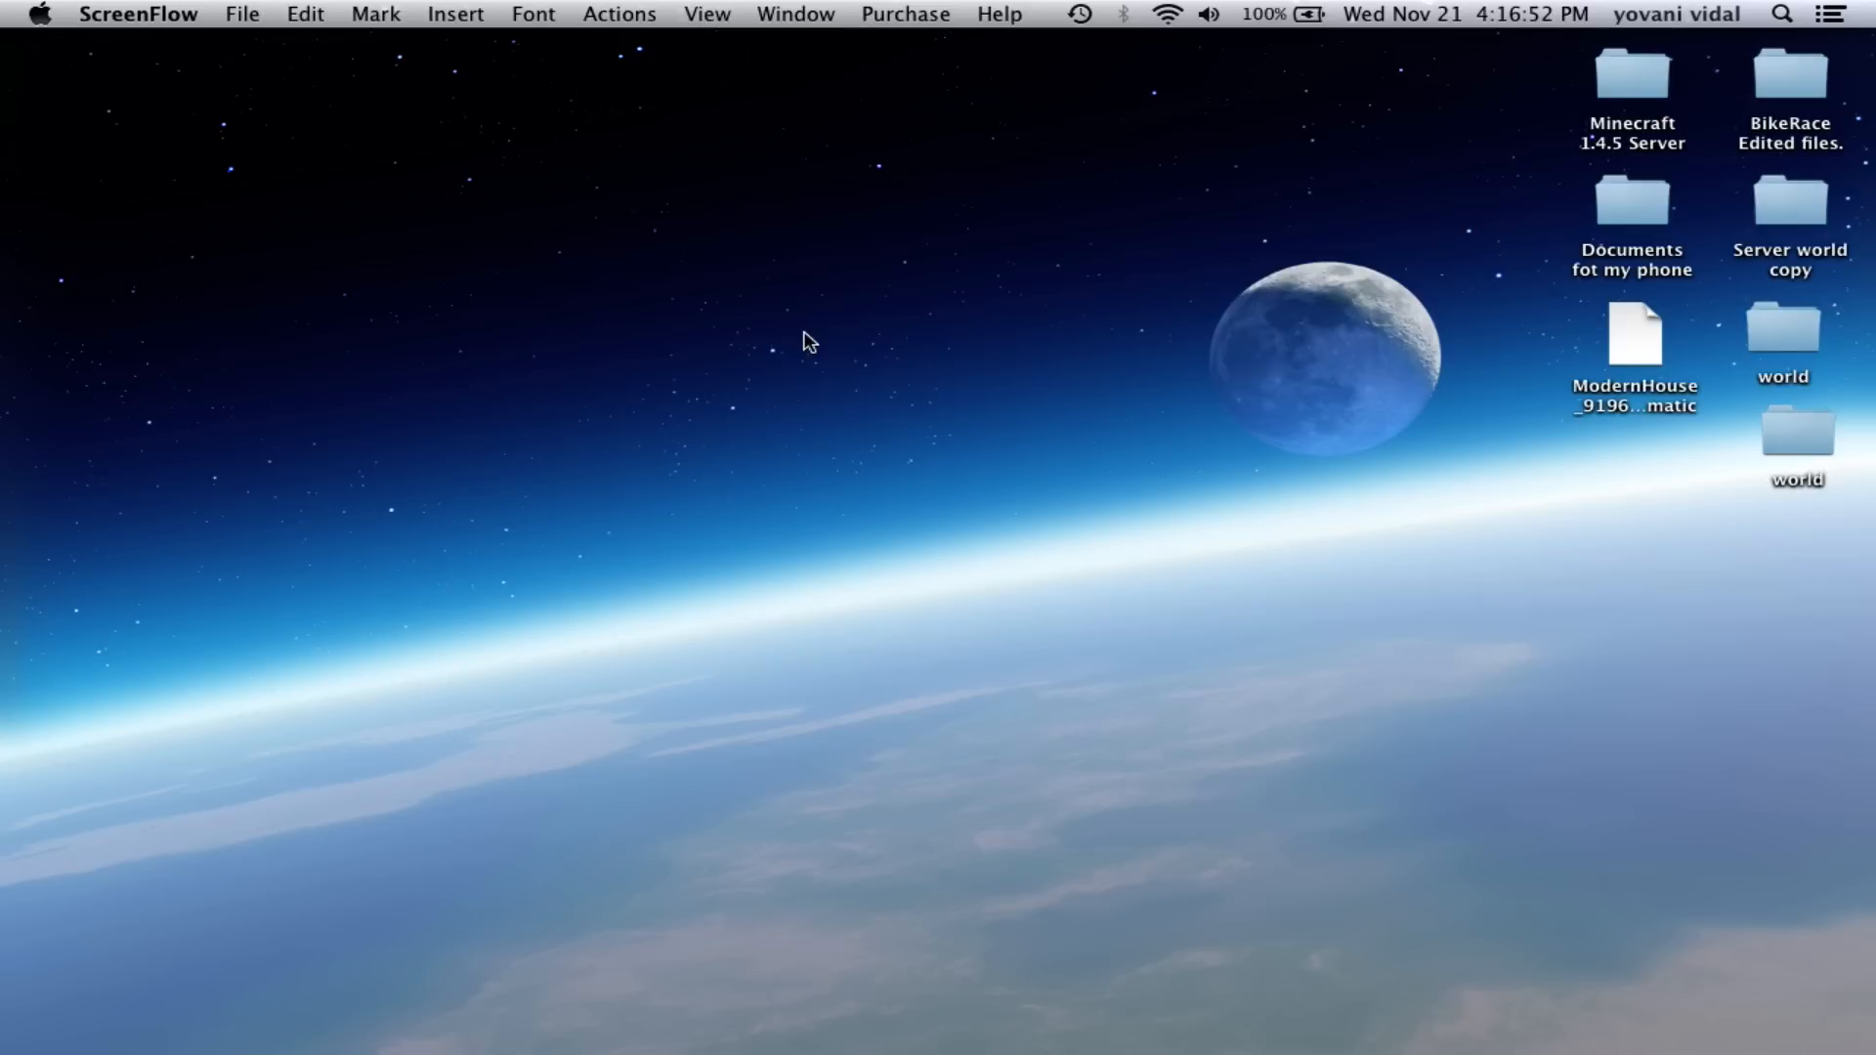
- Make Finder the active application by clicking the empty desktop
click(833, 290)
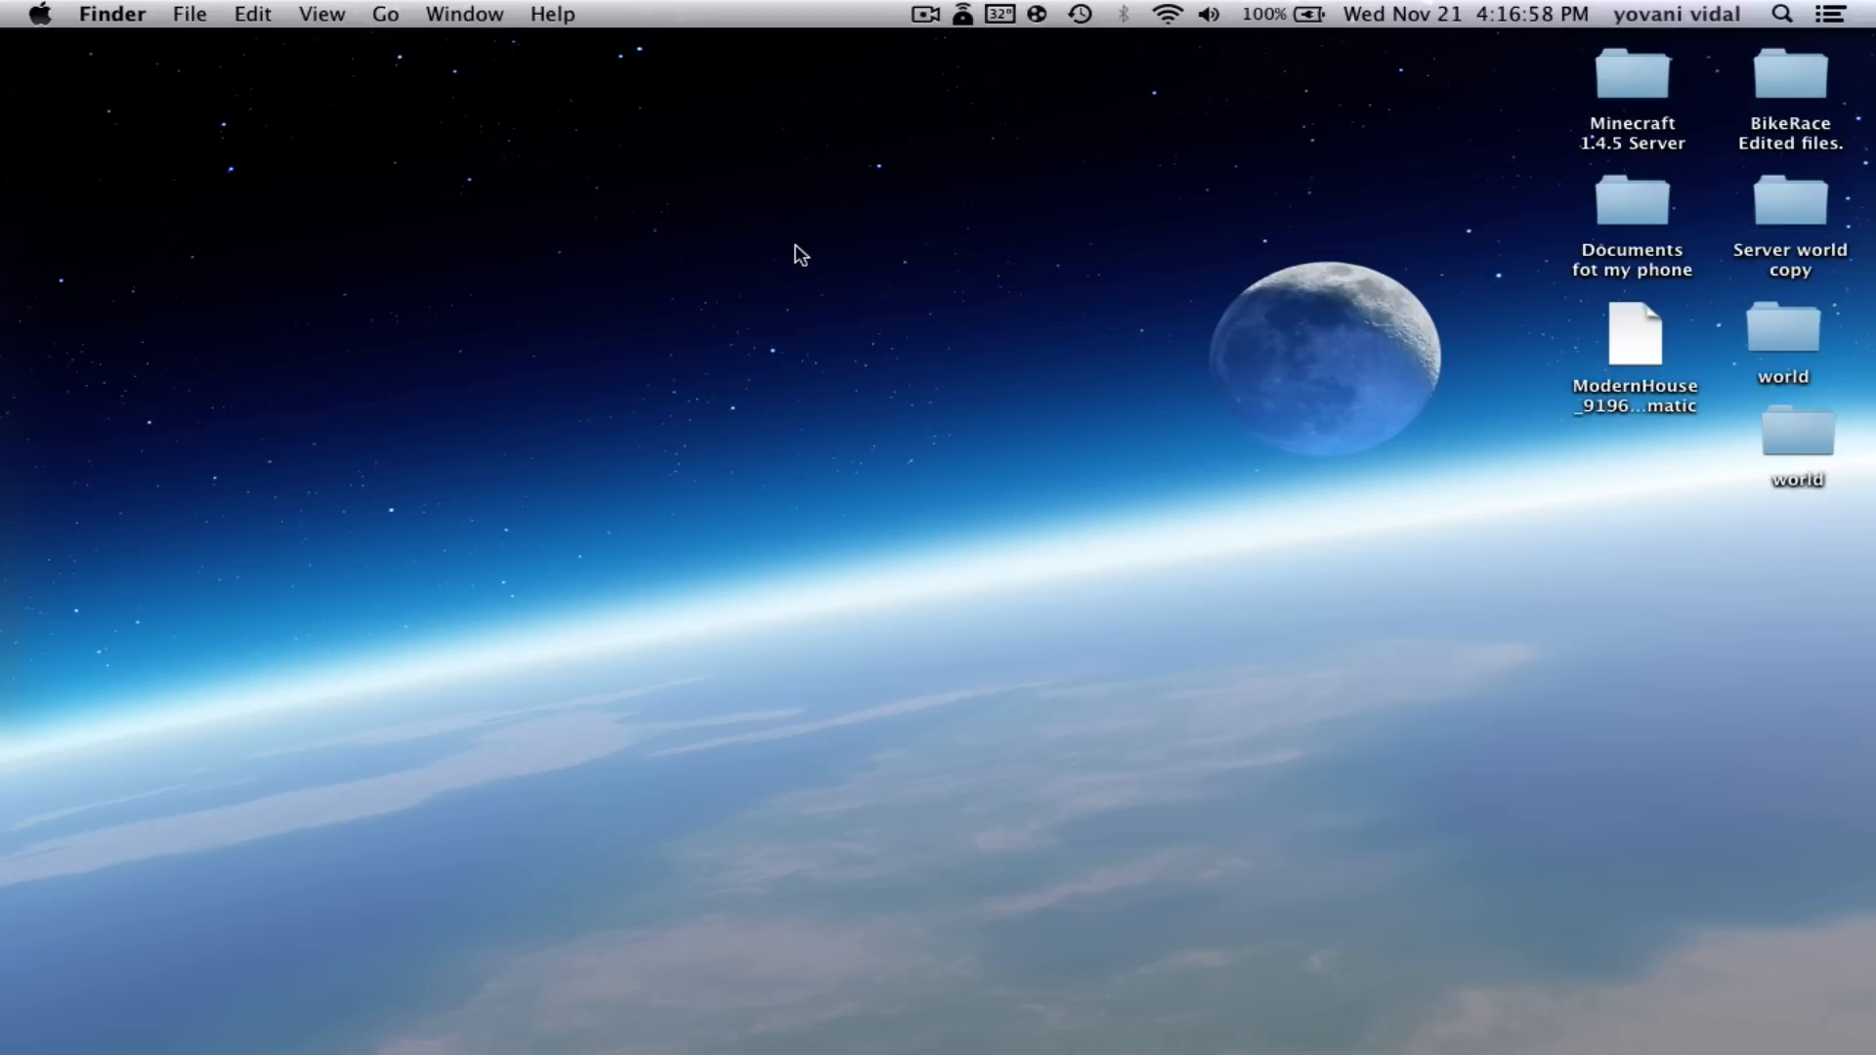
- Download CraftBukkit build #2489 (1.4.5-R0.3 development) from the Bukkit page, then minimize Safari
click(373, 999)
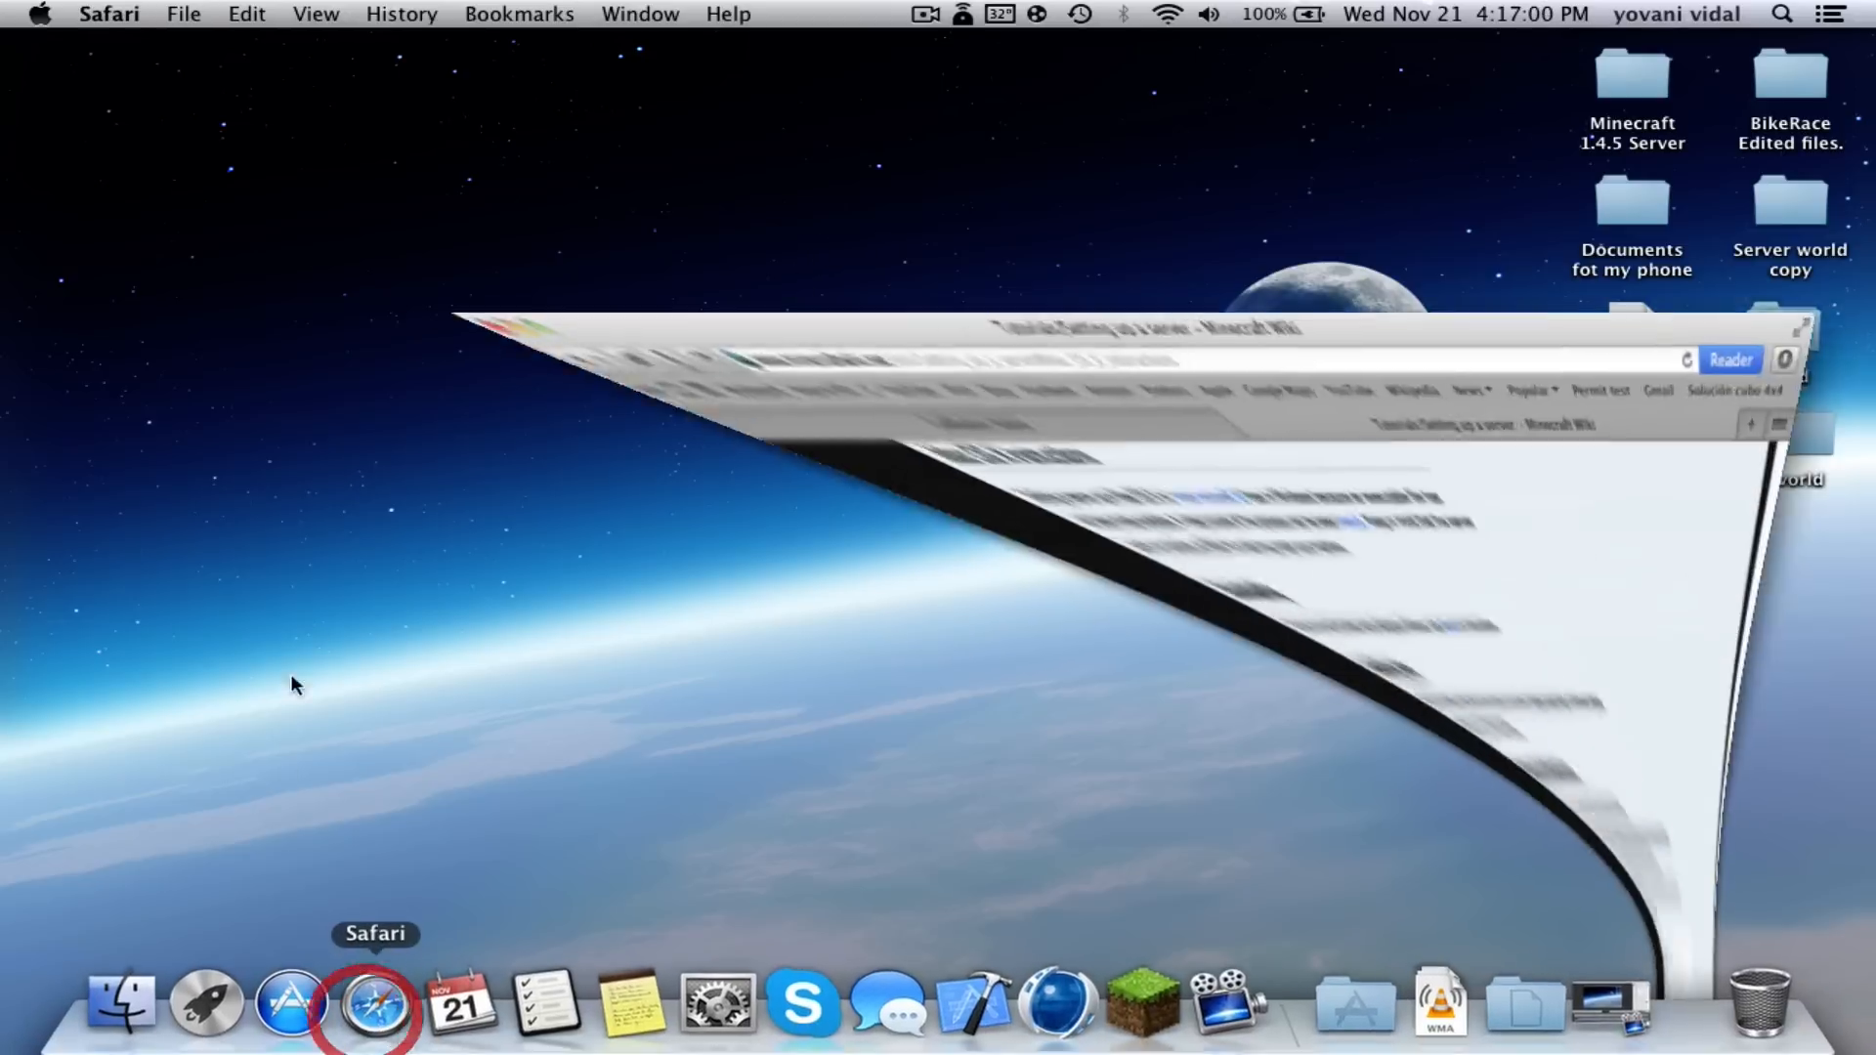
click(600, 135)
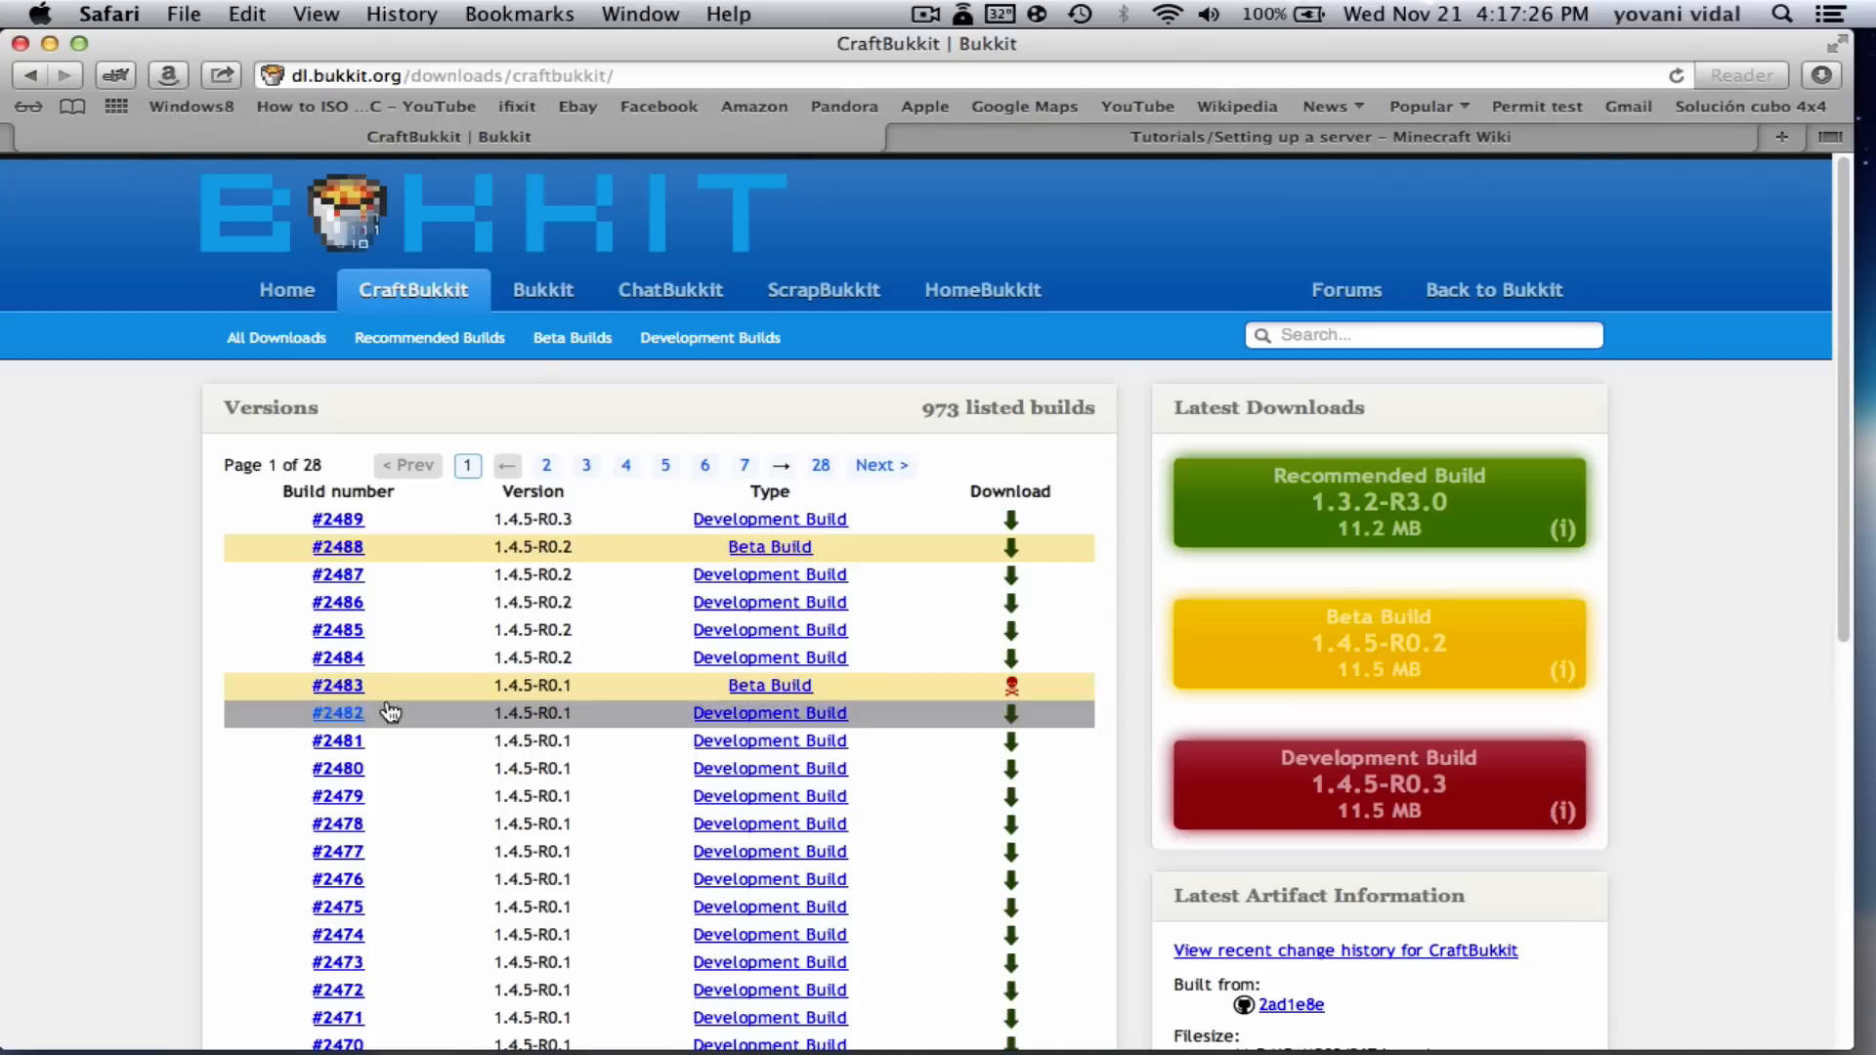
click(342, 519)
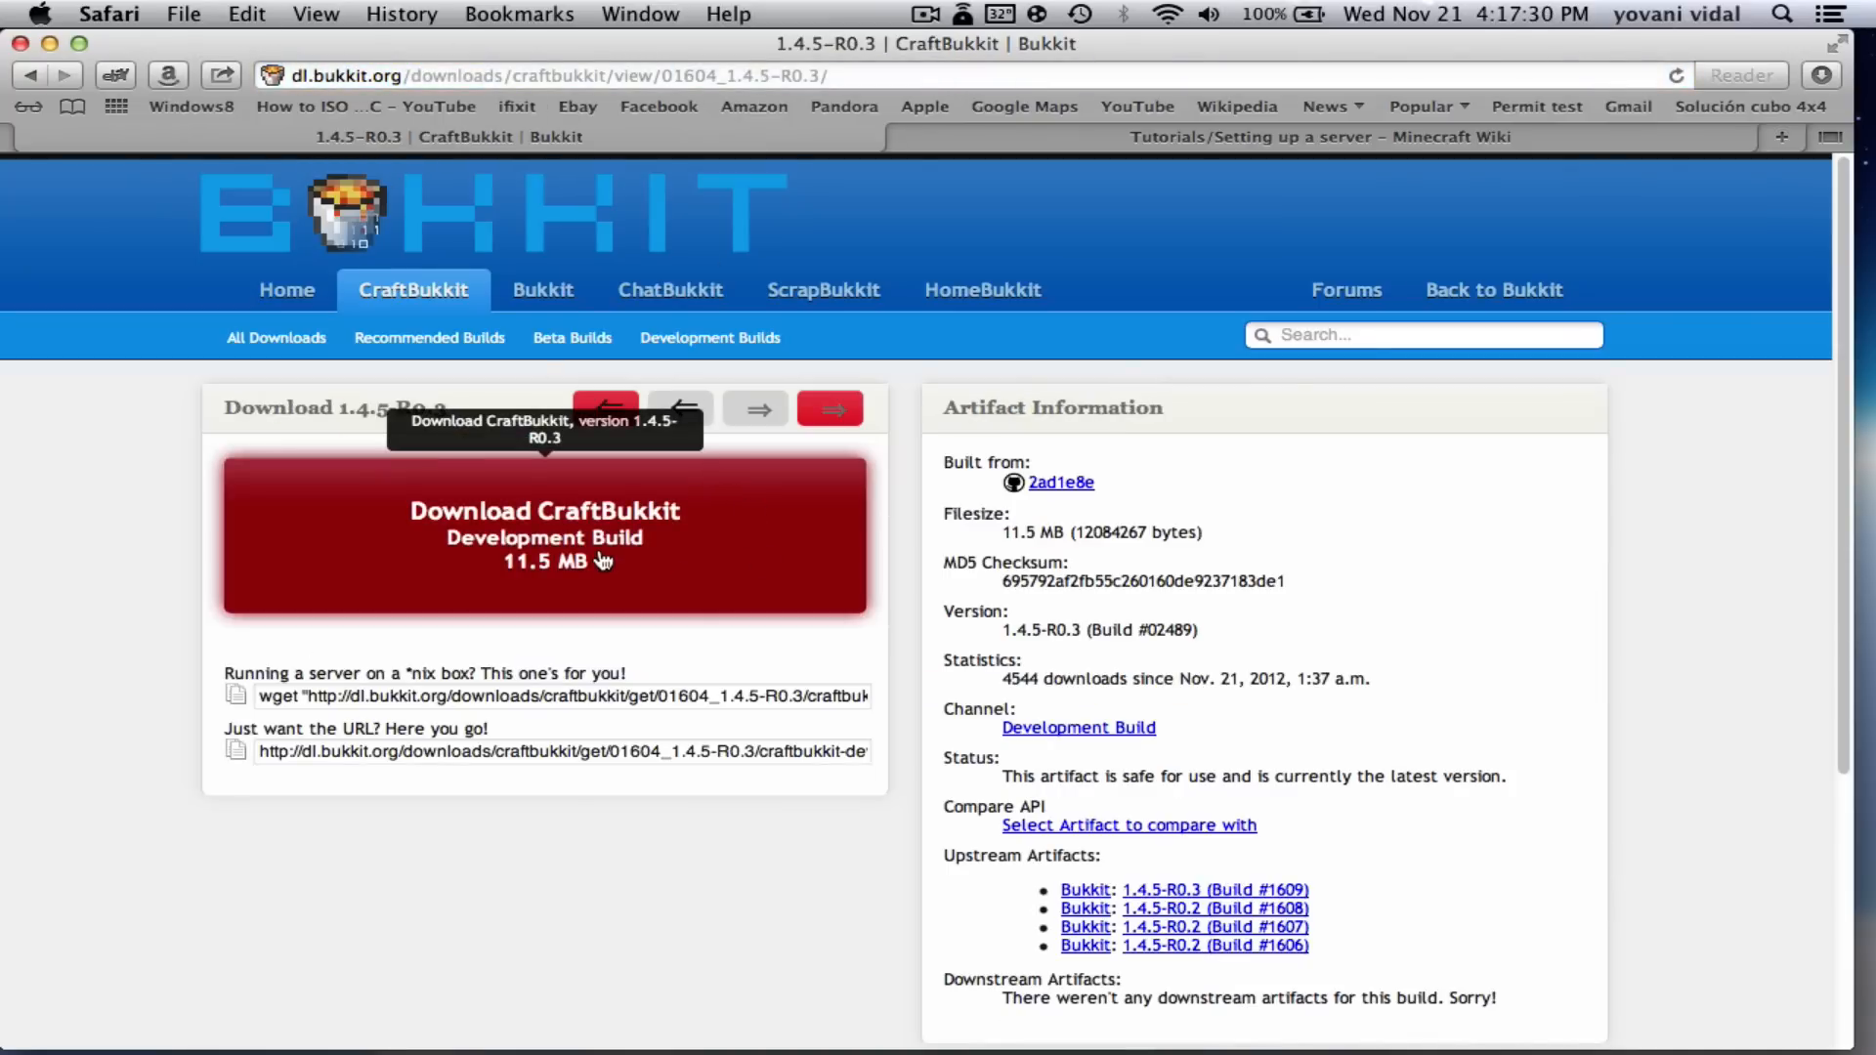
click(603, 561)
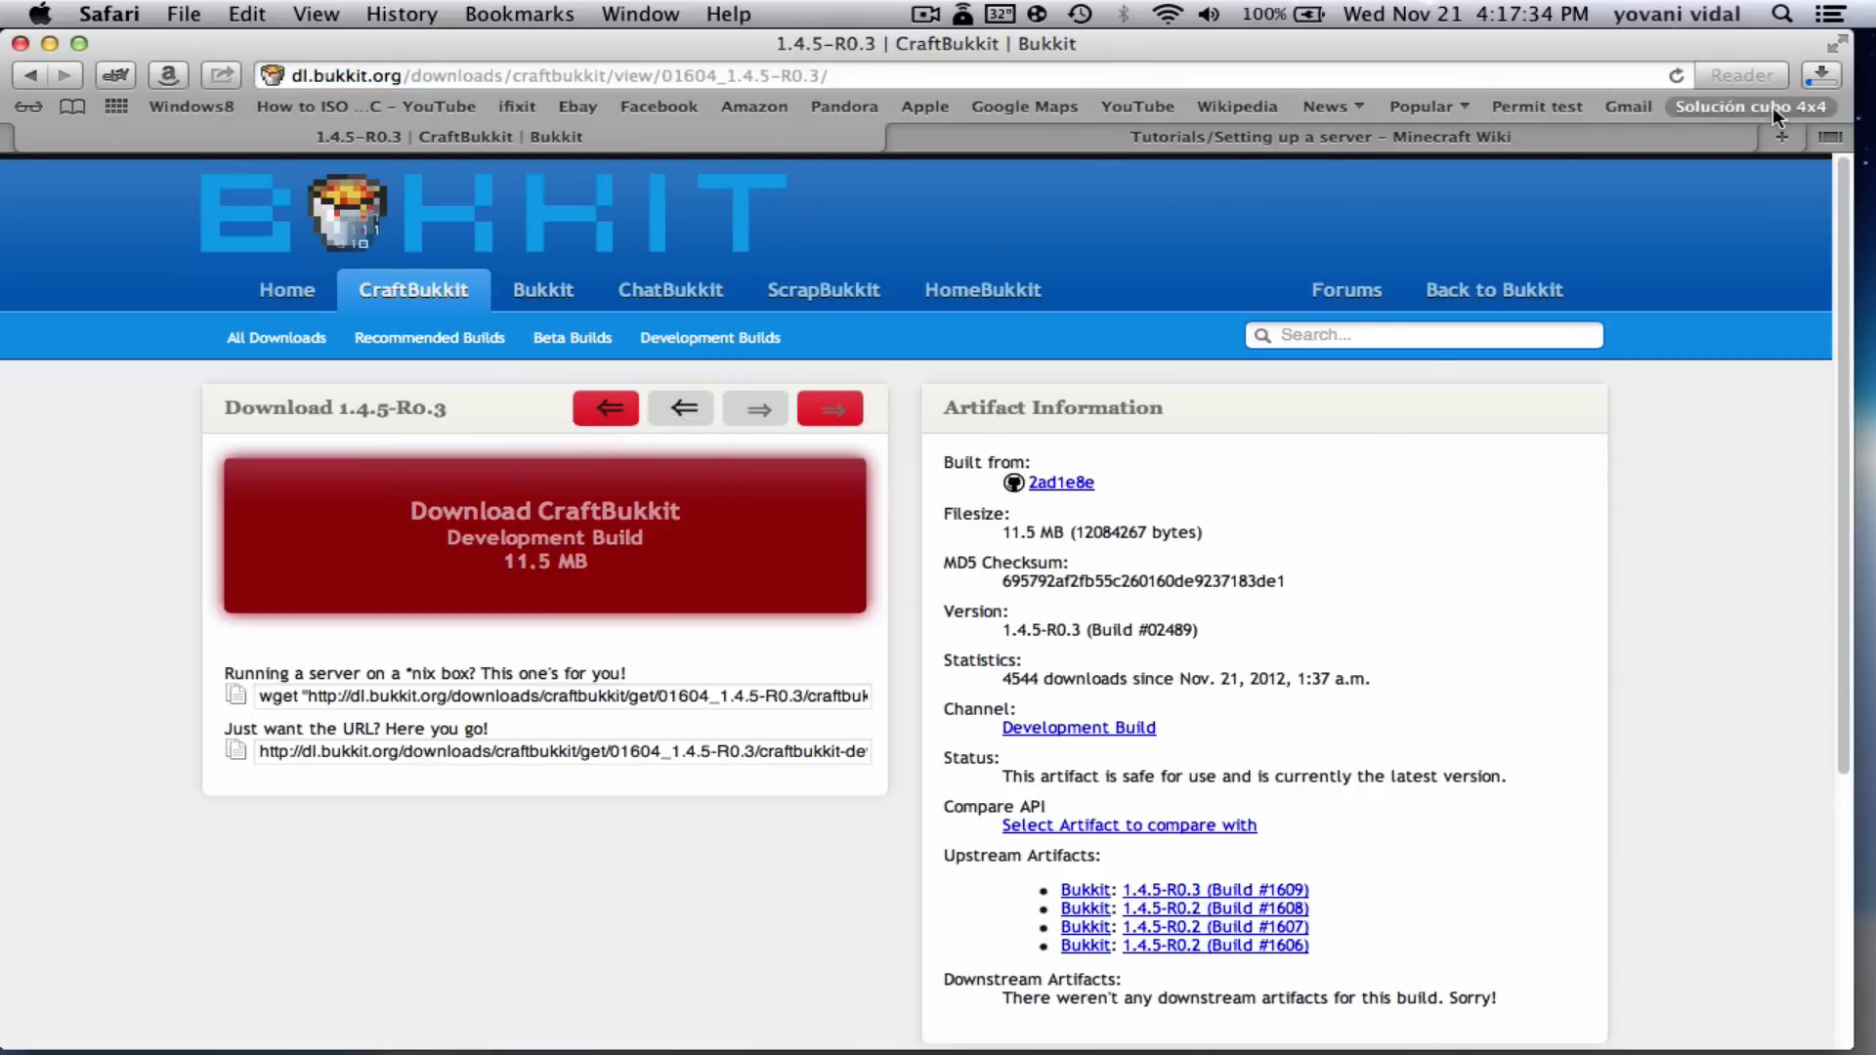
click(51, 44)
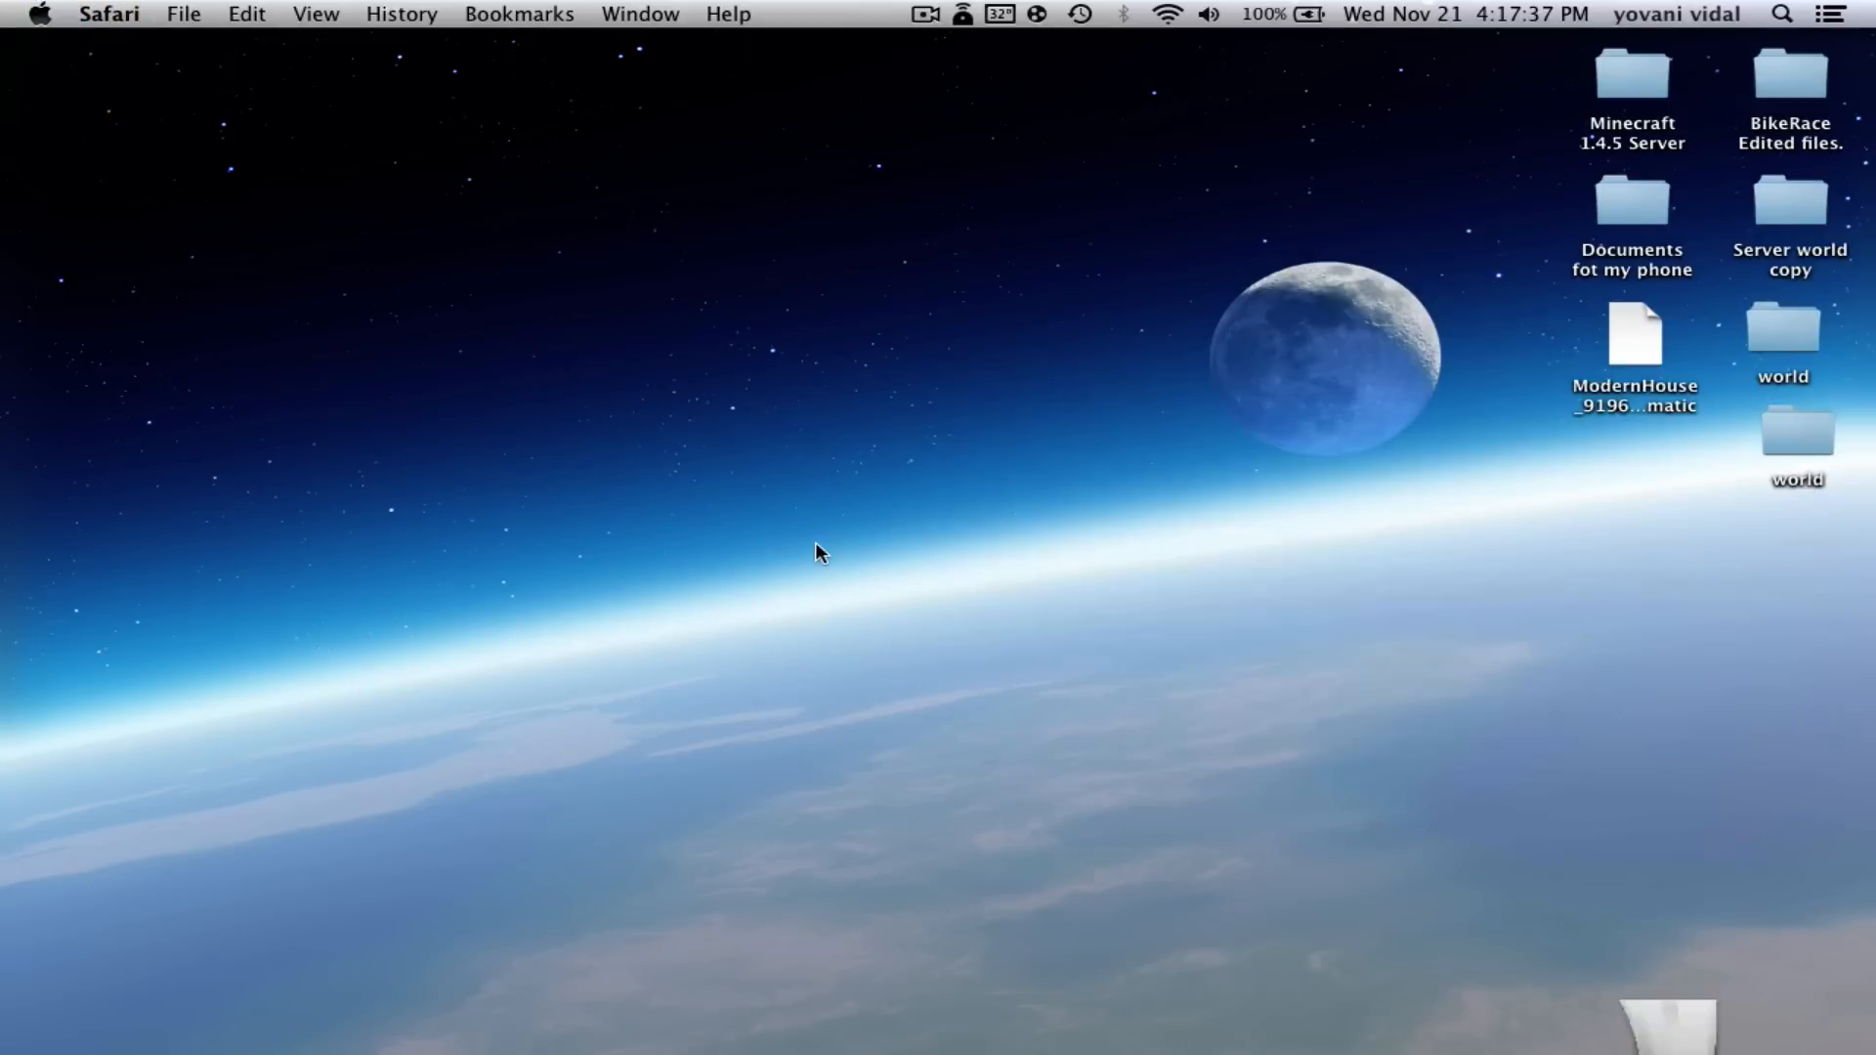
- Create a desktop folder named 'Craftbukkit server 1.4.5', move it aside, and open it
click(838, 448)
right_click(1289, 596)
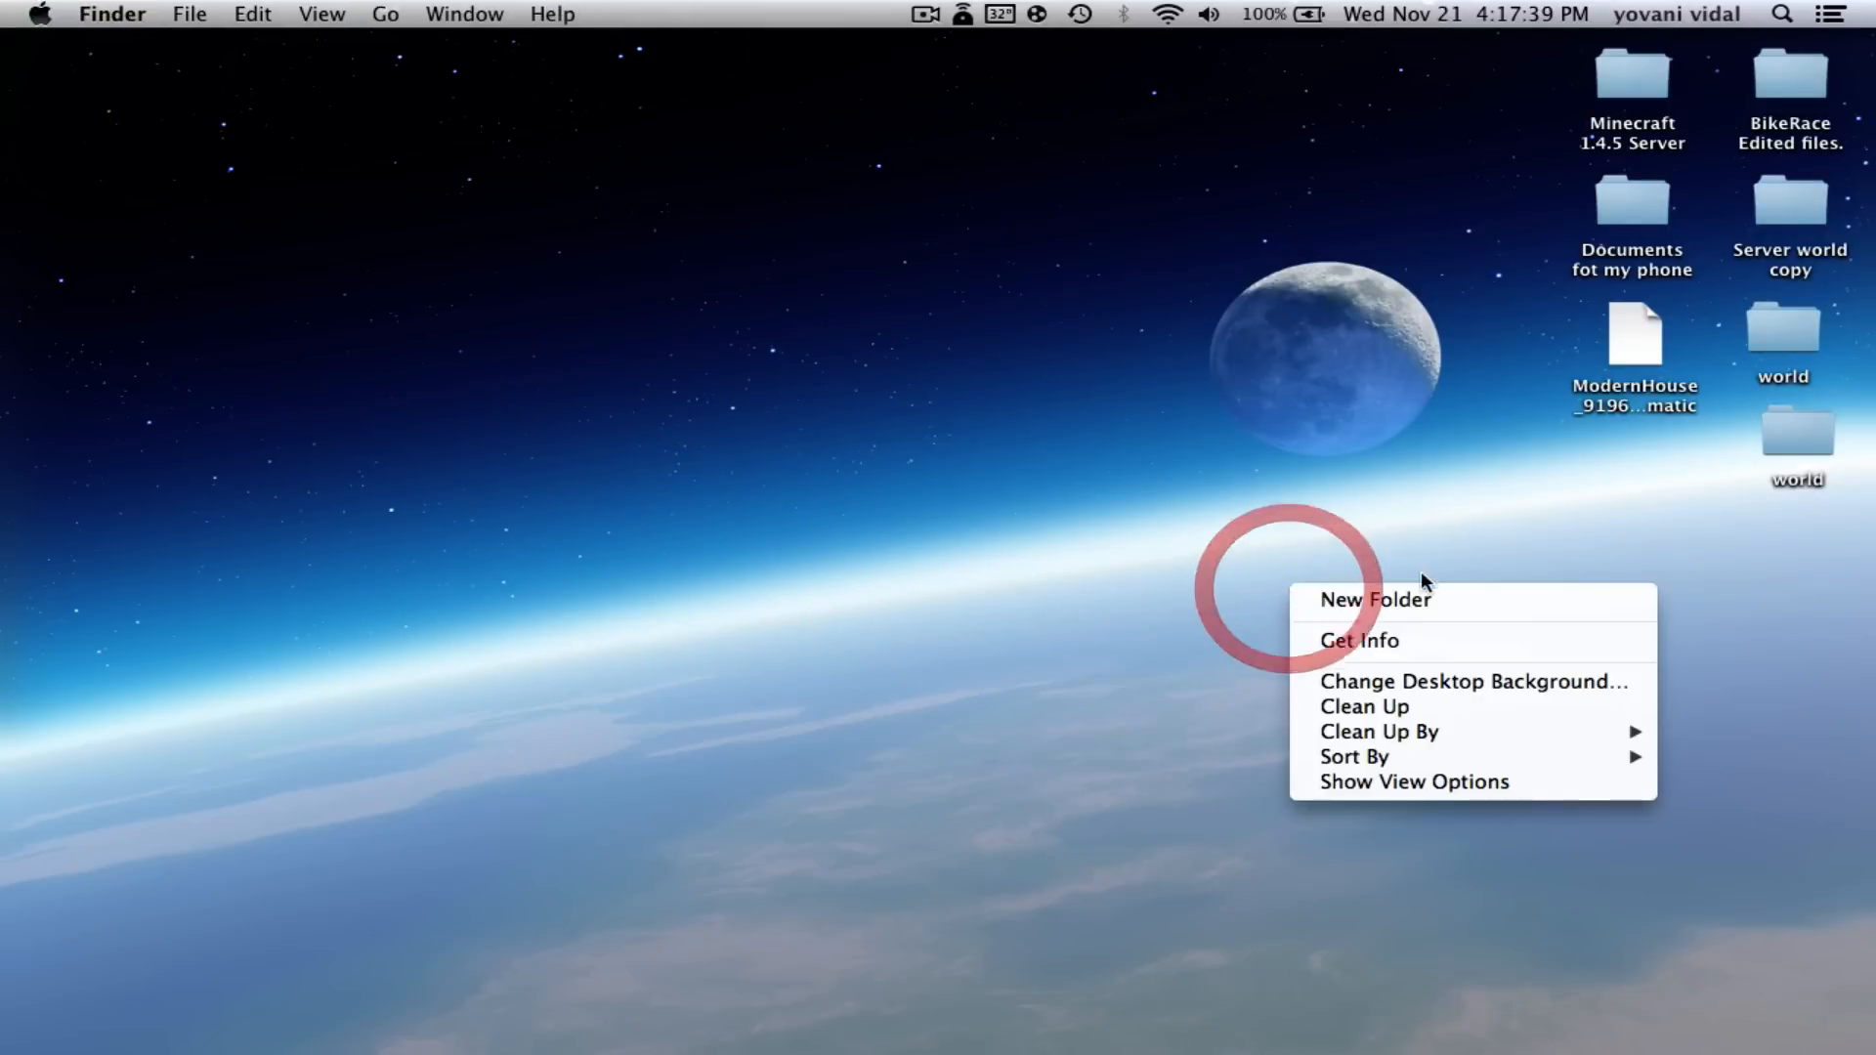
click(1361, 600)
text(Craft)
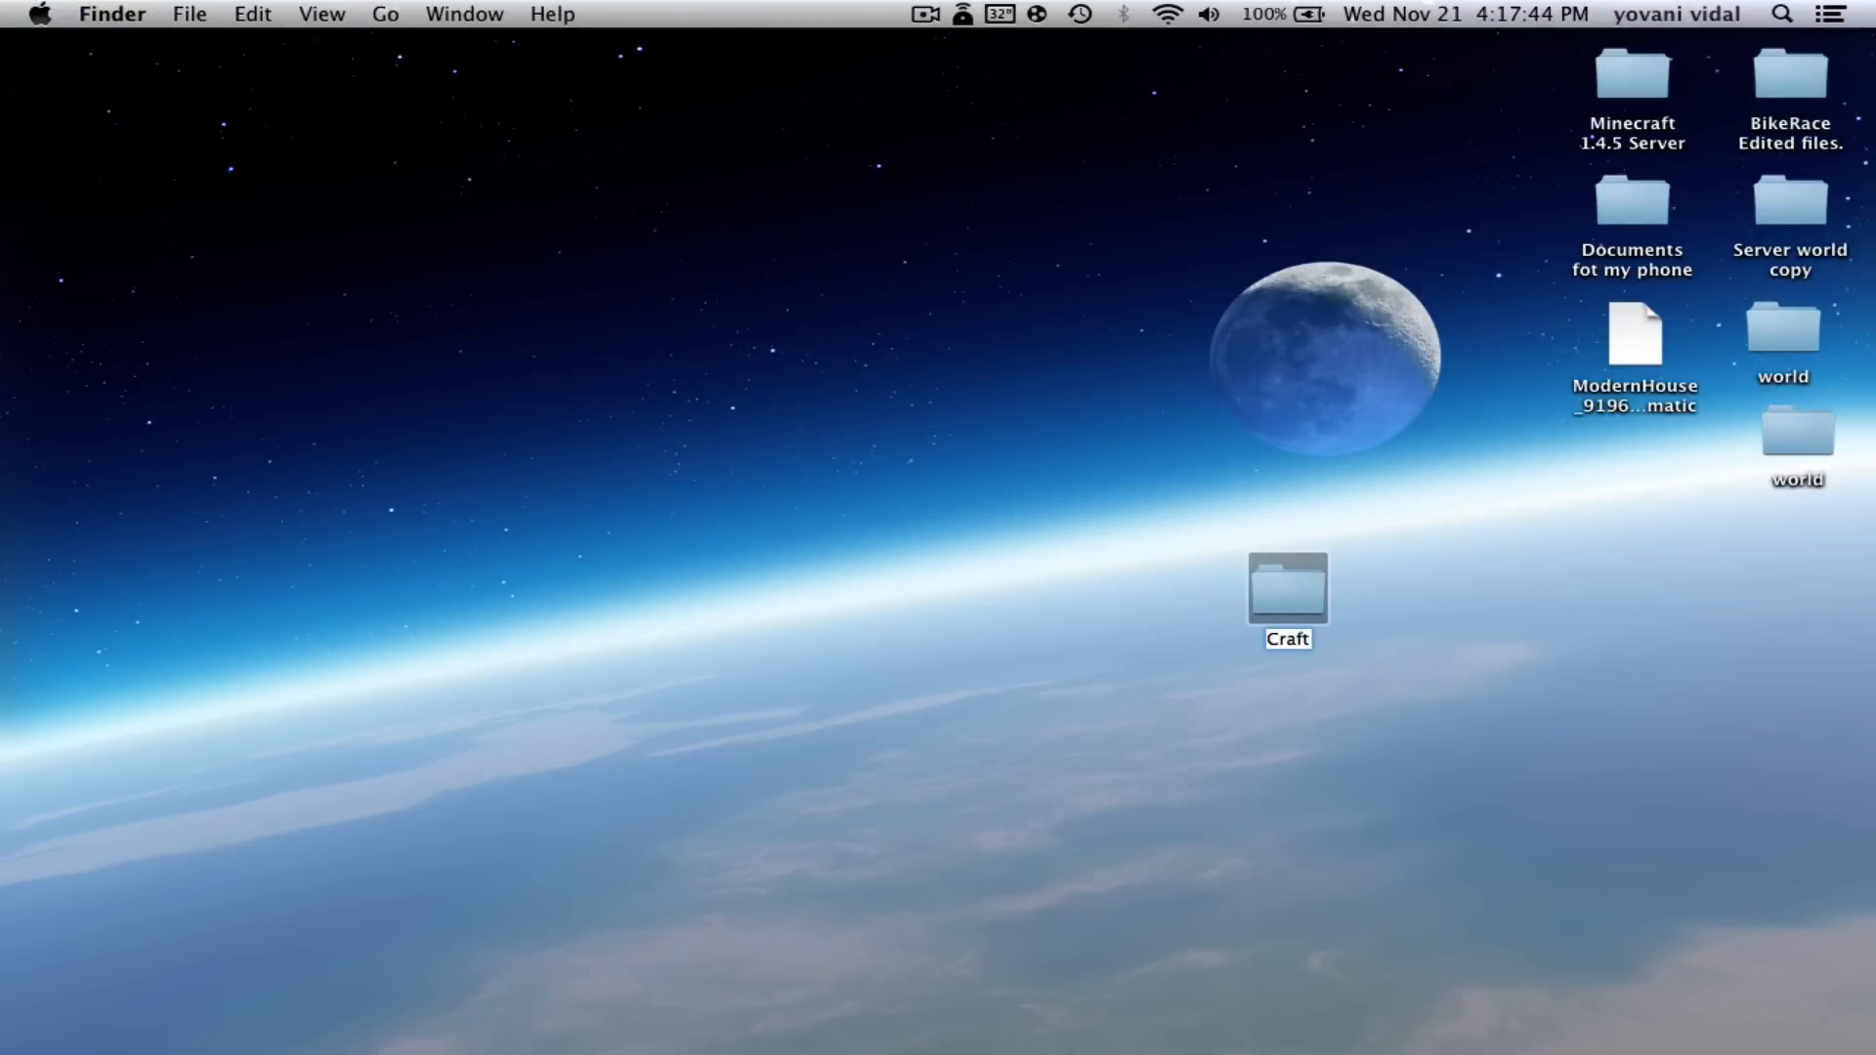
text(bukk)
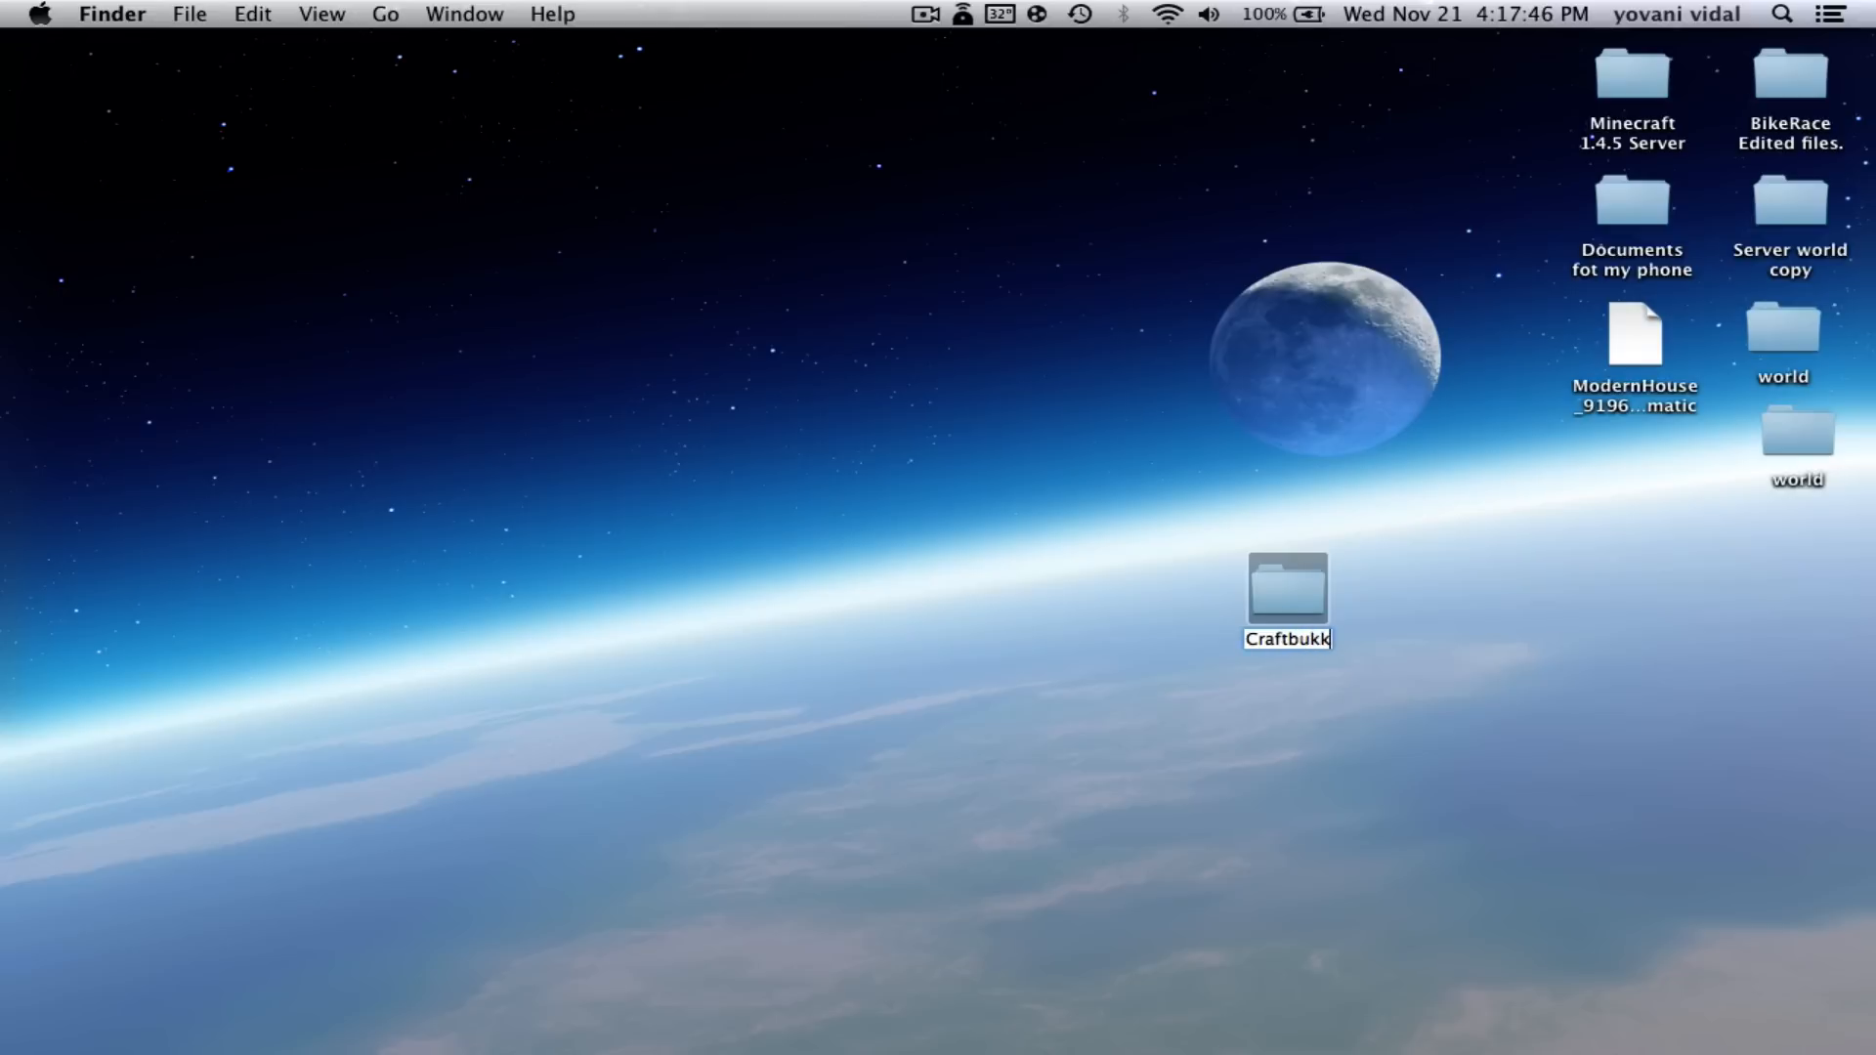
text(it server)
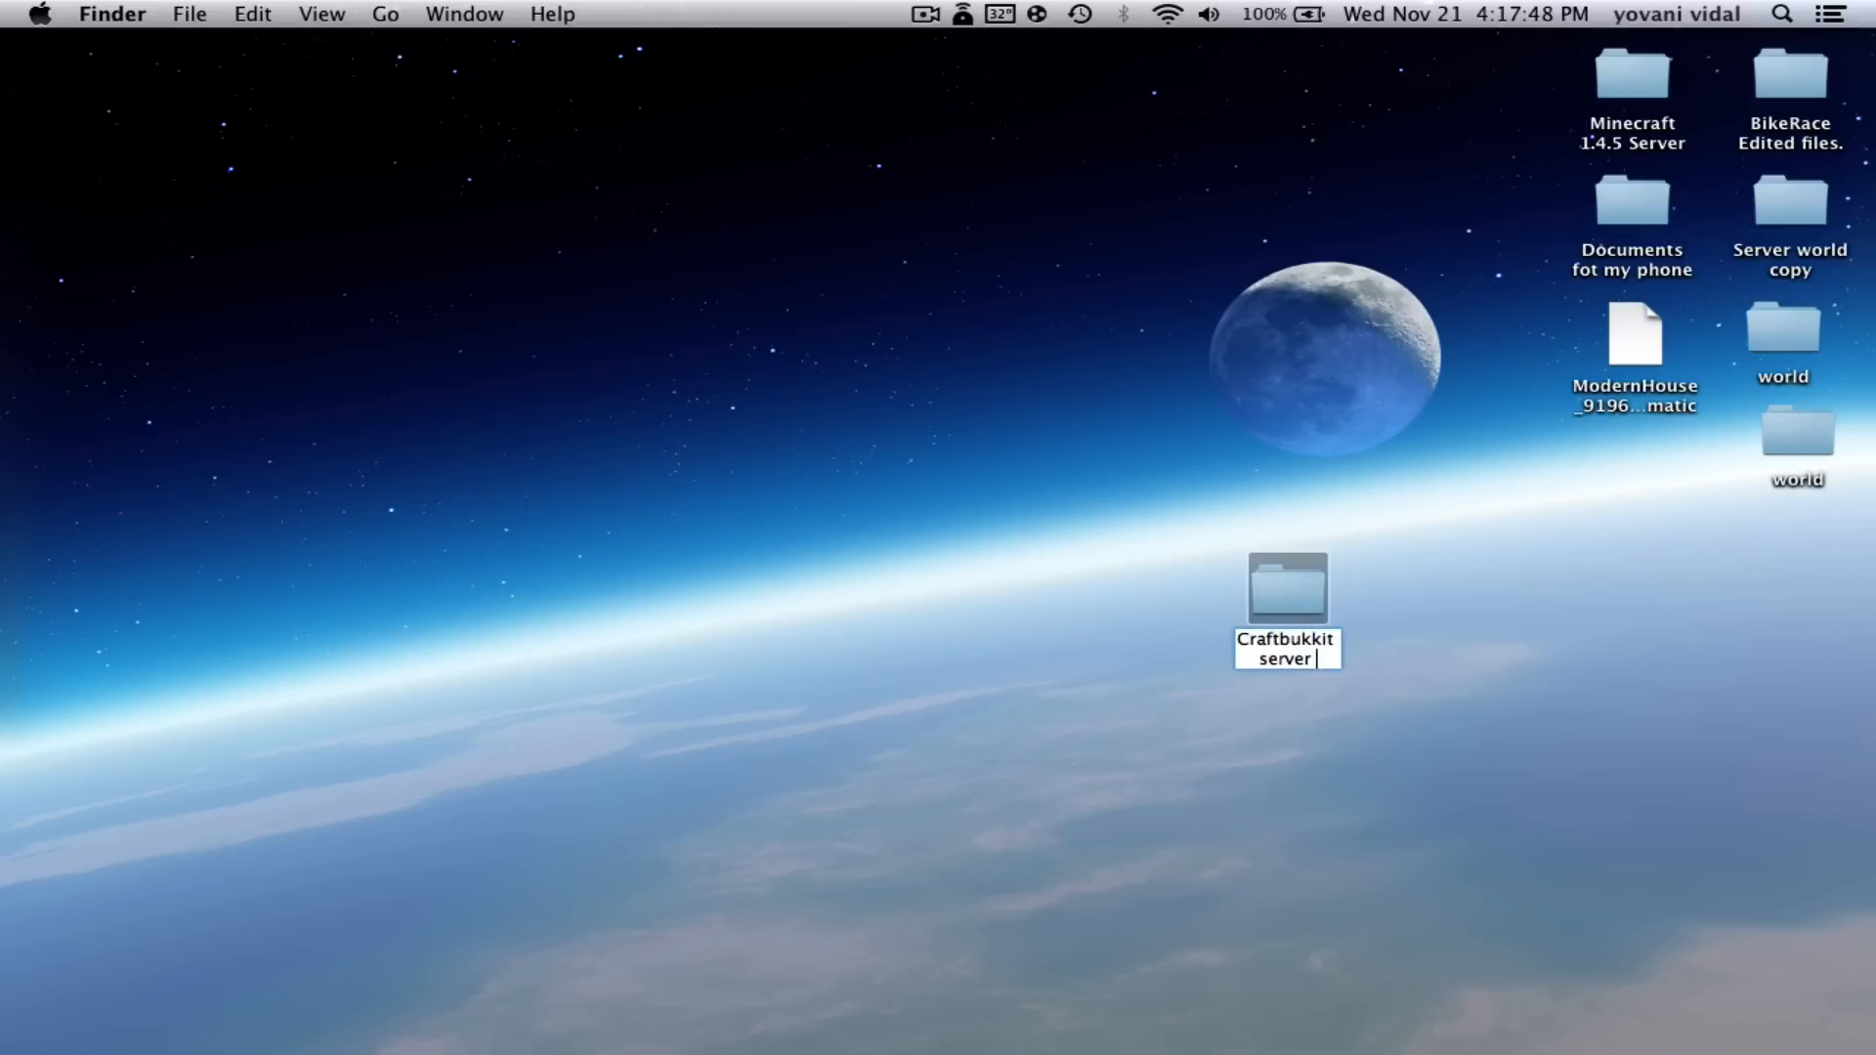
text( 1.4.5)
key(Return)
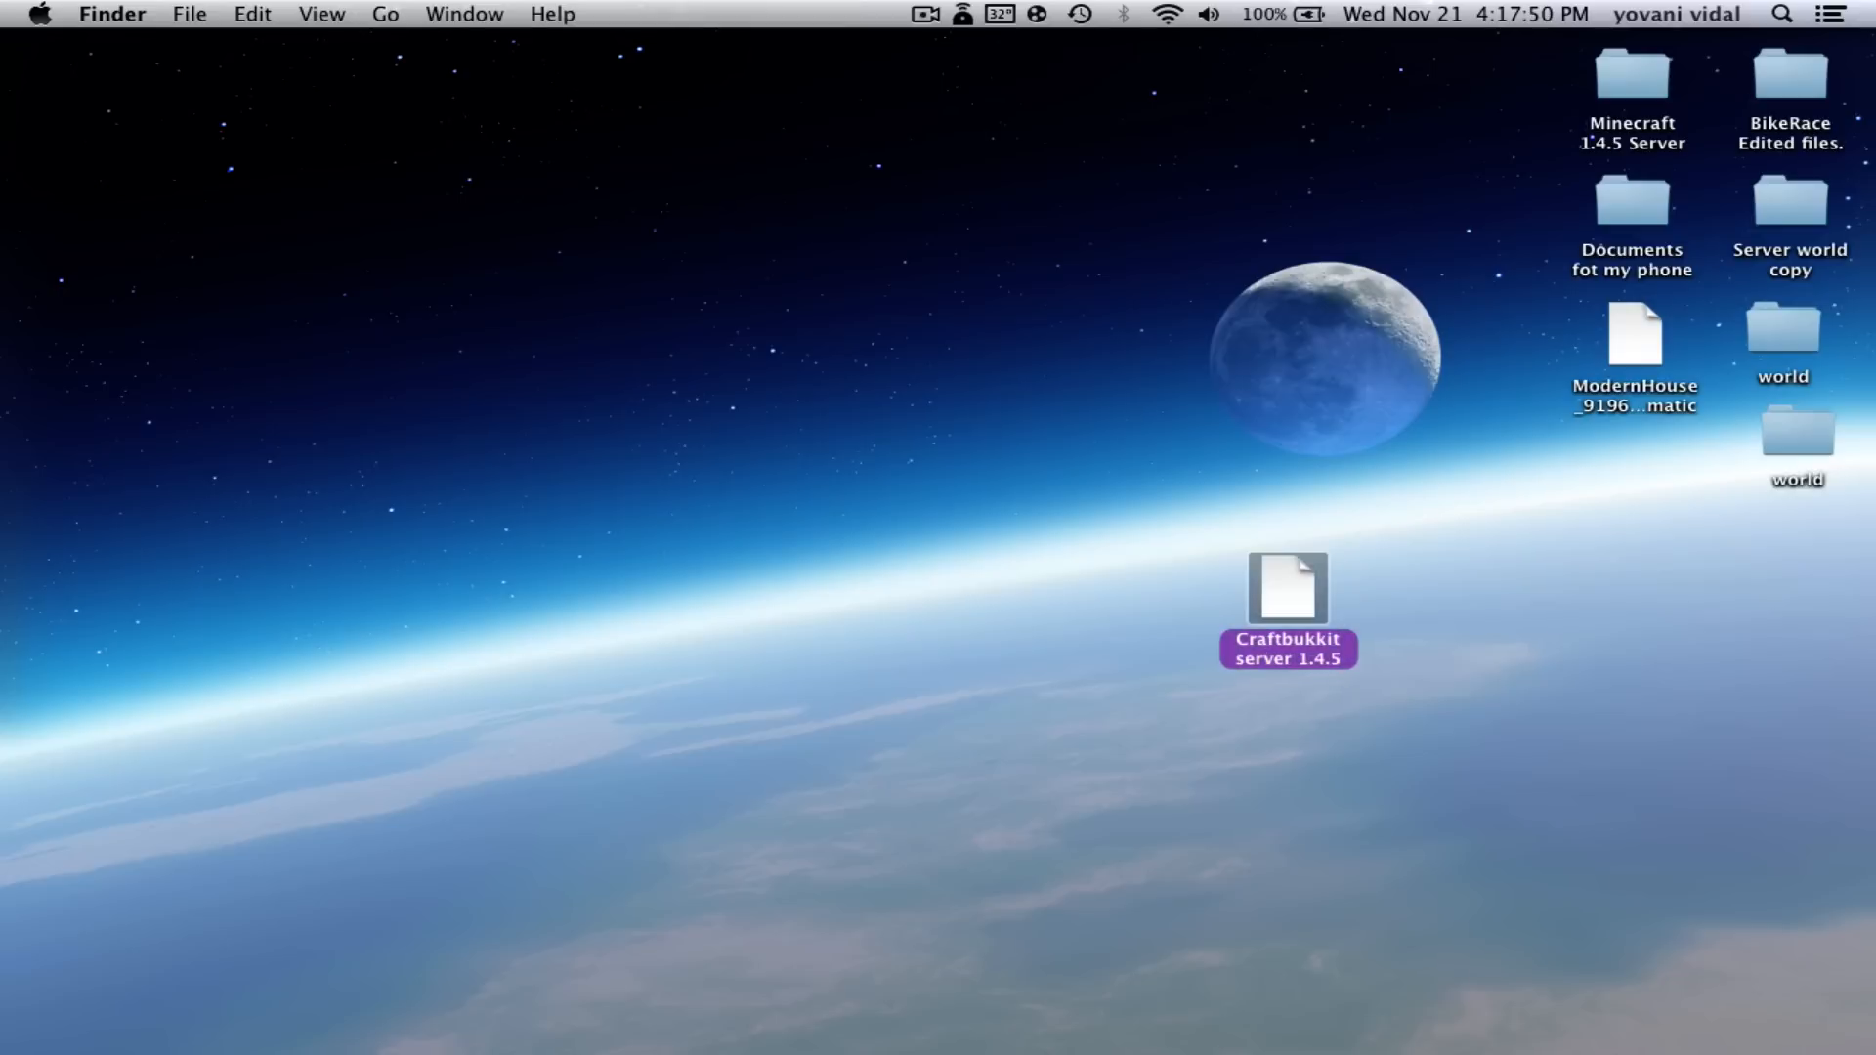
click(1583, 683)
drag(1258, 608, 1411, 544)
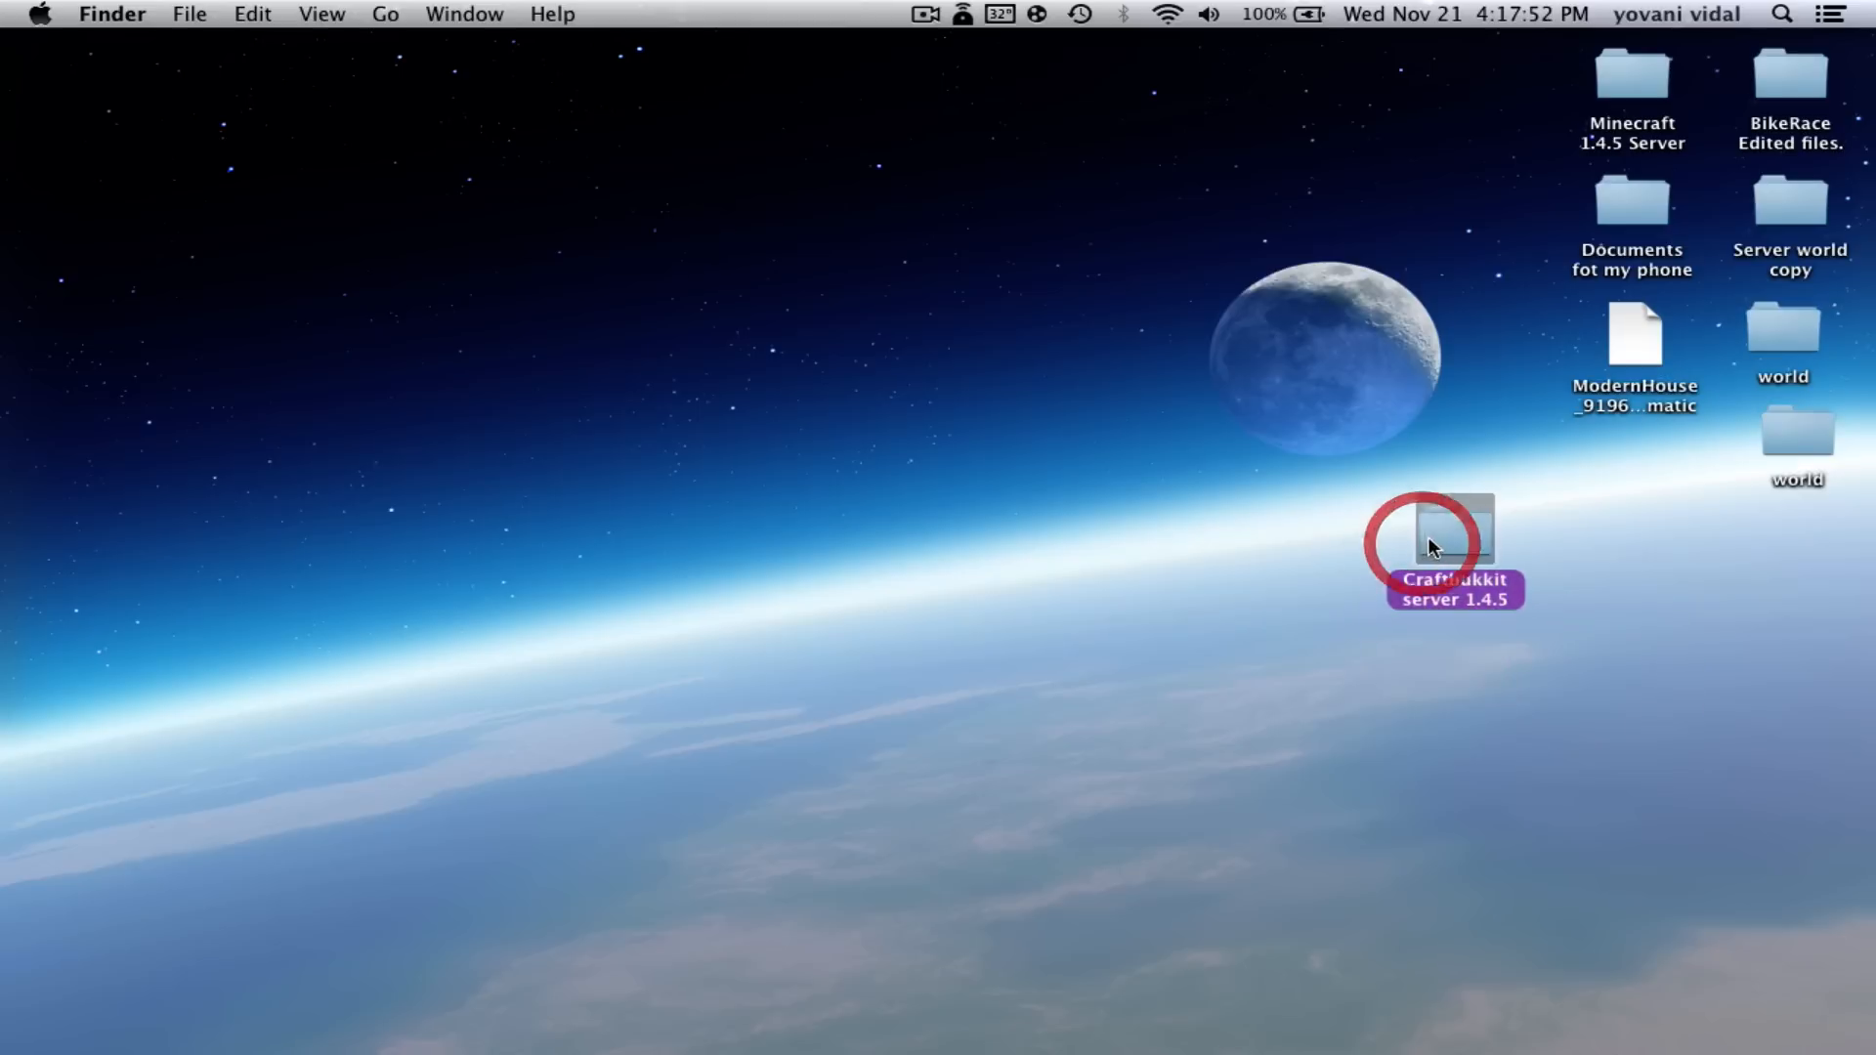
double_click(1425, 545)
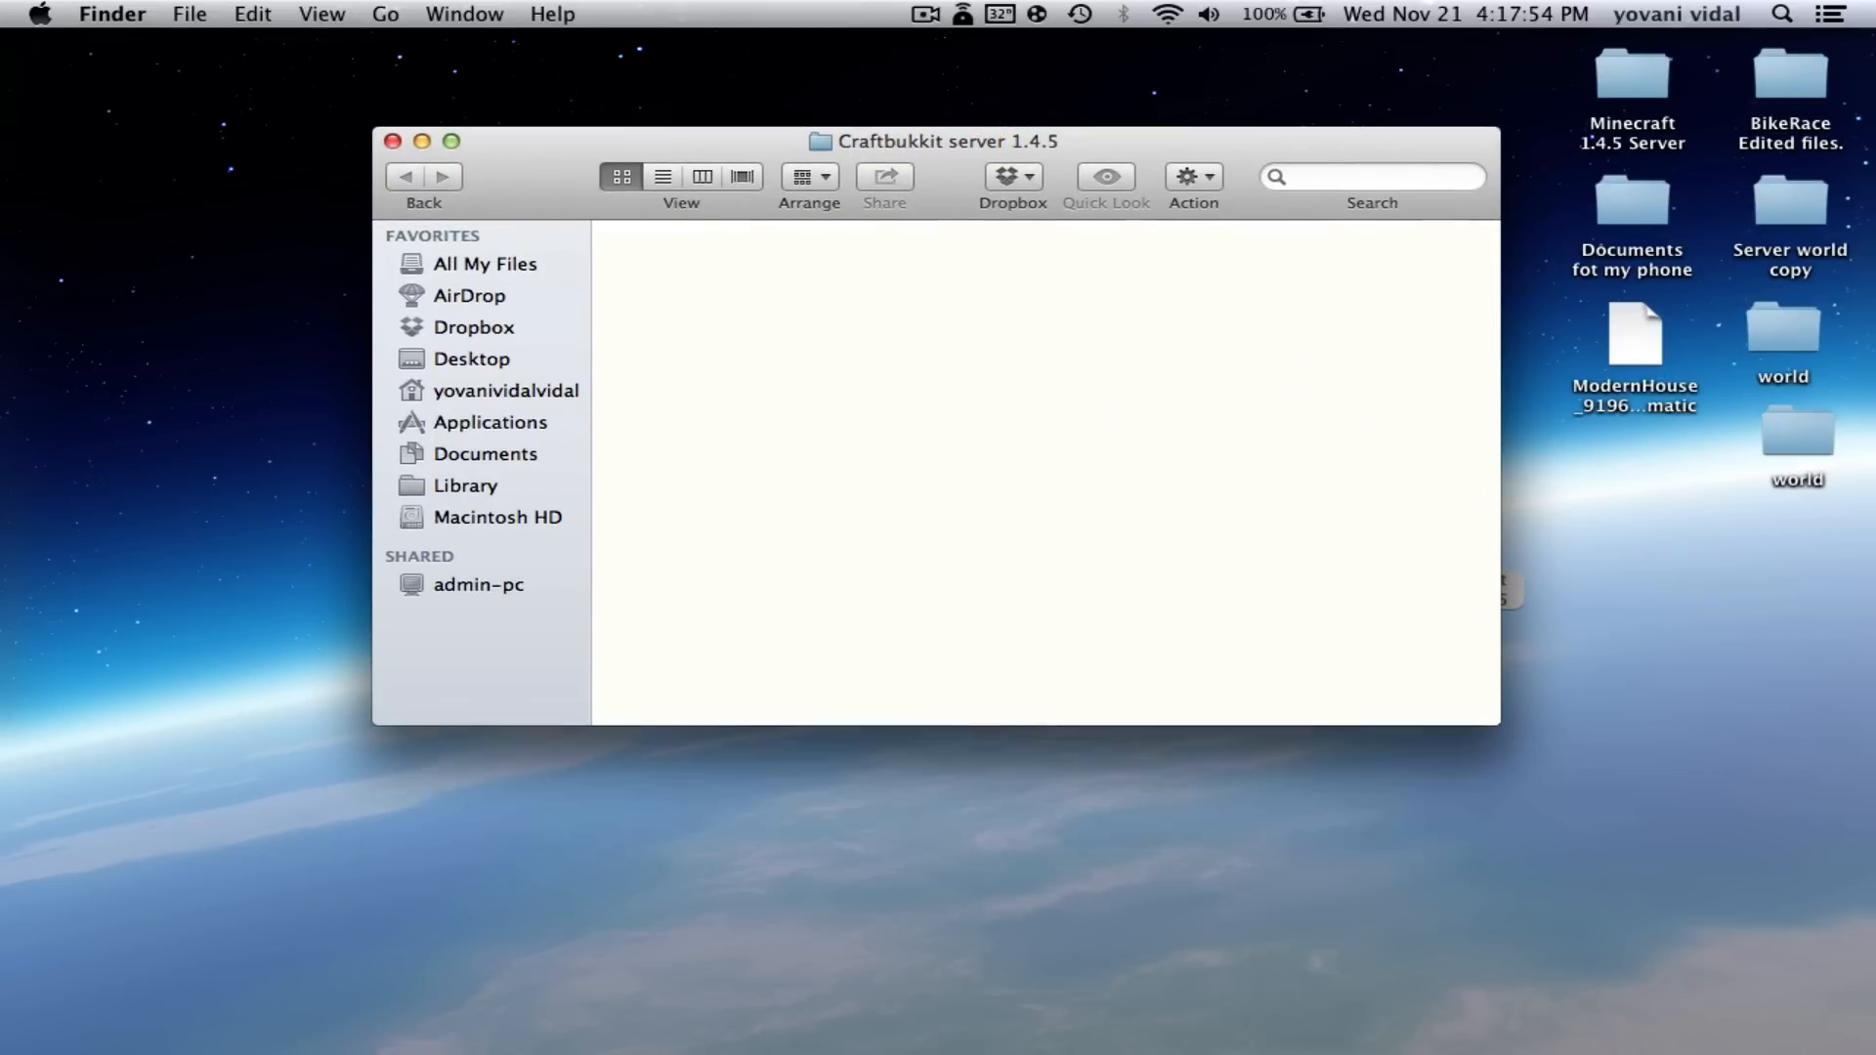
mouse_move(654, 1016)
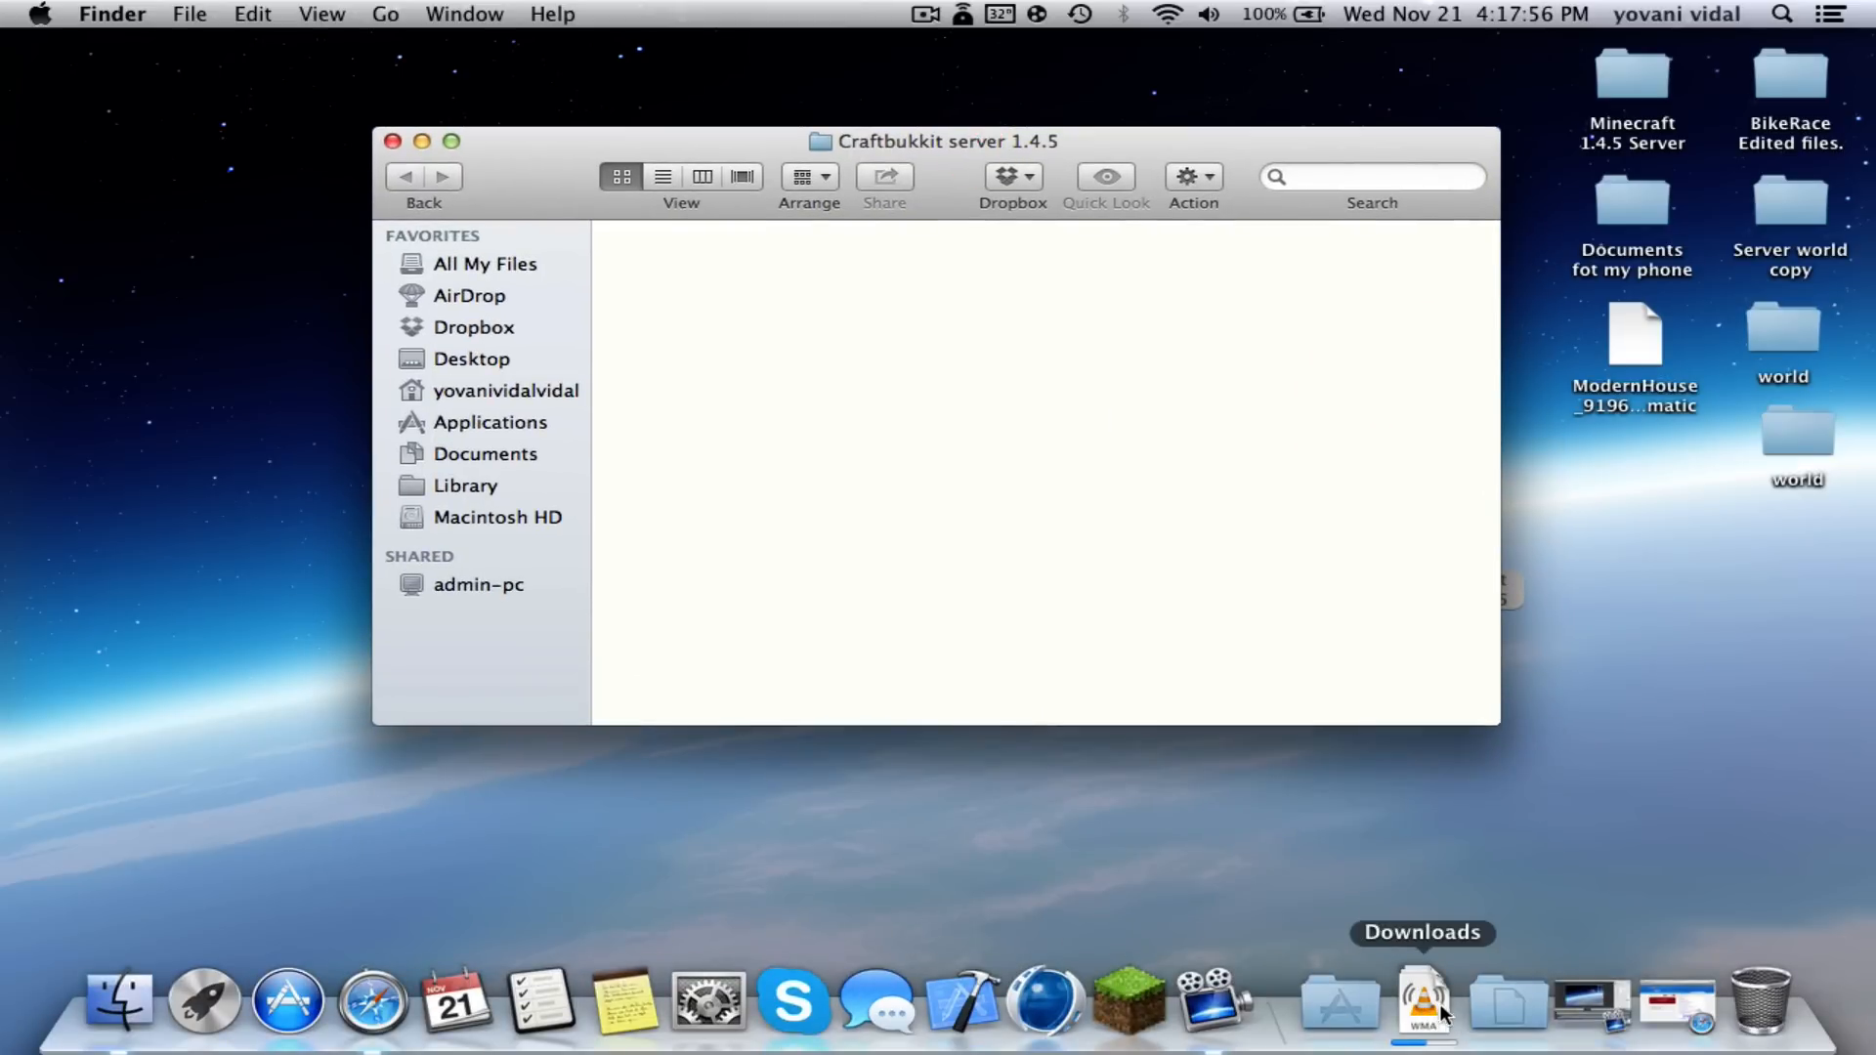
- Copy the three-line bash start script from the Minecraft Wiki tutorial, then minimize Safari
click(1677, 1004)
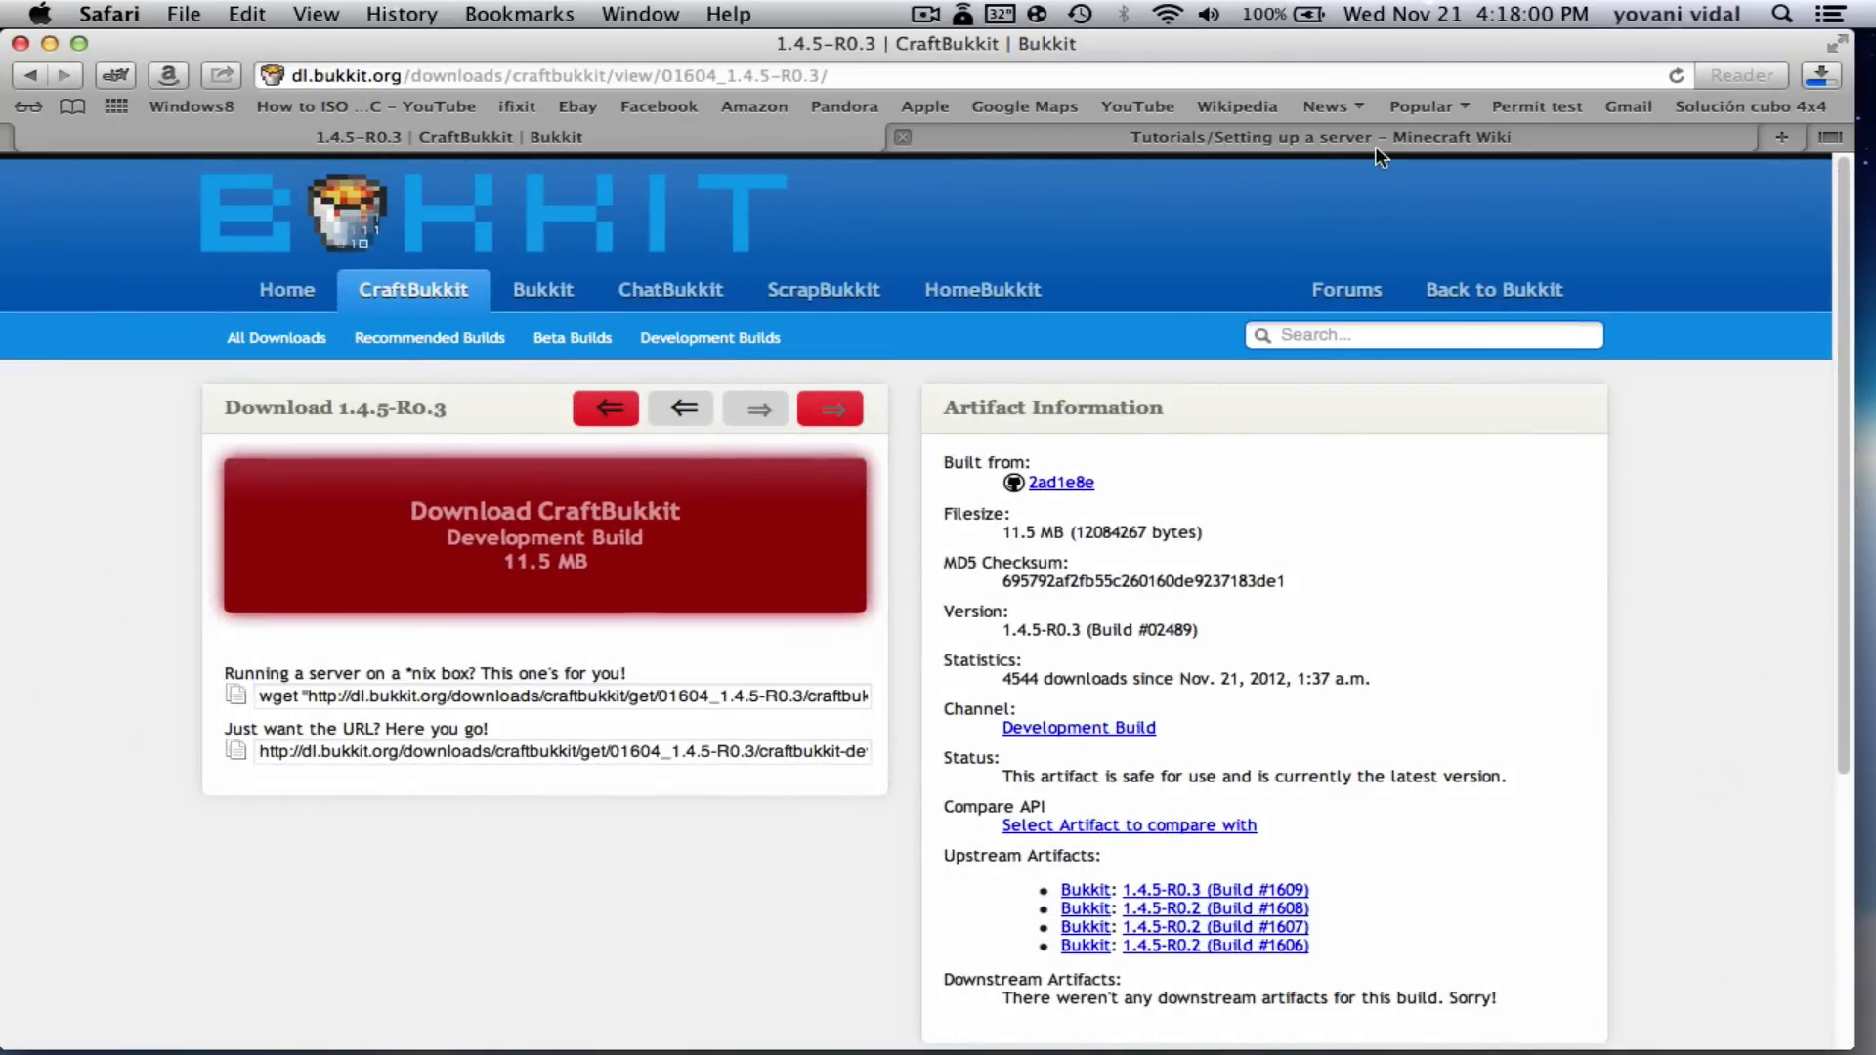
click(1374, 145)
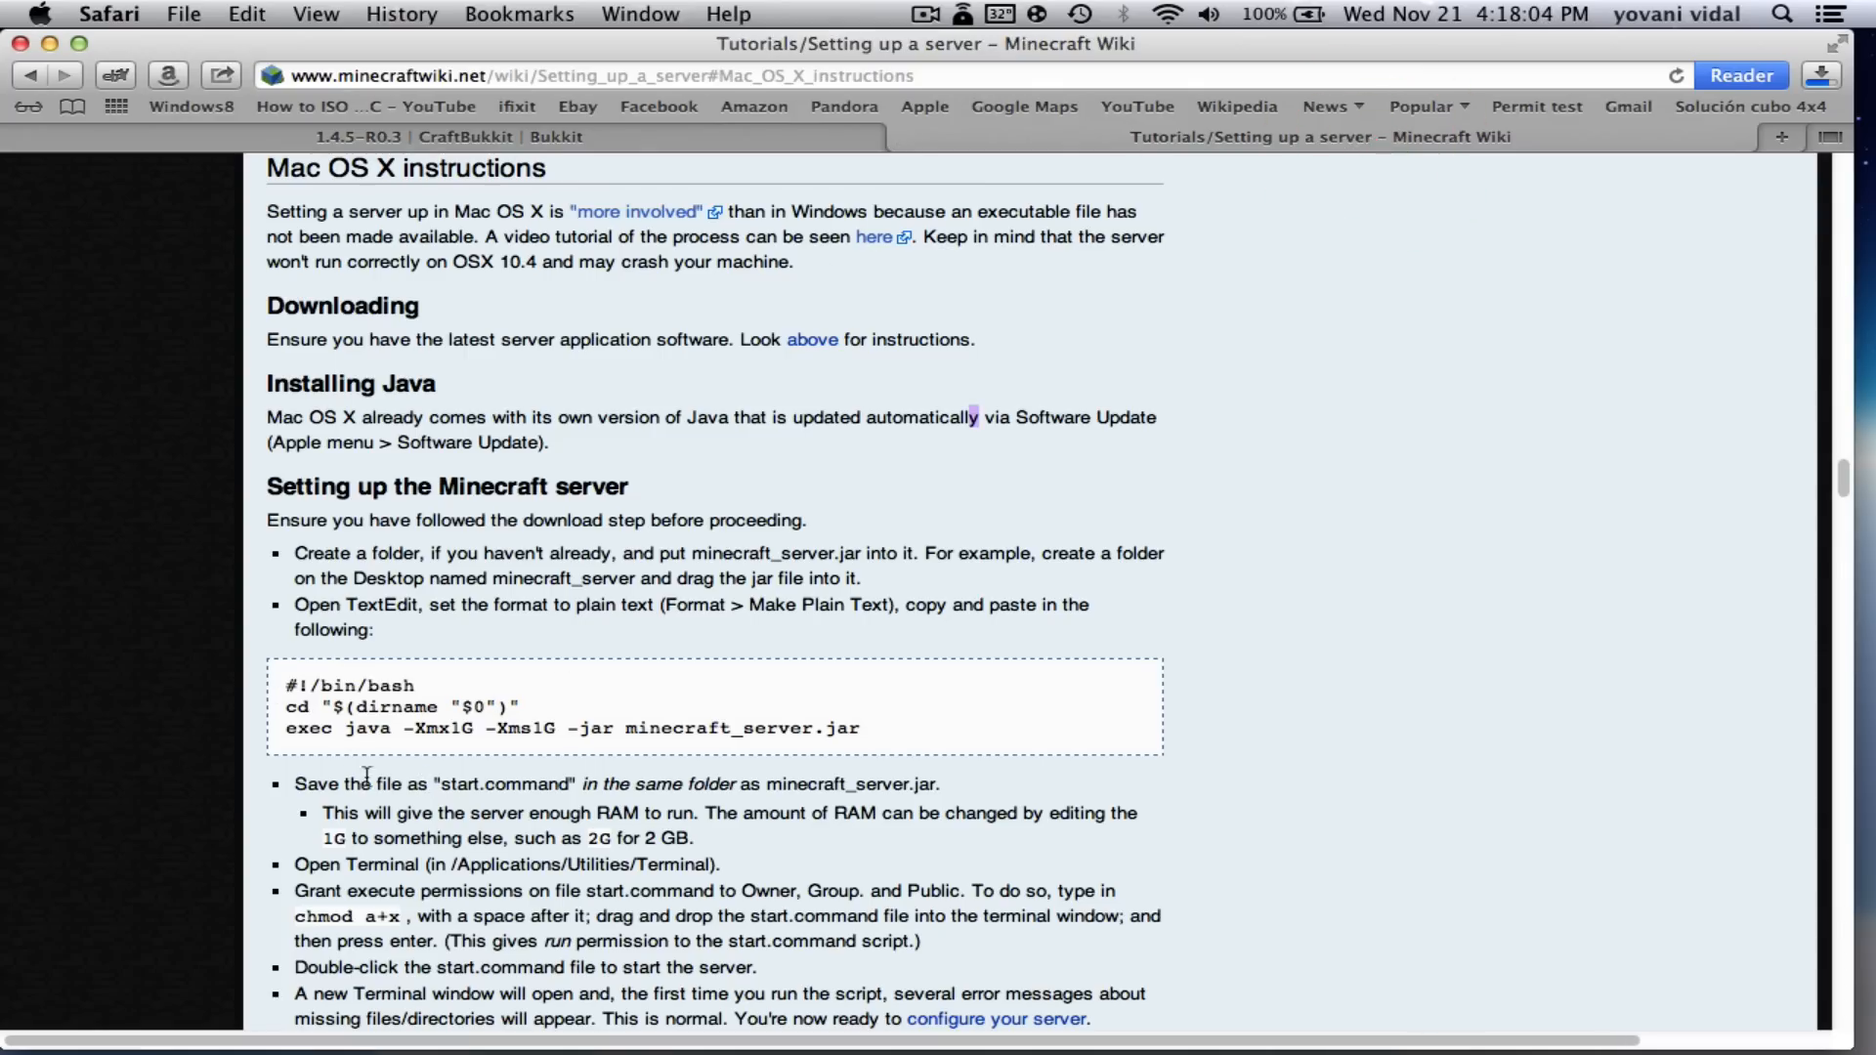
drag(285, 685, 891, 731)
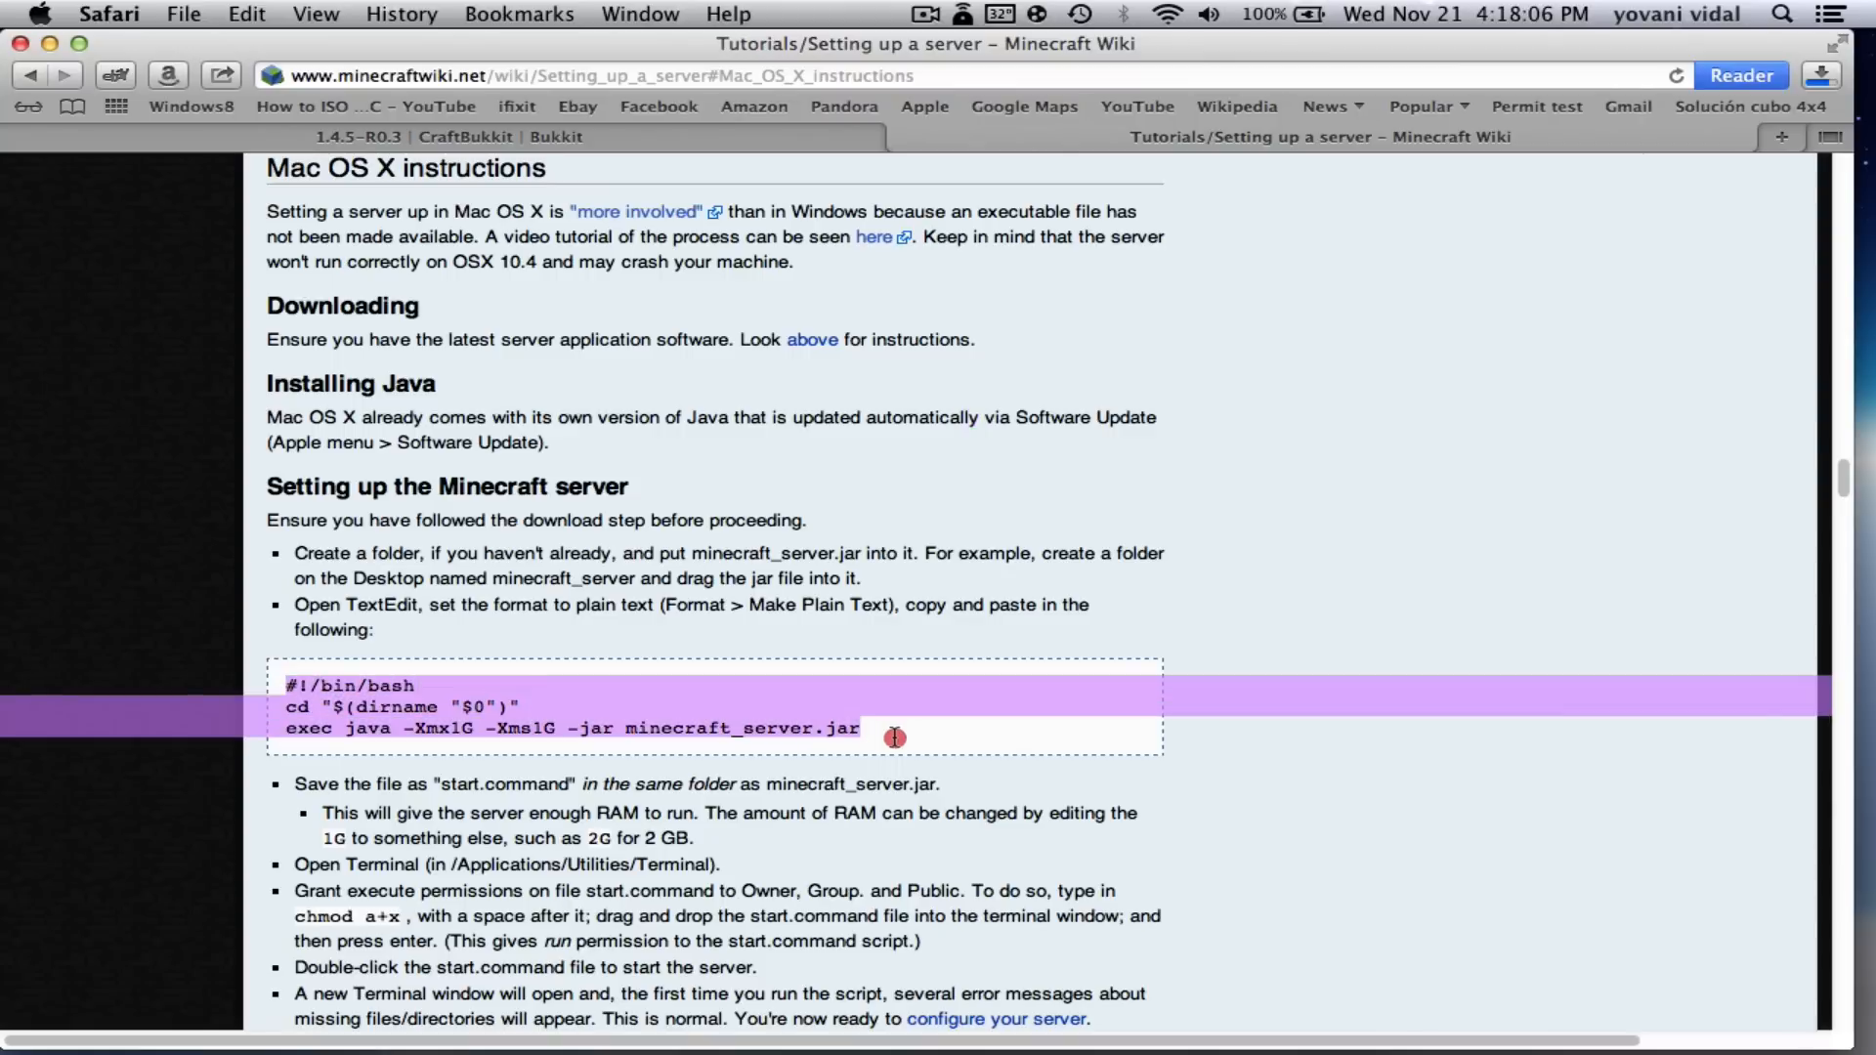
right_click(623, 725)
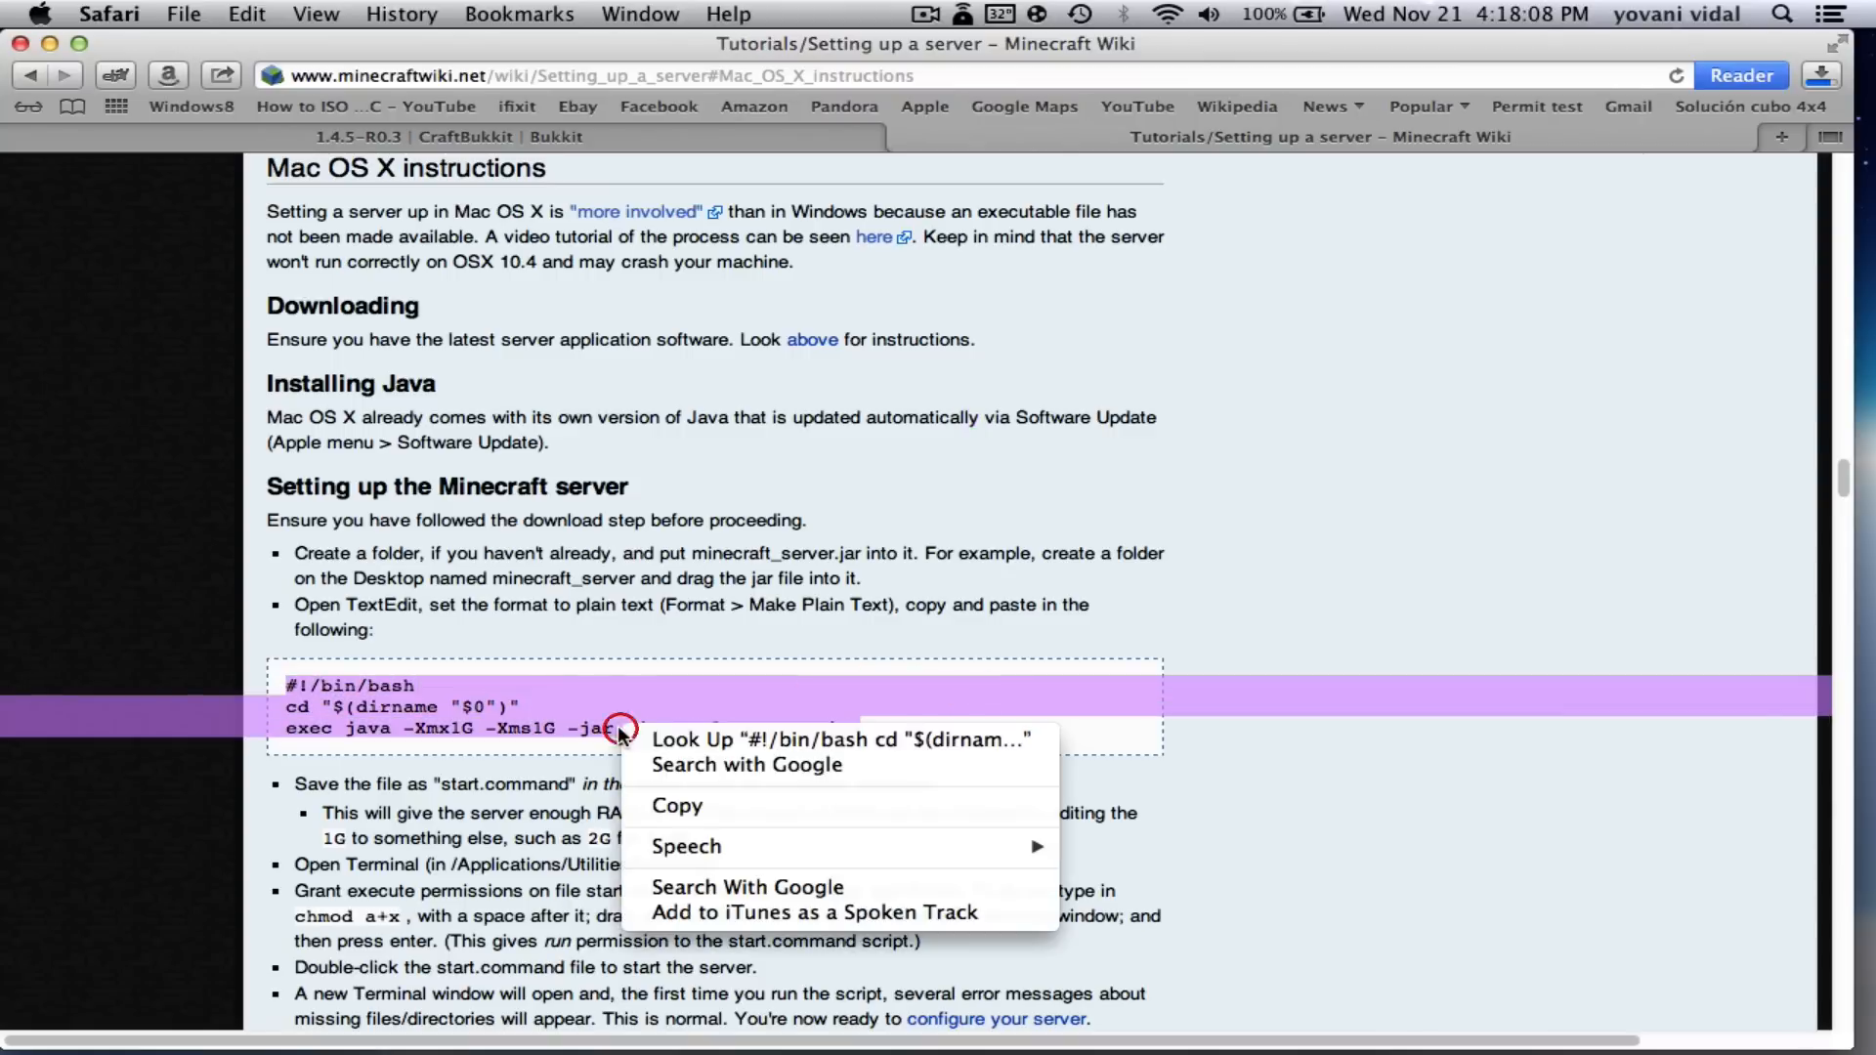
click(684, 806)
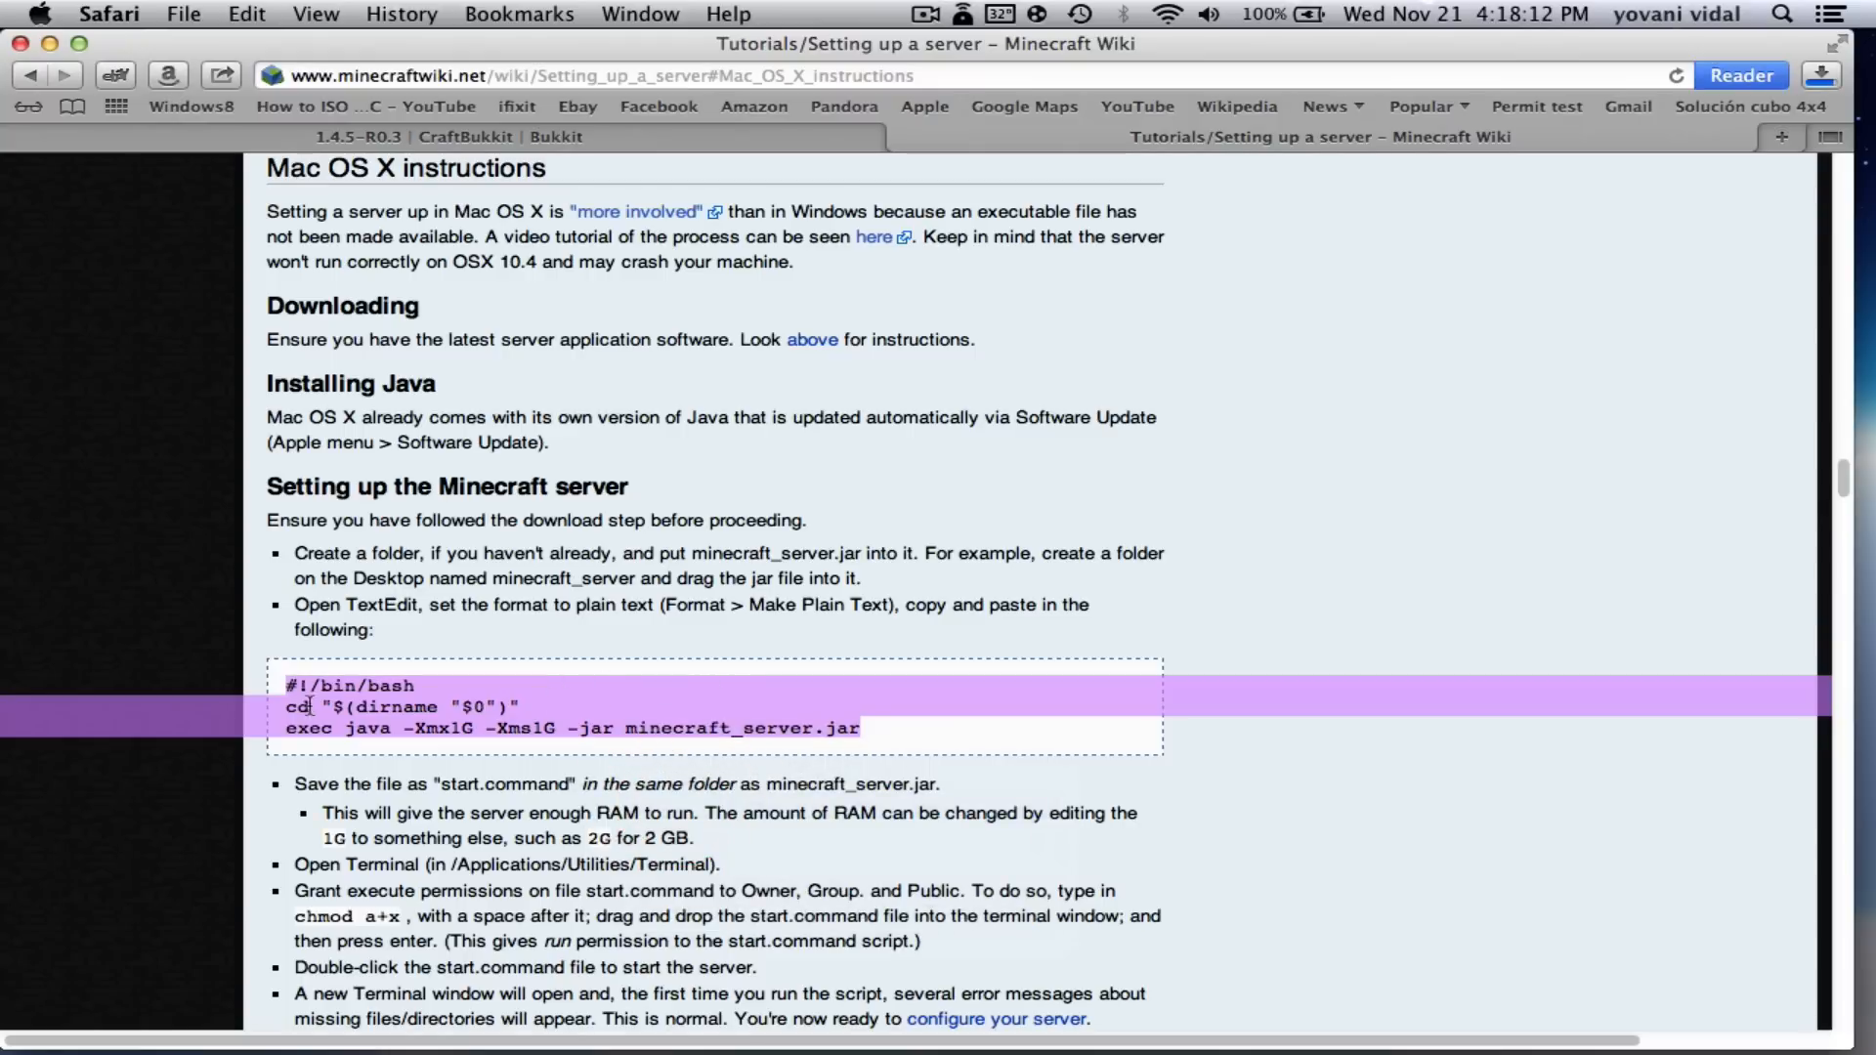
click(49, 44)
click(851, 520)
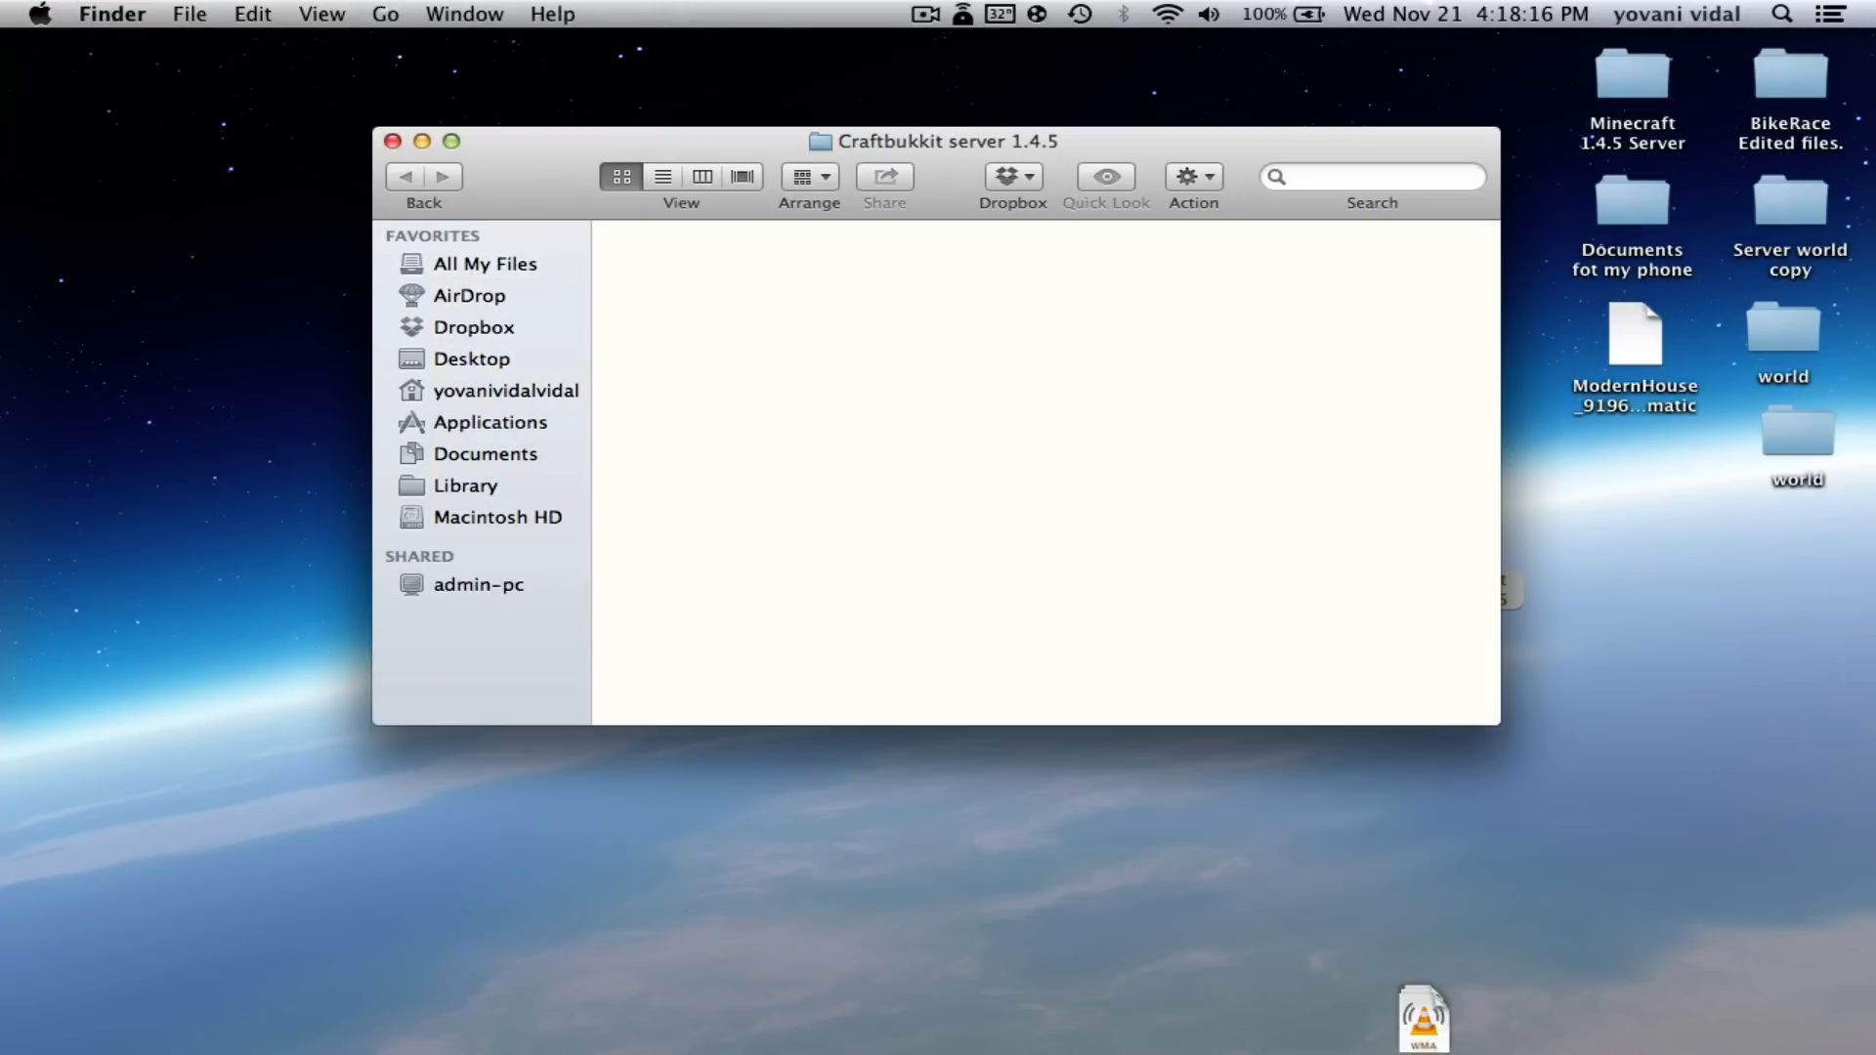
- Launch TextEdit through Spotlight and start a new blank document
click(1782, 13)
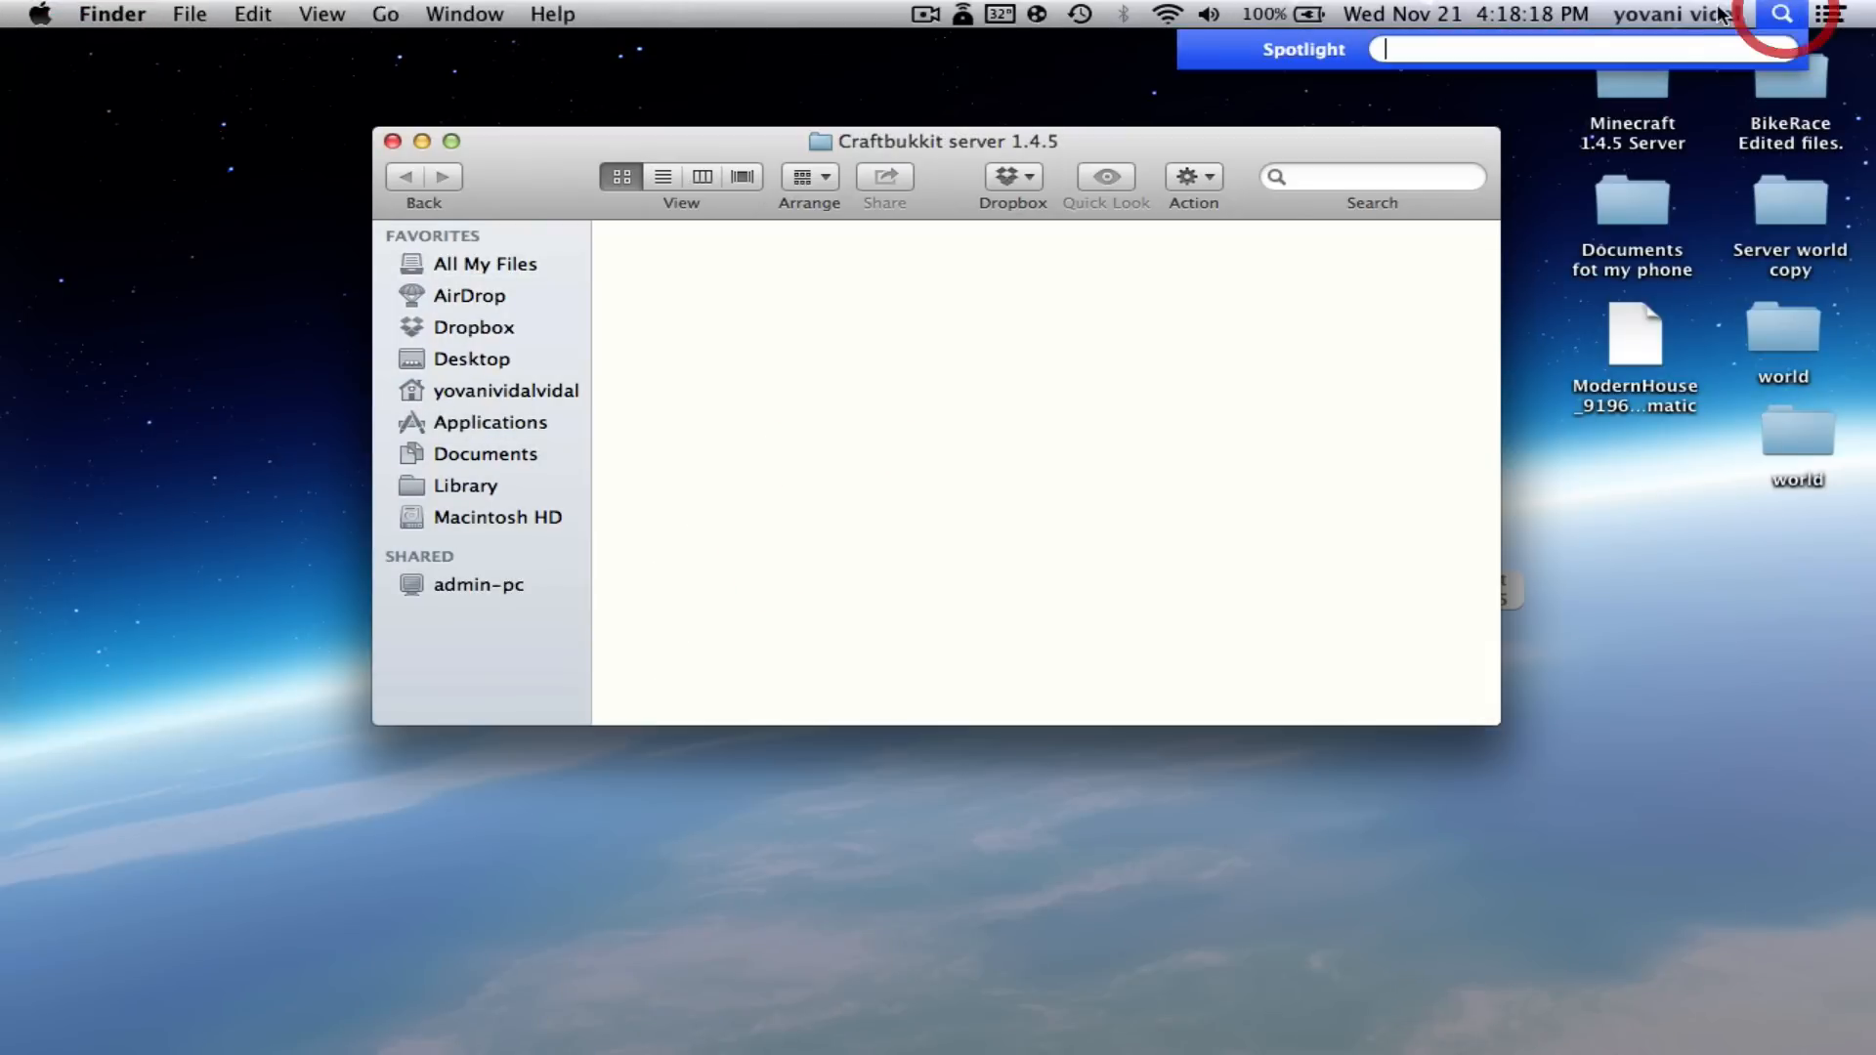
text(t)
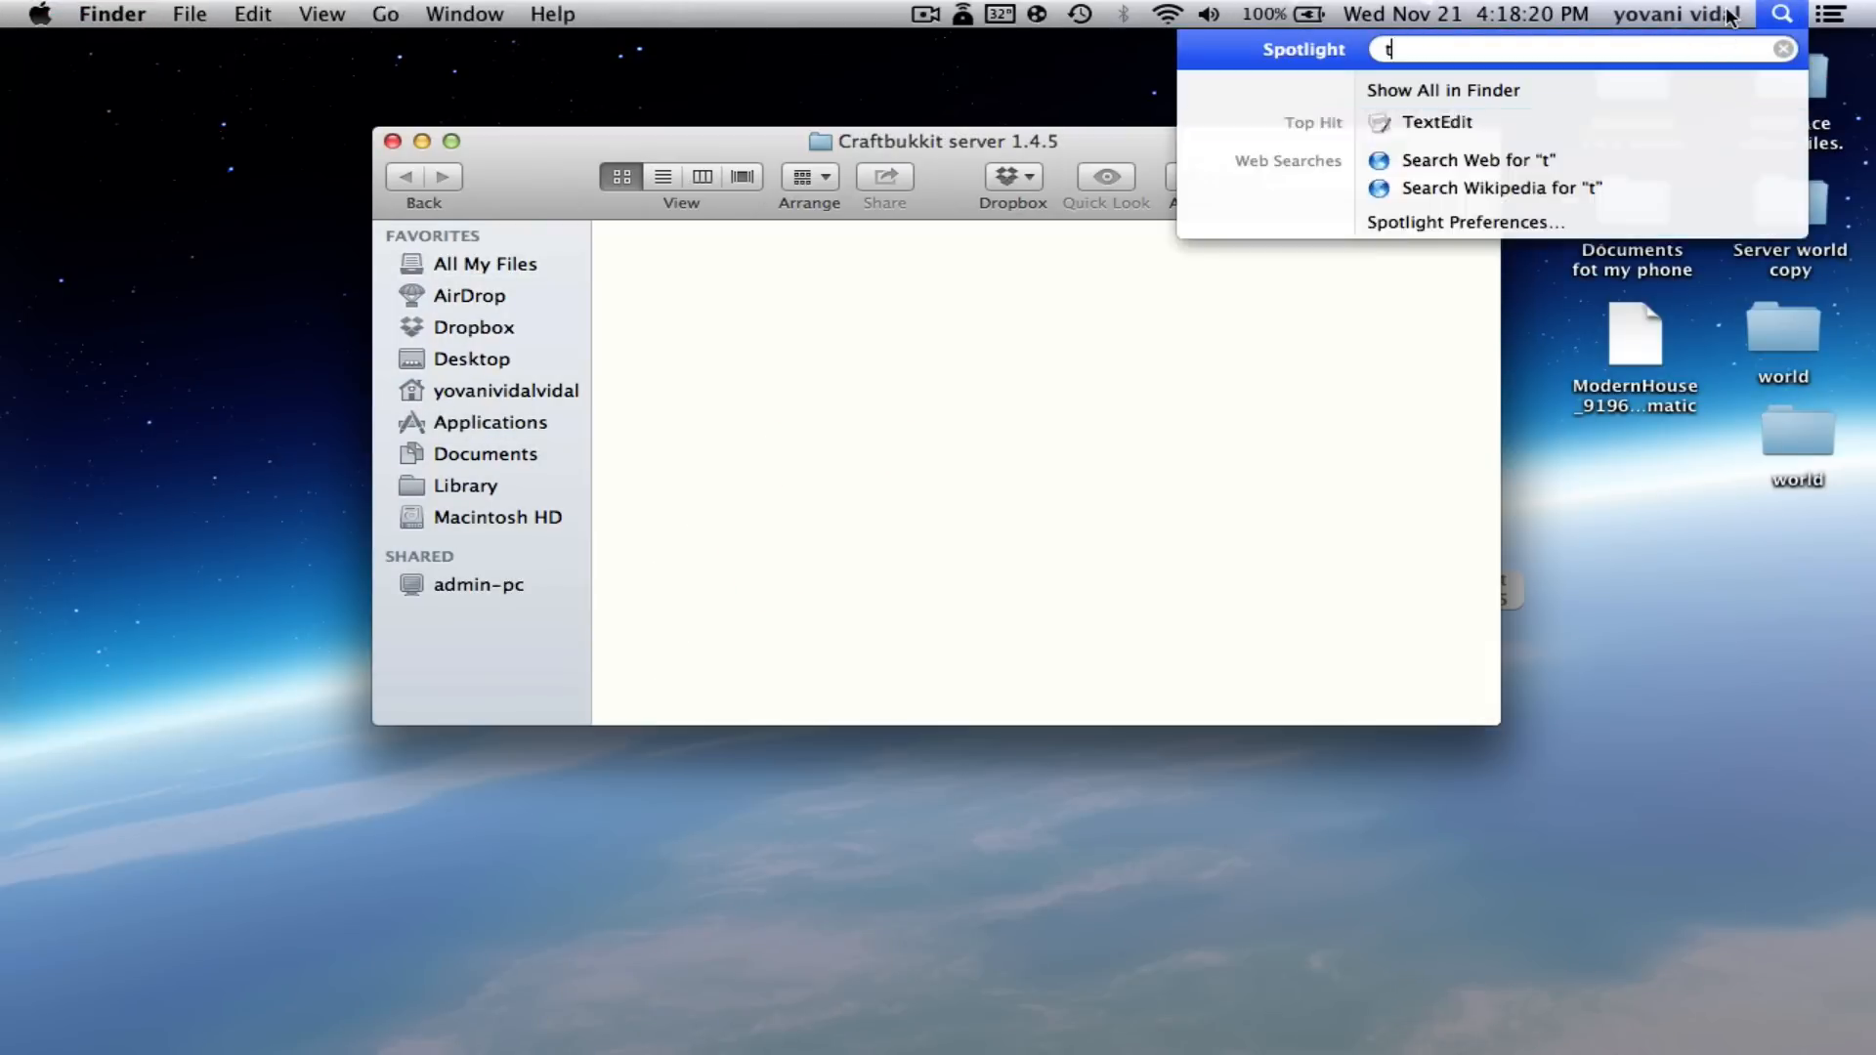
text(extedit)
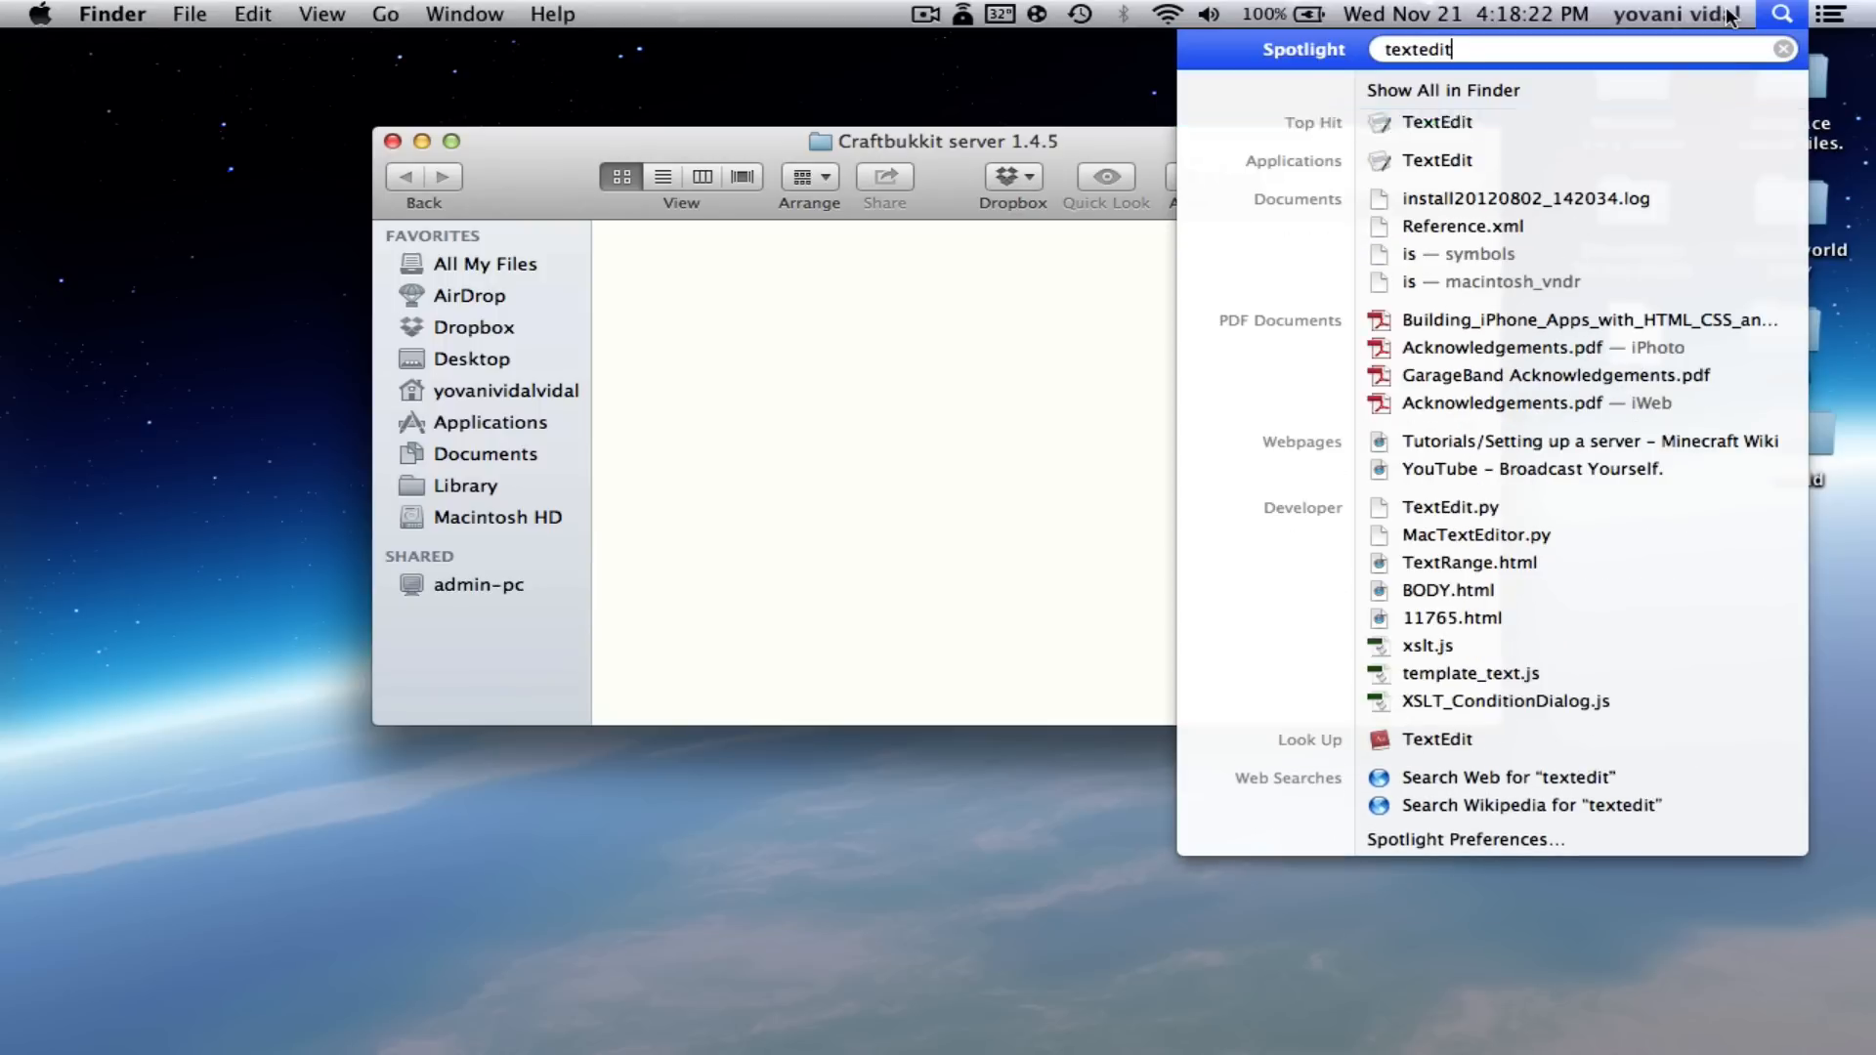
key(Return)
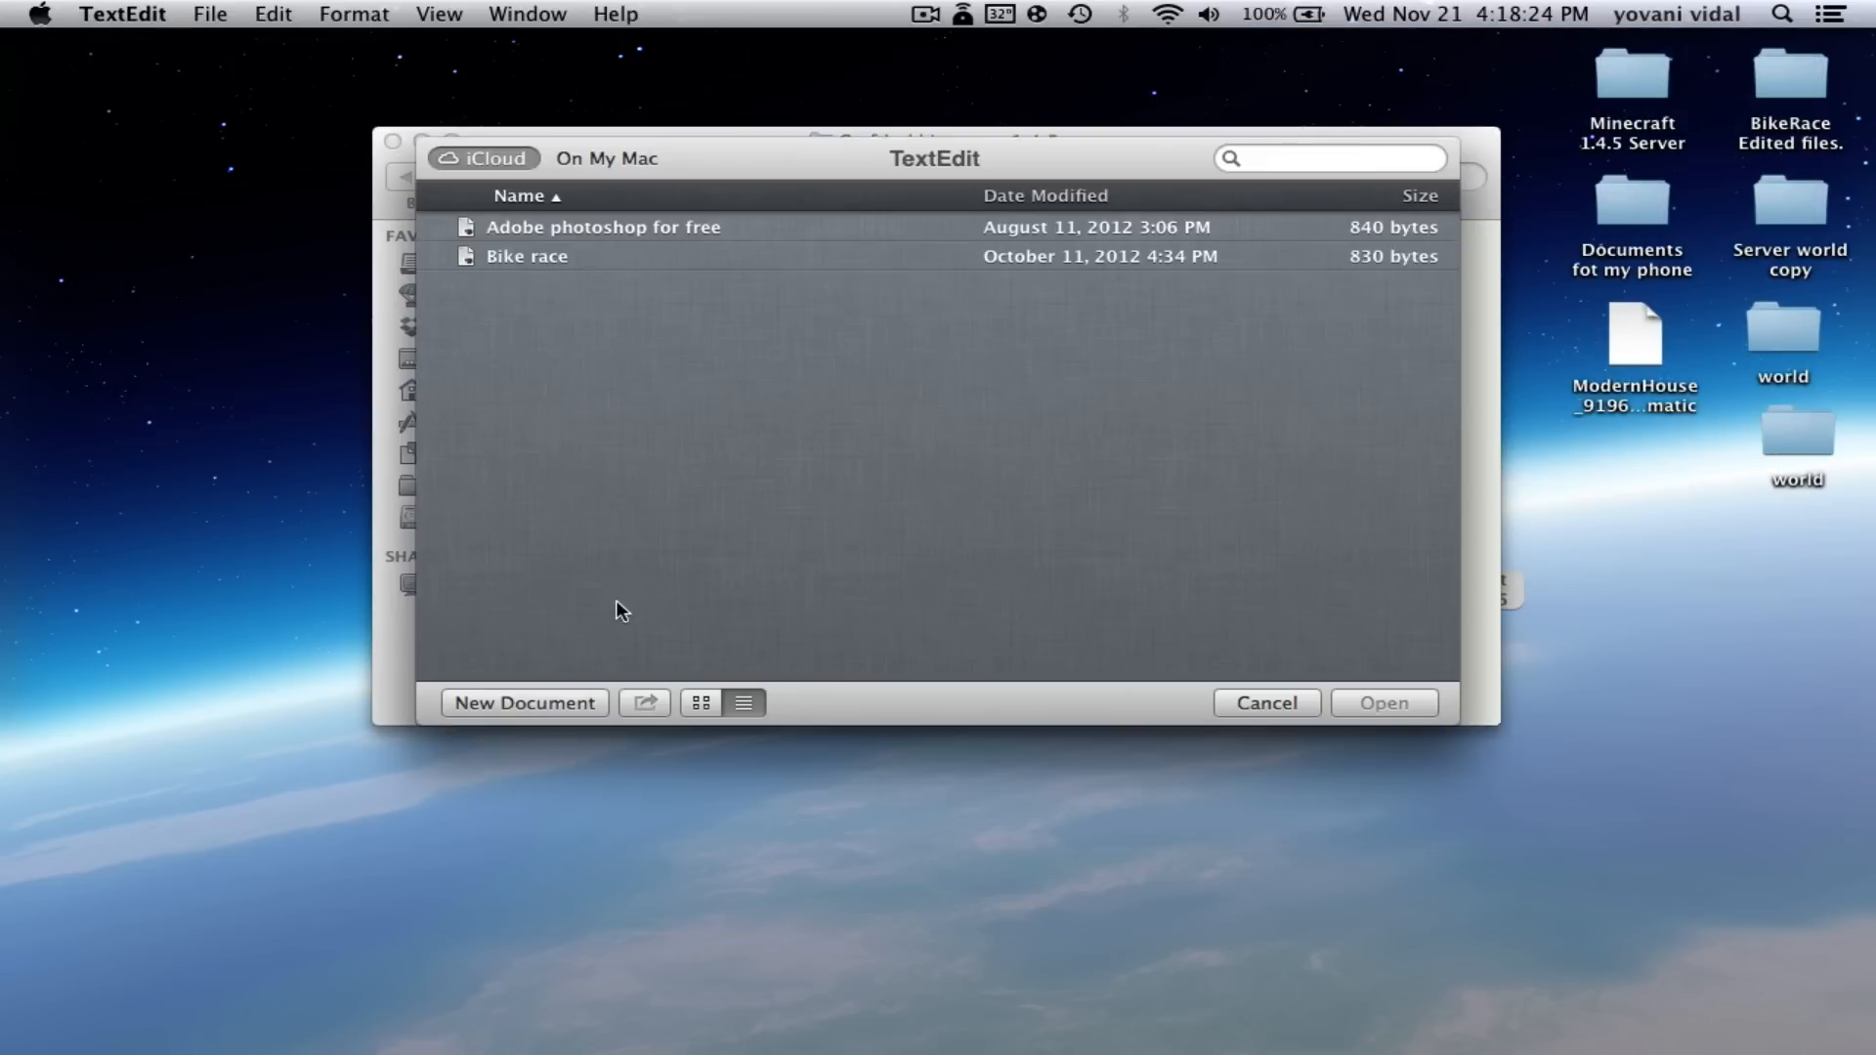
click(525, 702)
- Paste the copied bash script into the document, with the caret after minecraft_server.jar
click(513, 245)
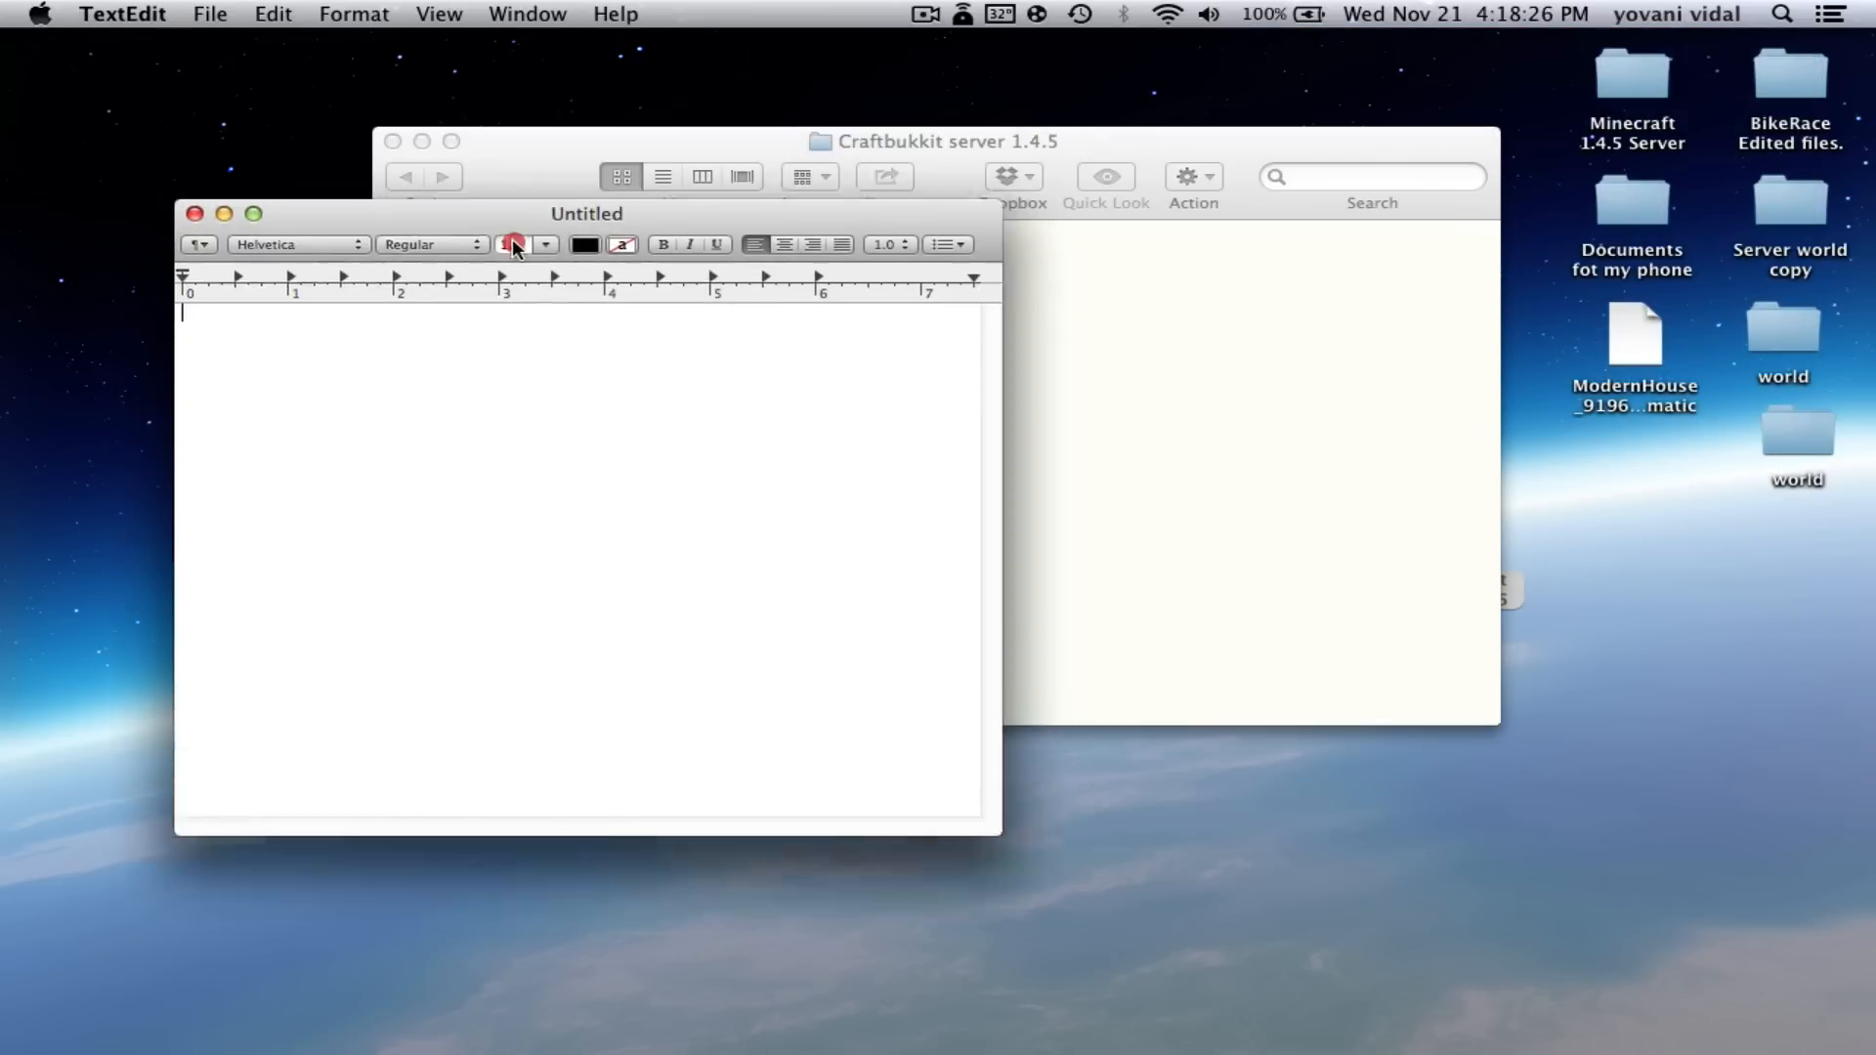
drag(513, 244, 491, 364)
right_click(432, 443)
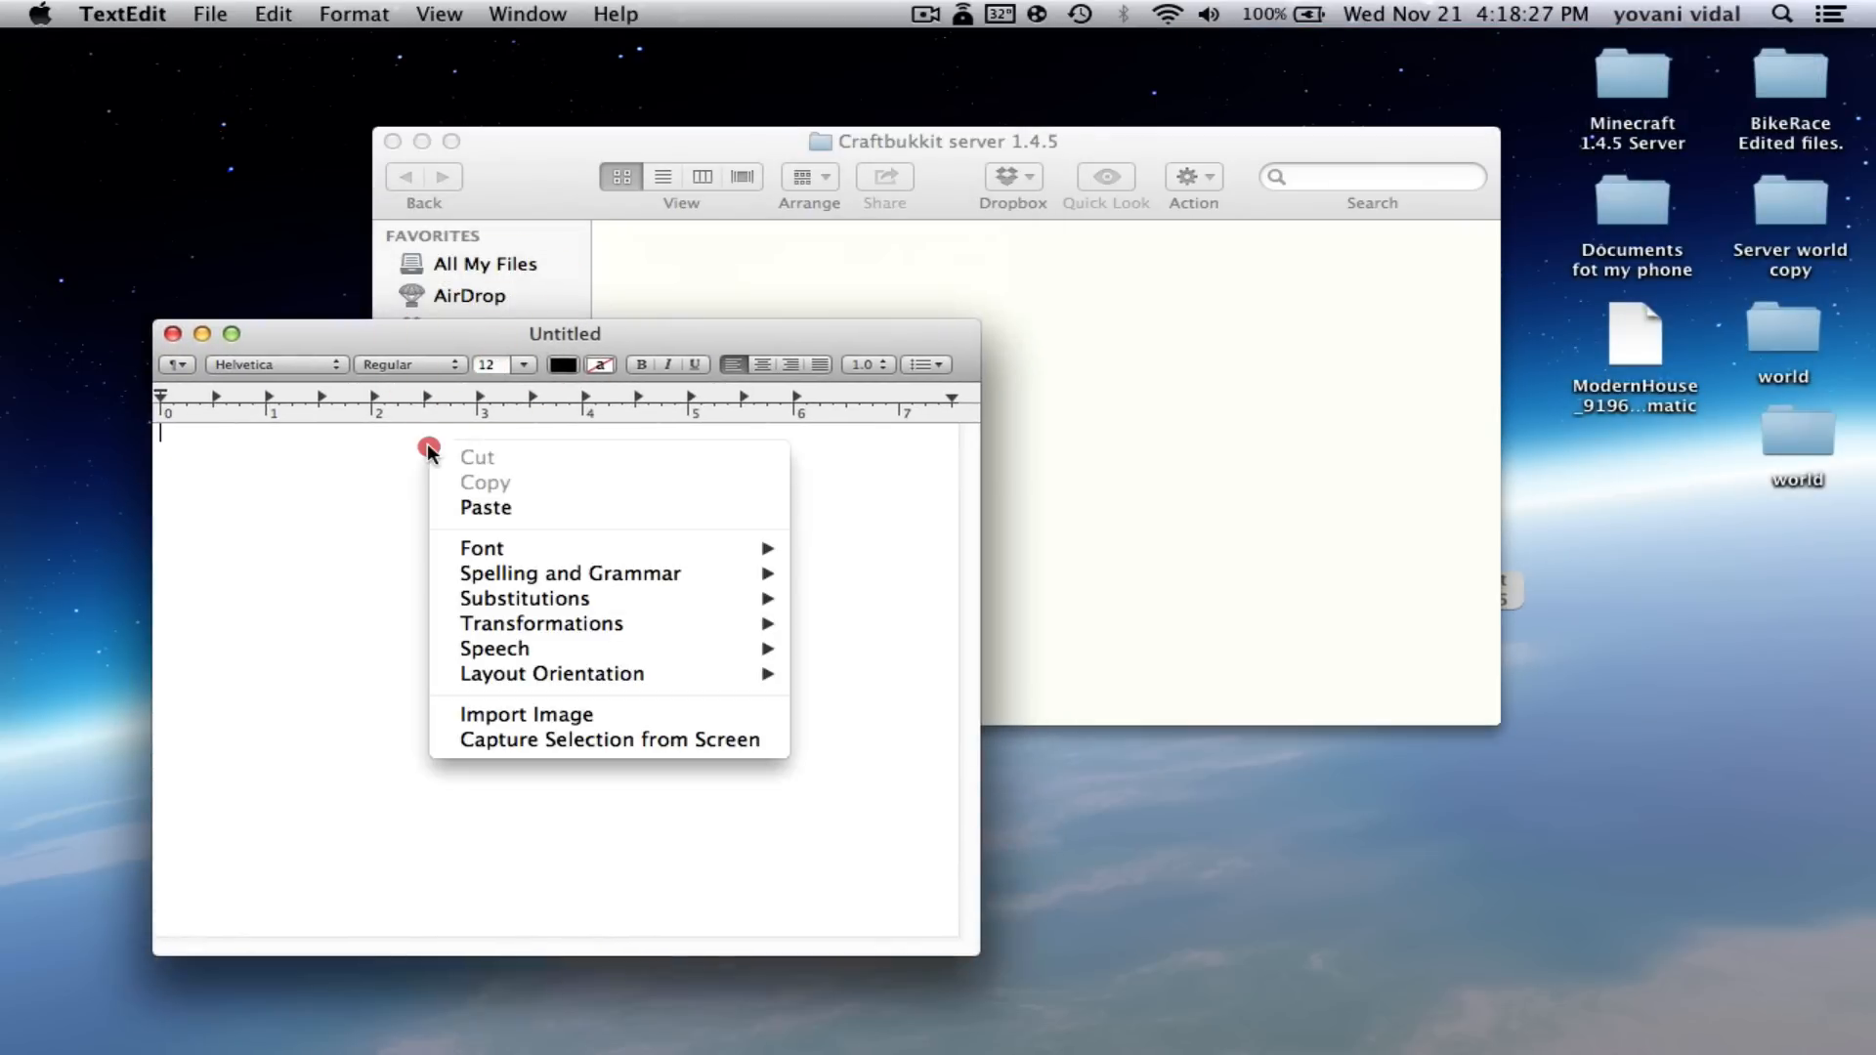
click(496, 509)
click(710, 493)
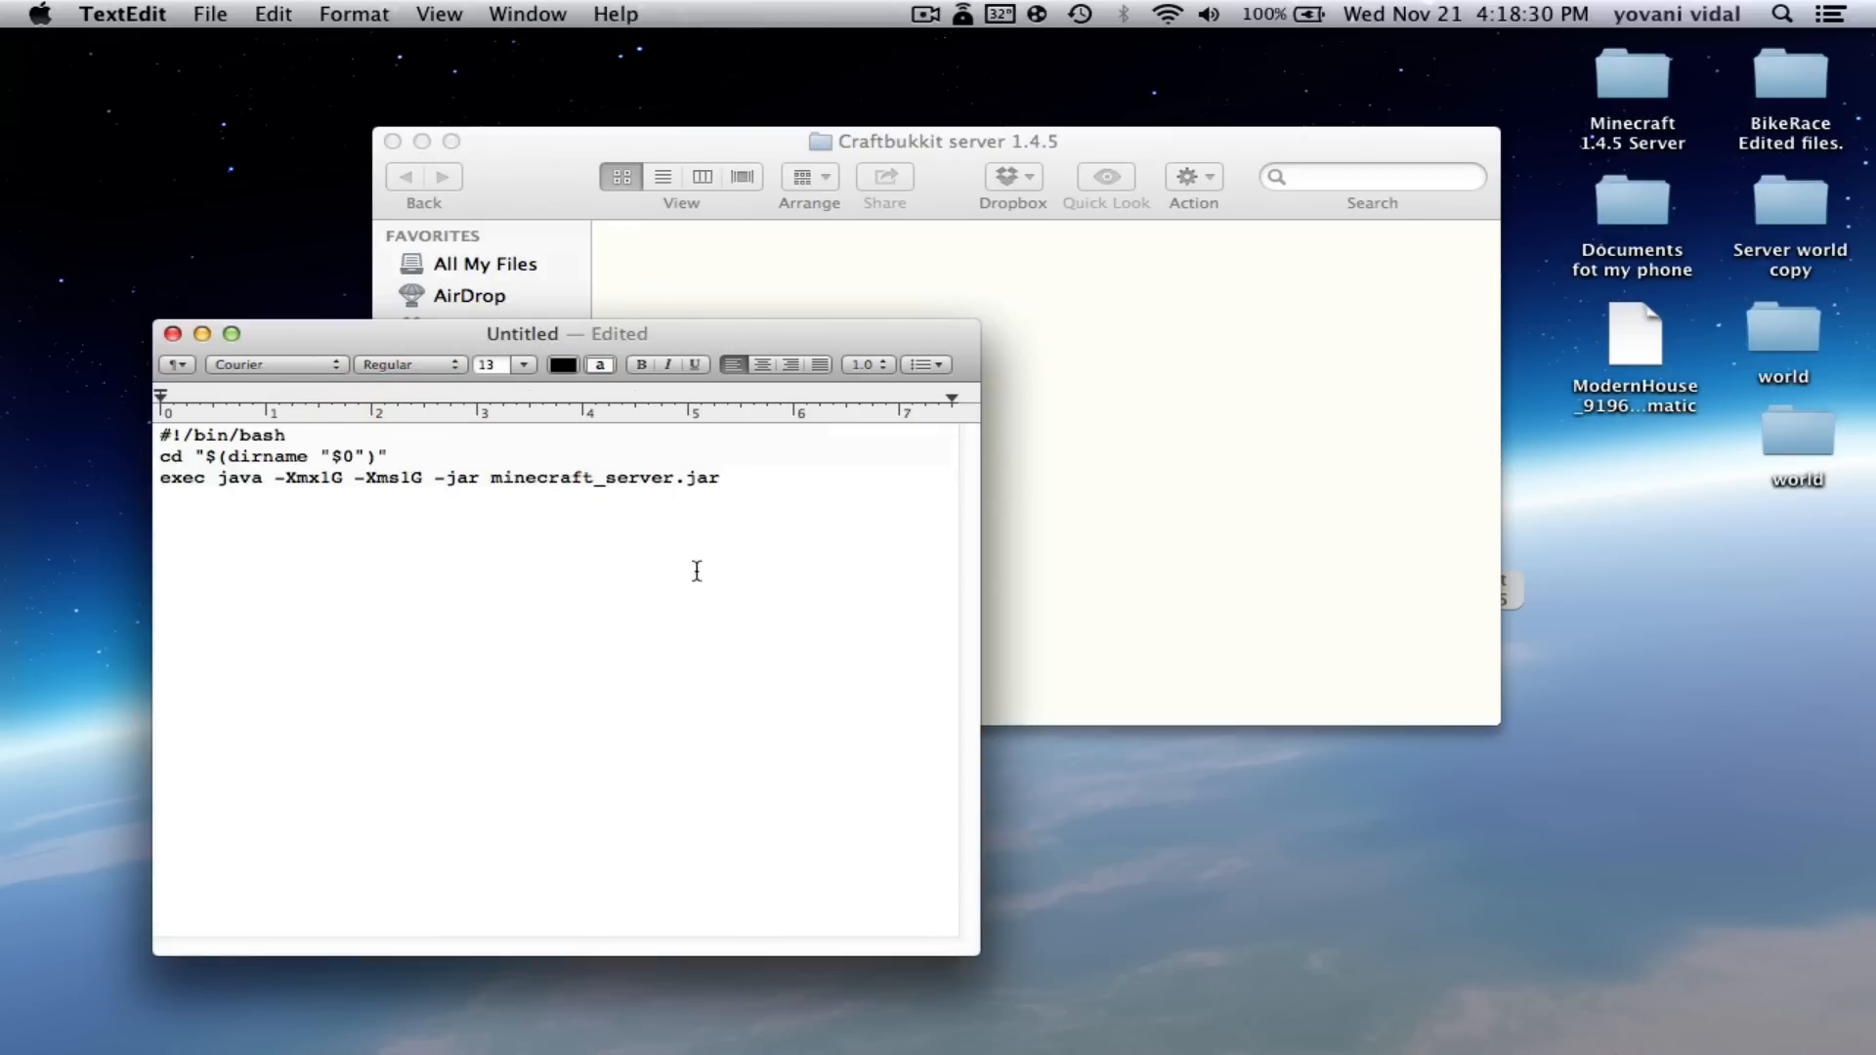
click(766, 487)
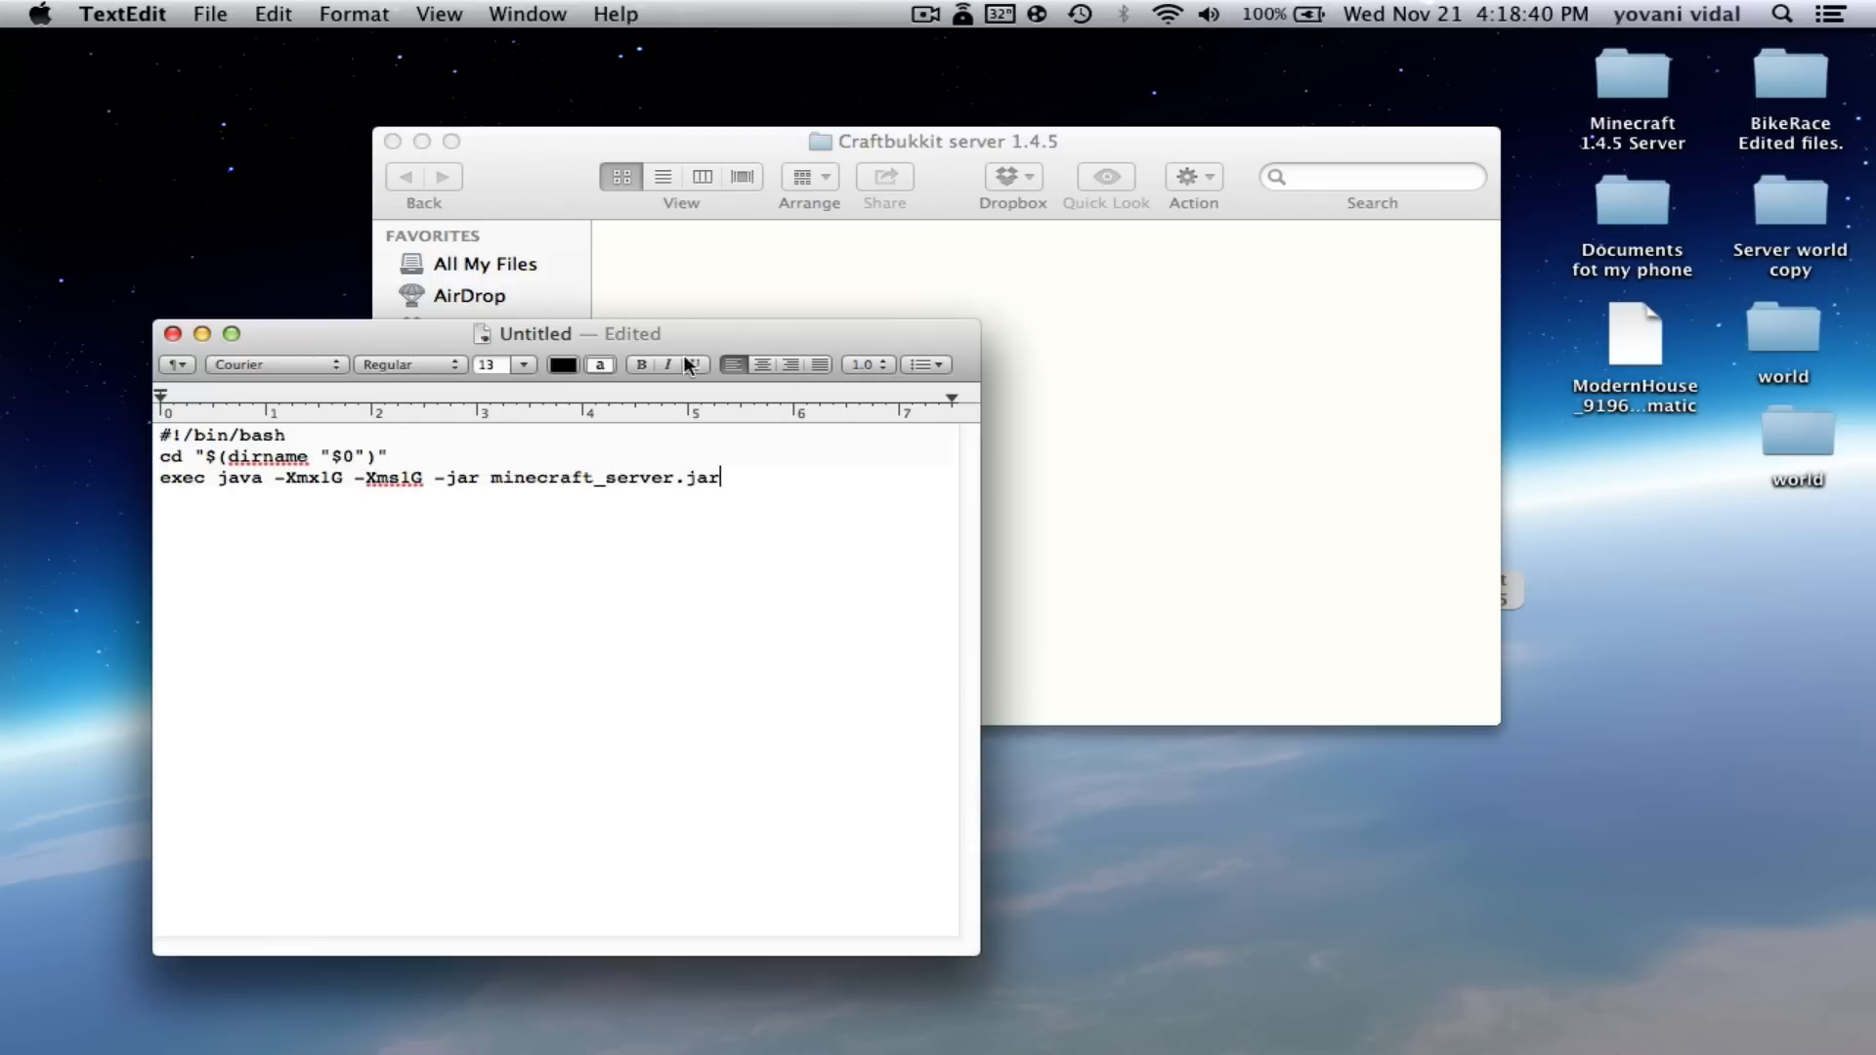
- Replace minecraft_server with craftbukkit so the launch line runs craftbukkit.jar
drag(758, 342, 783, 473)
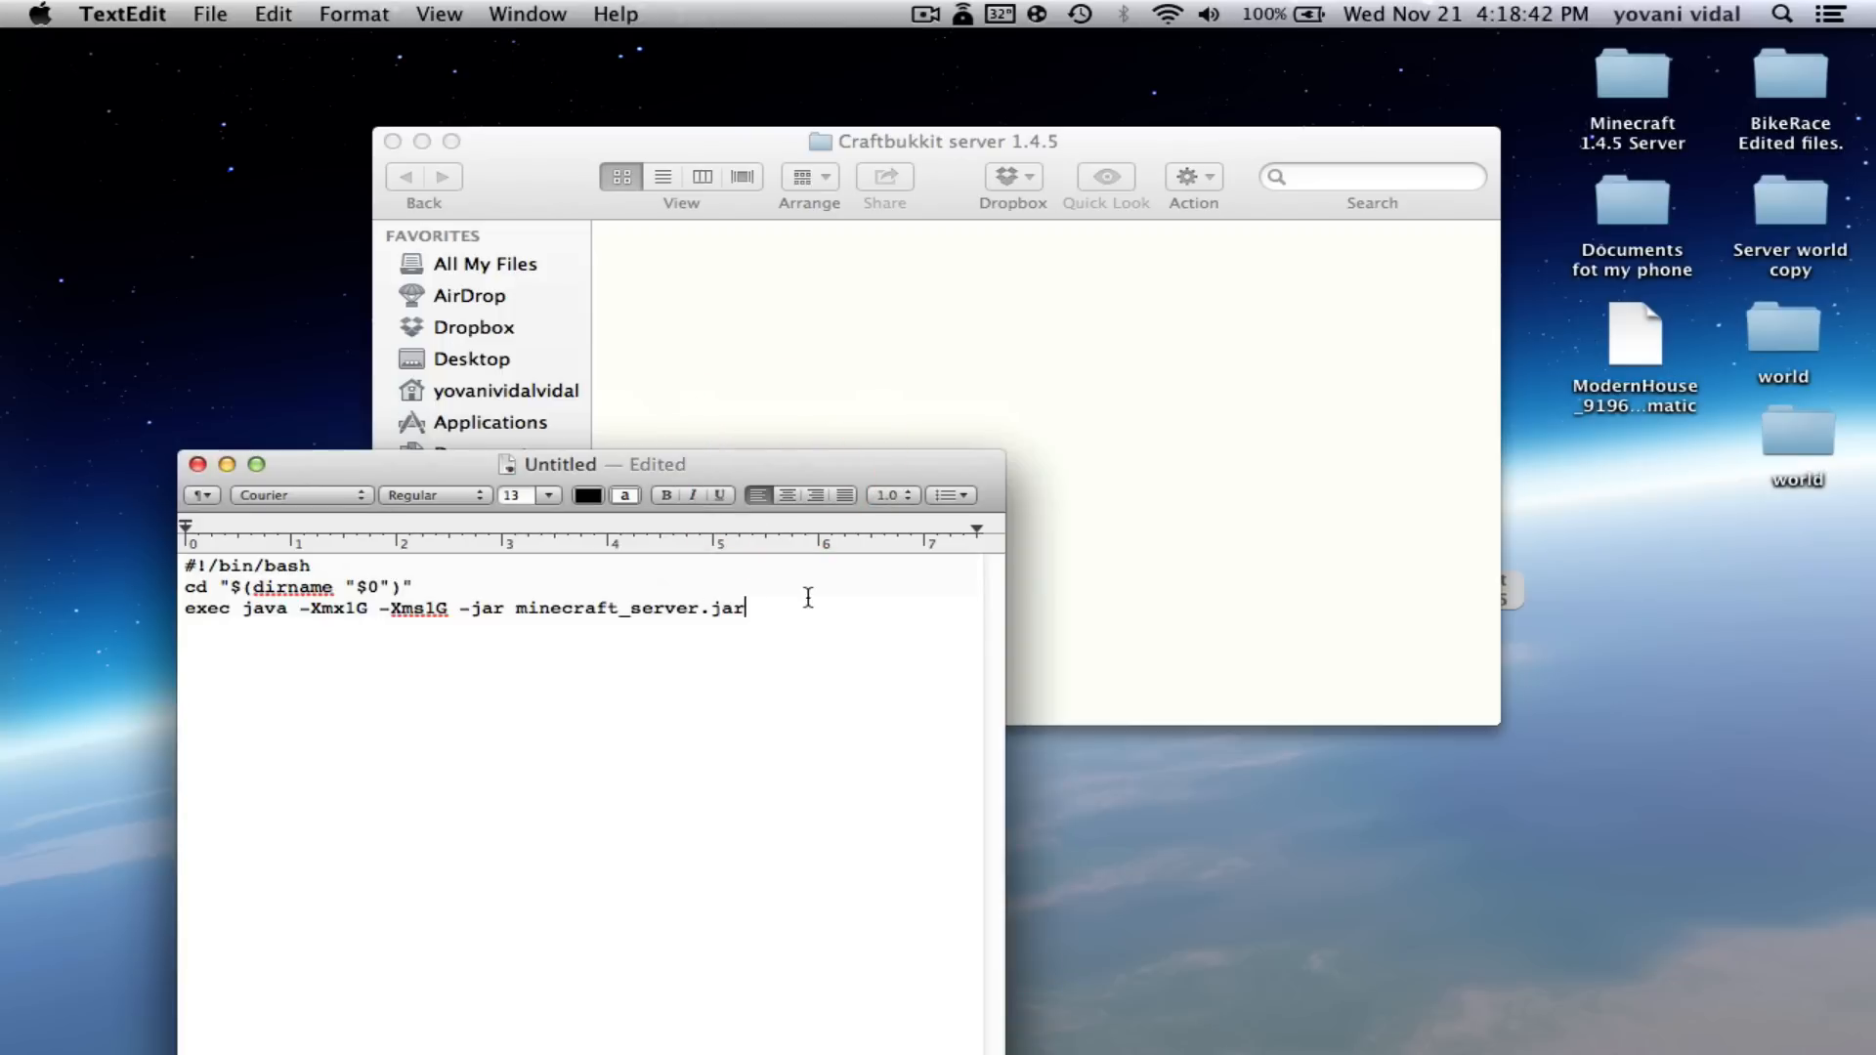
click(740, 608)
key(BackSpace)
key(BackSpace)
key(BackSpace)
key(BackSpace)
key(BackSpace)
key(BackSpace)
key(BackSpace)
key(BackSpace)
key(BackSpace)
key(BackSpace)
key(BackSpace)
key(BackSpace)
key(BackSpace)
key(BackSpace)
key(BackSpace)
key(BackSpace)
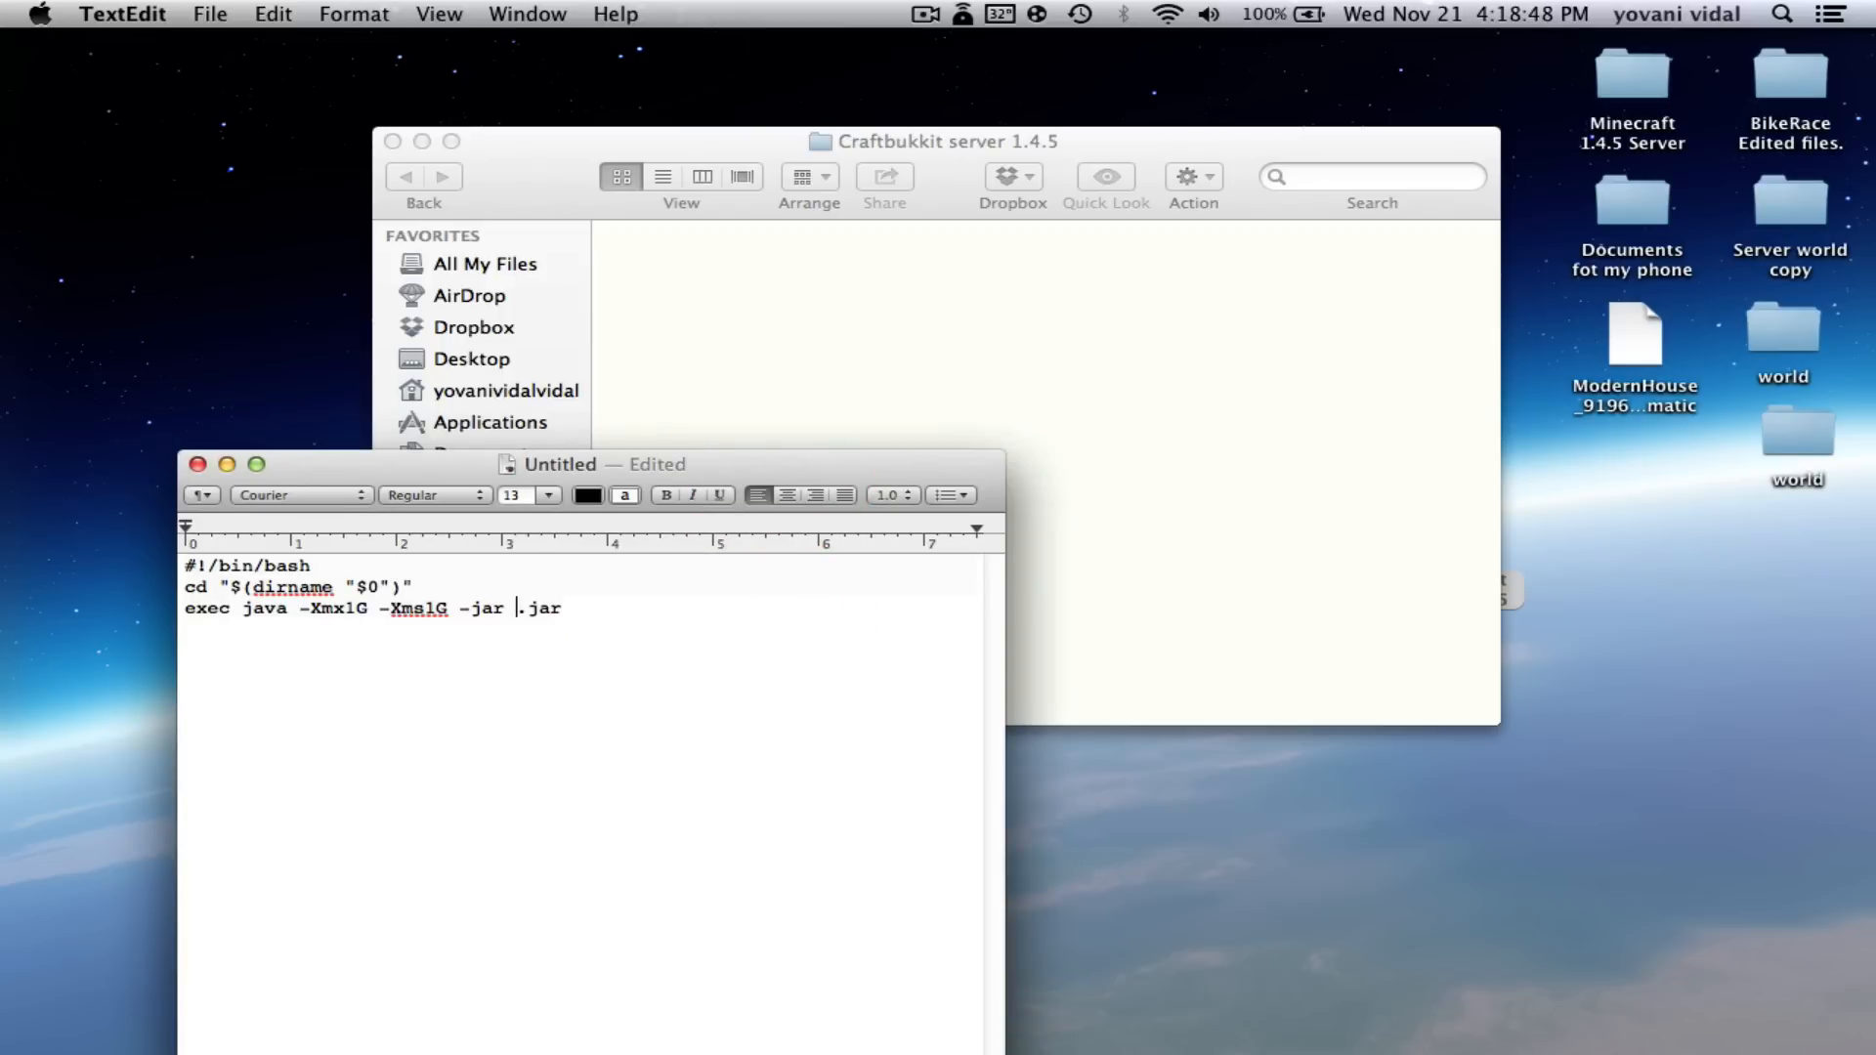
text(craftbukkit)
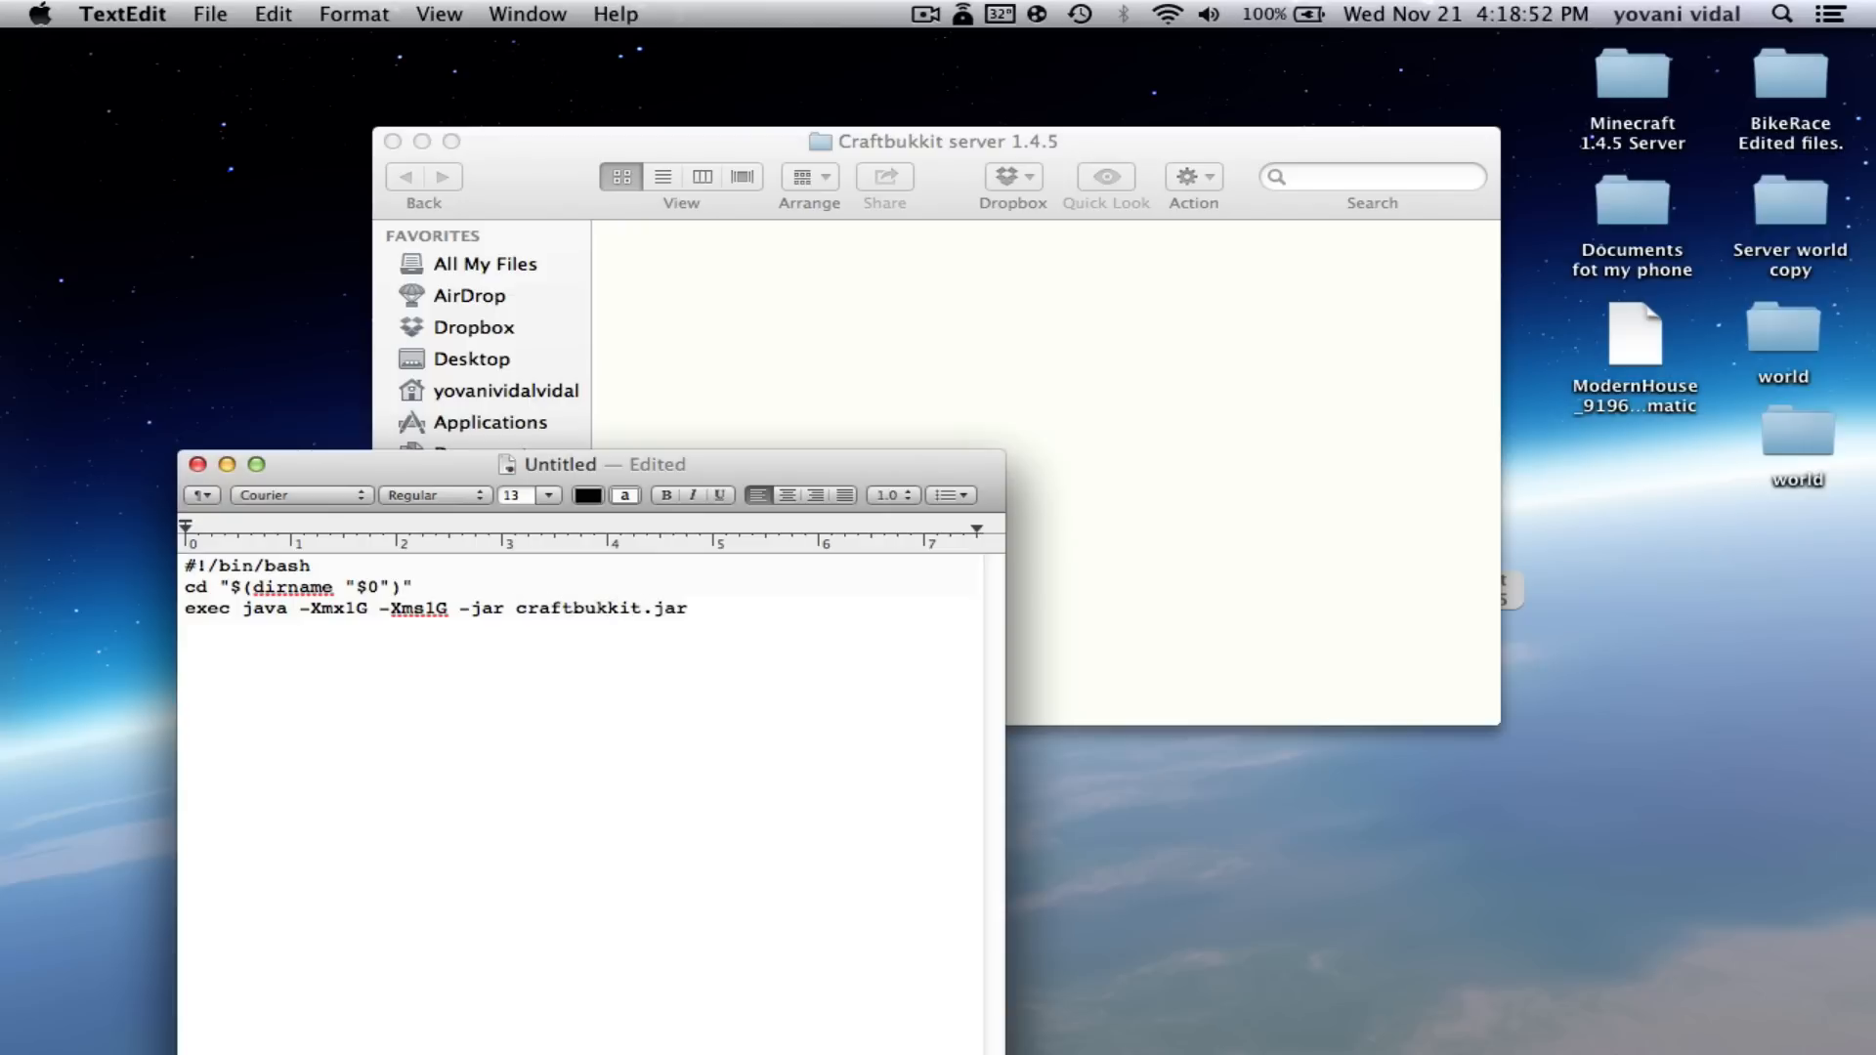
click(629, 805)
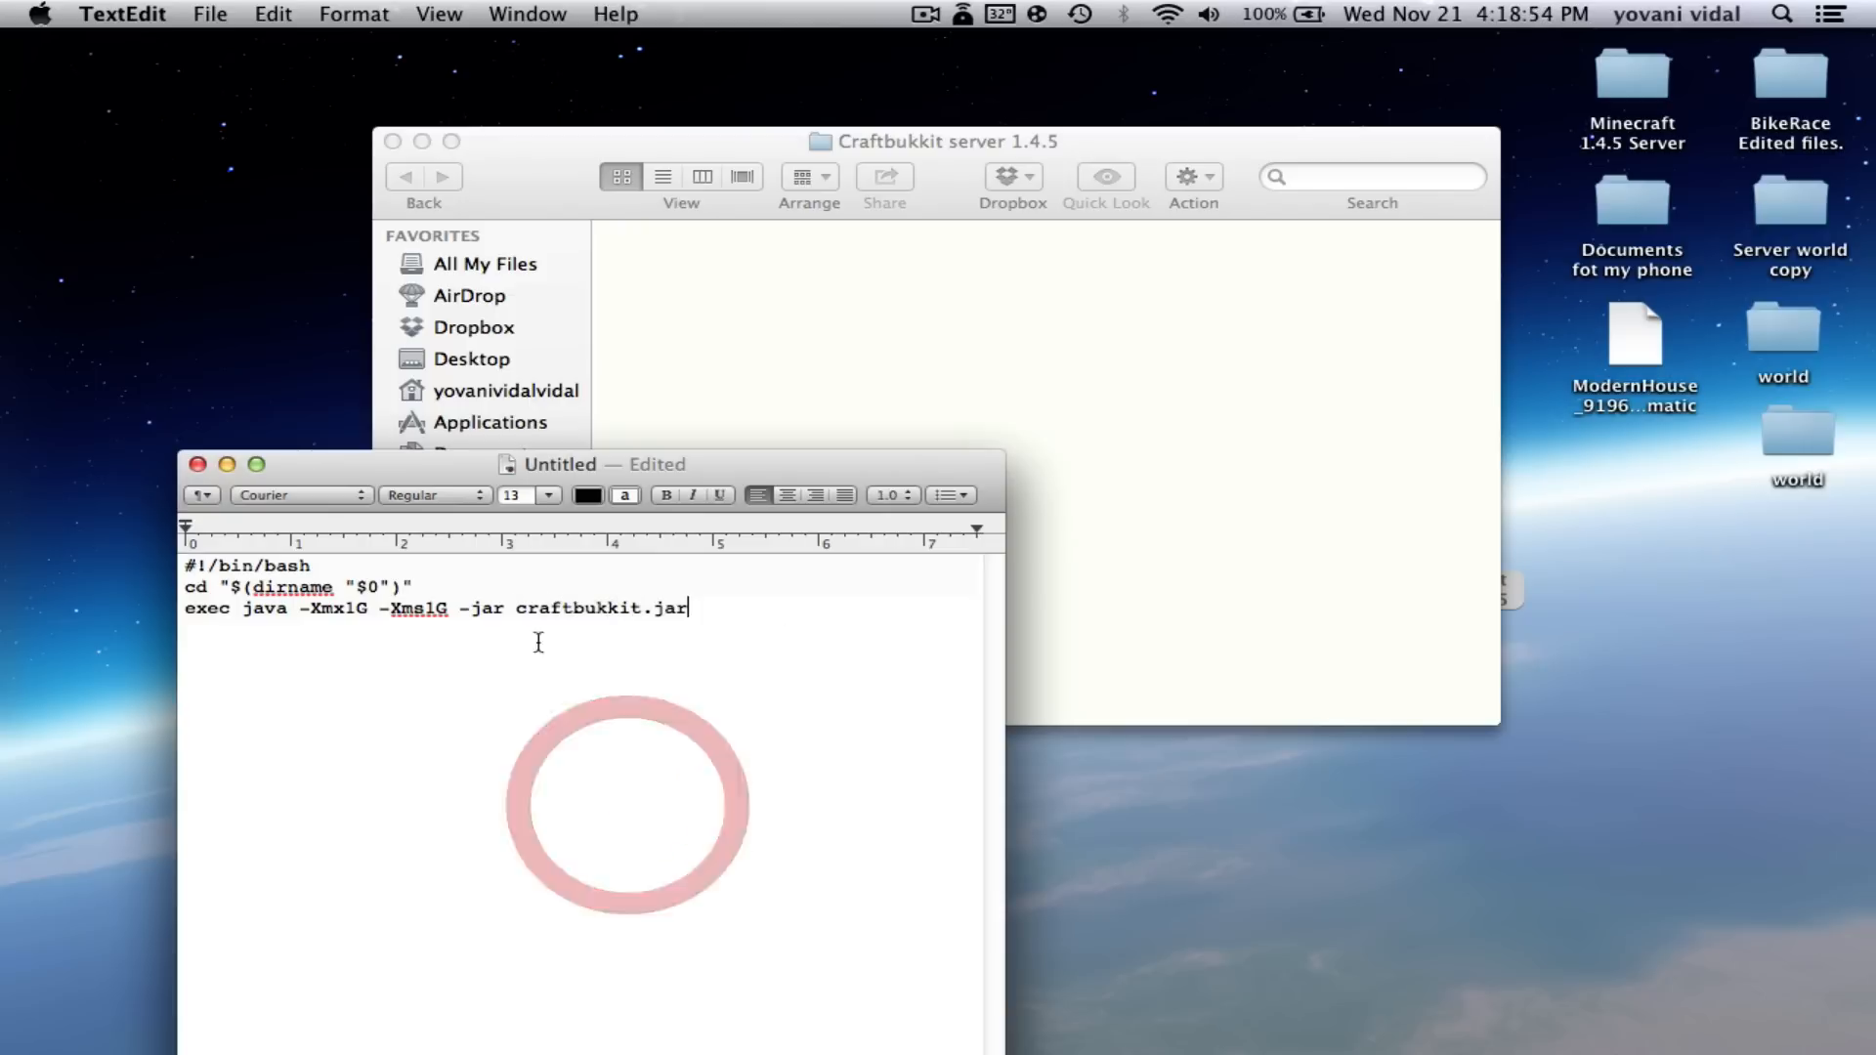
drag(625, 469, 707, 458)
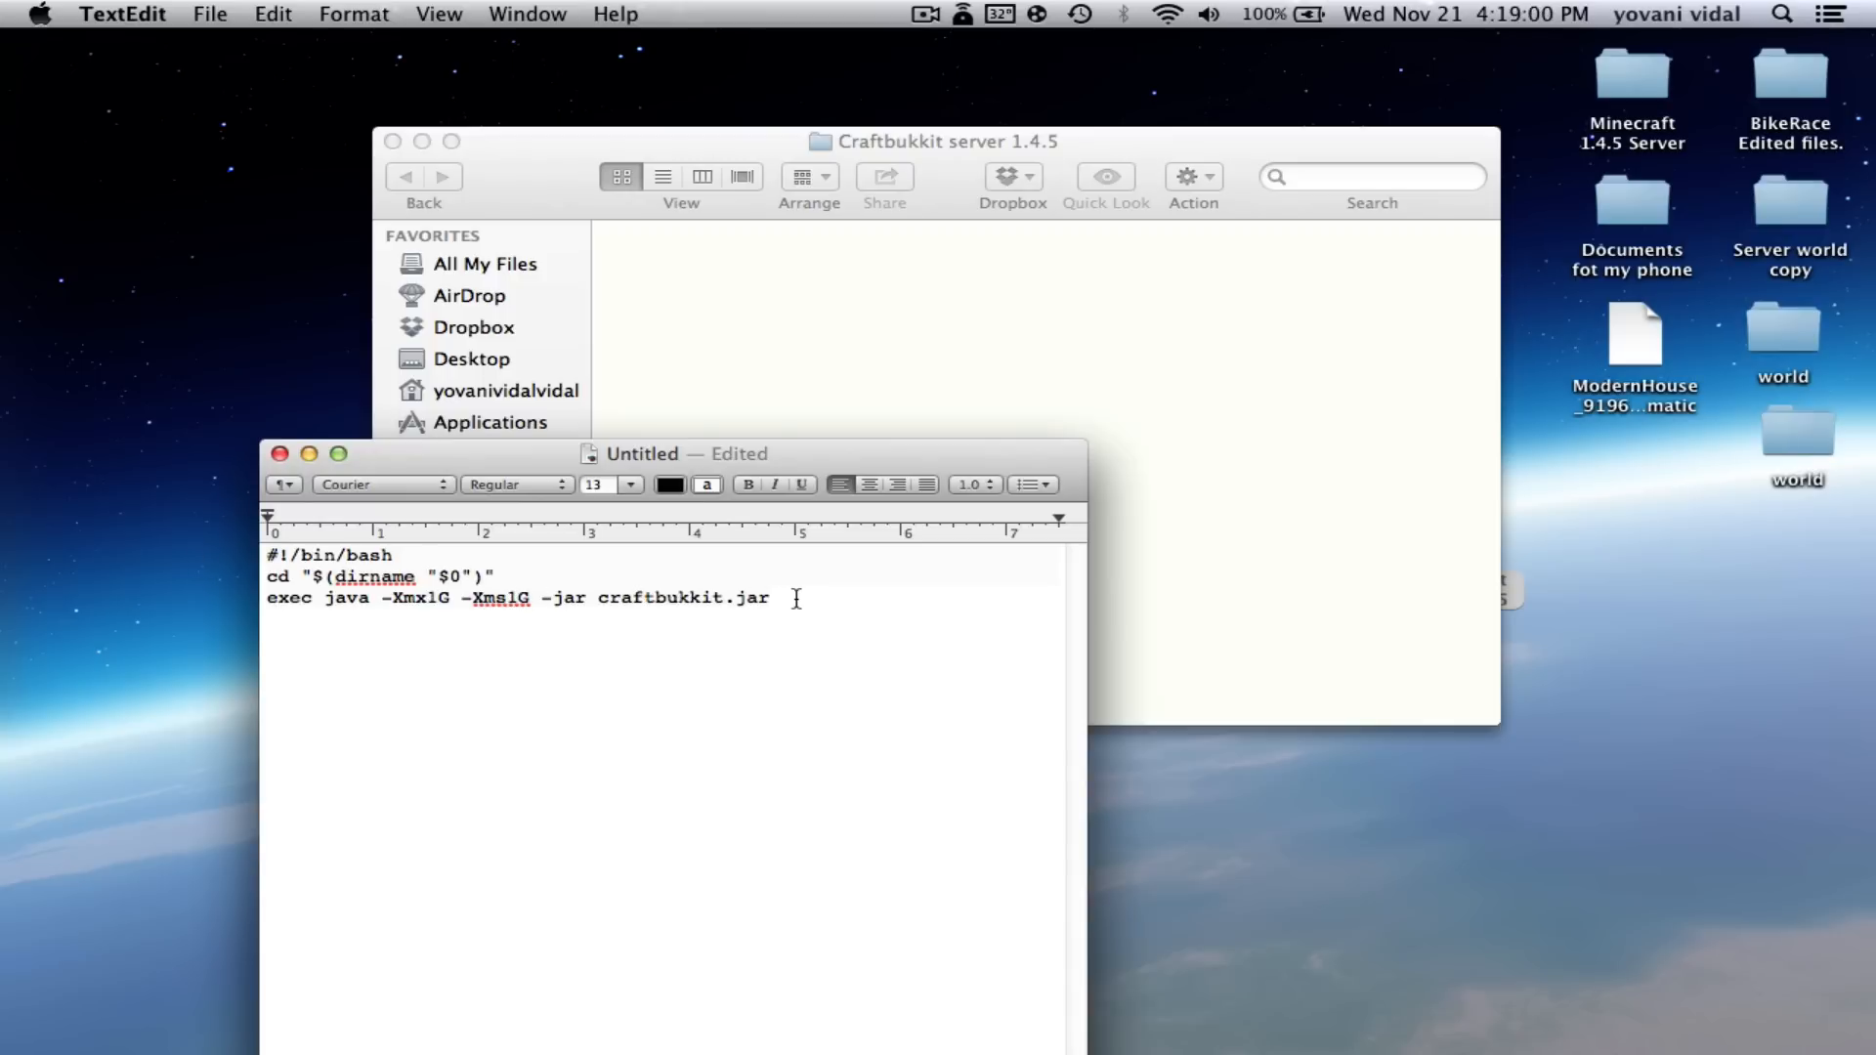
drag(526, 463, 587, 529)
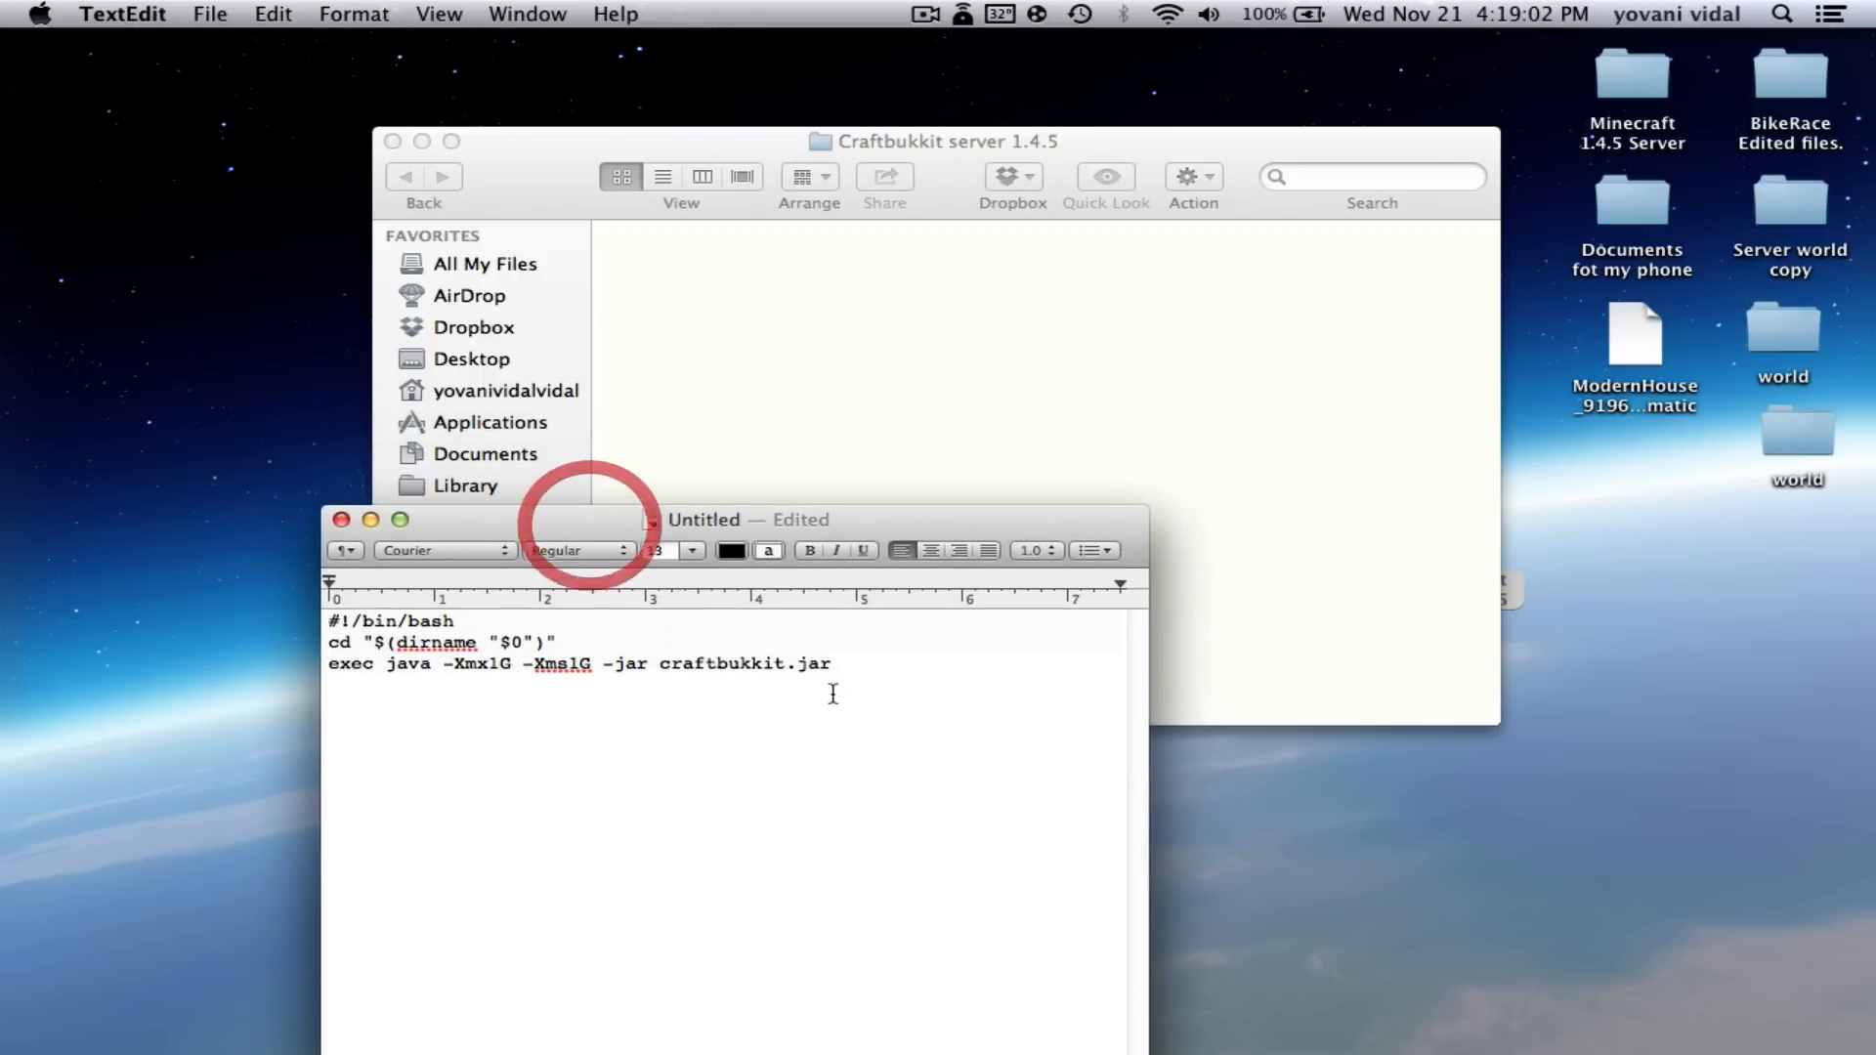
click(838, 666)
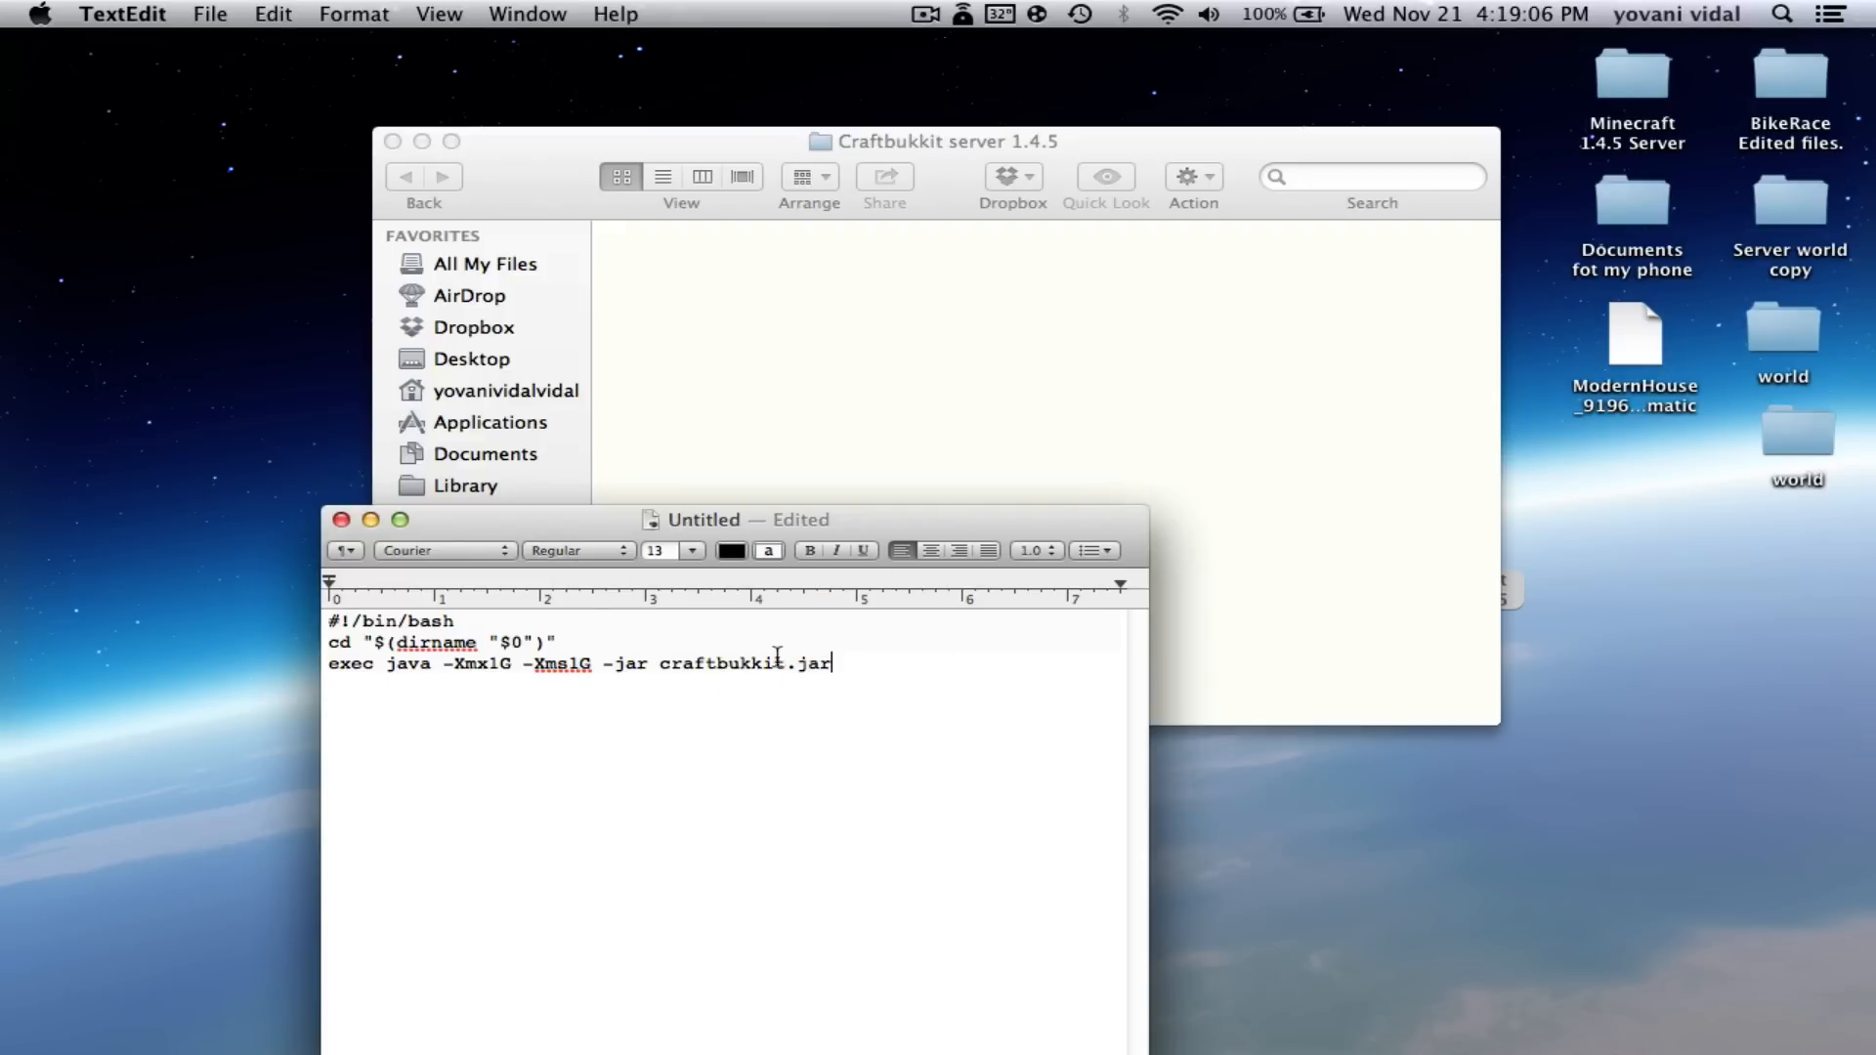
click(855, 665)
click(764, 700)
- Change -Xms1G and -Xmx1G to 2G in the exec java line
click(577, 665)
click(580, 665)
key(BackSpace)
text(2)
click(497, 669)
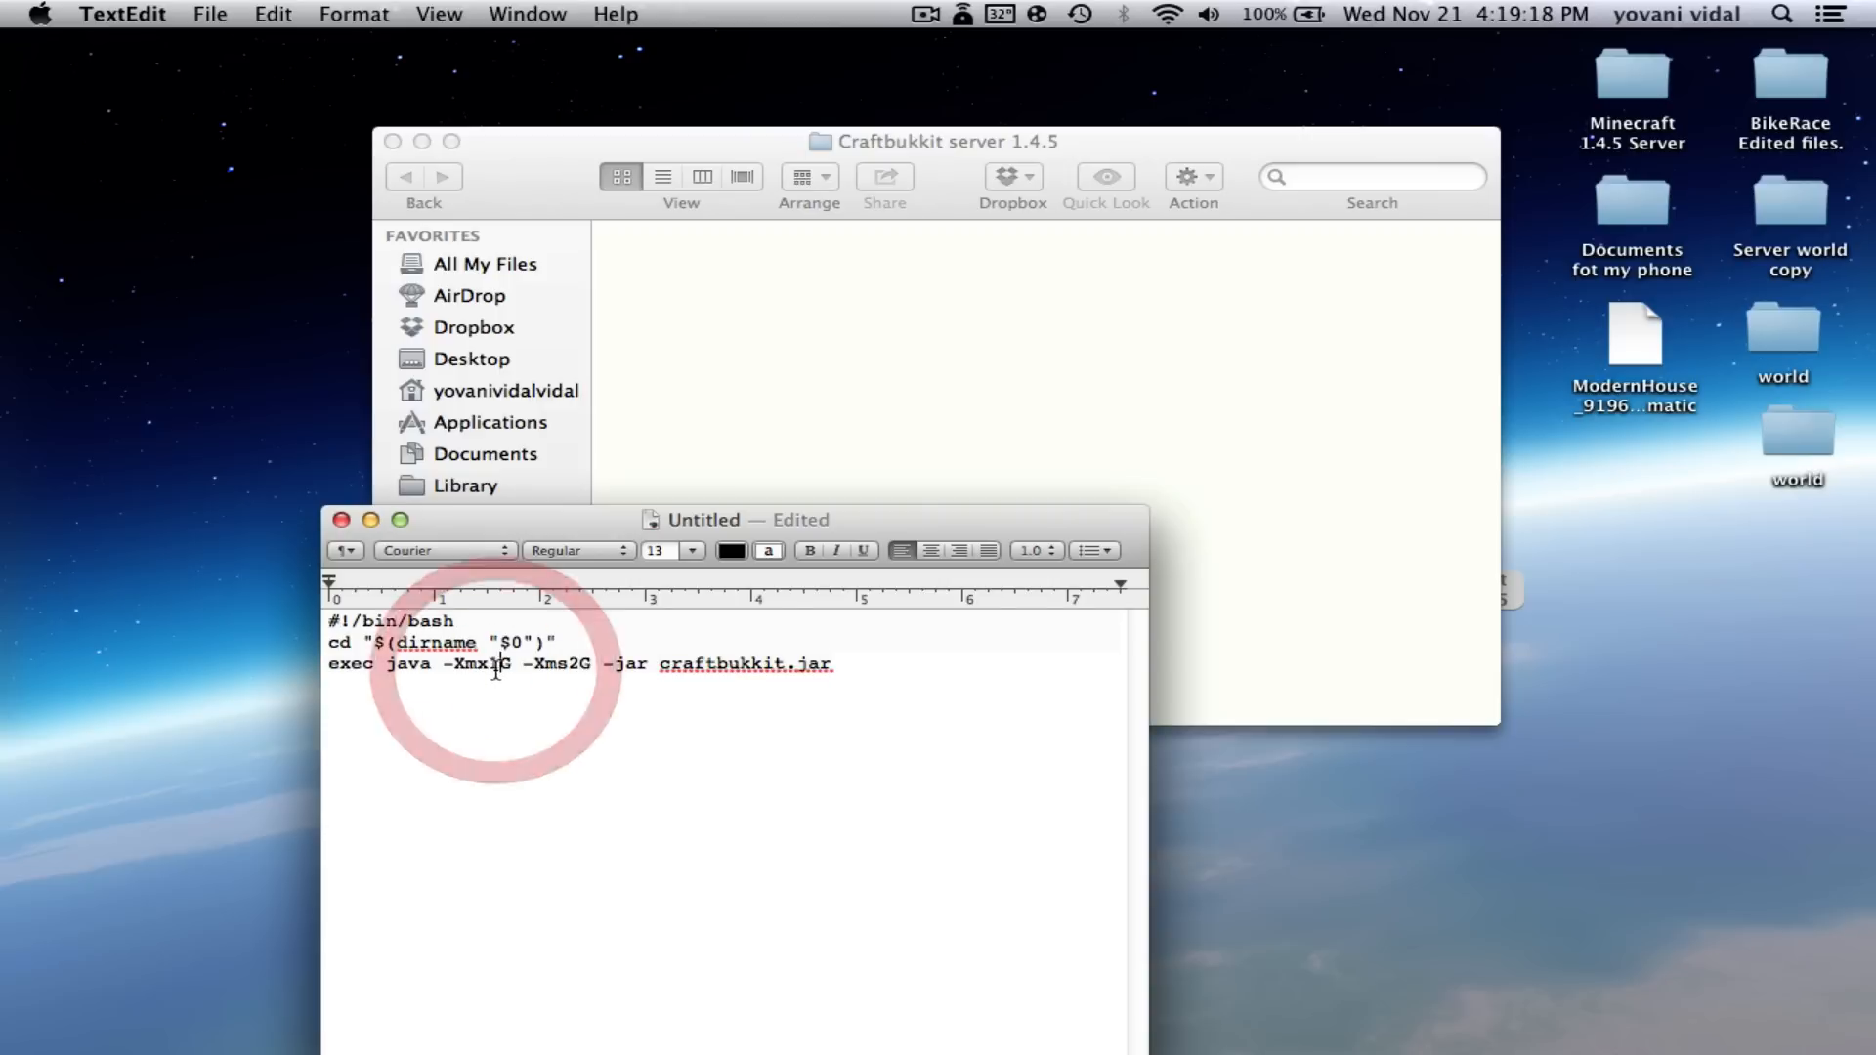
key(BackSpace)
text(2)
right_click(485, 663)
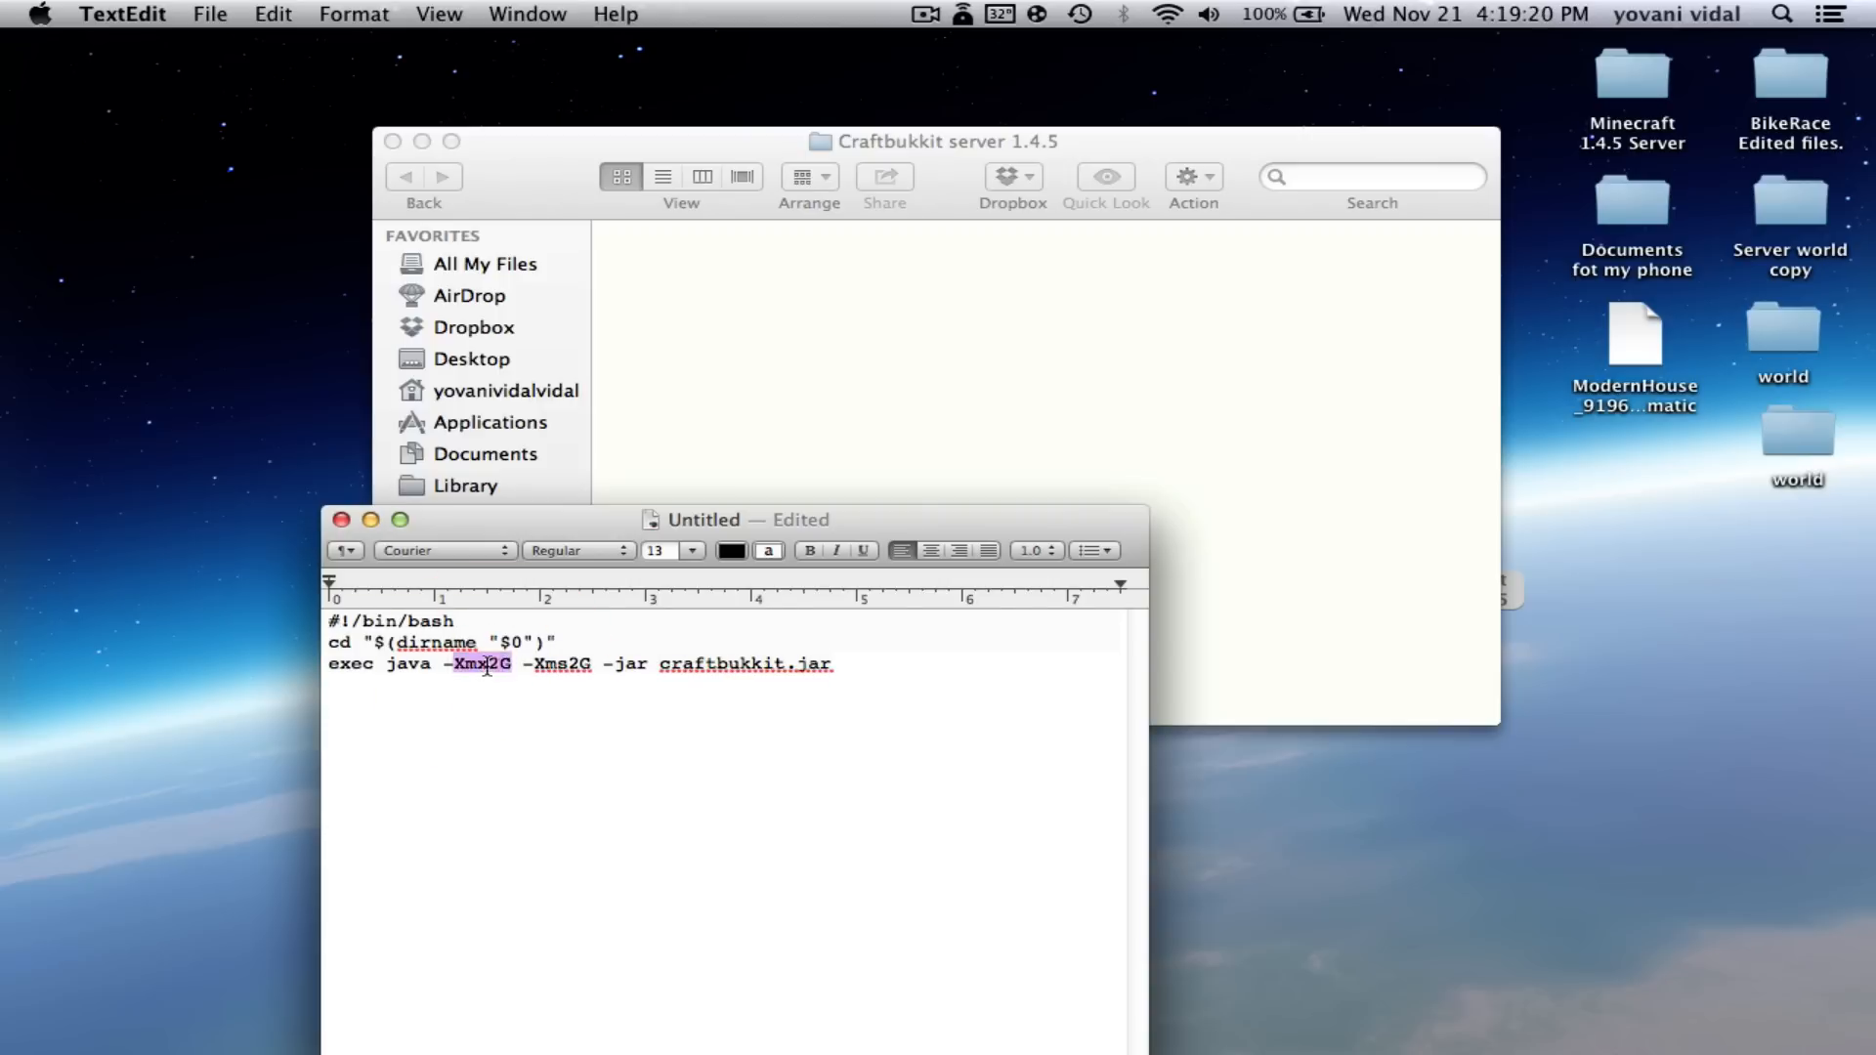
click(414, 714)
drag(620, 524, 615, 464)
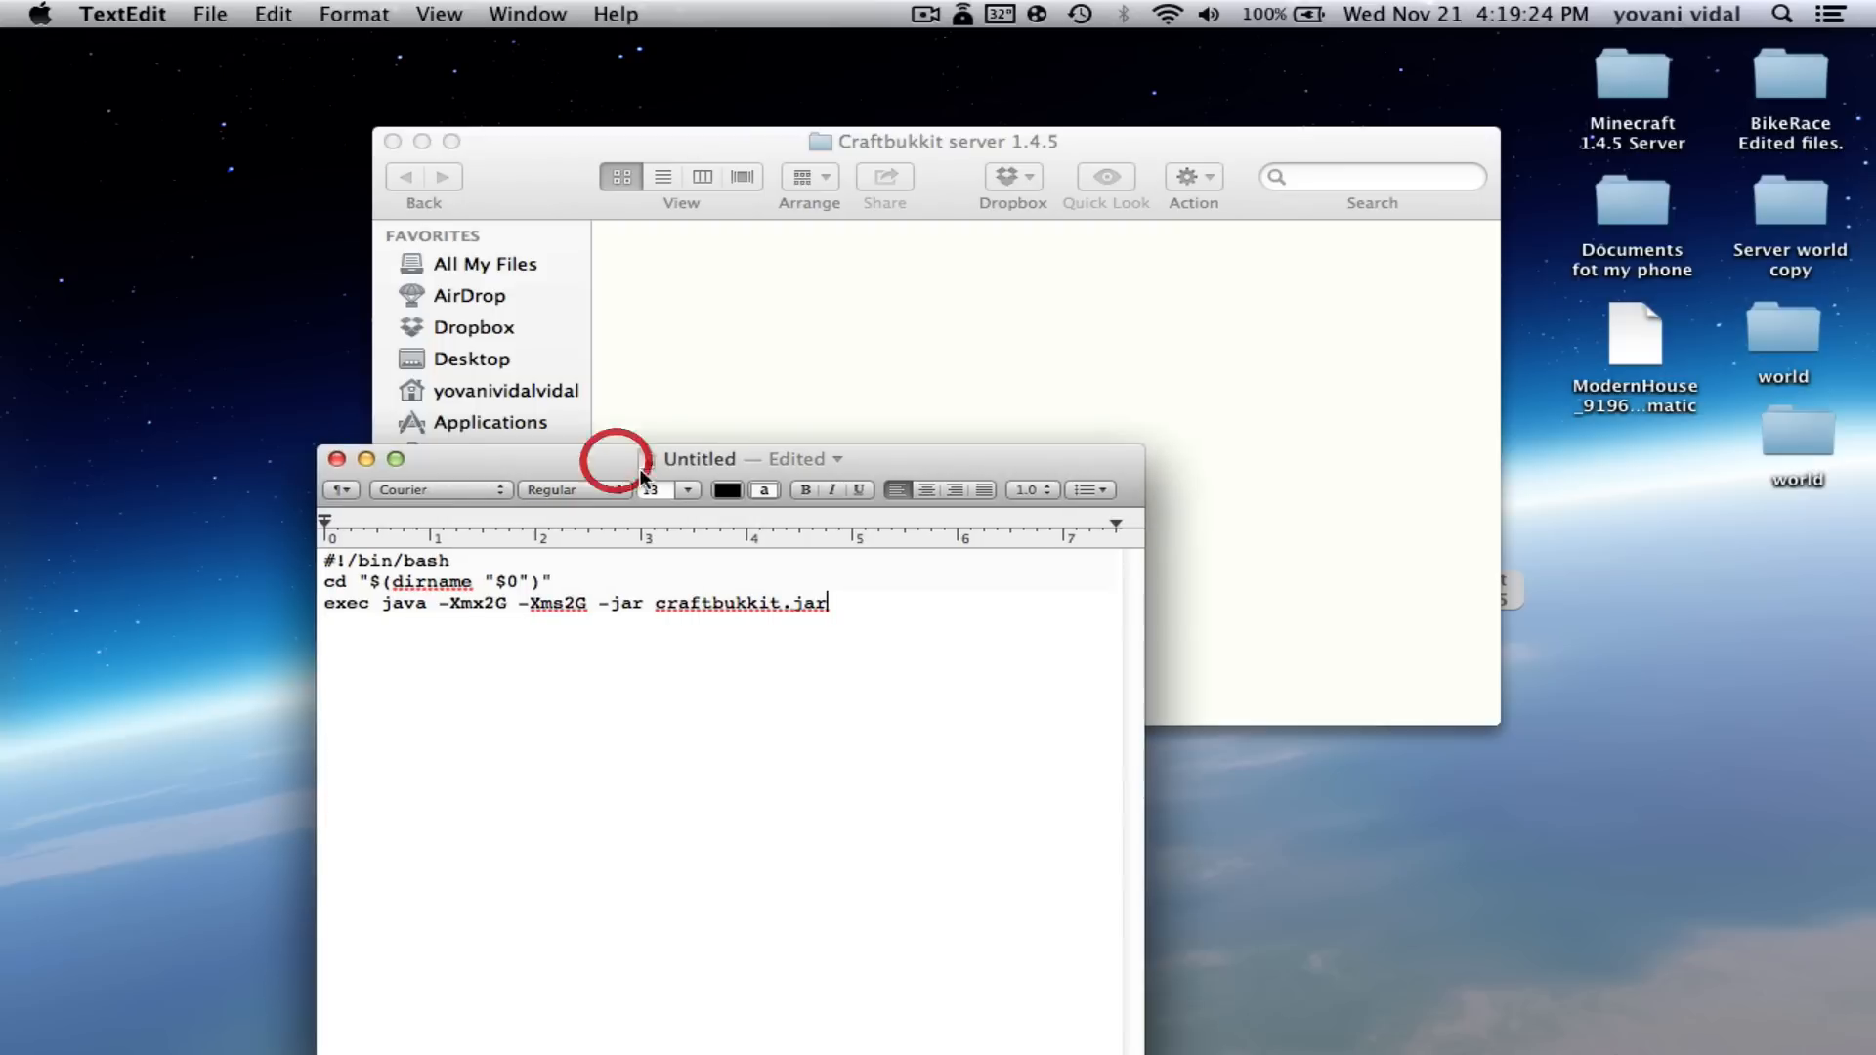
click(39, 13)
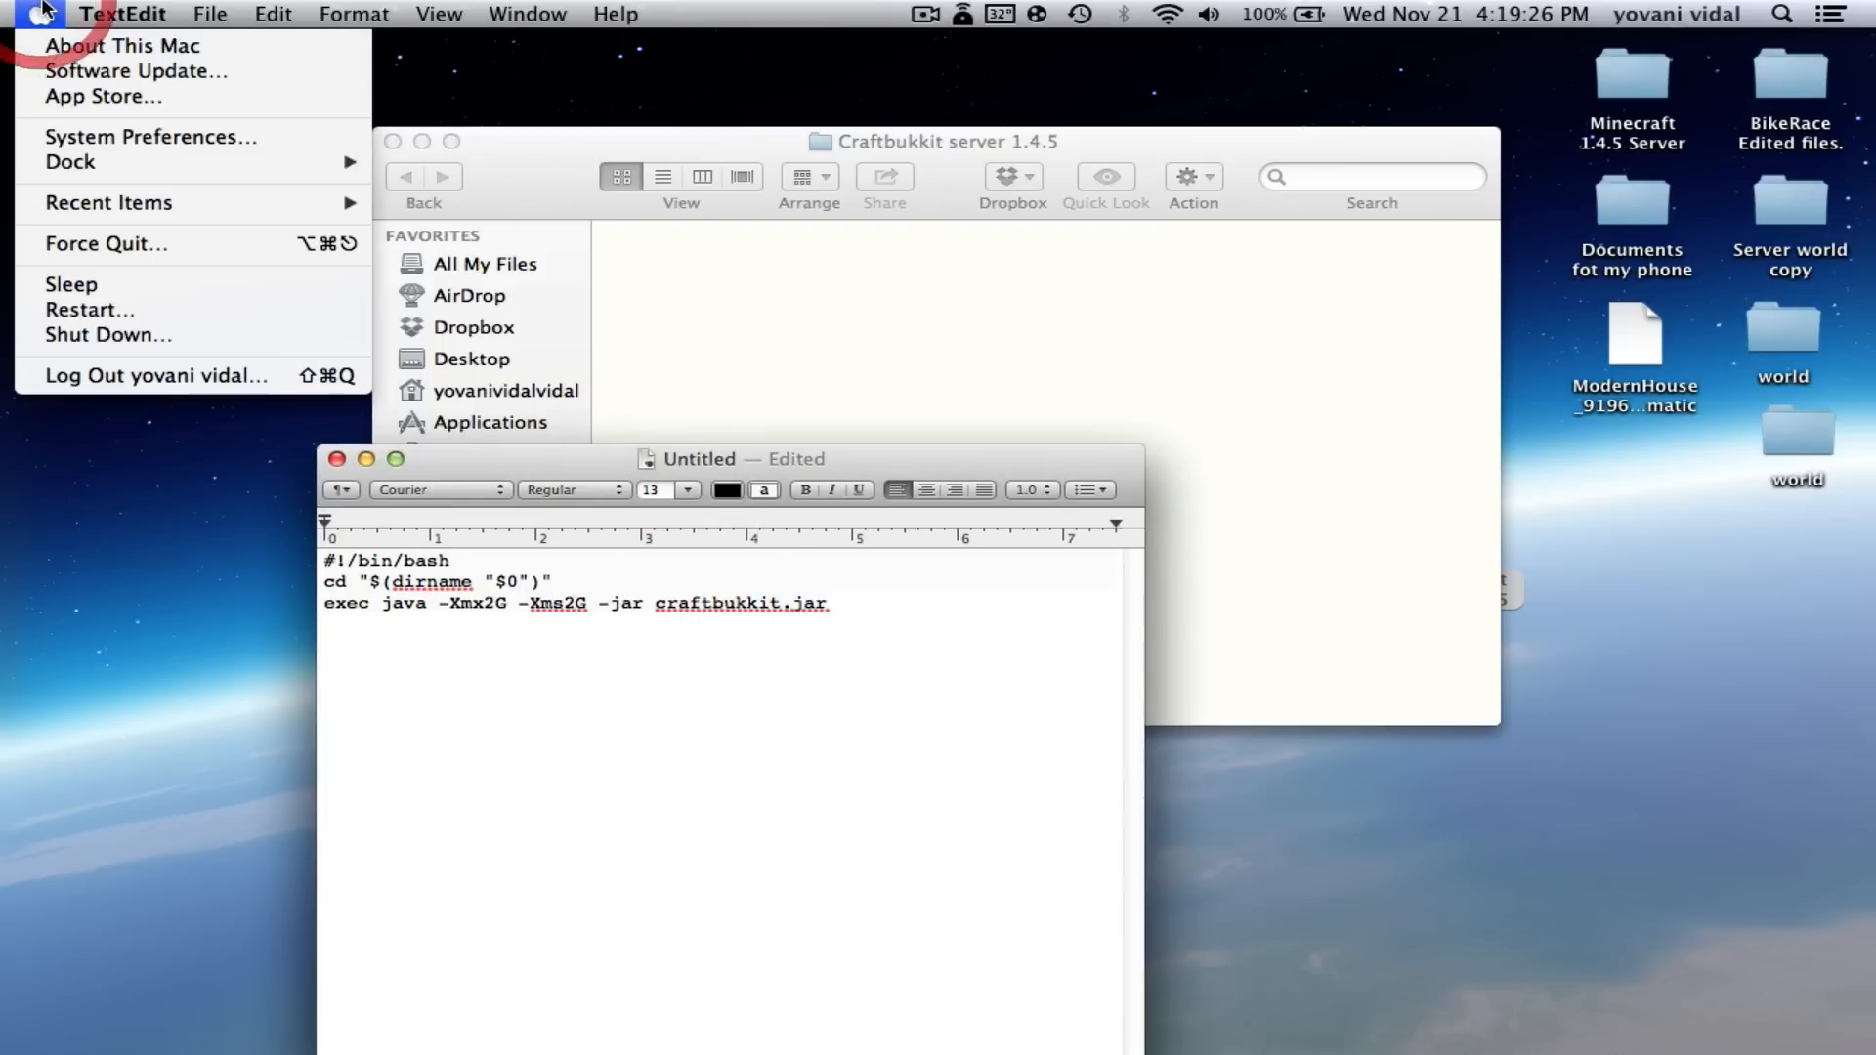
click(69, 95)
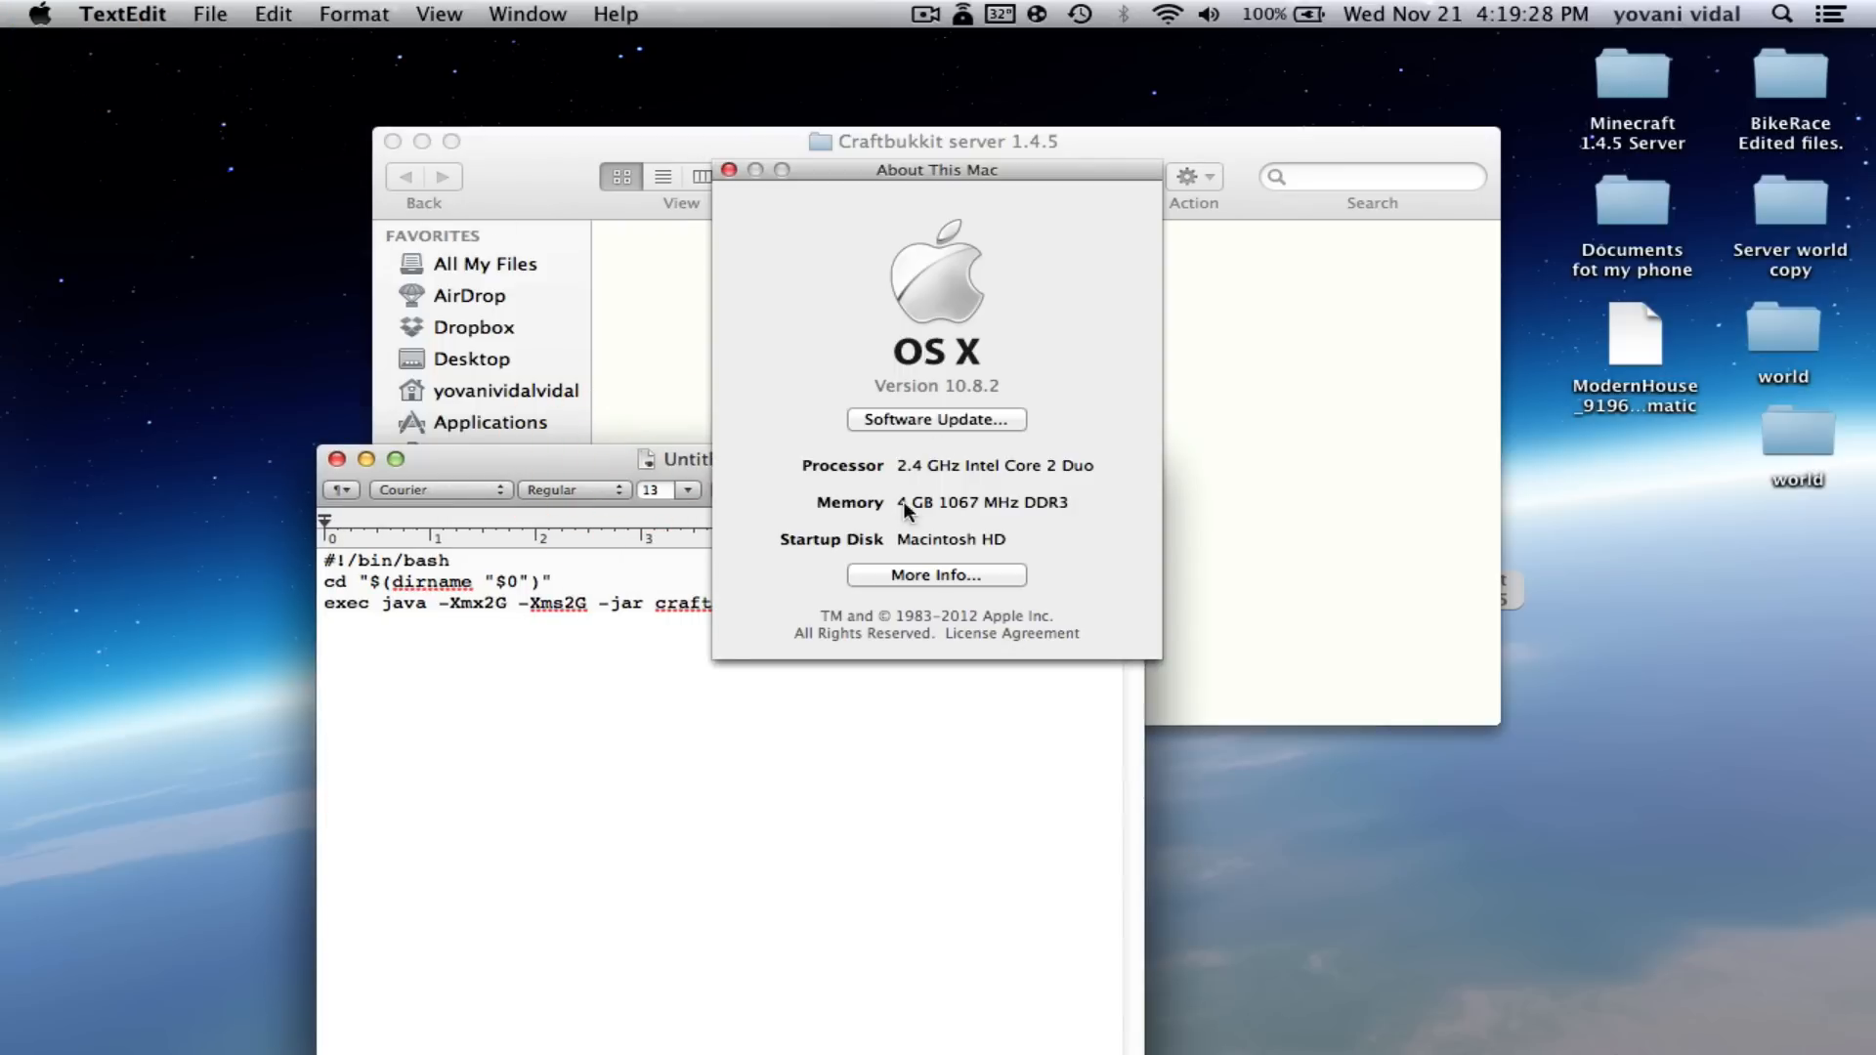
click(728, 169)
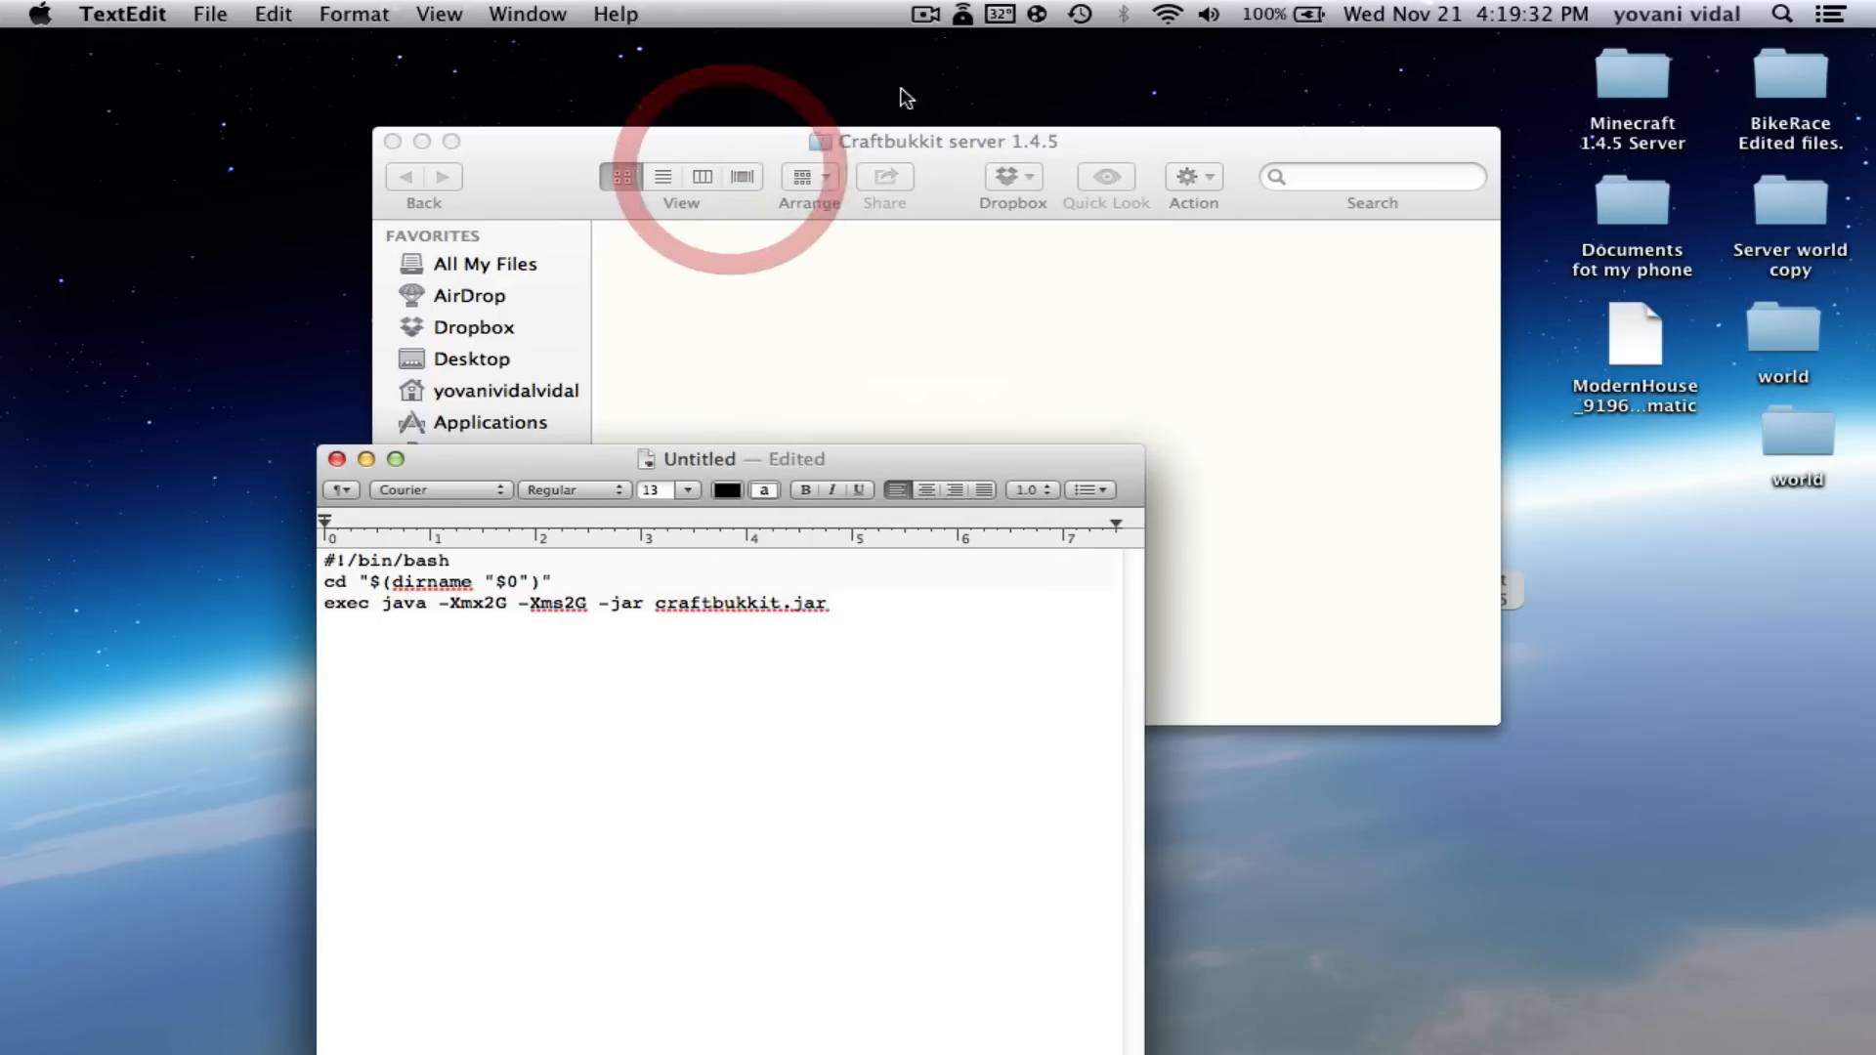
click(963, 14)
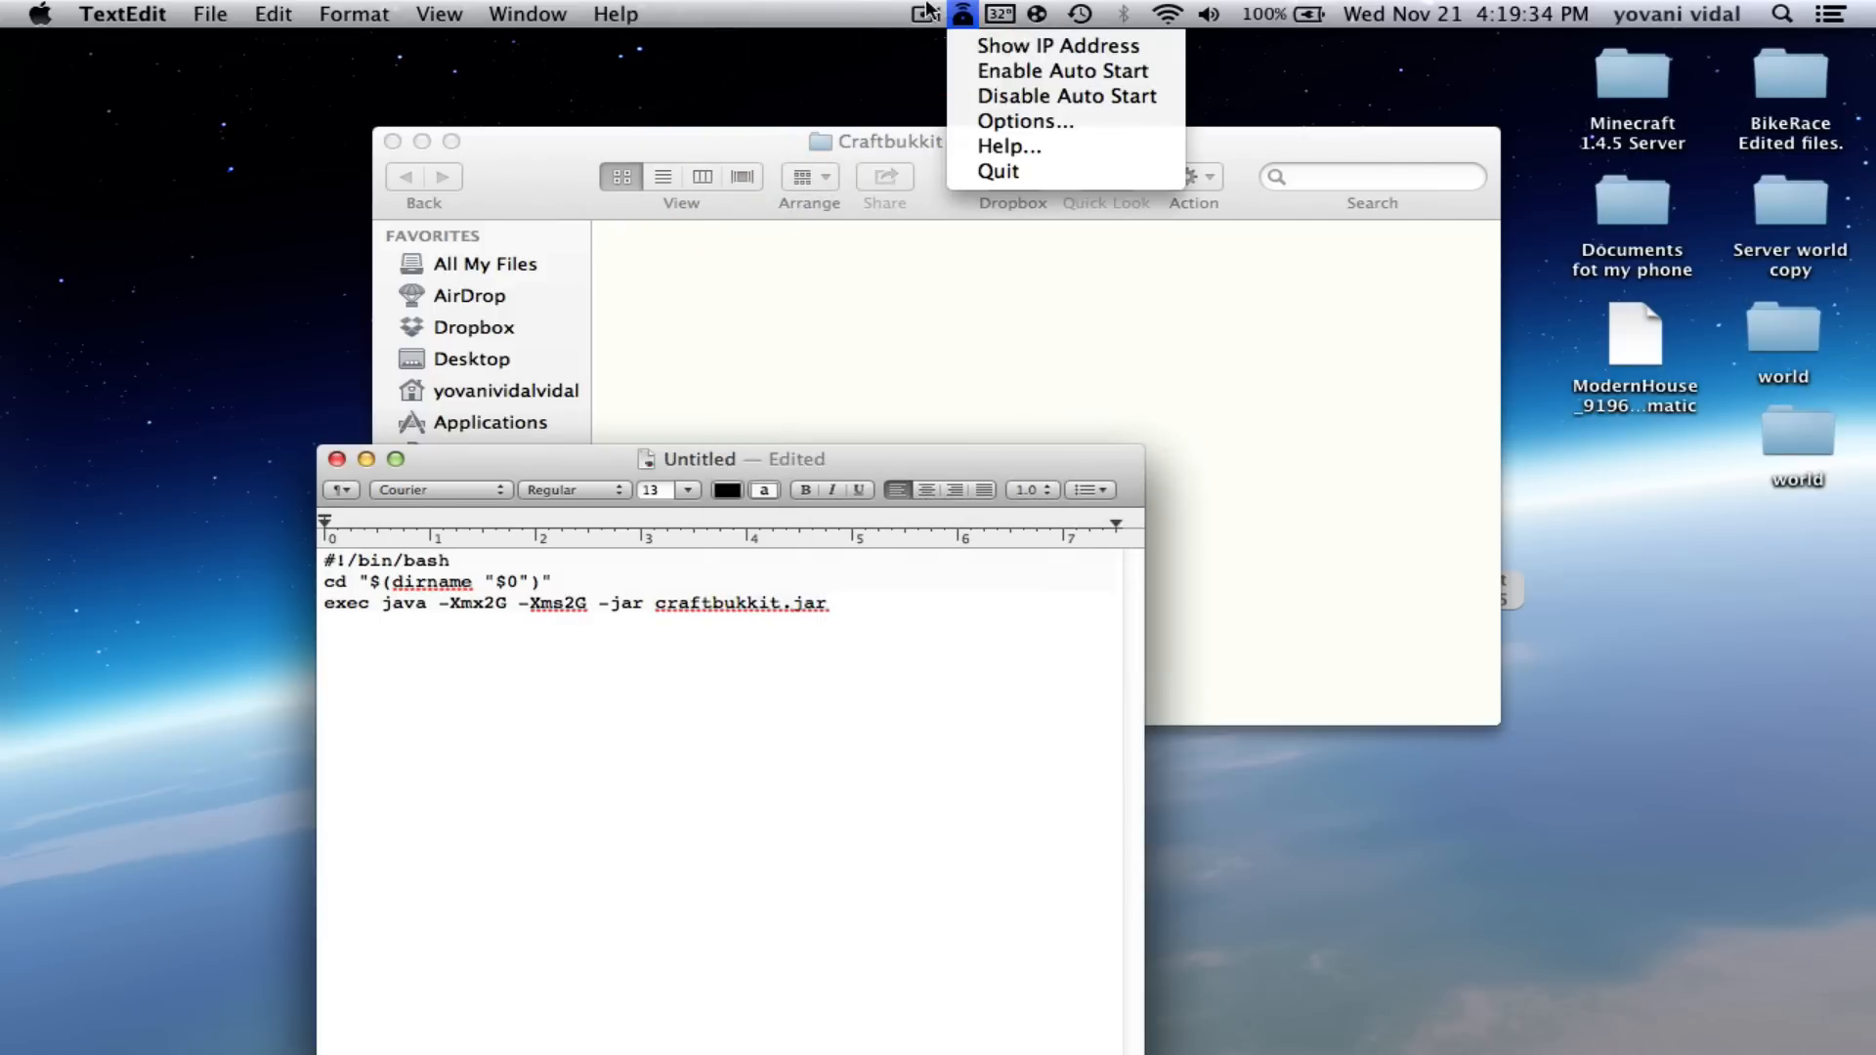
click(925, 13)
click(963, 96)
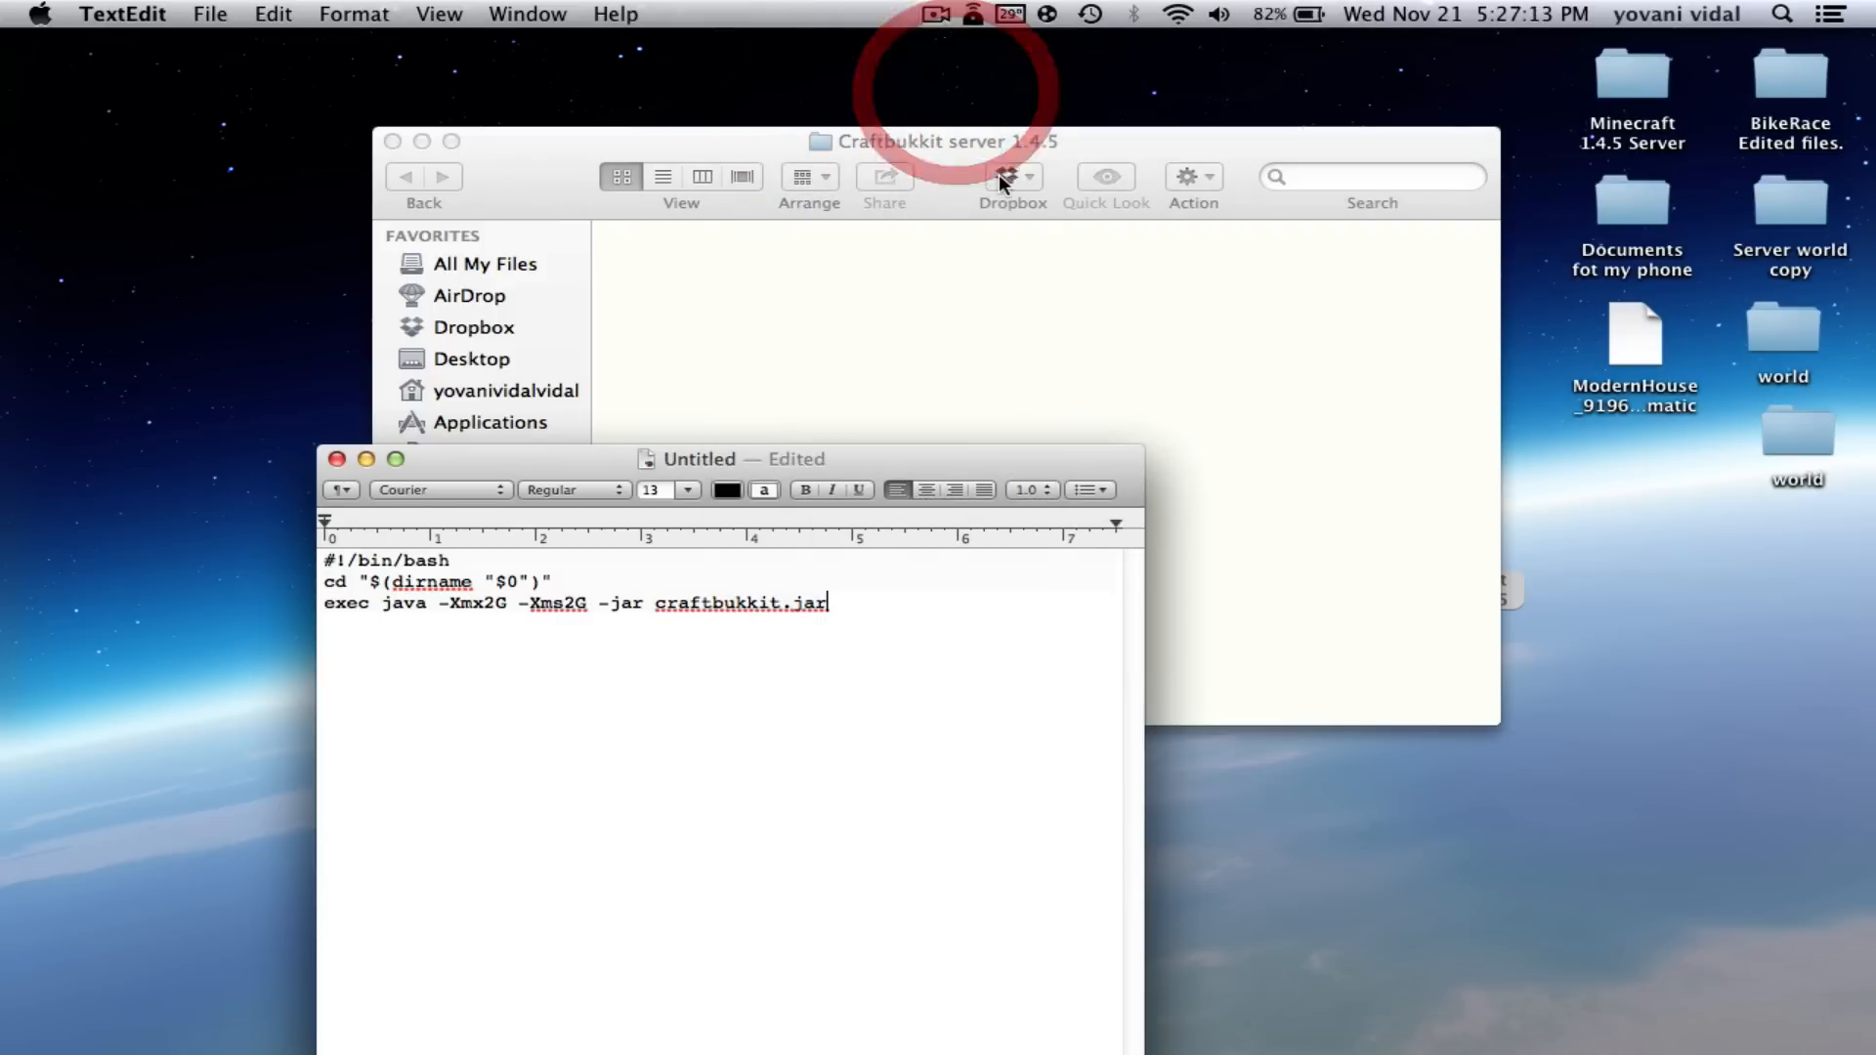
click(1322, 467)
click(735, 817)
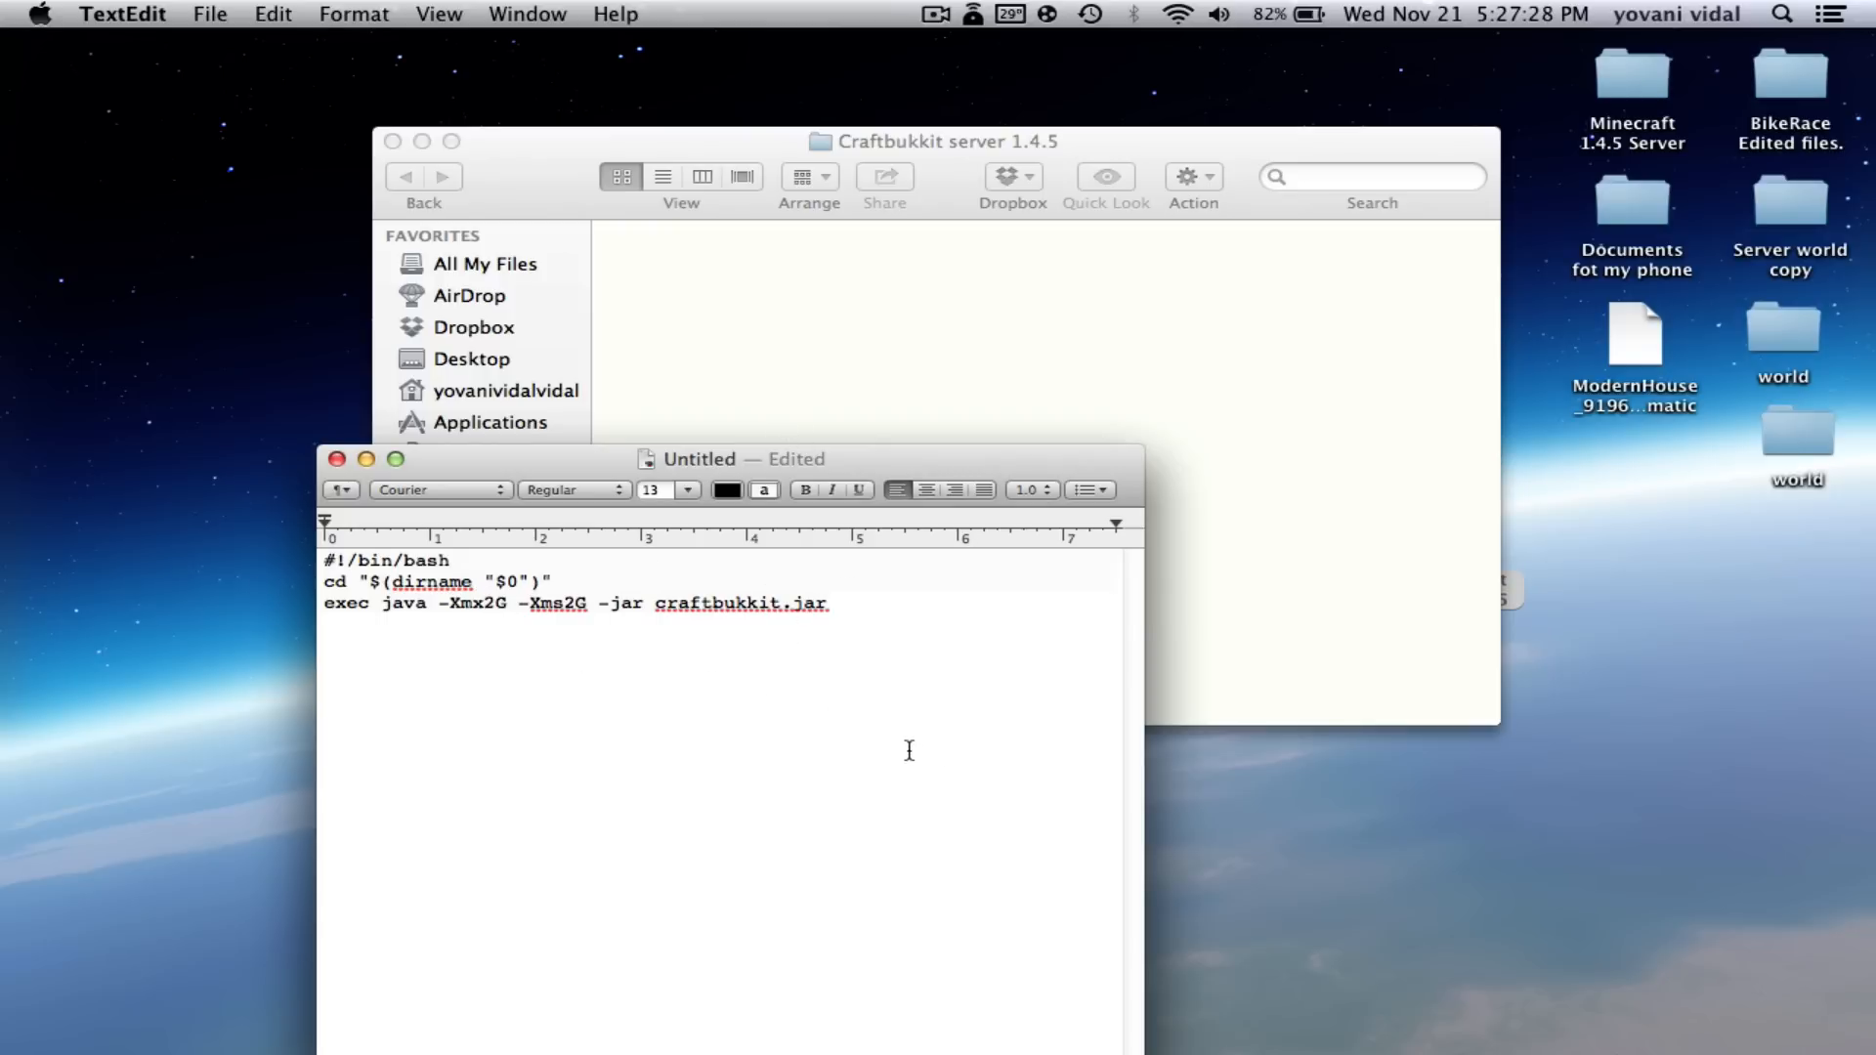
- Begin a save to the Desktop, cancel it, and choose Format > Make Plain Text
key(super+s)
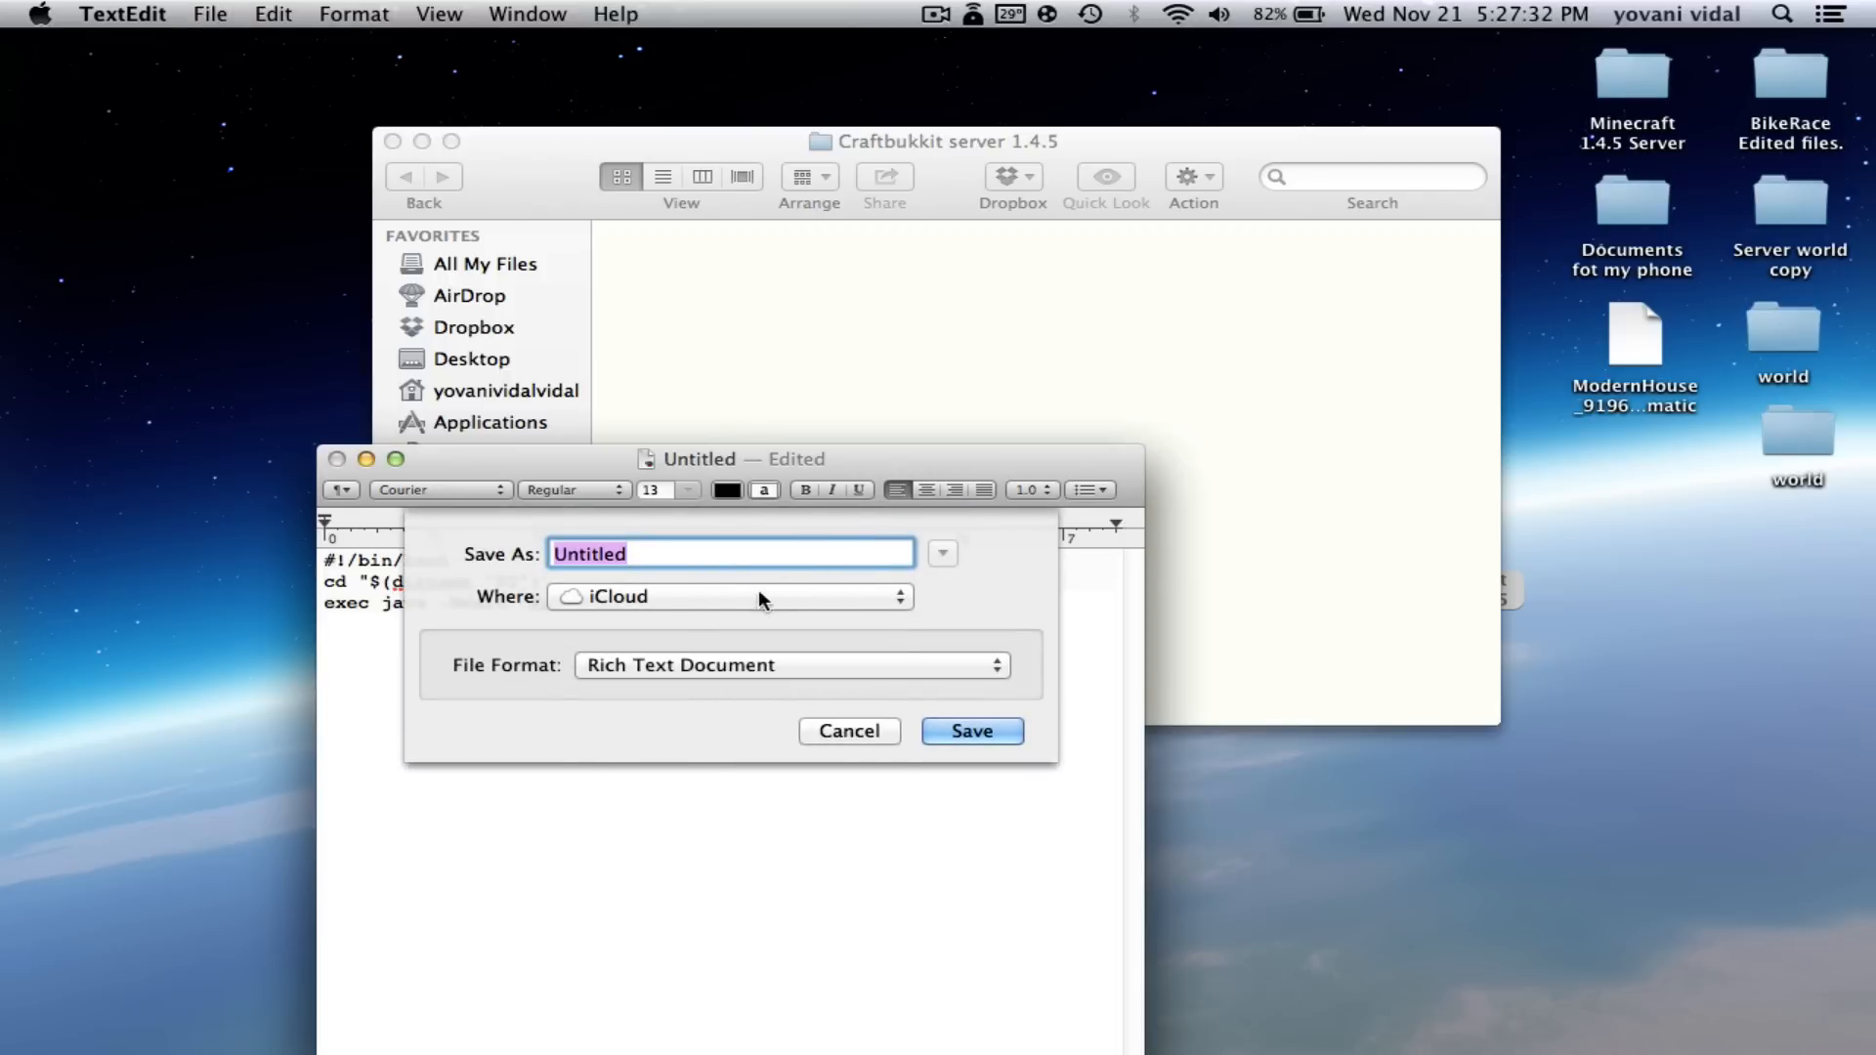
click(761, 594)
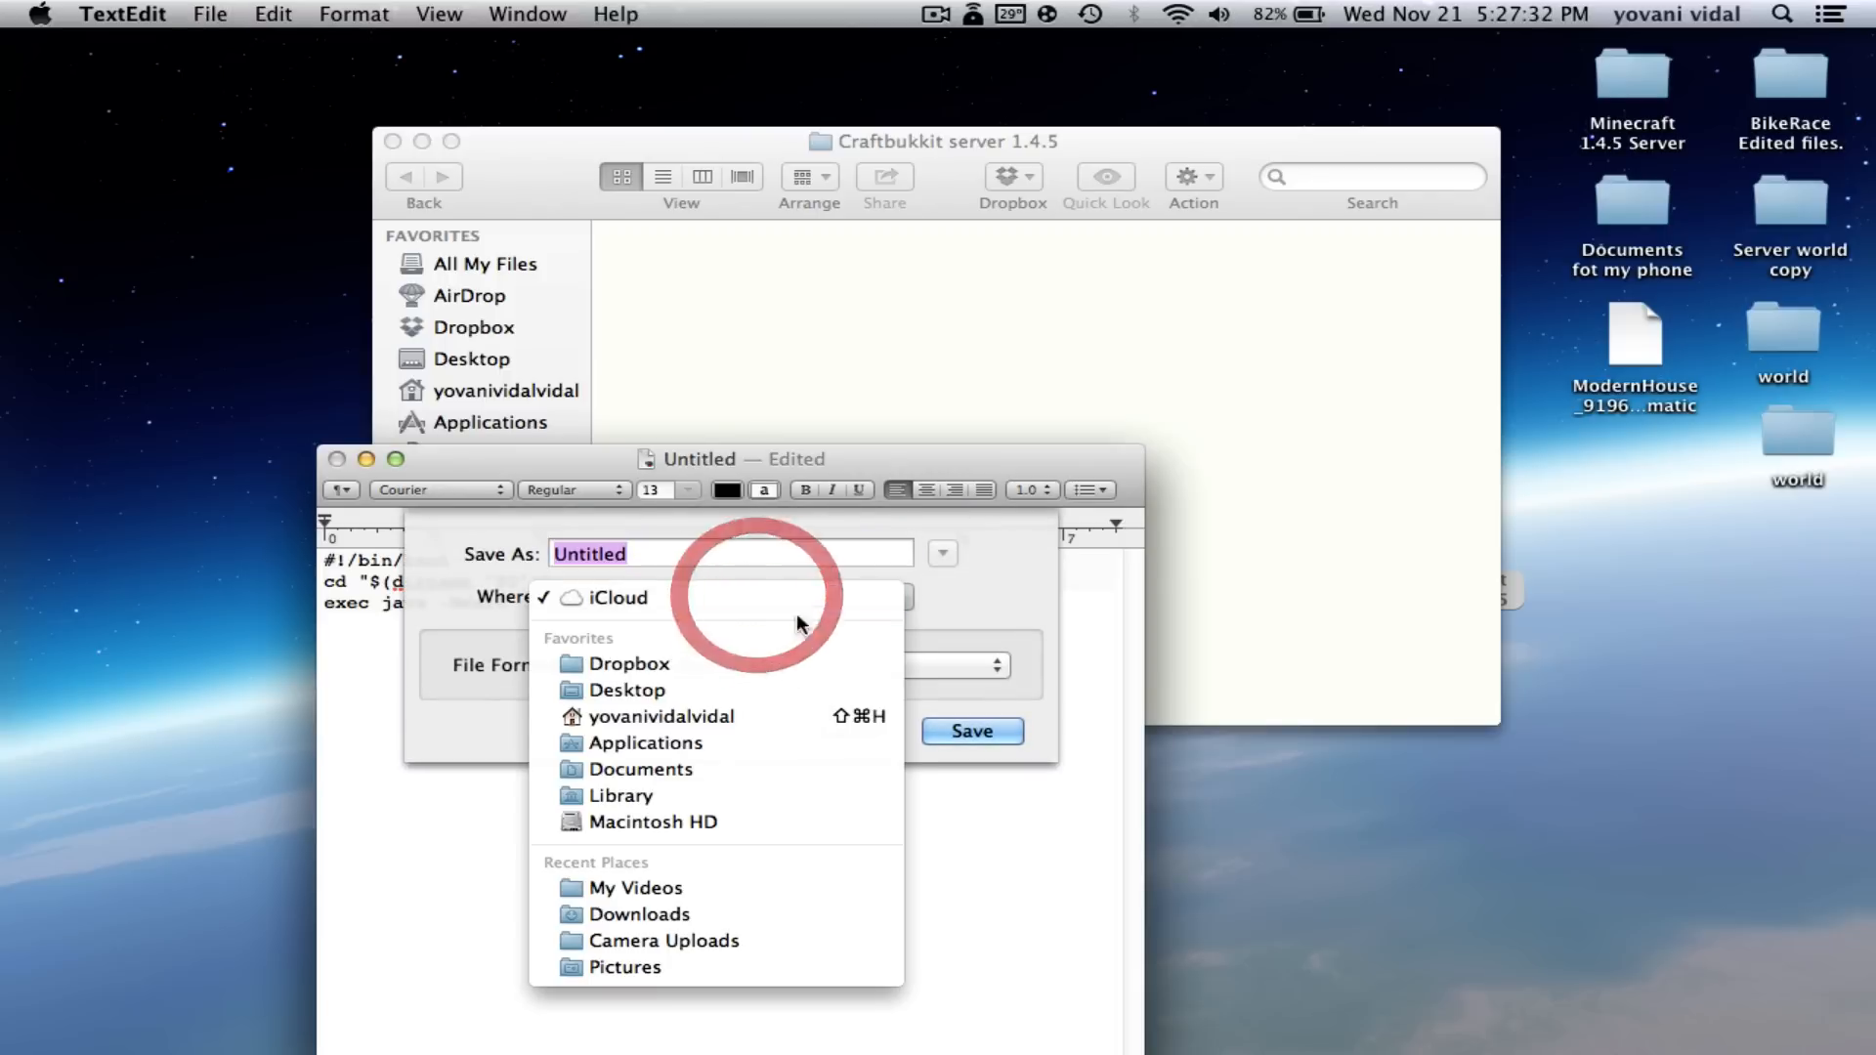
click(671, 690)
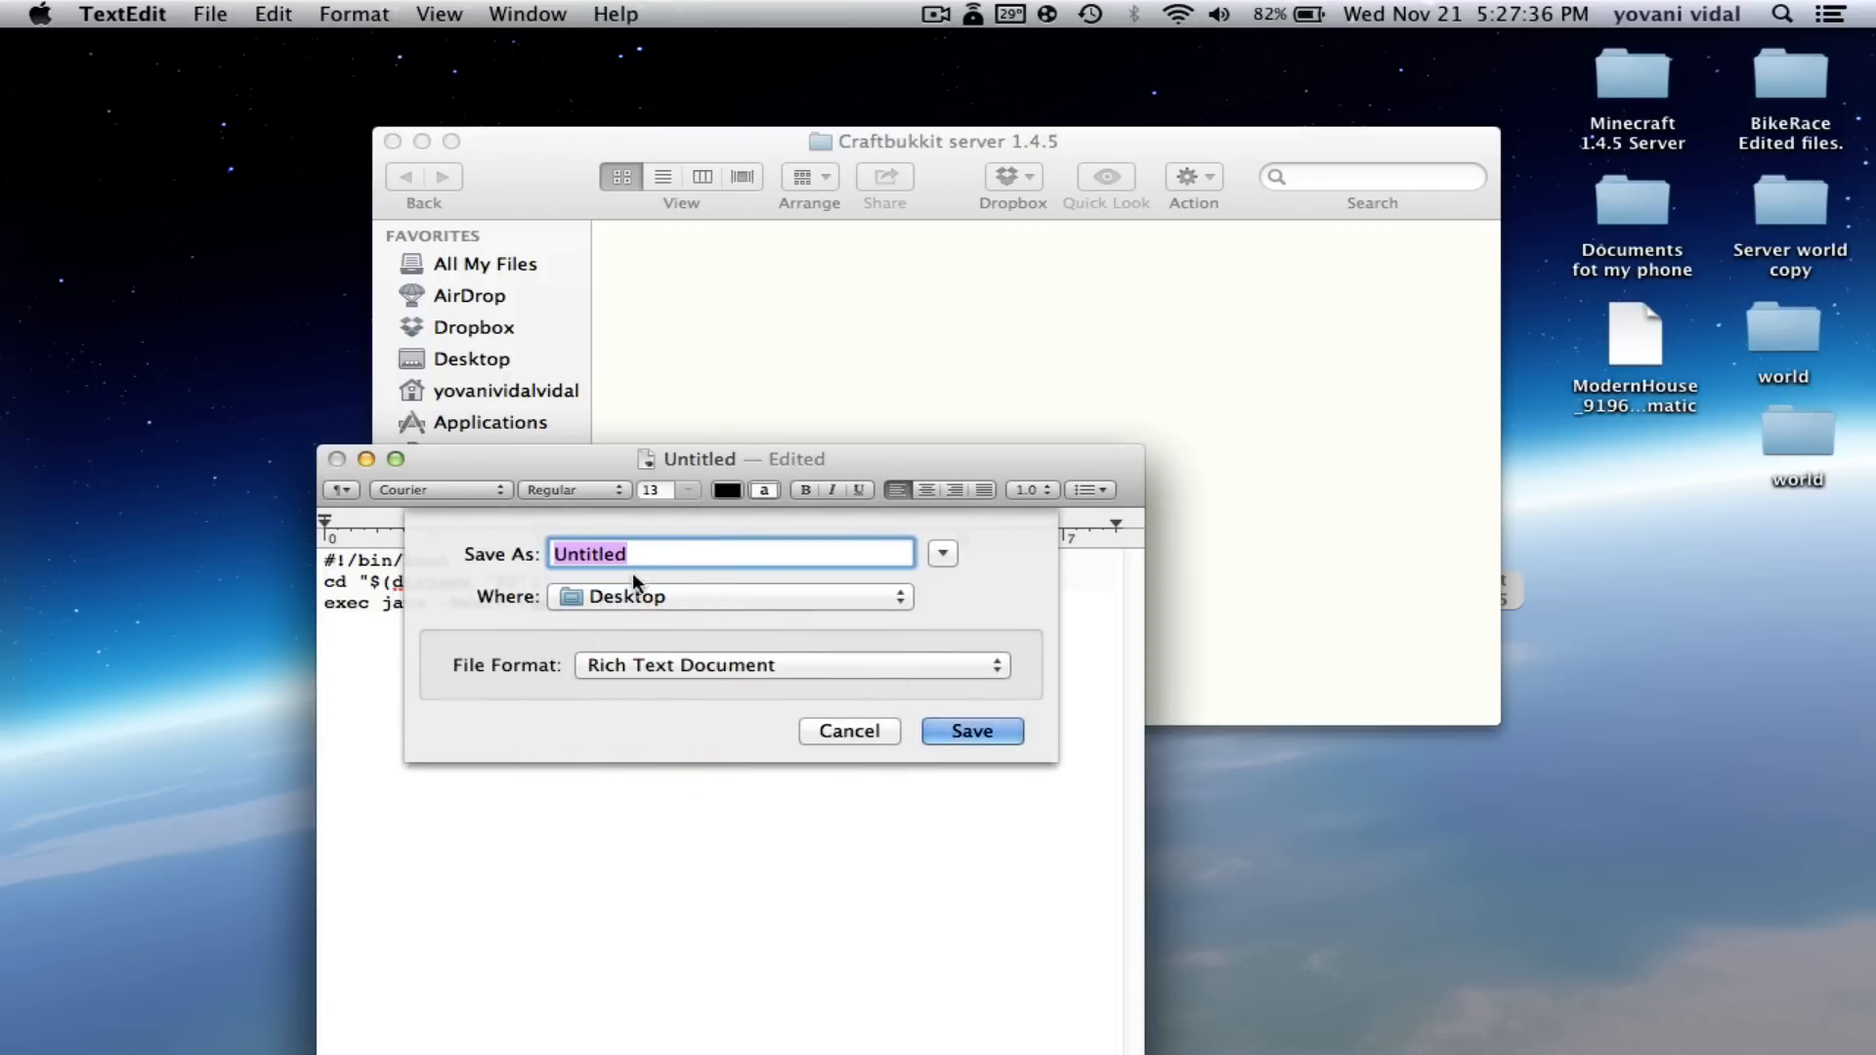
click(836, 729)
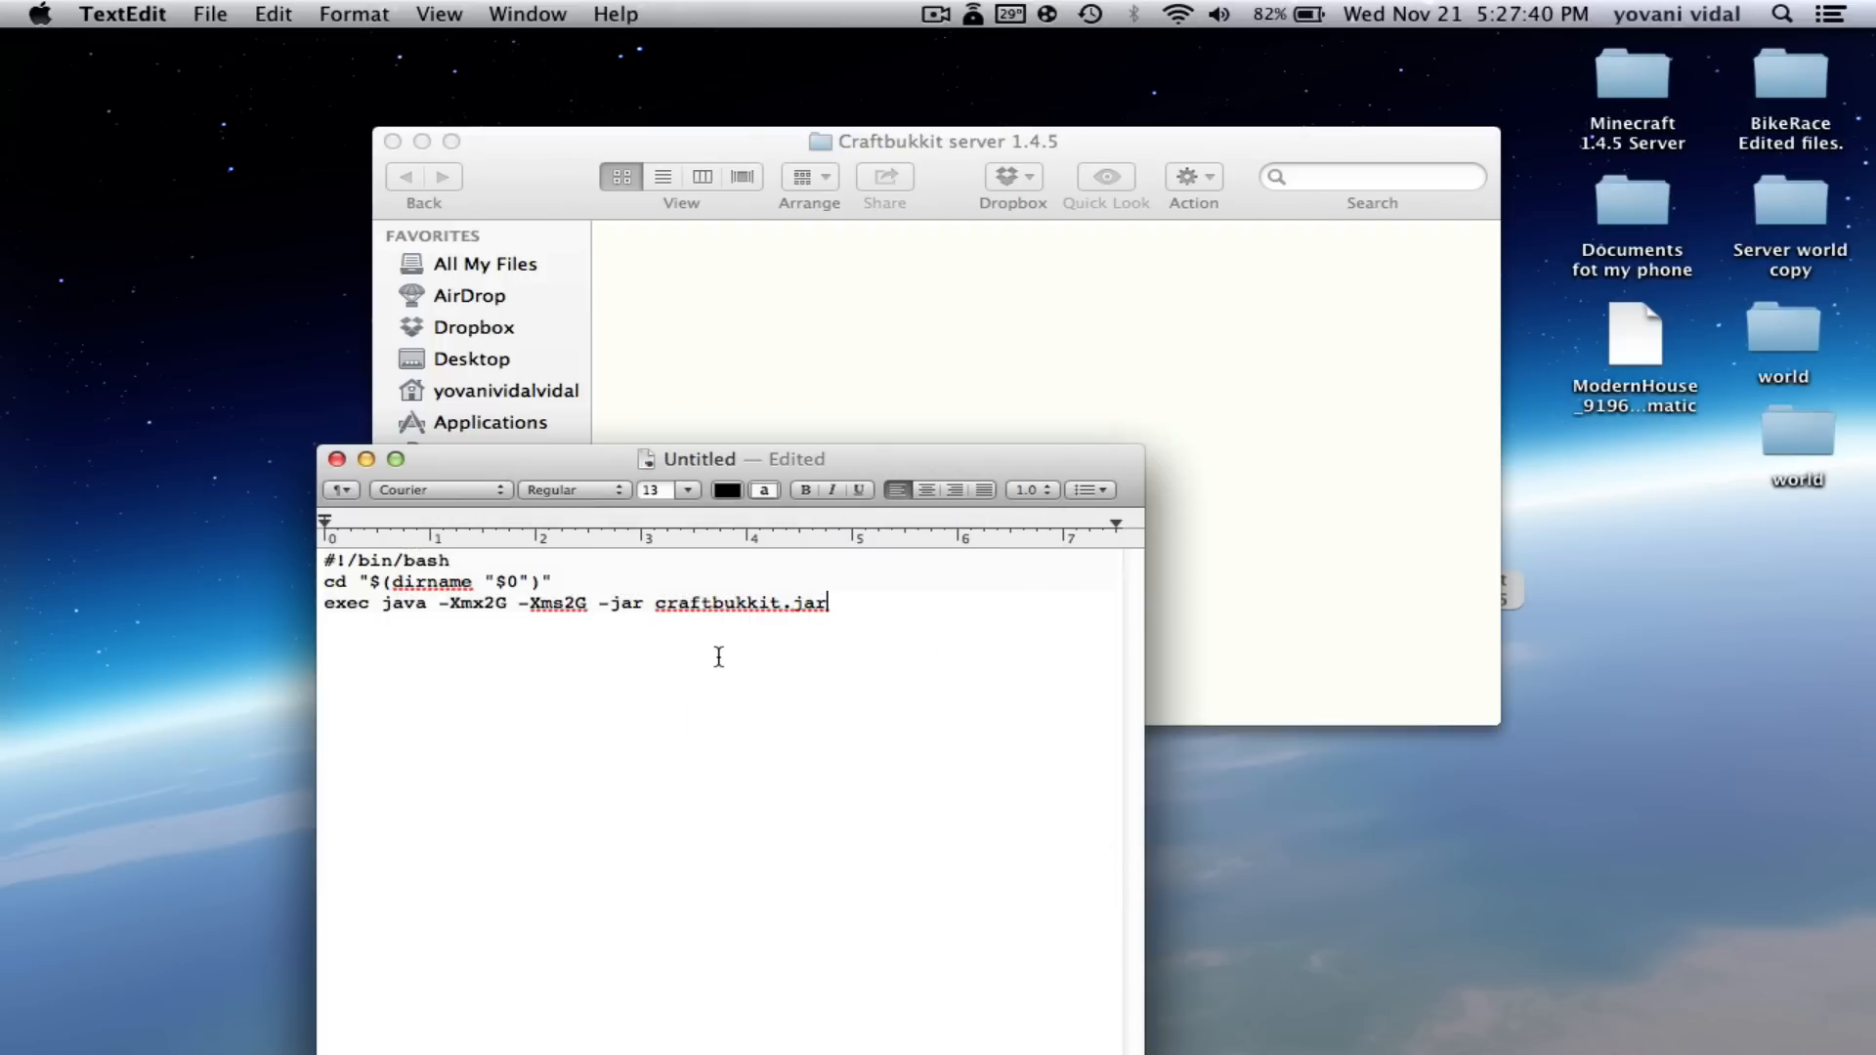
click(342, 12)
click(420, 113)
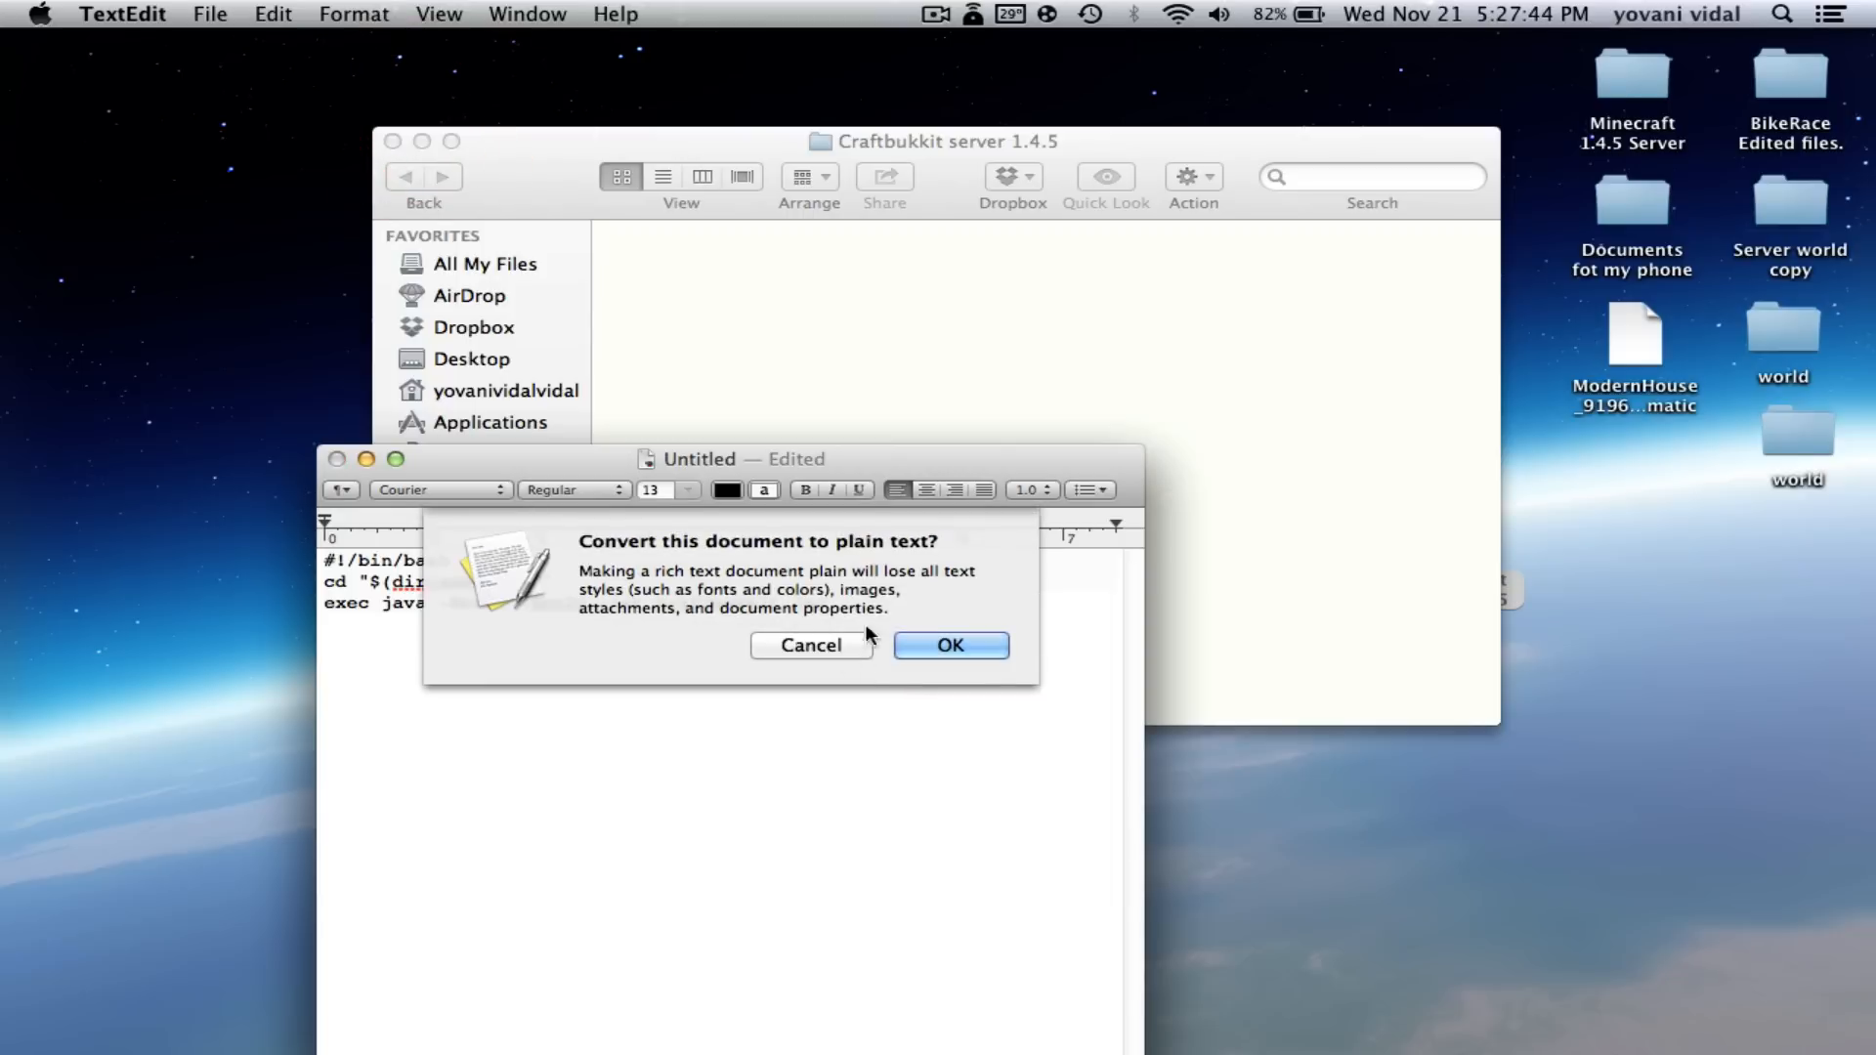
- Confirm converting the script document to plain text
click(919, 641)
right_click(839, 556)
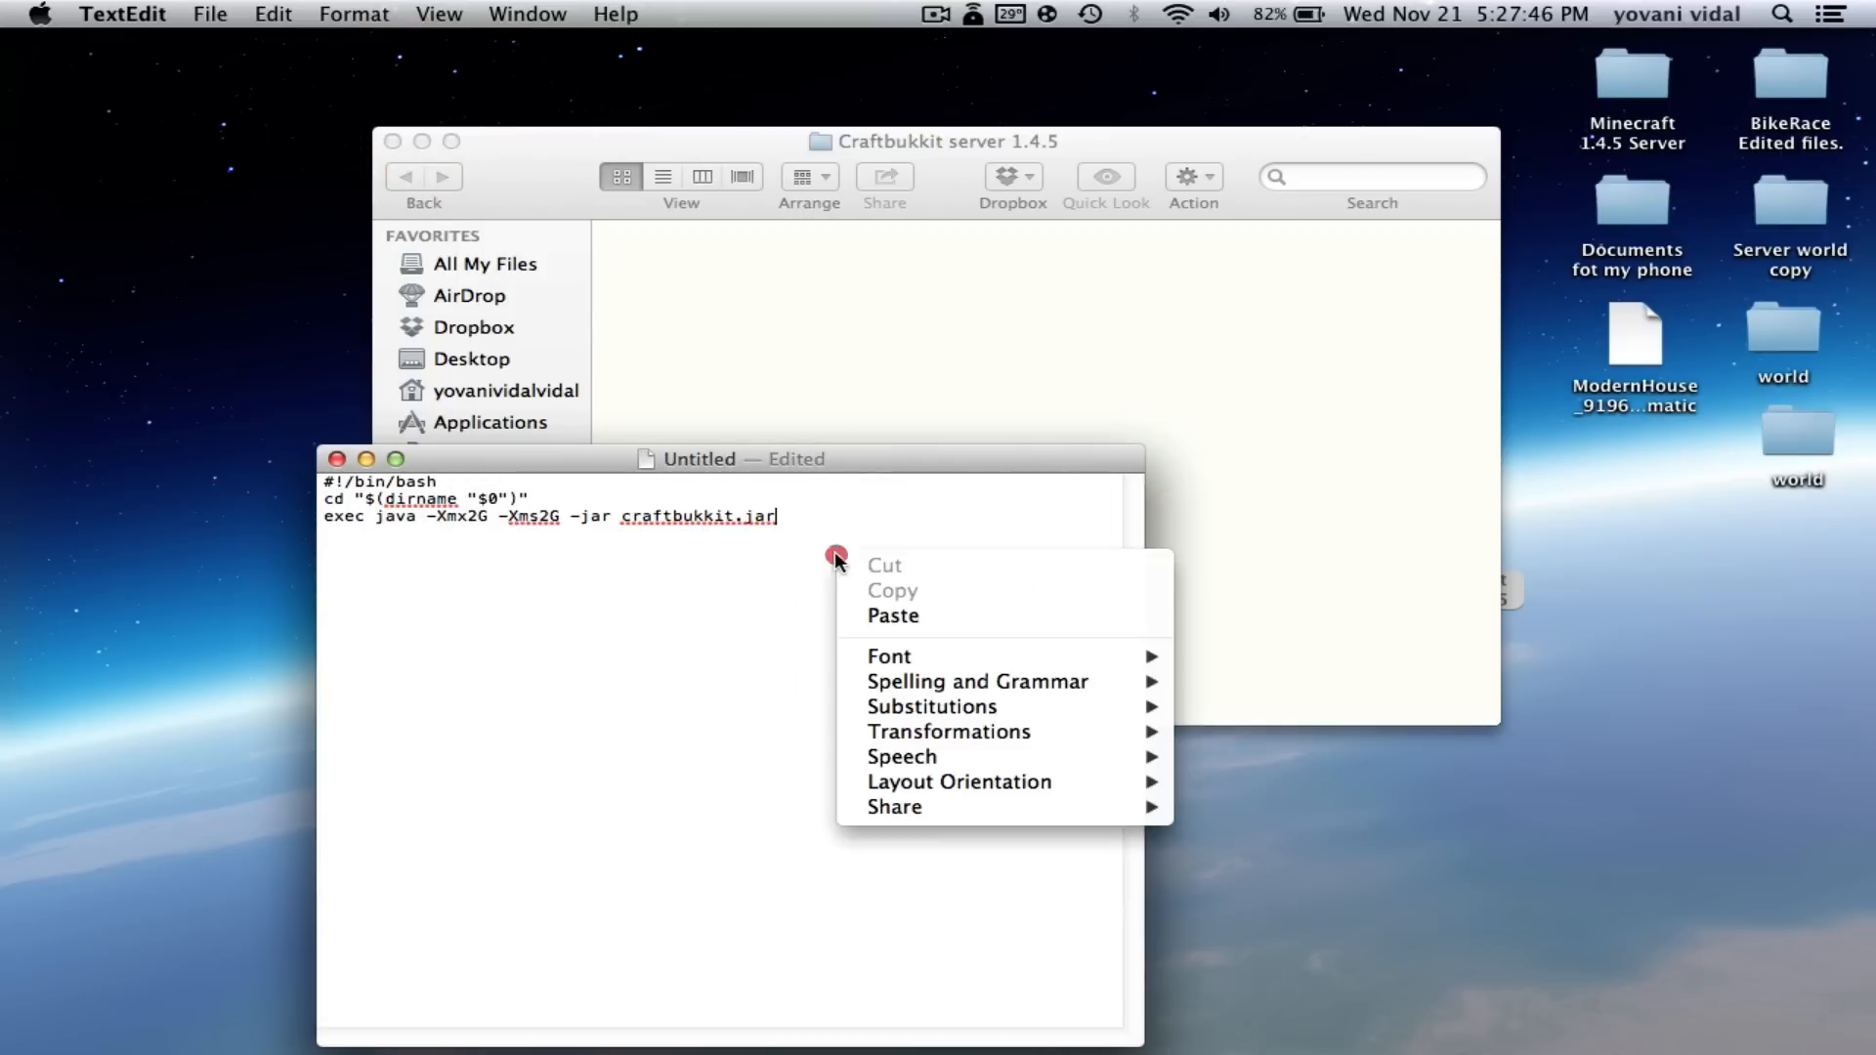
click(782, 582)
- Save the script to the Desktop as craft.command and close its window
key(super+s)
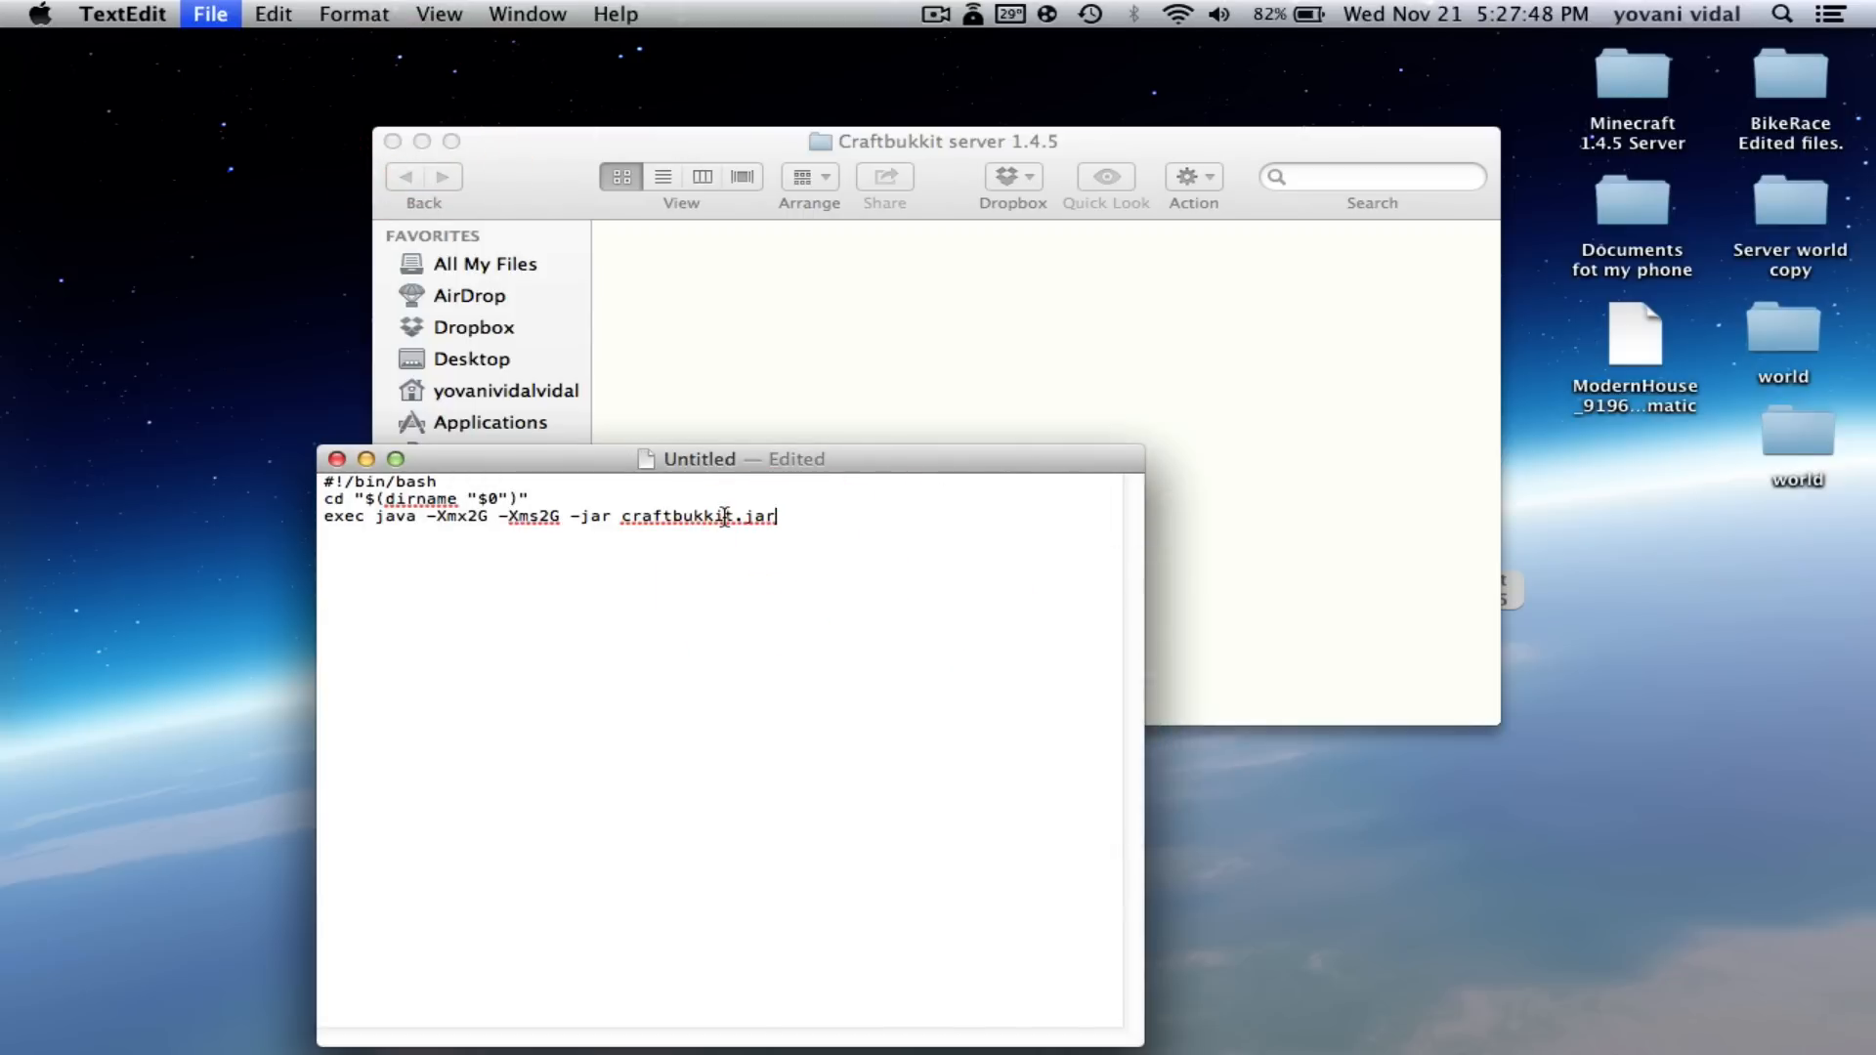
click(713, 565)
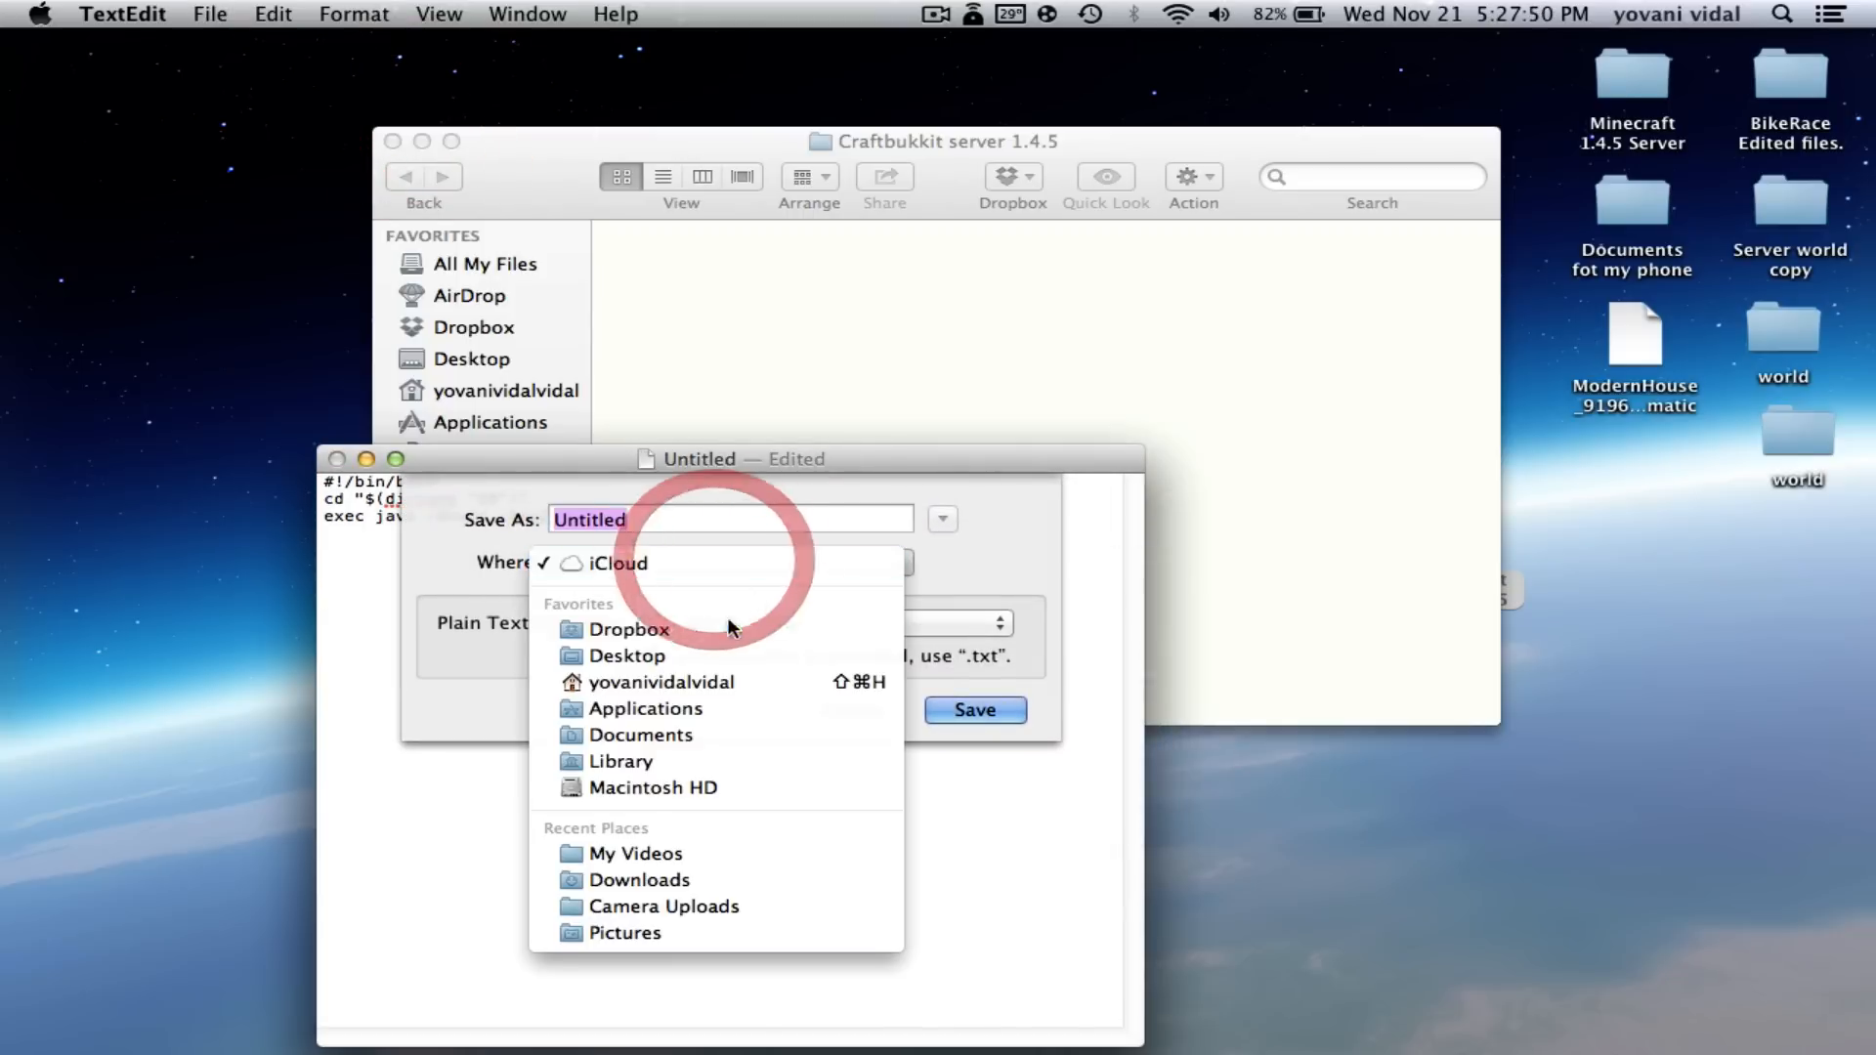
click(688, 649)
click(699, 526)
double_click(698, 526)
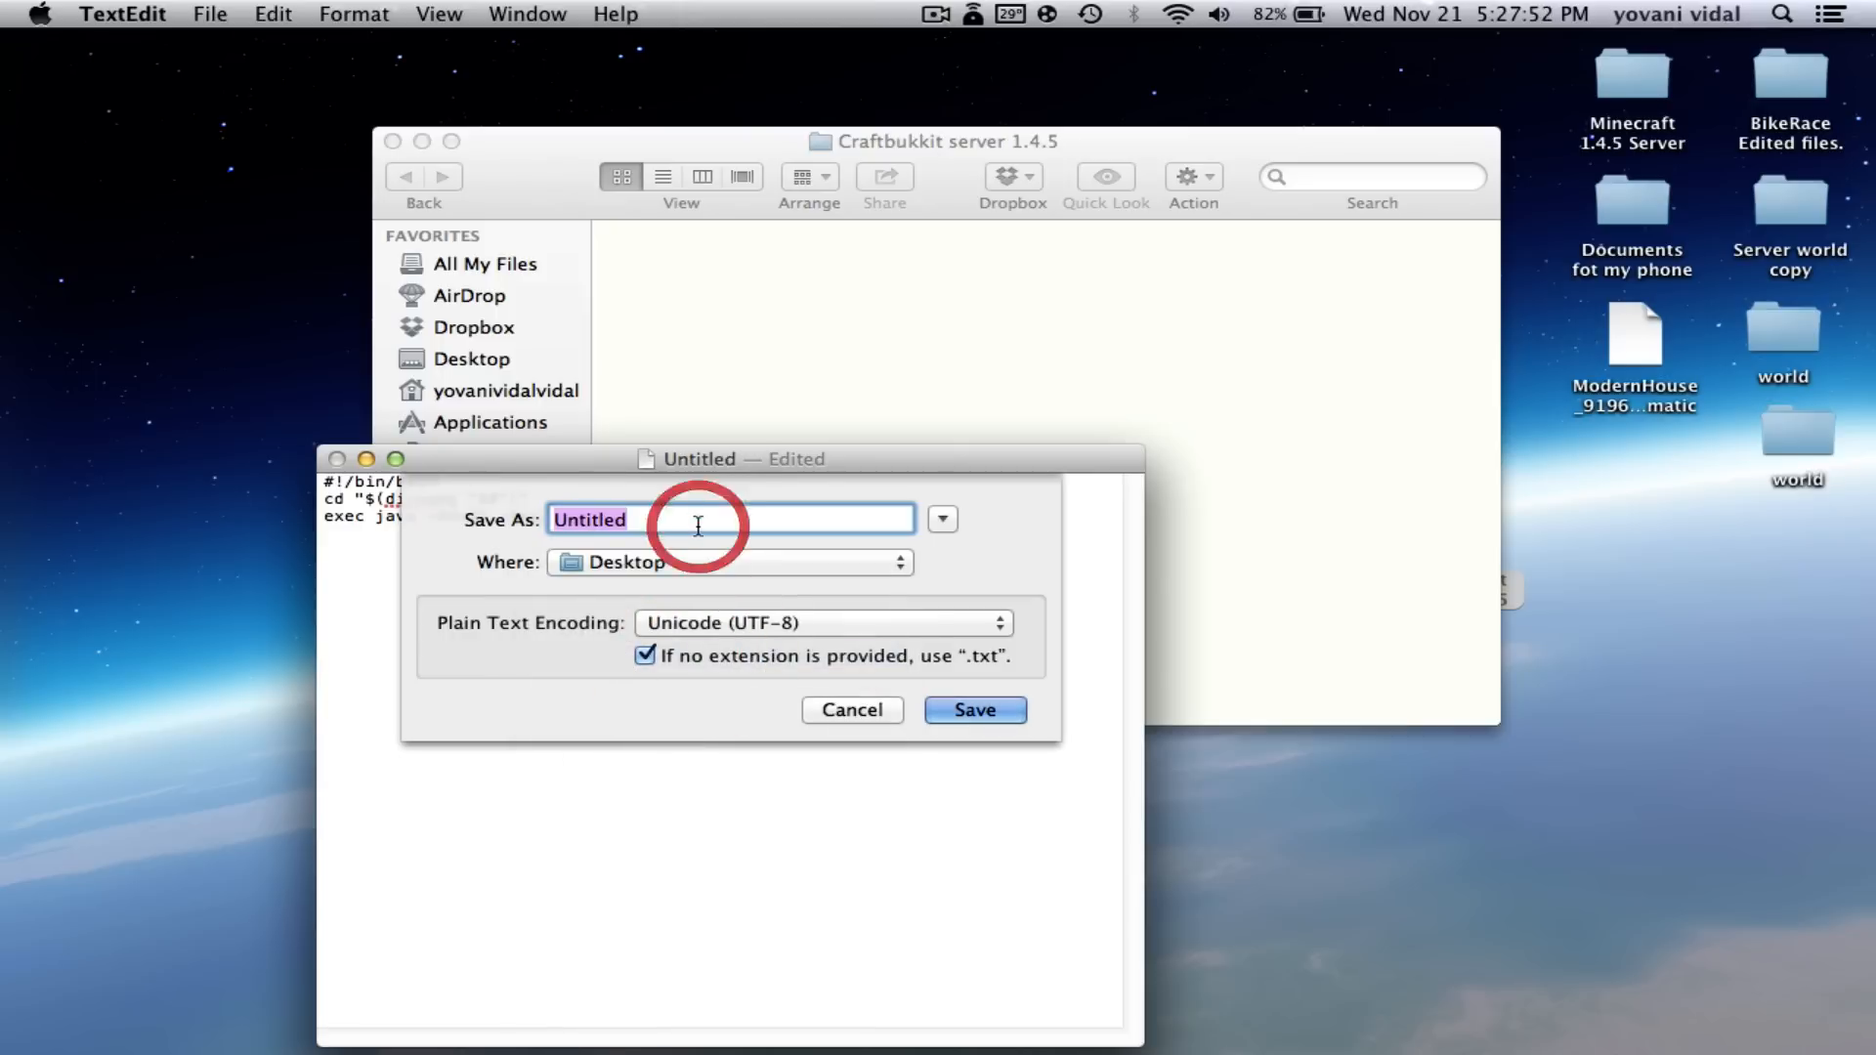
key(BackSpace)
text(star)
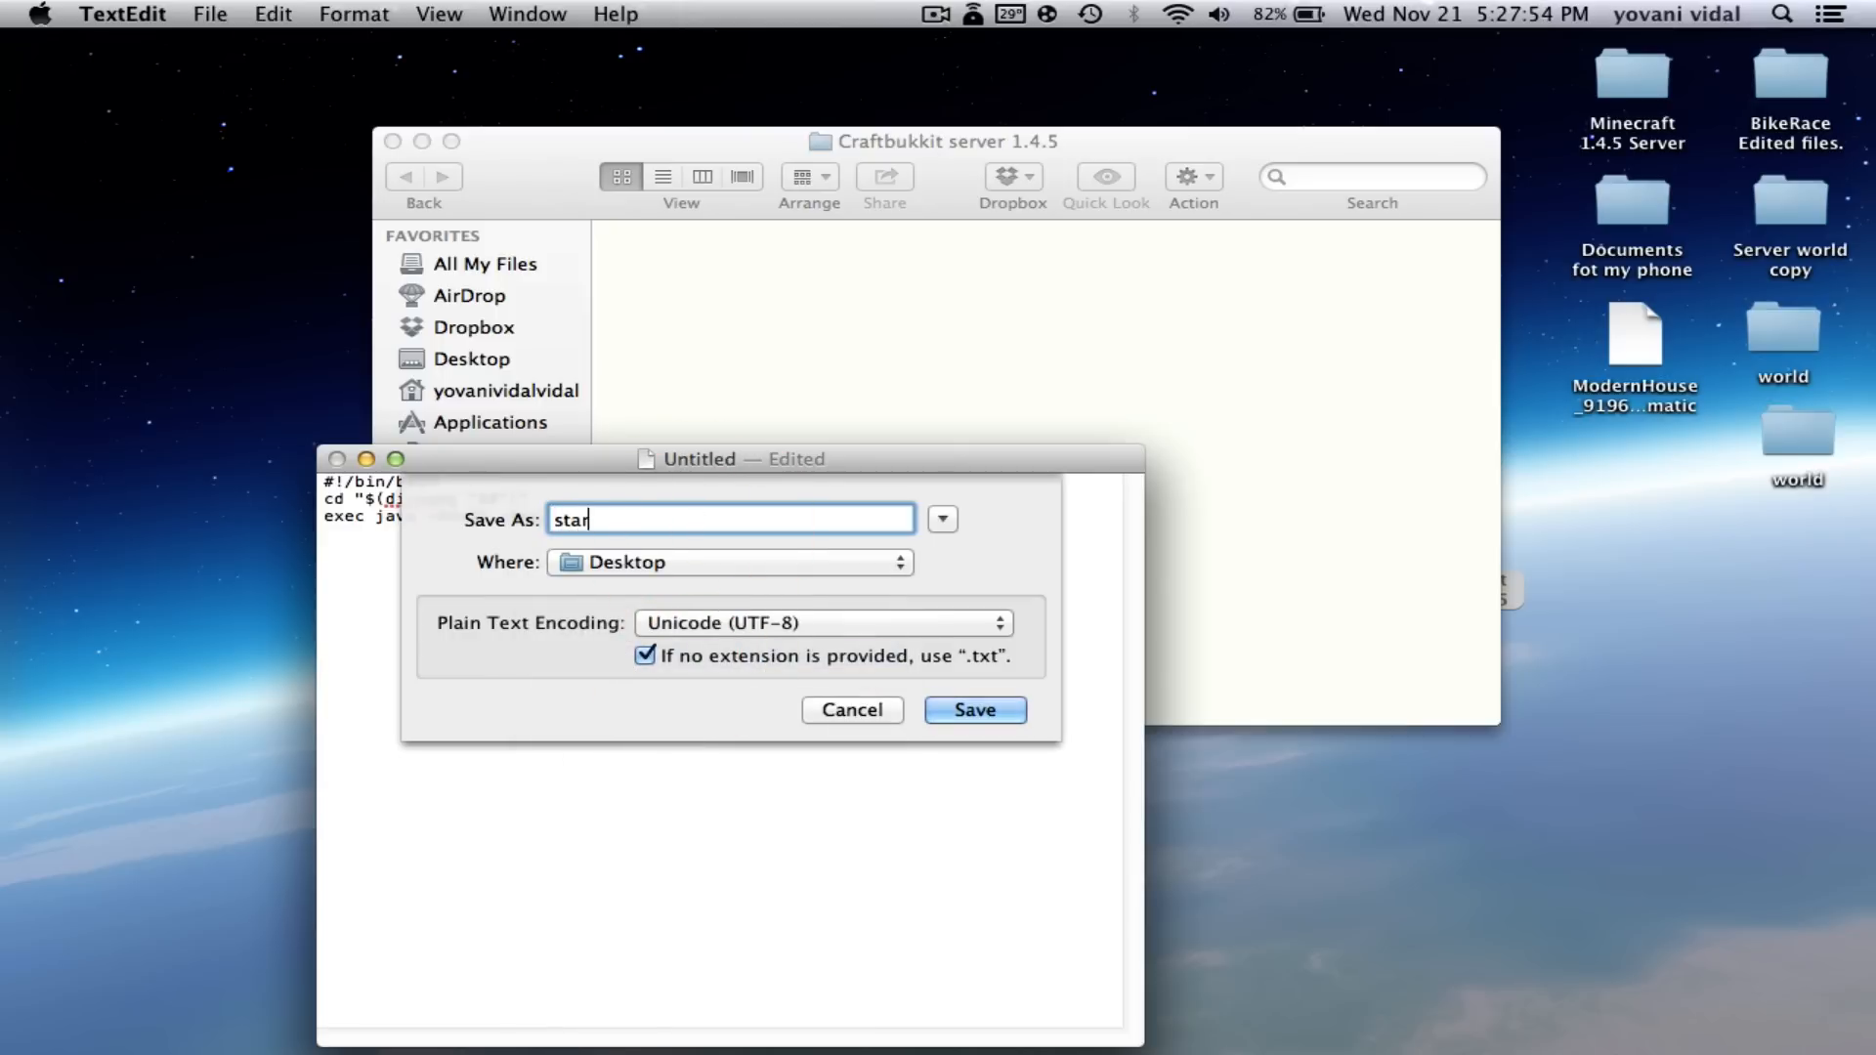
text(t.comman)
key(BackSpace)
key(BackSpace)
key(BackSpace)
key(BackSpace)
key(BackSpace)
key(BackSpace)
key(BackSpace)
key(BackSpace)
key(BackSpace)
key(BackSpace)
key(BackSpace)
key(BackSpace)
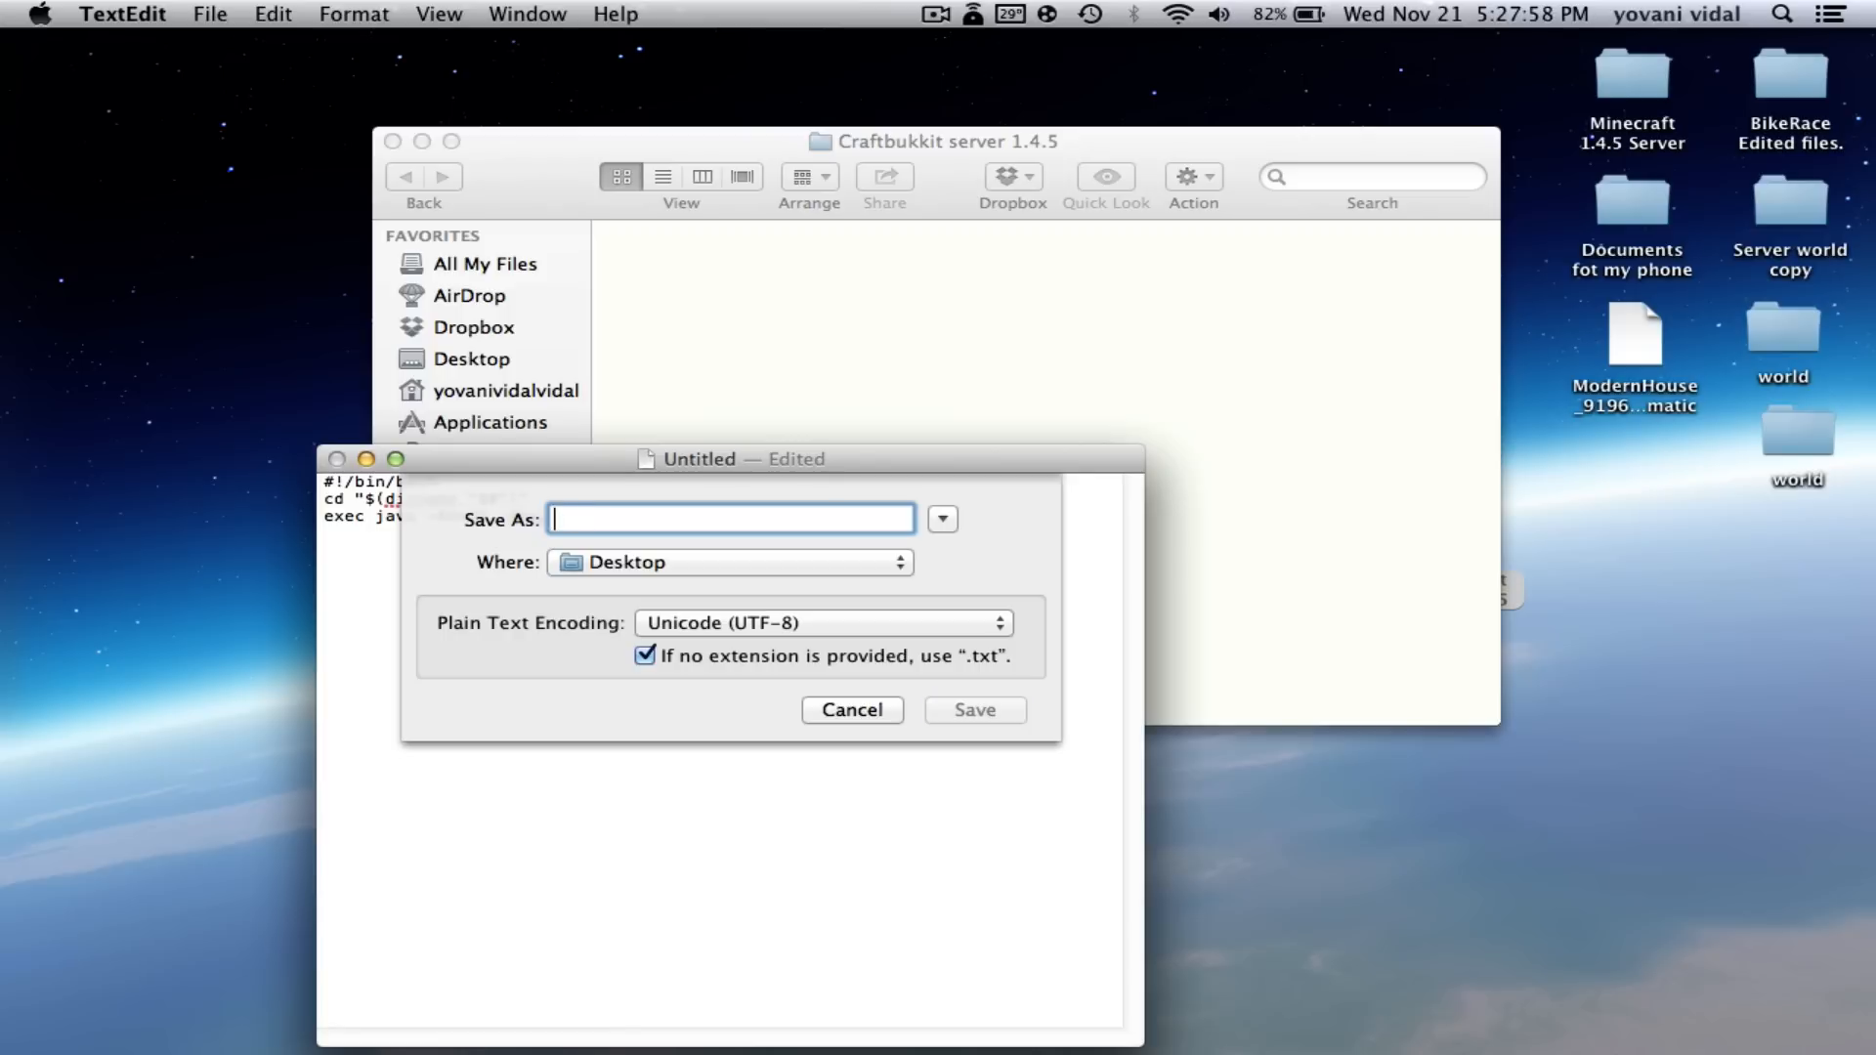
text(craft)
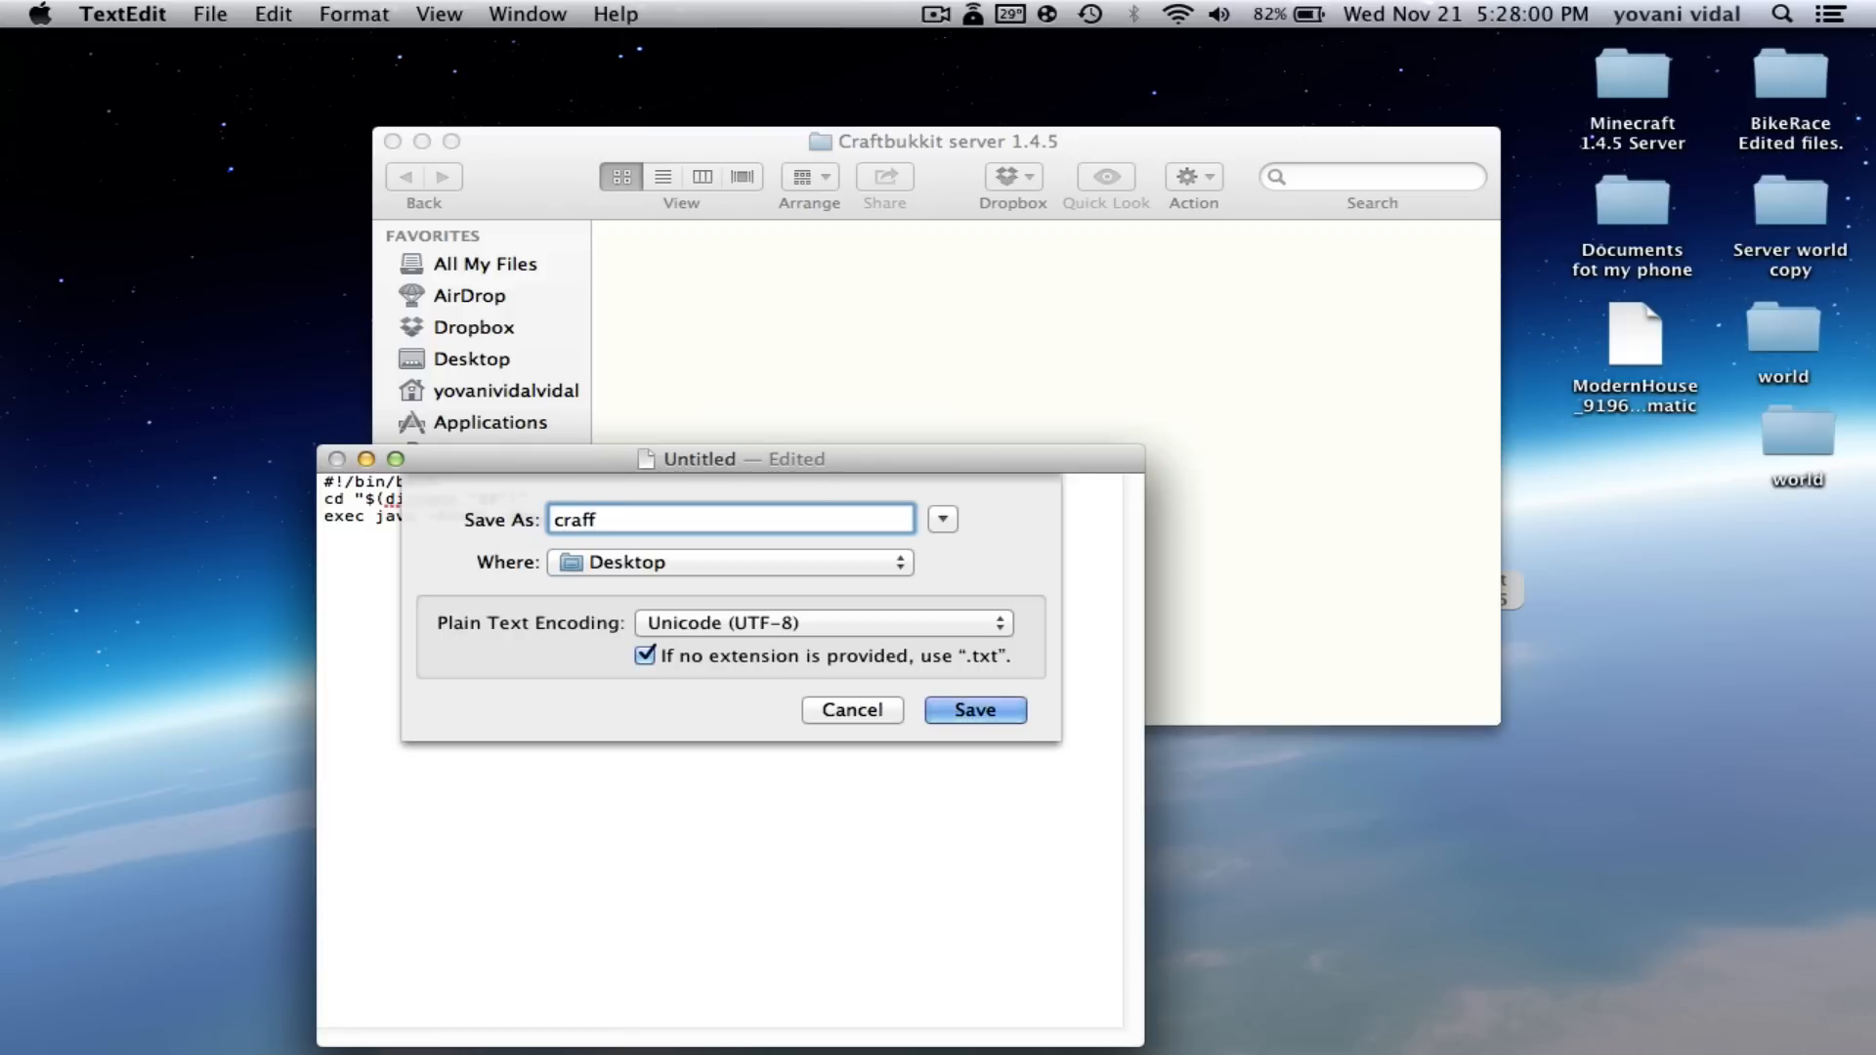
text(.command)
key(Return)
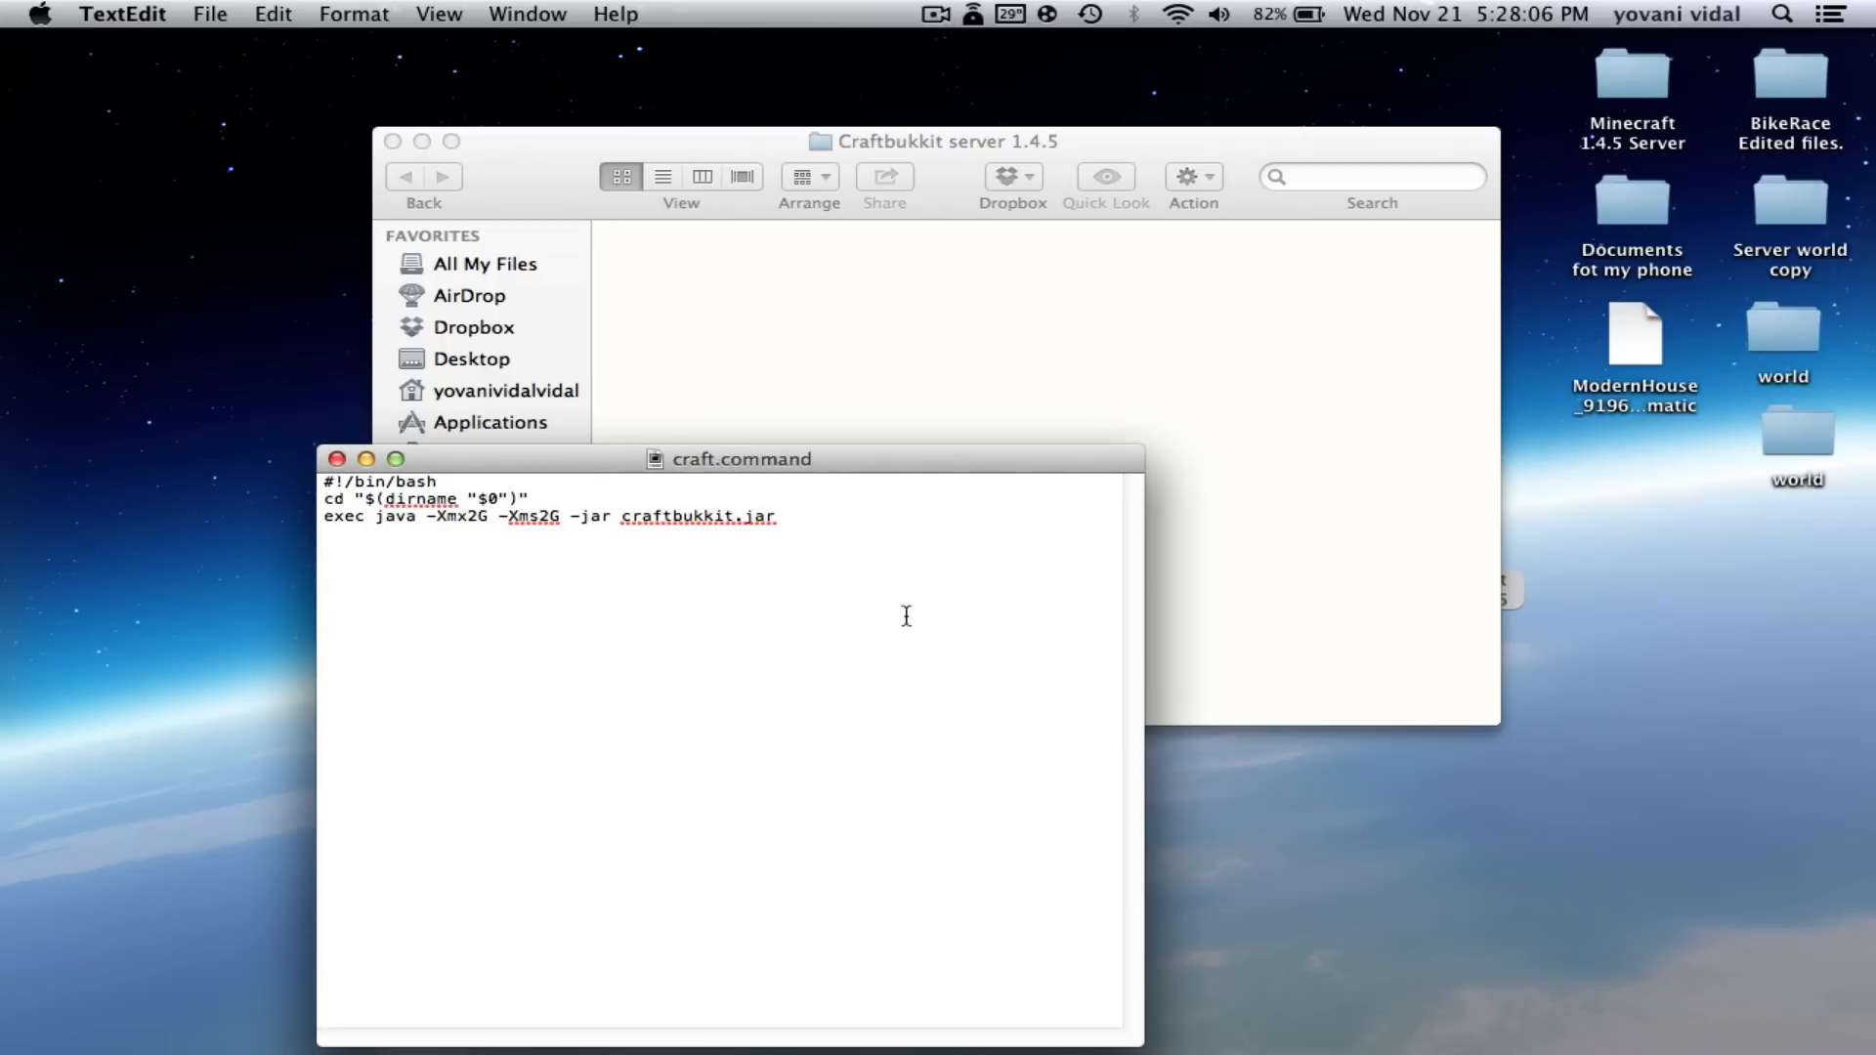
click(336, 459)
- Move craft.command from the desktop into the Craftbukkit server 1.4.5 folder
drag(514, 135, 280, 214)
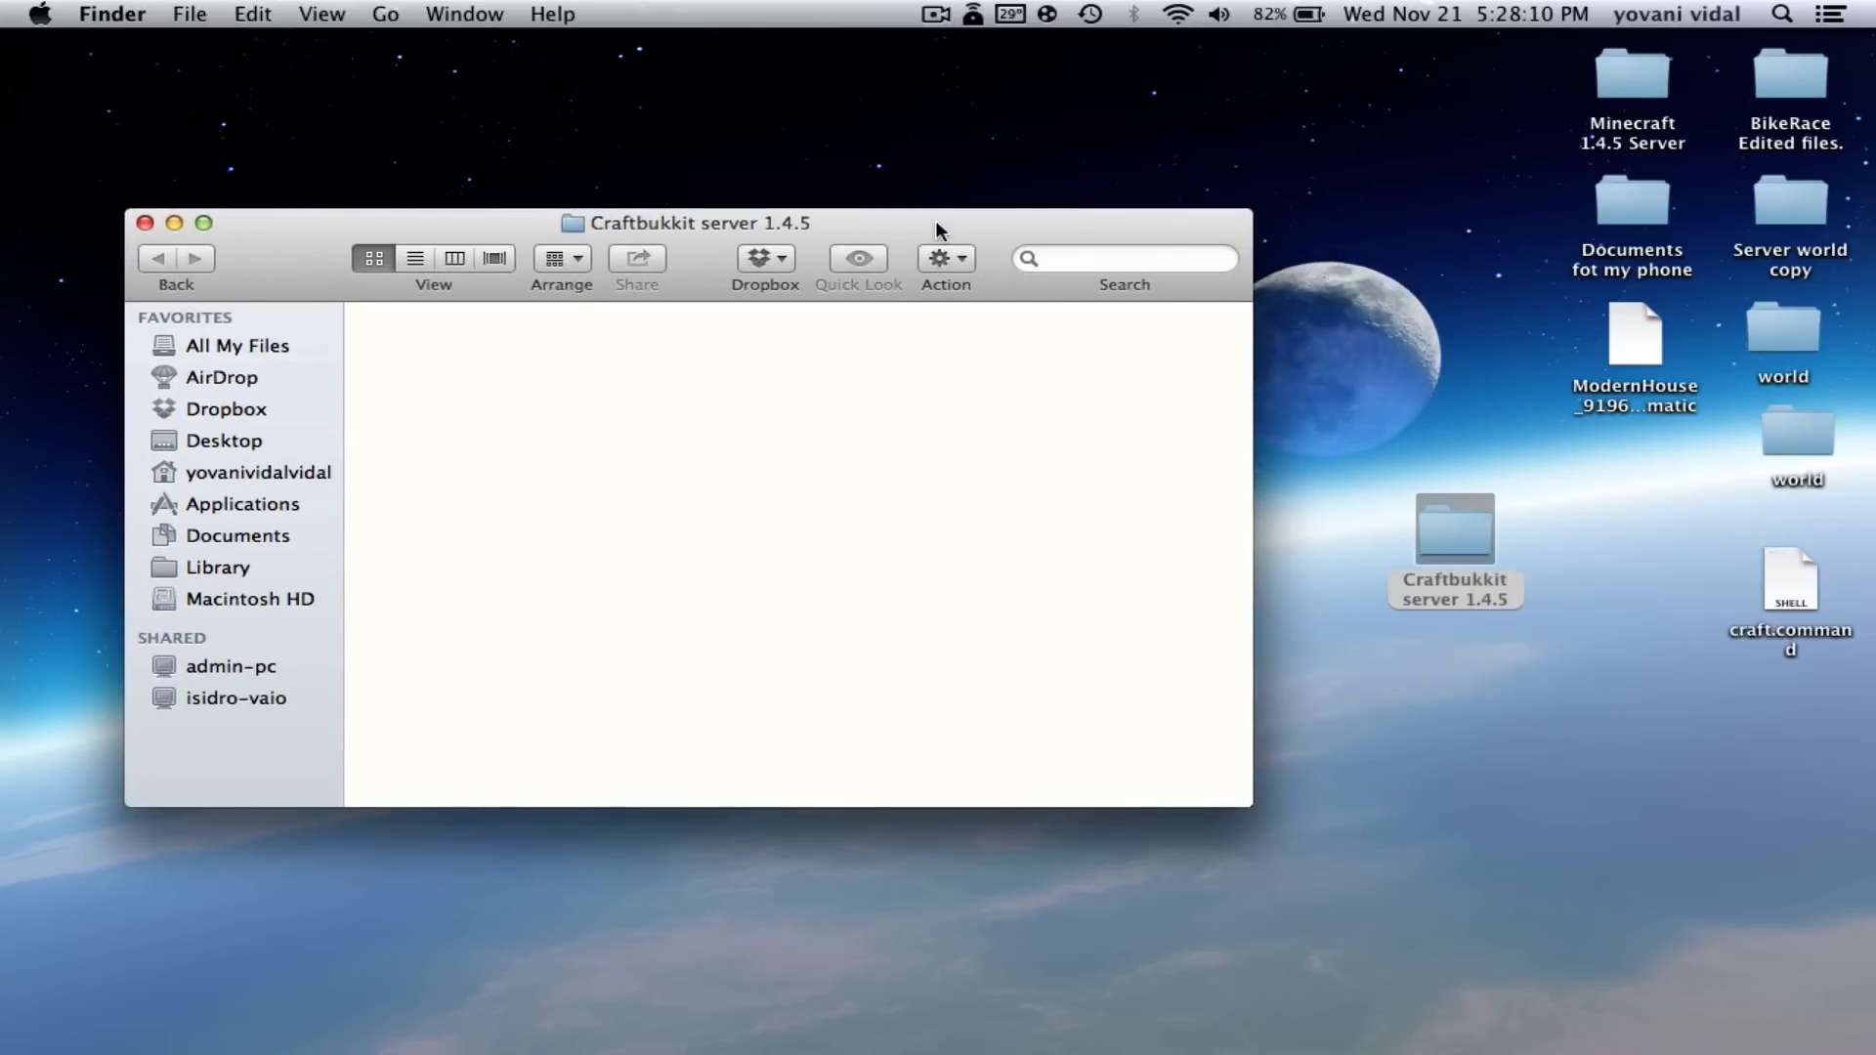
mouse_move(938, 230)
mouse_down()
mouse_move(956, 536)
mouse_move(947, 222)
mouse_up()
click(1455, 532)
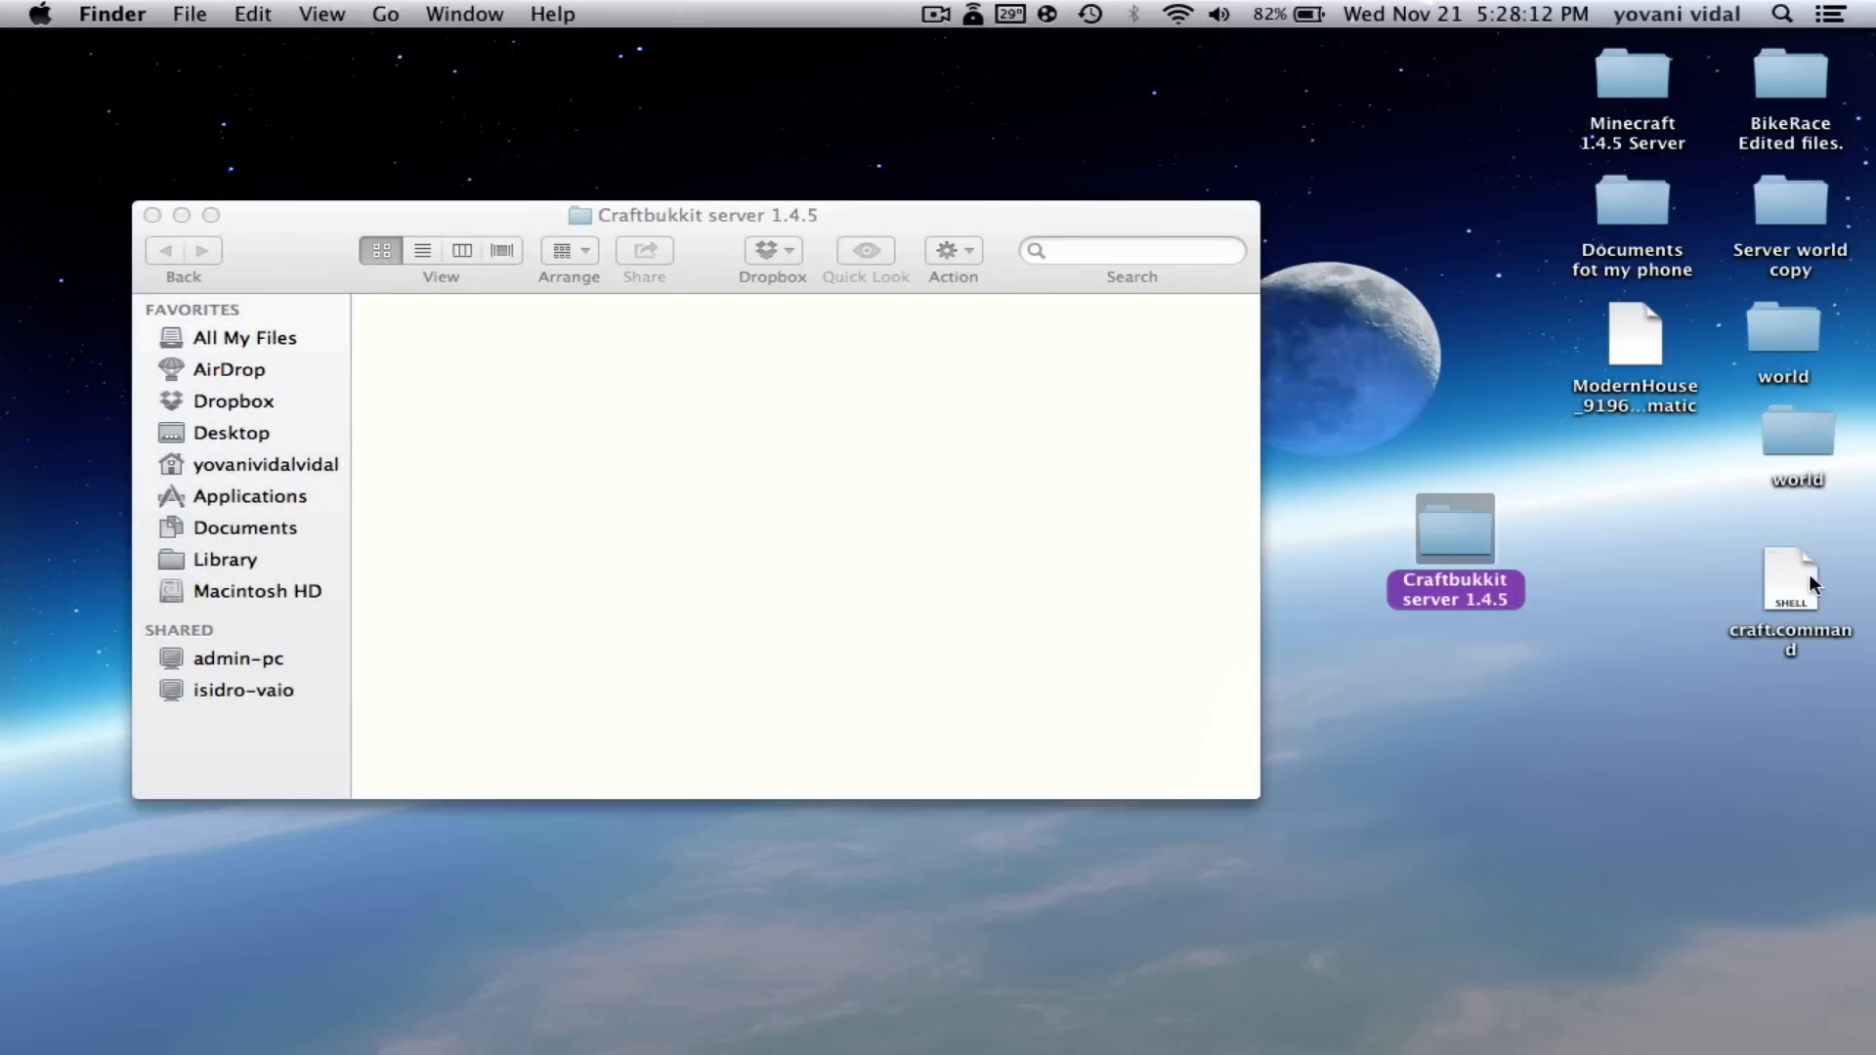
drag(1791, 581, 645, 552)
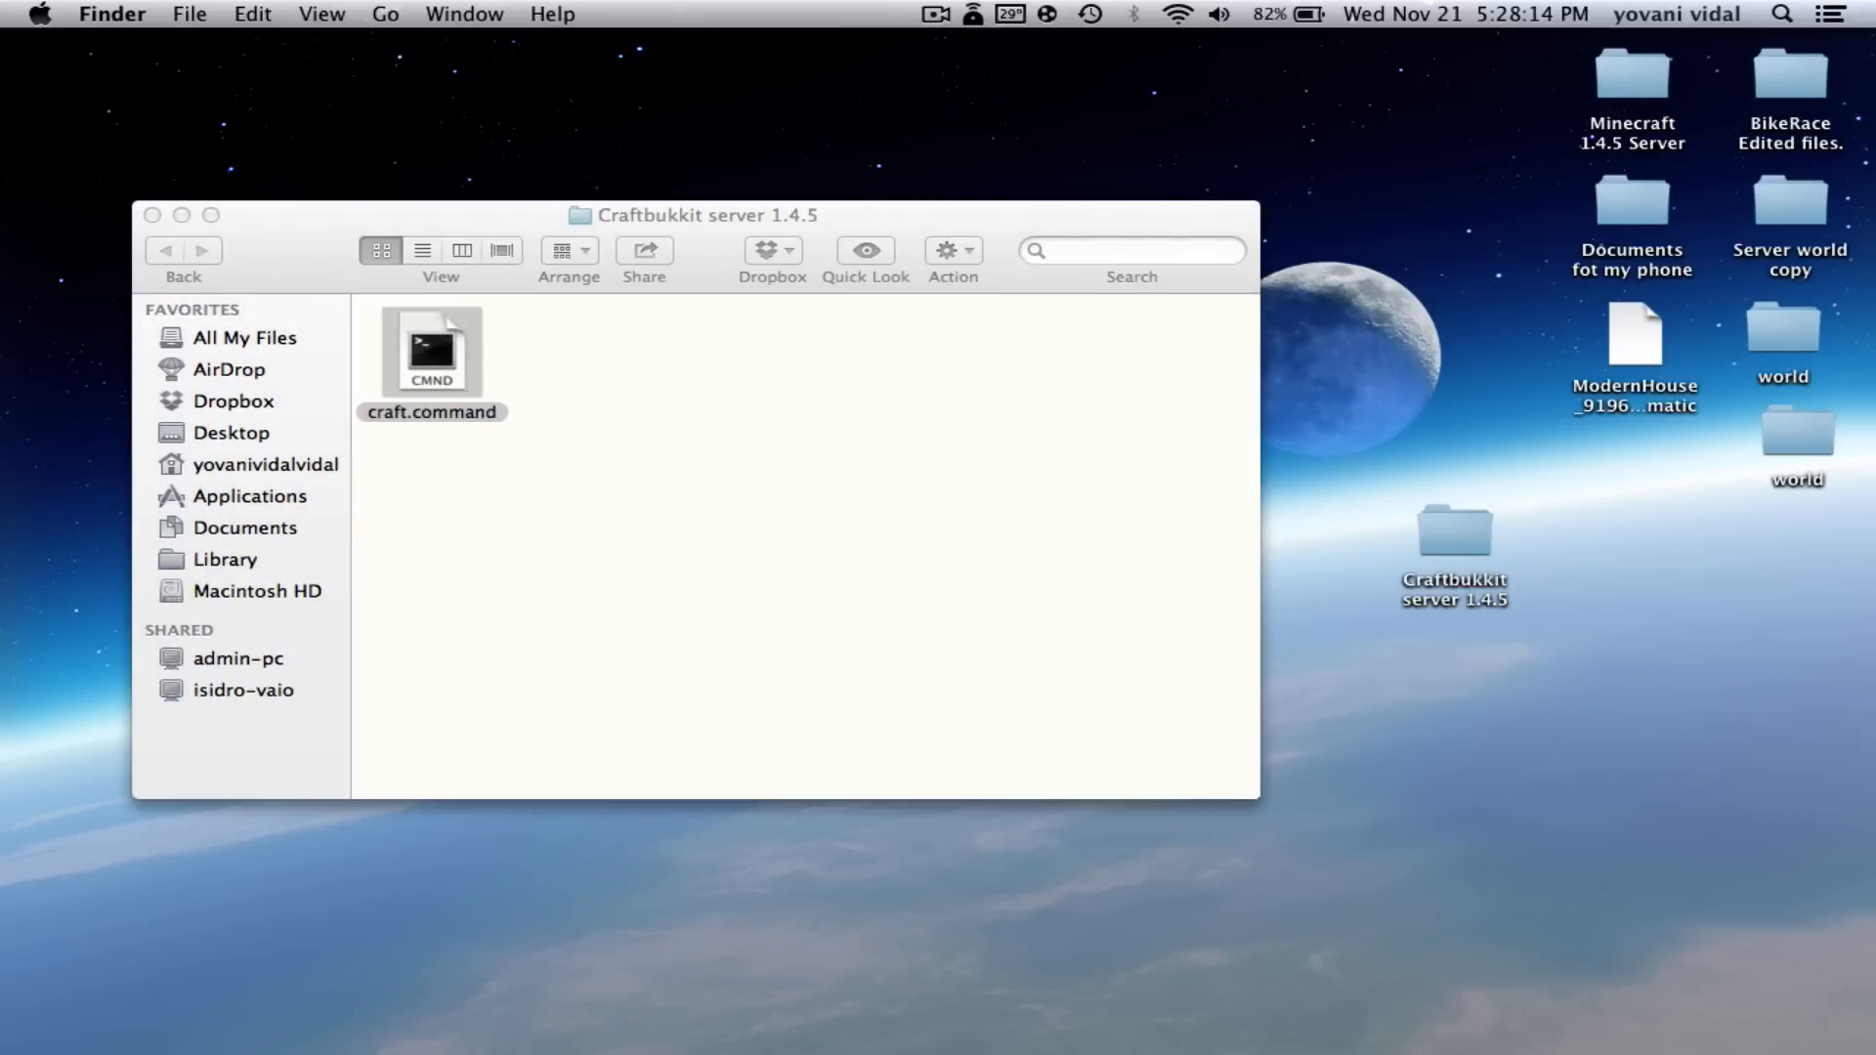
- Copy the CraftBukkit jar from the Downloads stack into the server folder
mouse_move(1348, 1045)
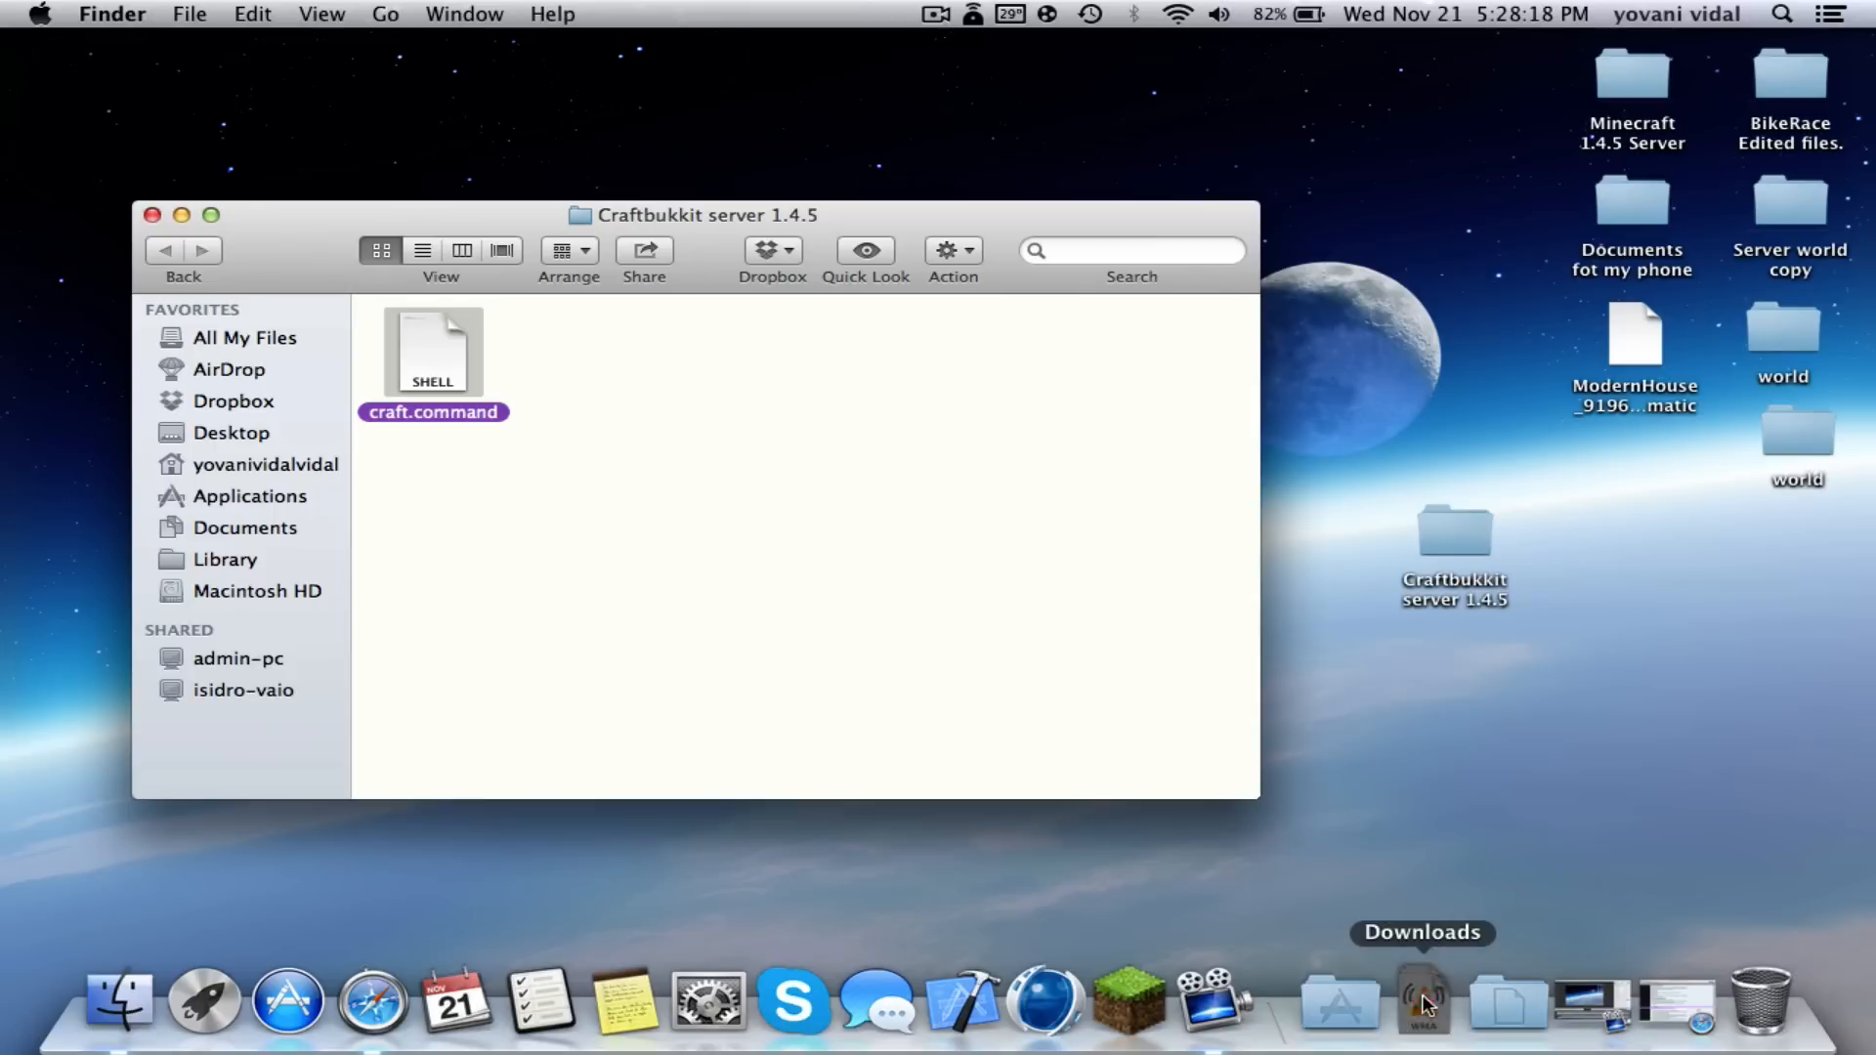
click(1424, 1004)
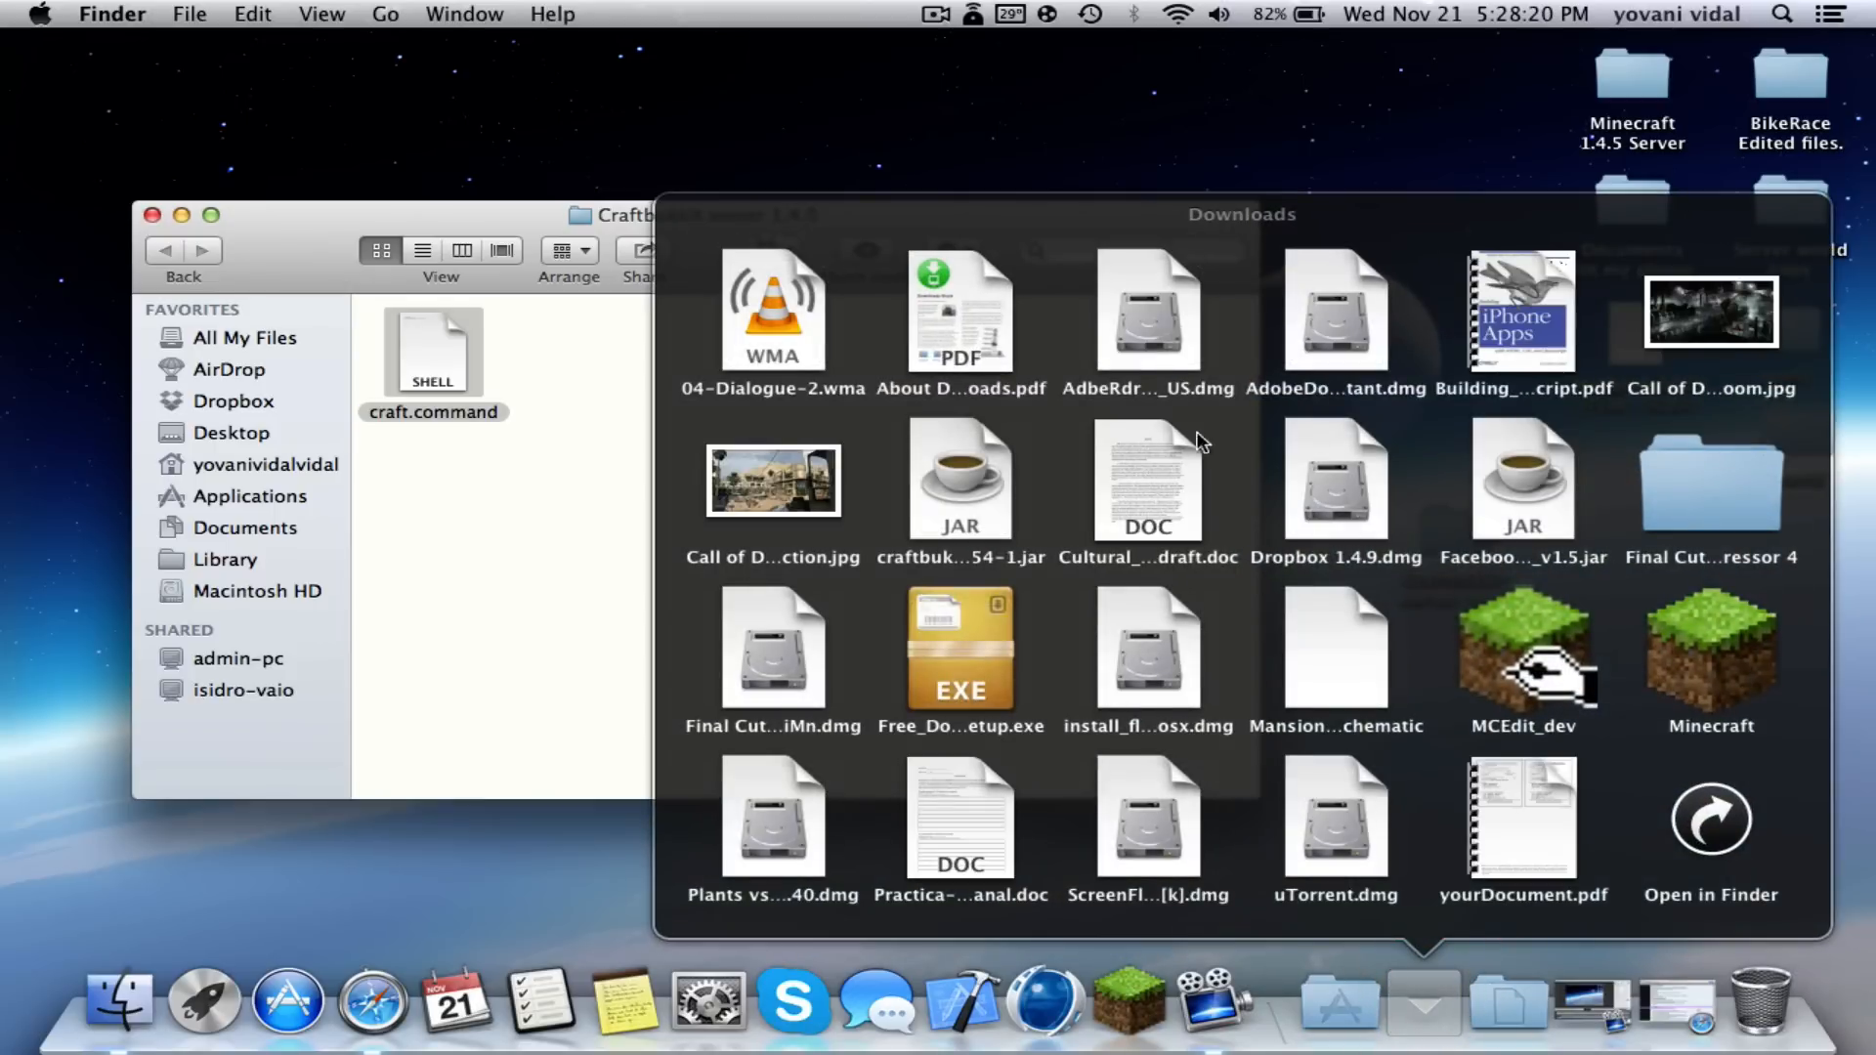
drag(973, 510, 611, 348)
click(745, 440)
- Tidy the server folder's icons into a grid with Clean Up
right_click(611, 348)
click(500, 528)
right_click(829, 423)
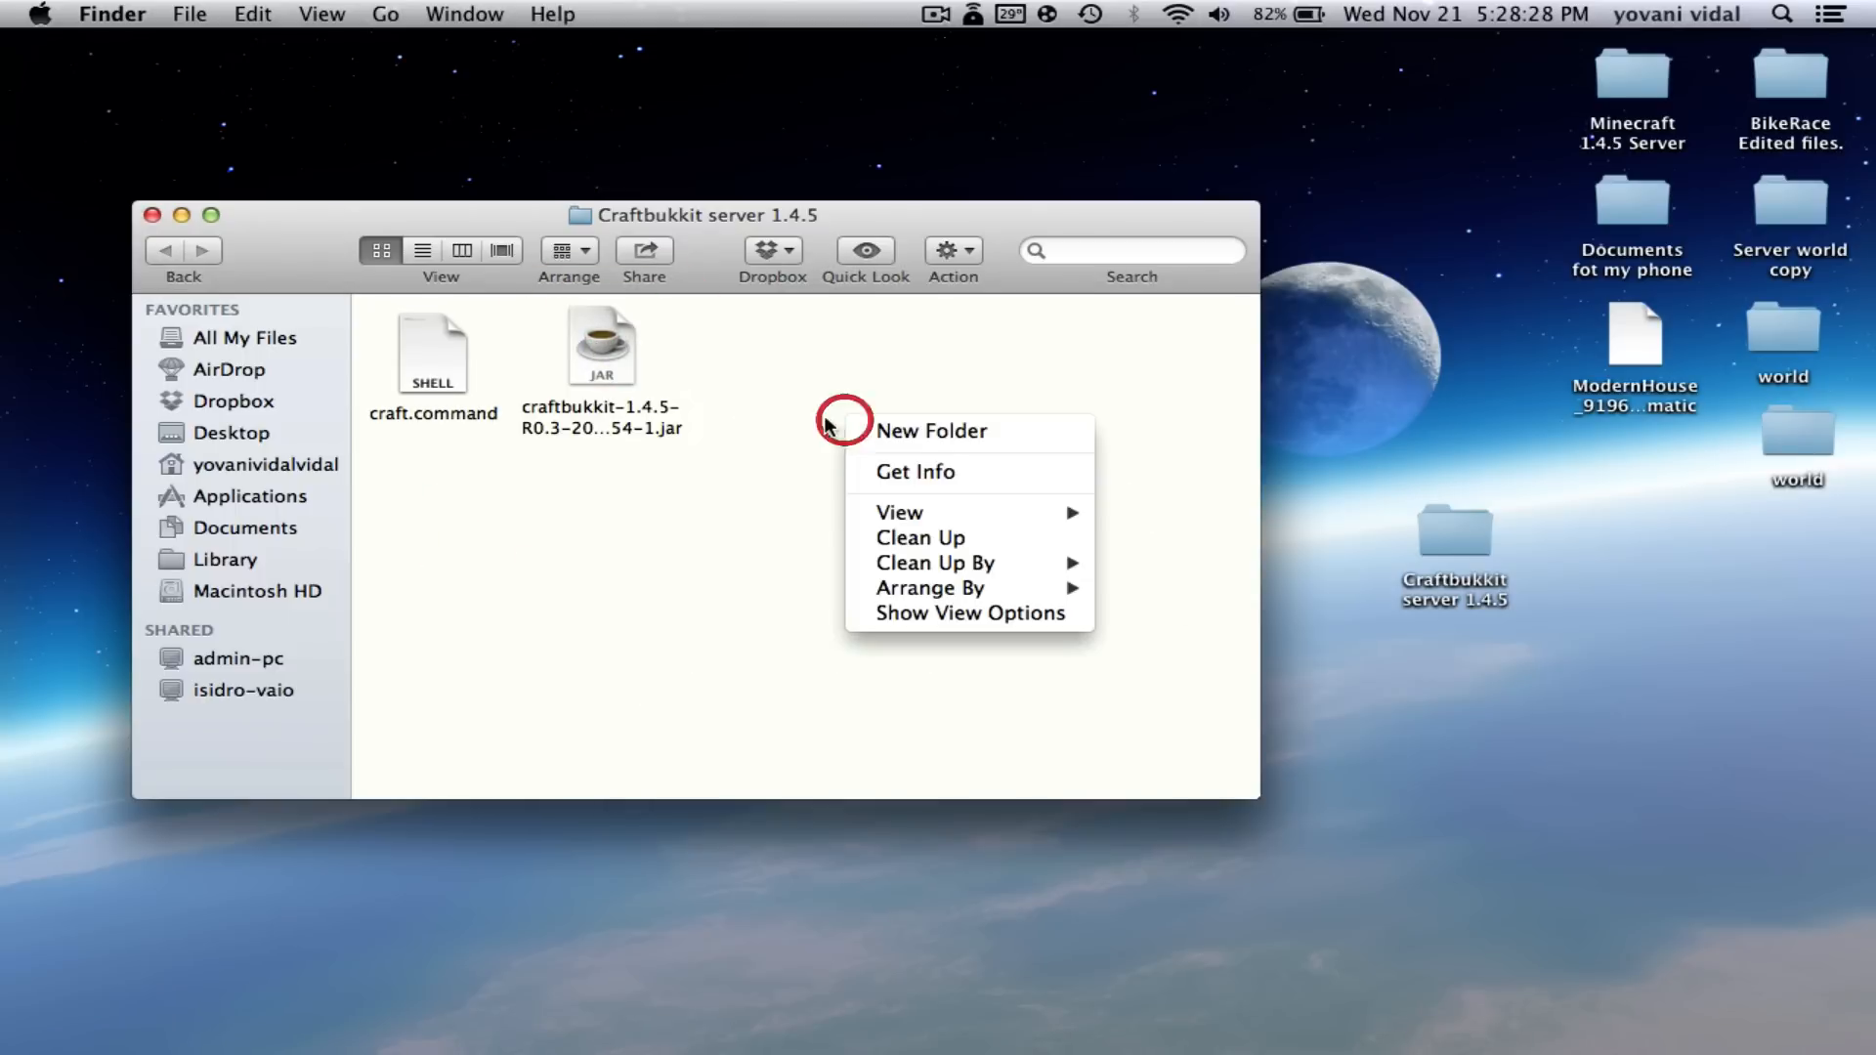
click(850, 532)
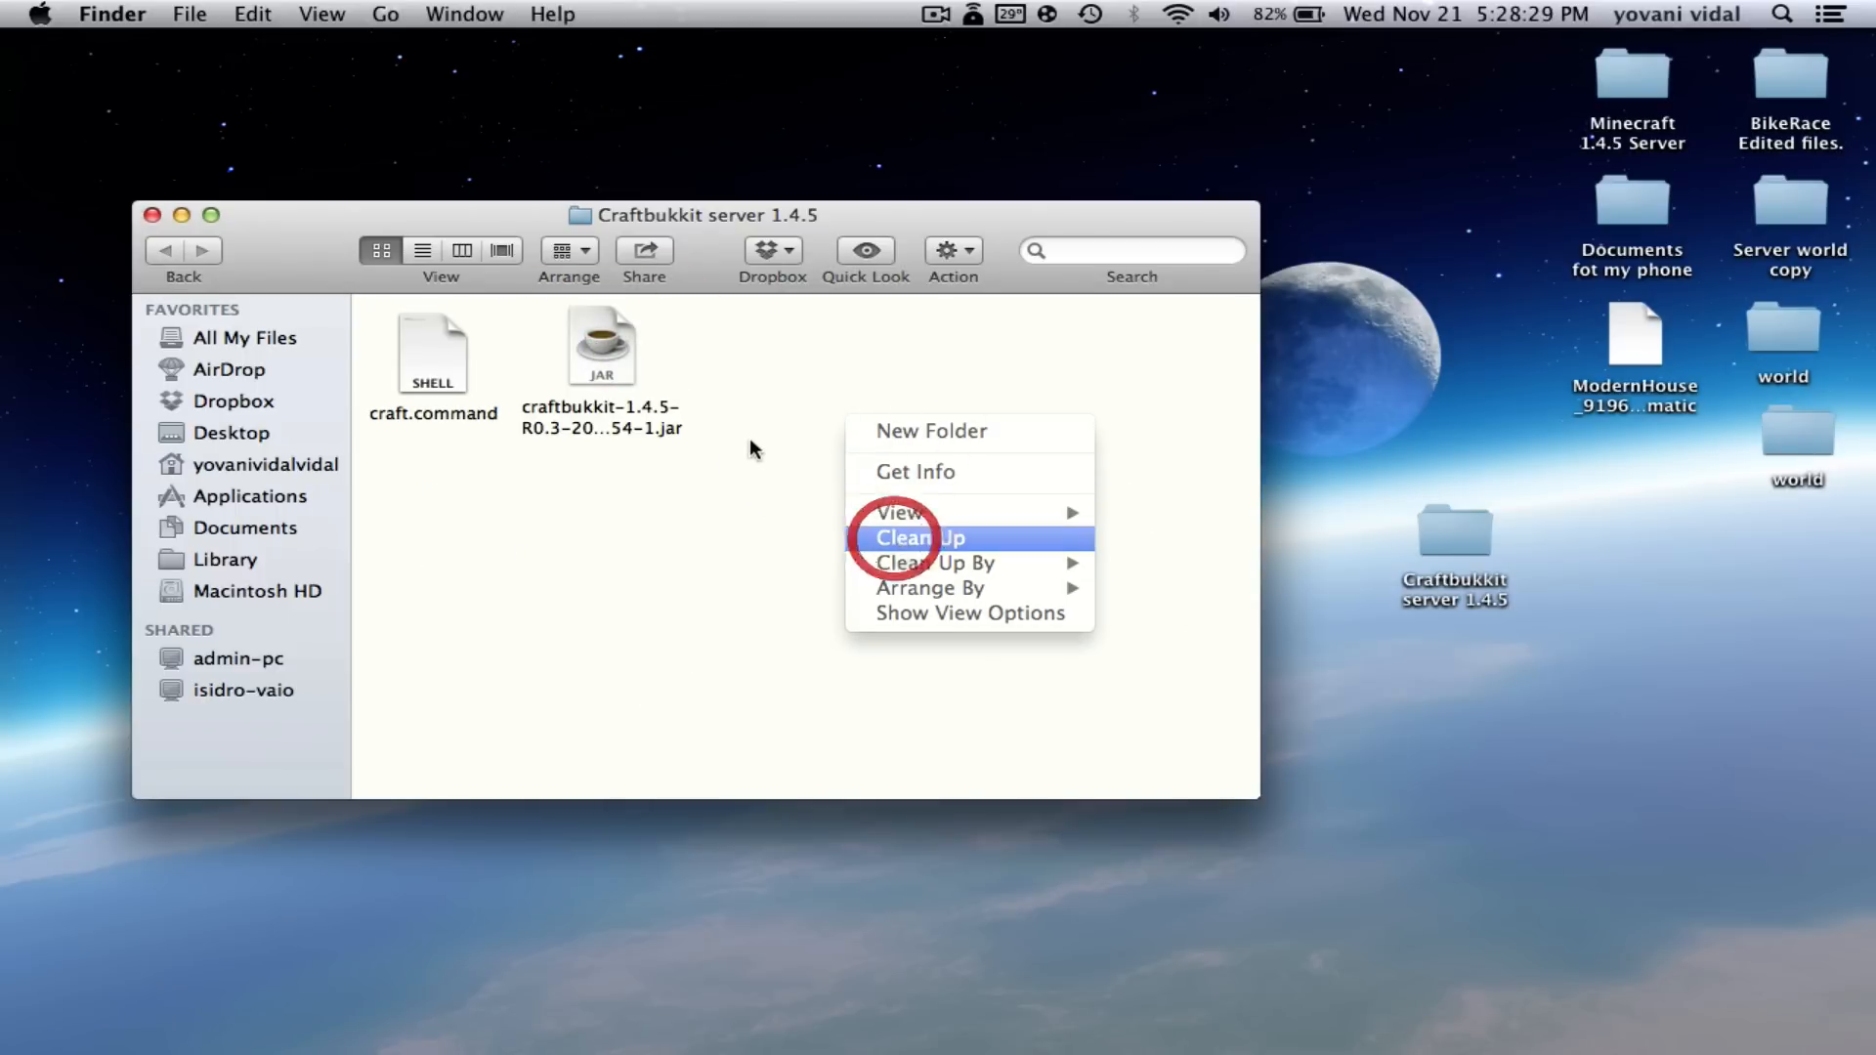
- Rename the CraftBukkit jar to craftbukkit.jar by deleting its version and date text
click(667, 330)
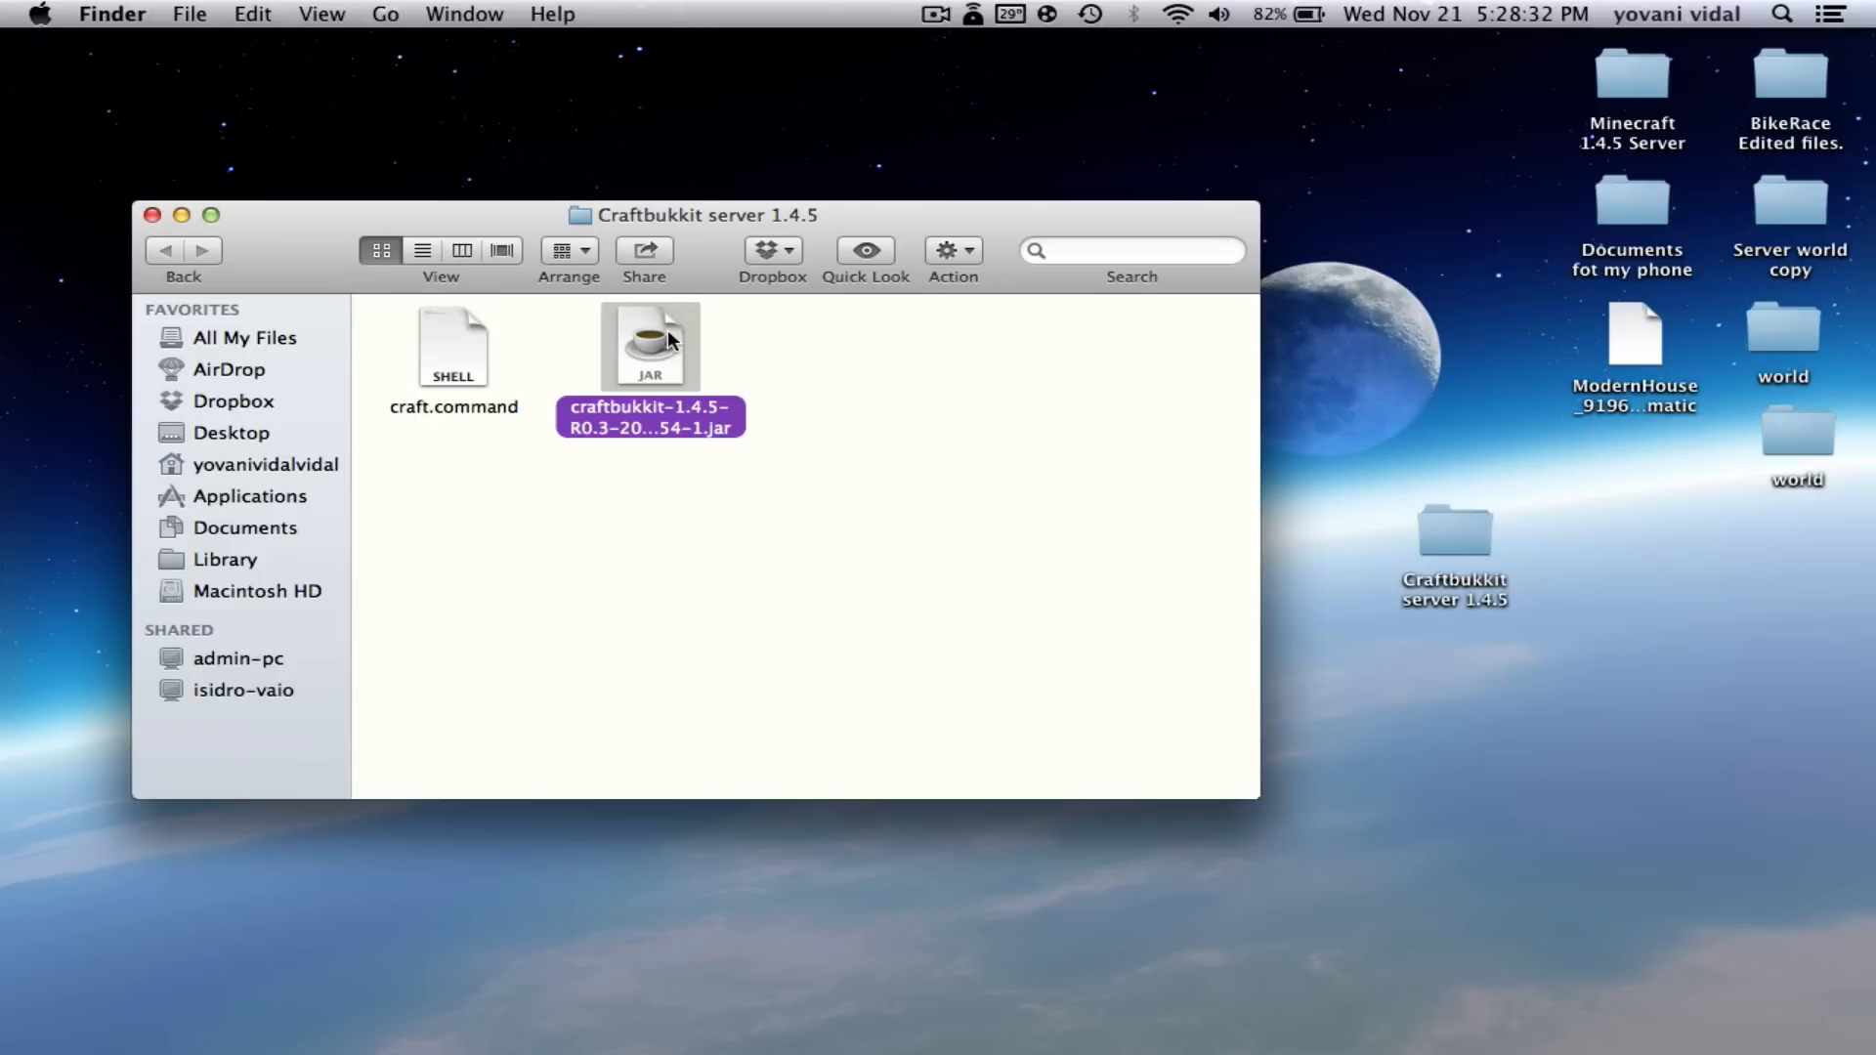
click(842, 465)
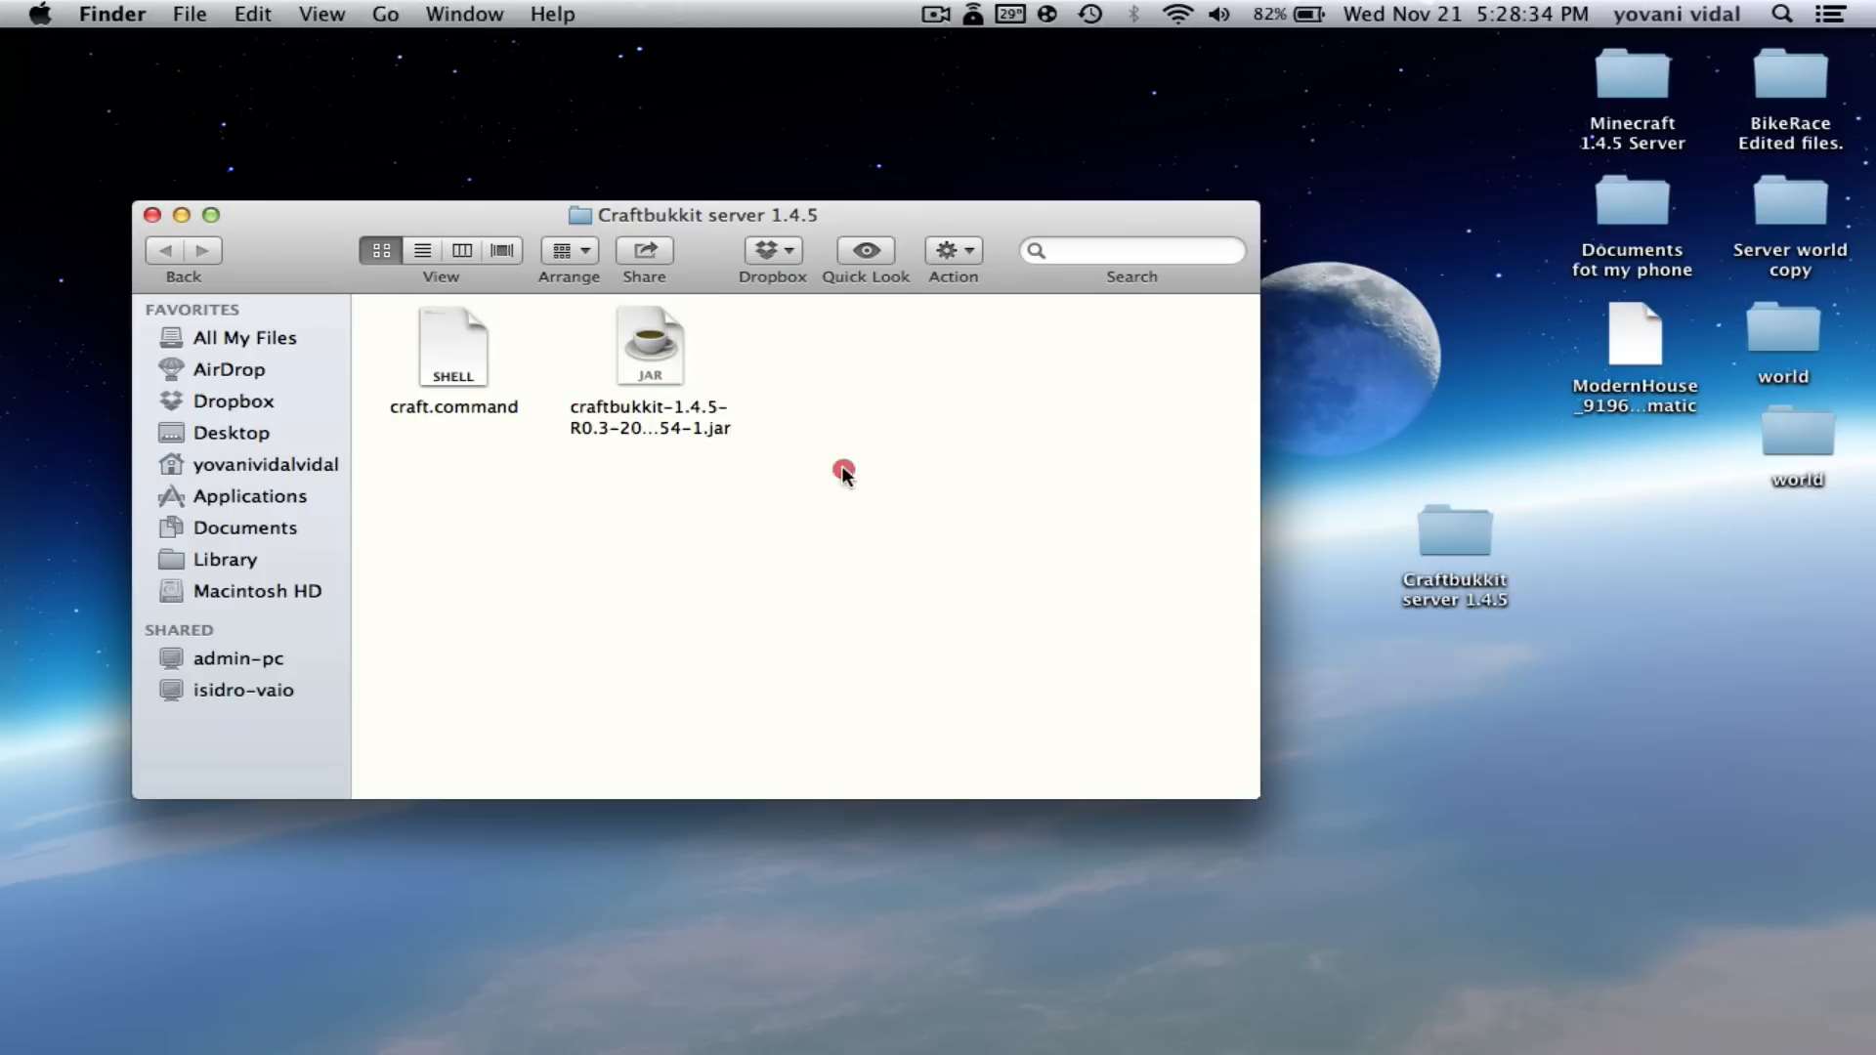
click(662, 345)
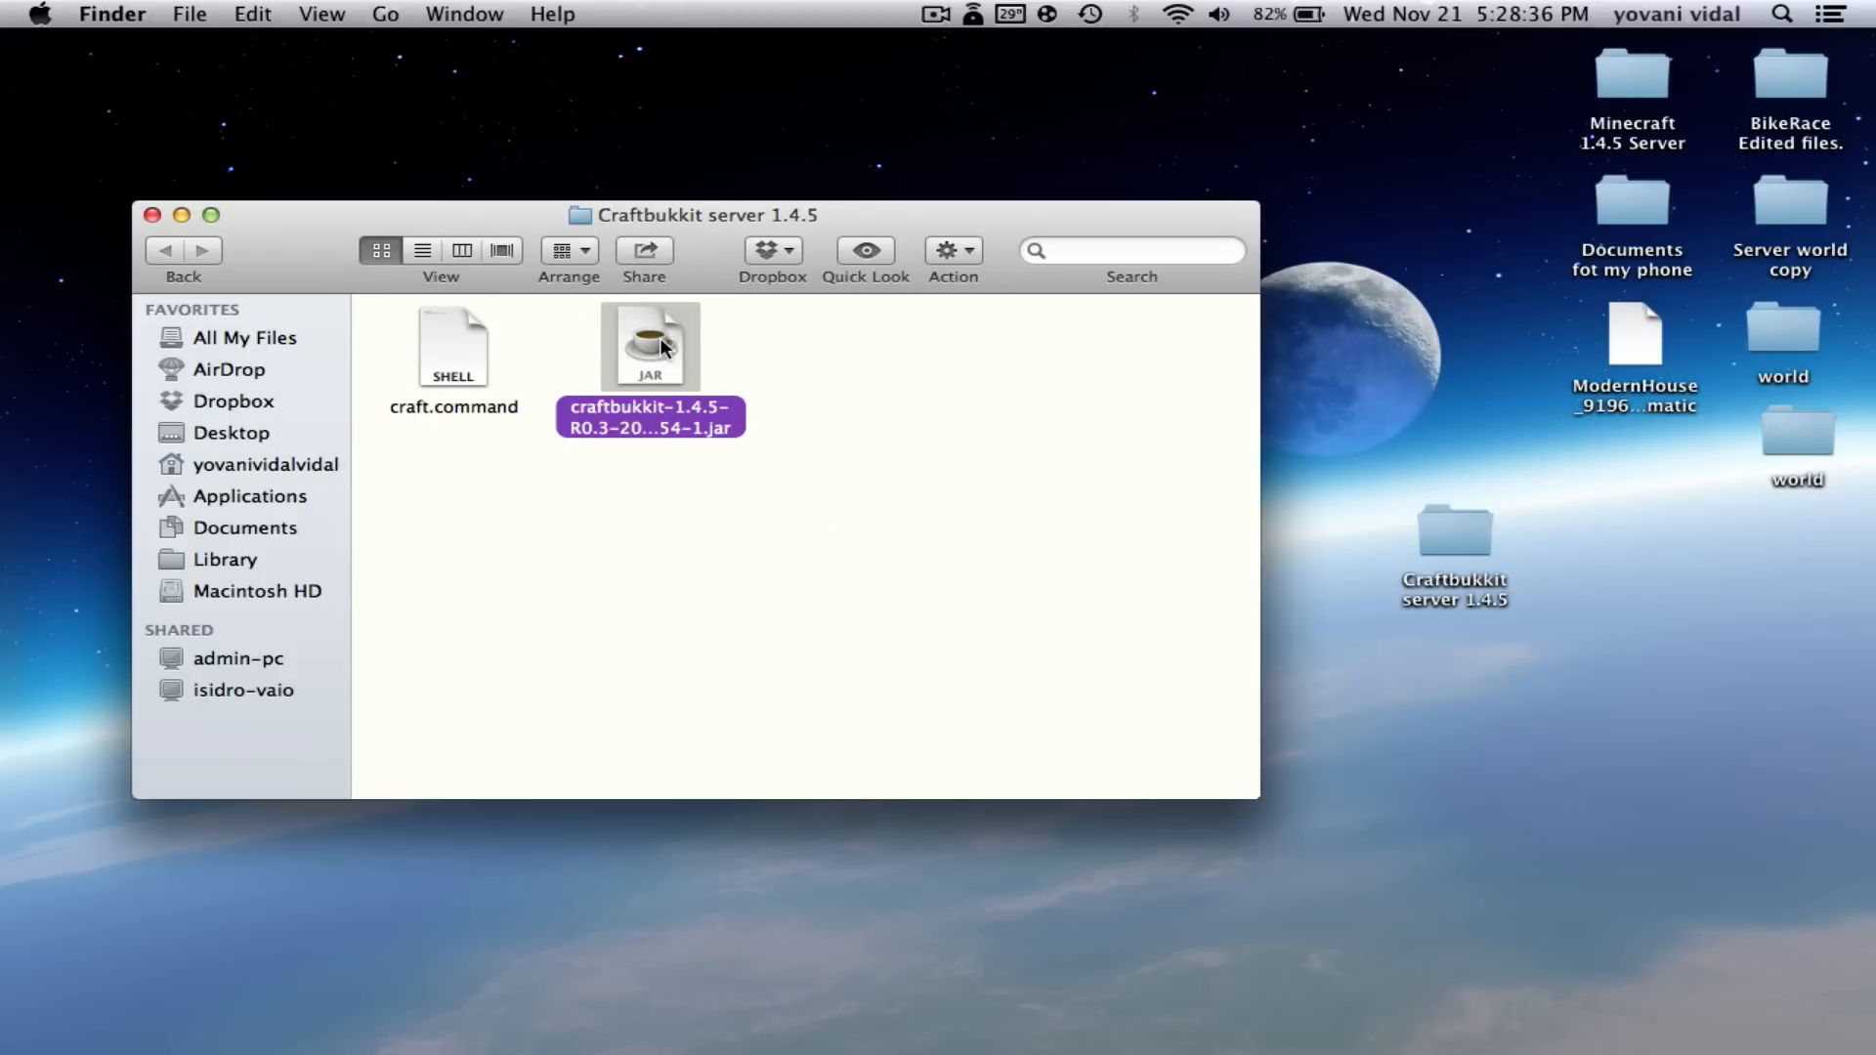
key(Return)
key(Right)
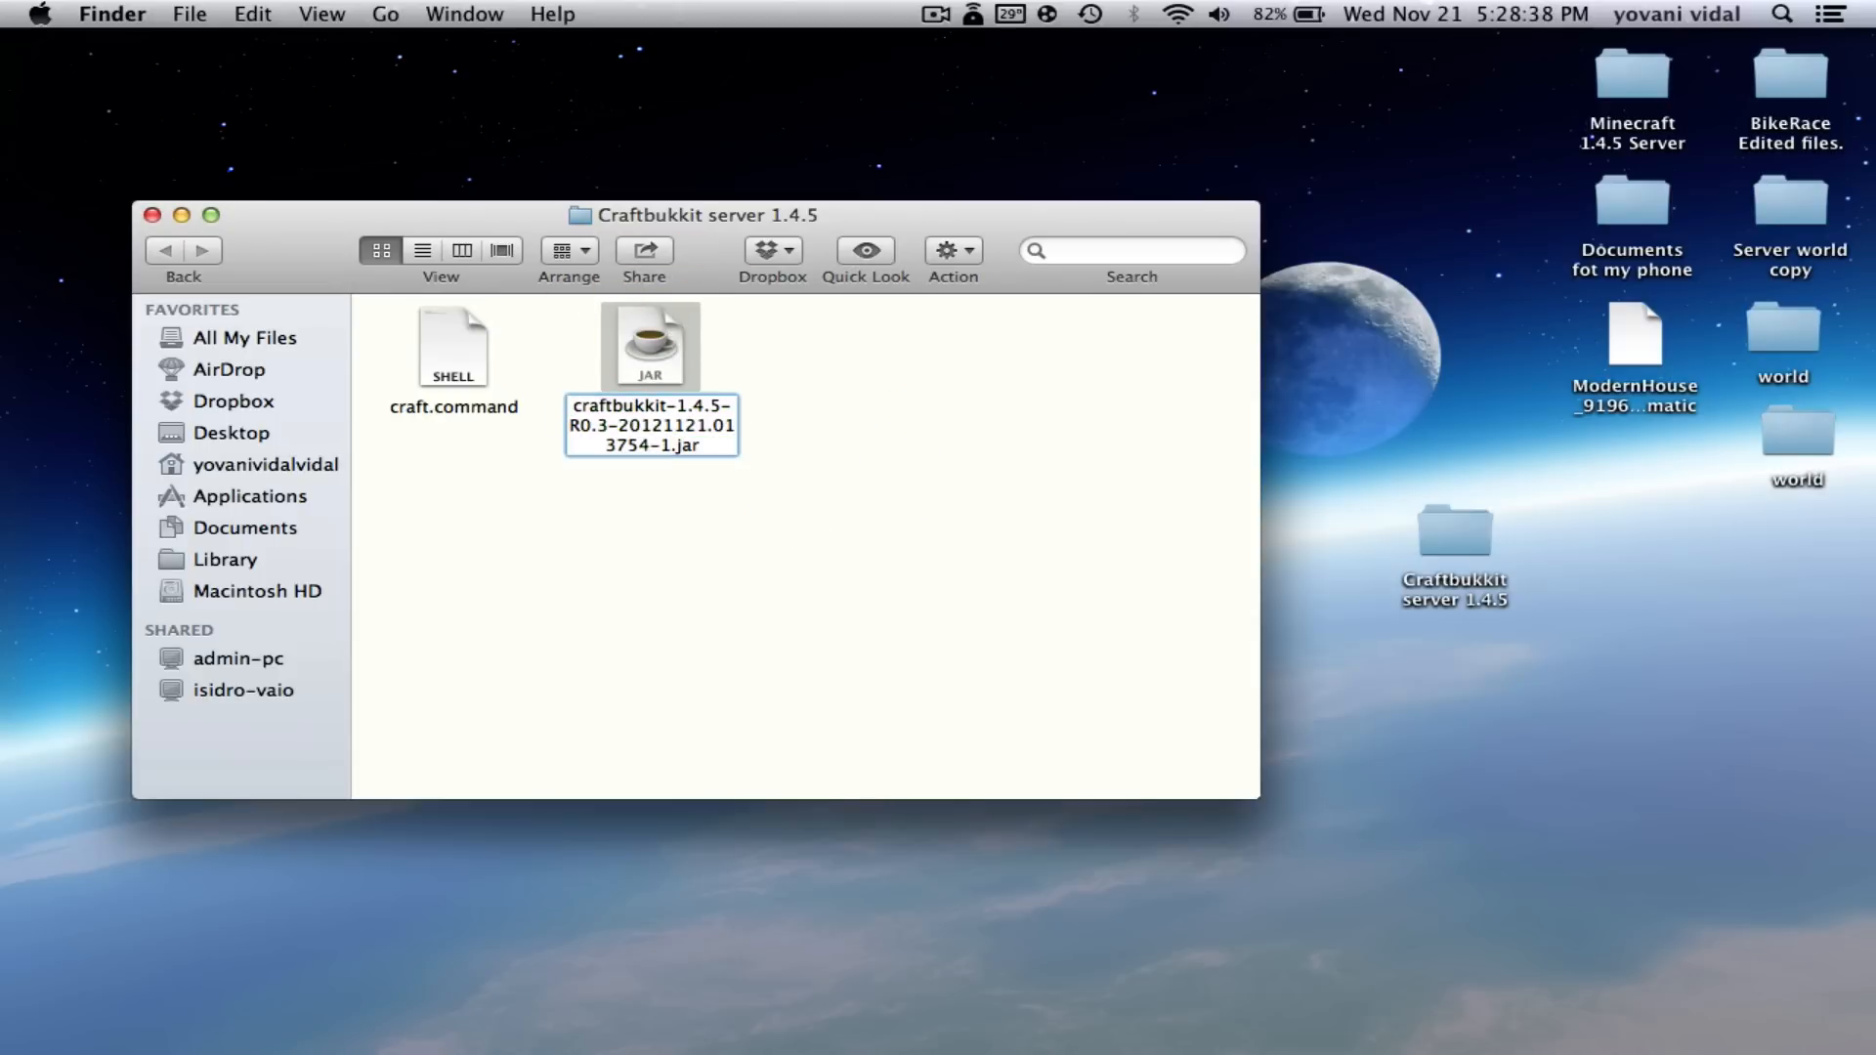
key(BackSpace)
key(BackSpace)
key(BackSpace)
key(BackSpace)
key(BackSpace)
key(BackSpace)
key(BackSpace)
key(BackSpace)
key(BackSpace)
key(BackSpace)
key(BackSpace)
key(BackSpace)
key(BackSpace)
key(BackSpace)
key(BackSpace)
key(BackSpace)
key(BackSpace)
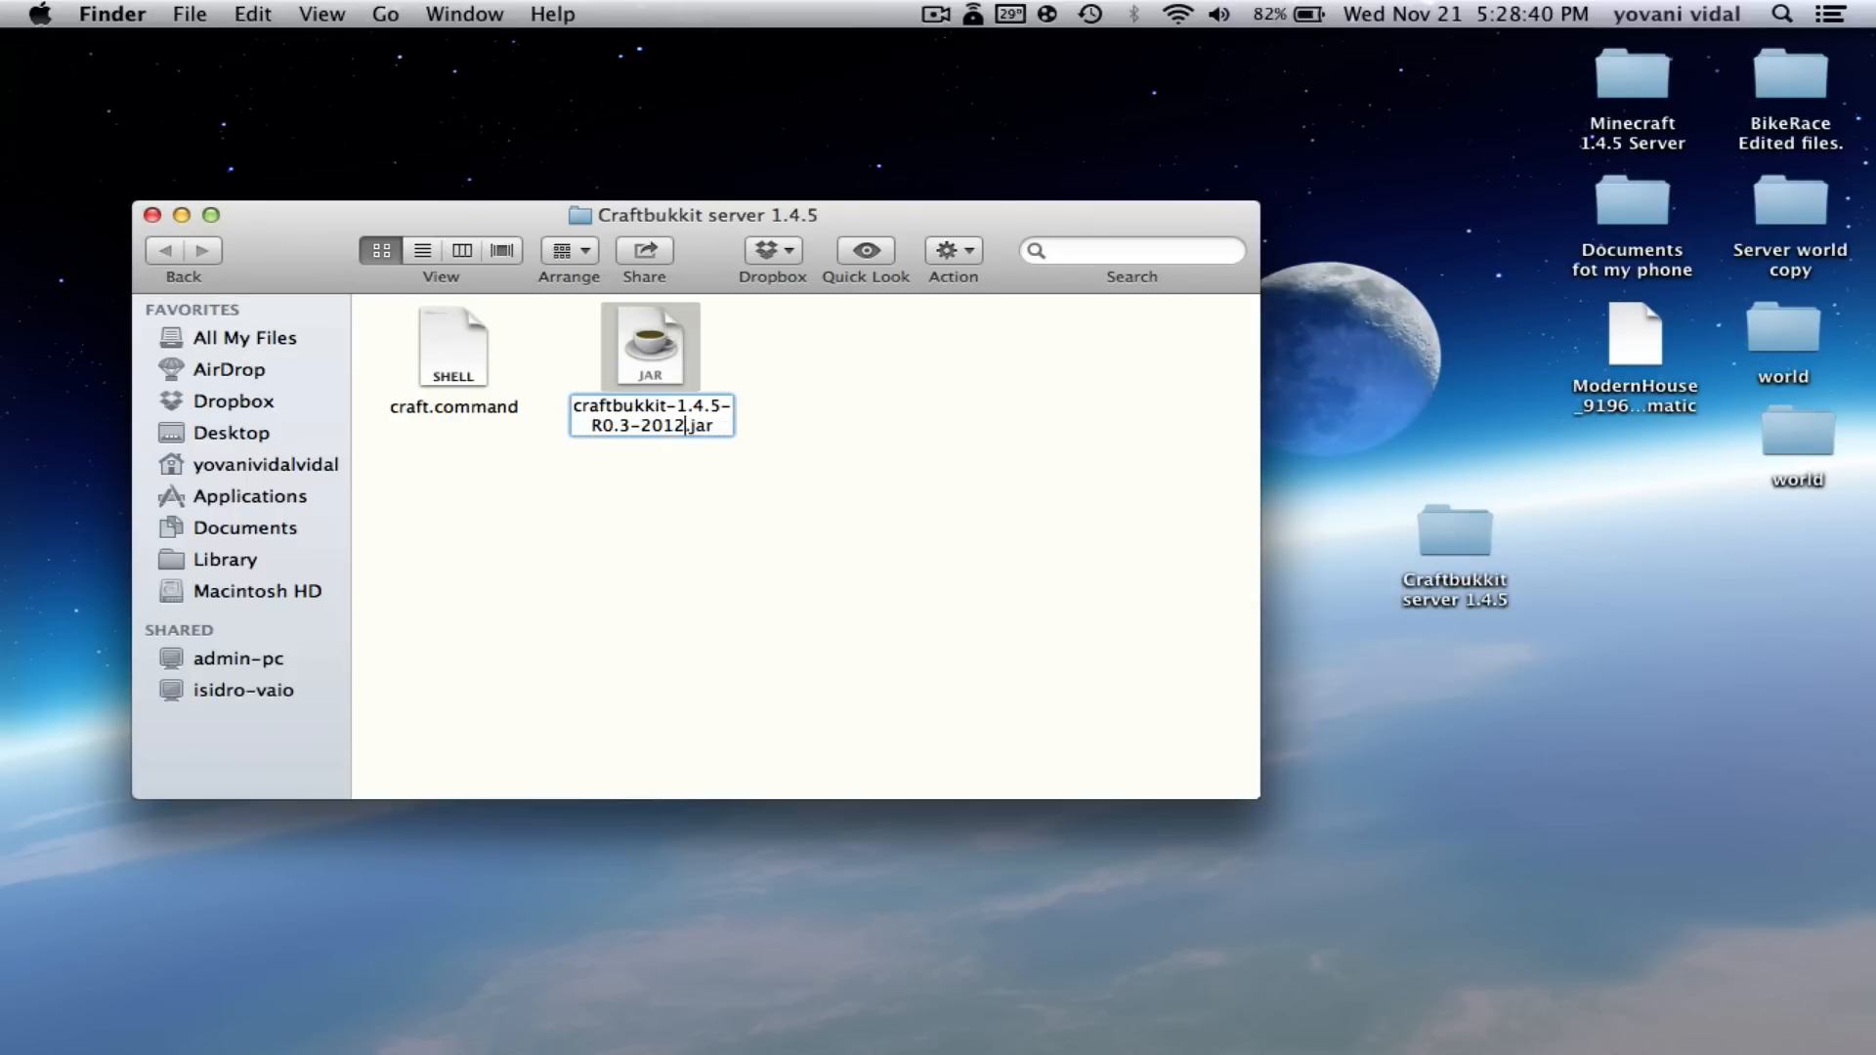
key(BackSpace)
key(BackSpace)
key(BackSpace)
key(BackSpace)
key(BackSpace)
key(BackSpace)
key(BackSpace)
key(BackSpace)
key(BackSpace)
key(BackSpace)
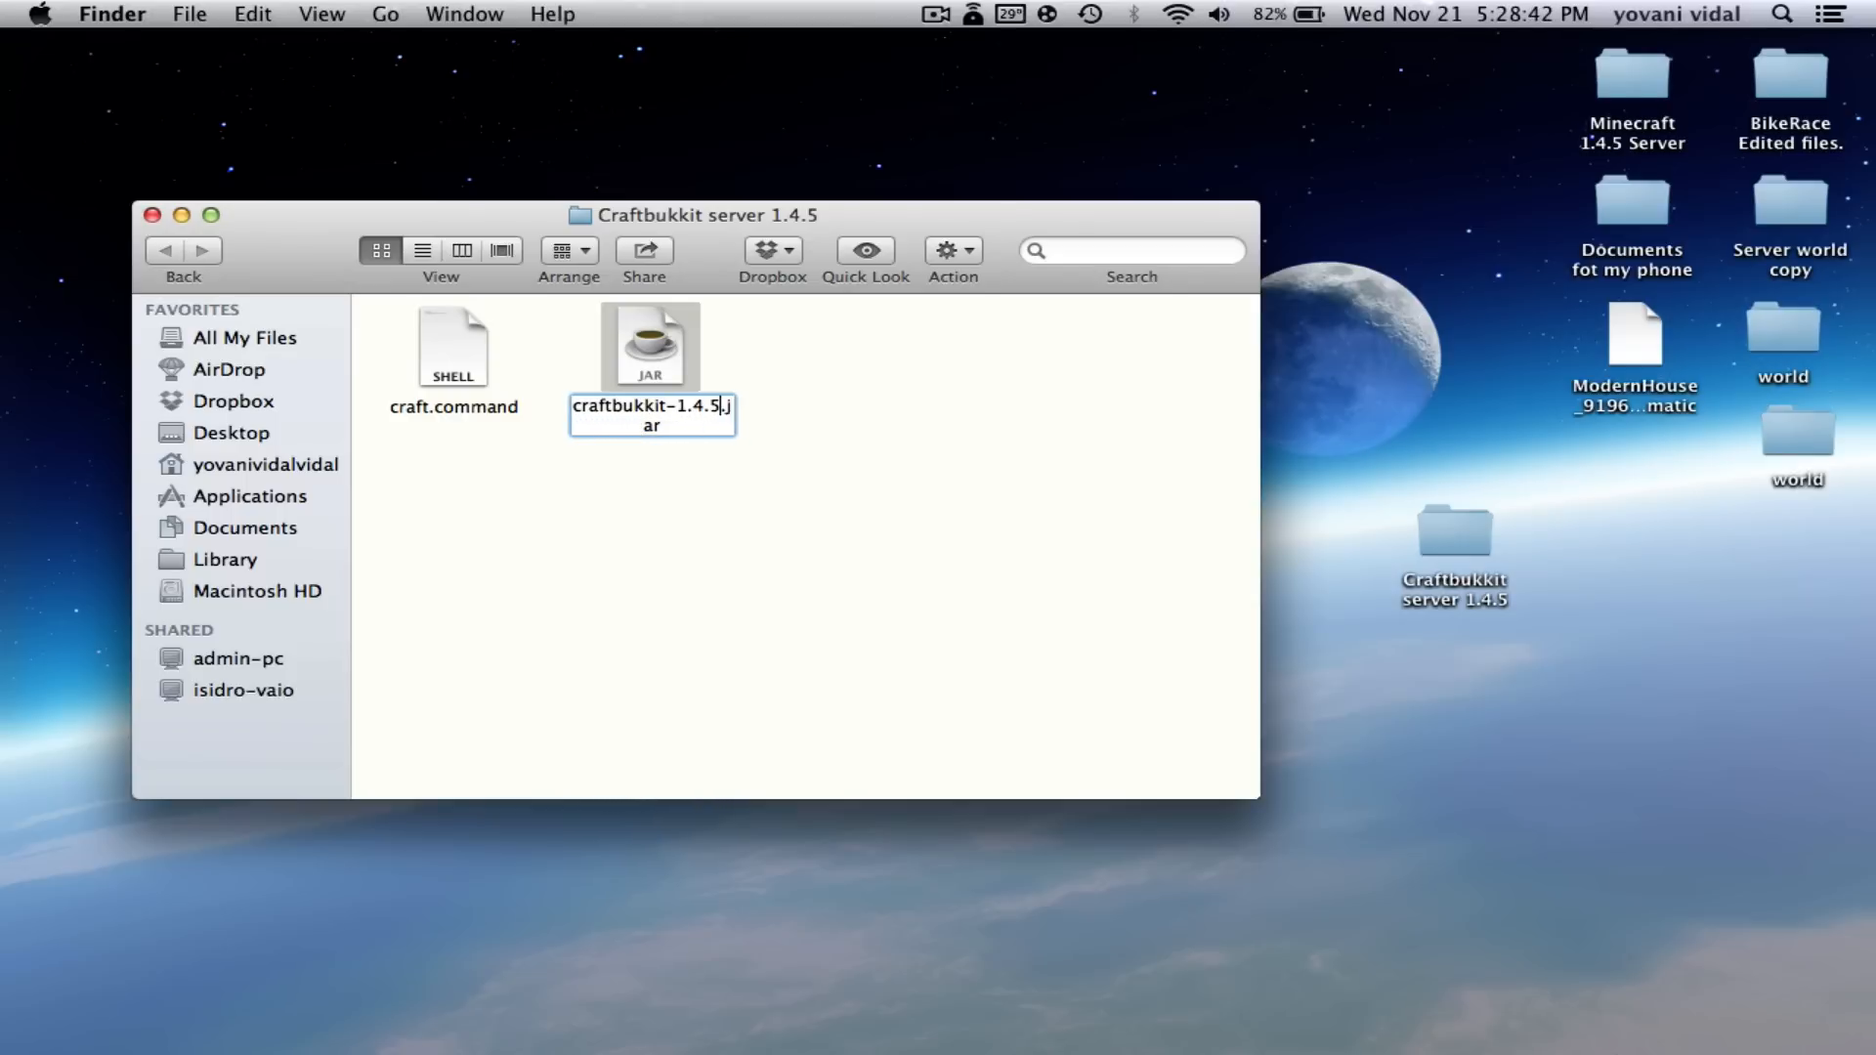
key(BackSpace)
key(BackSpace)
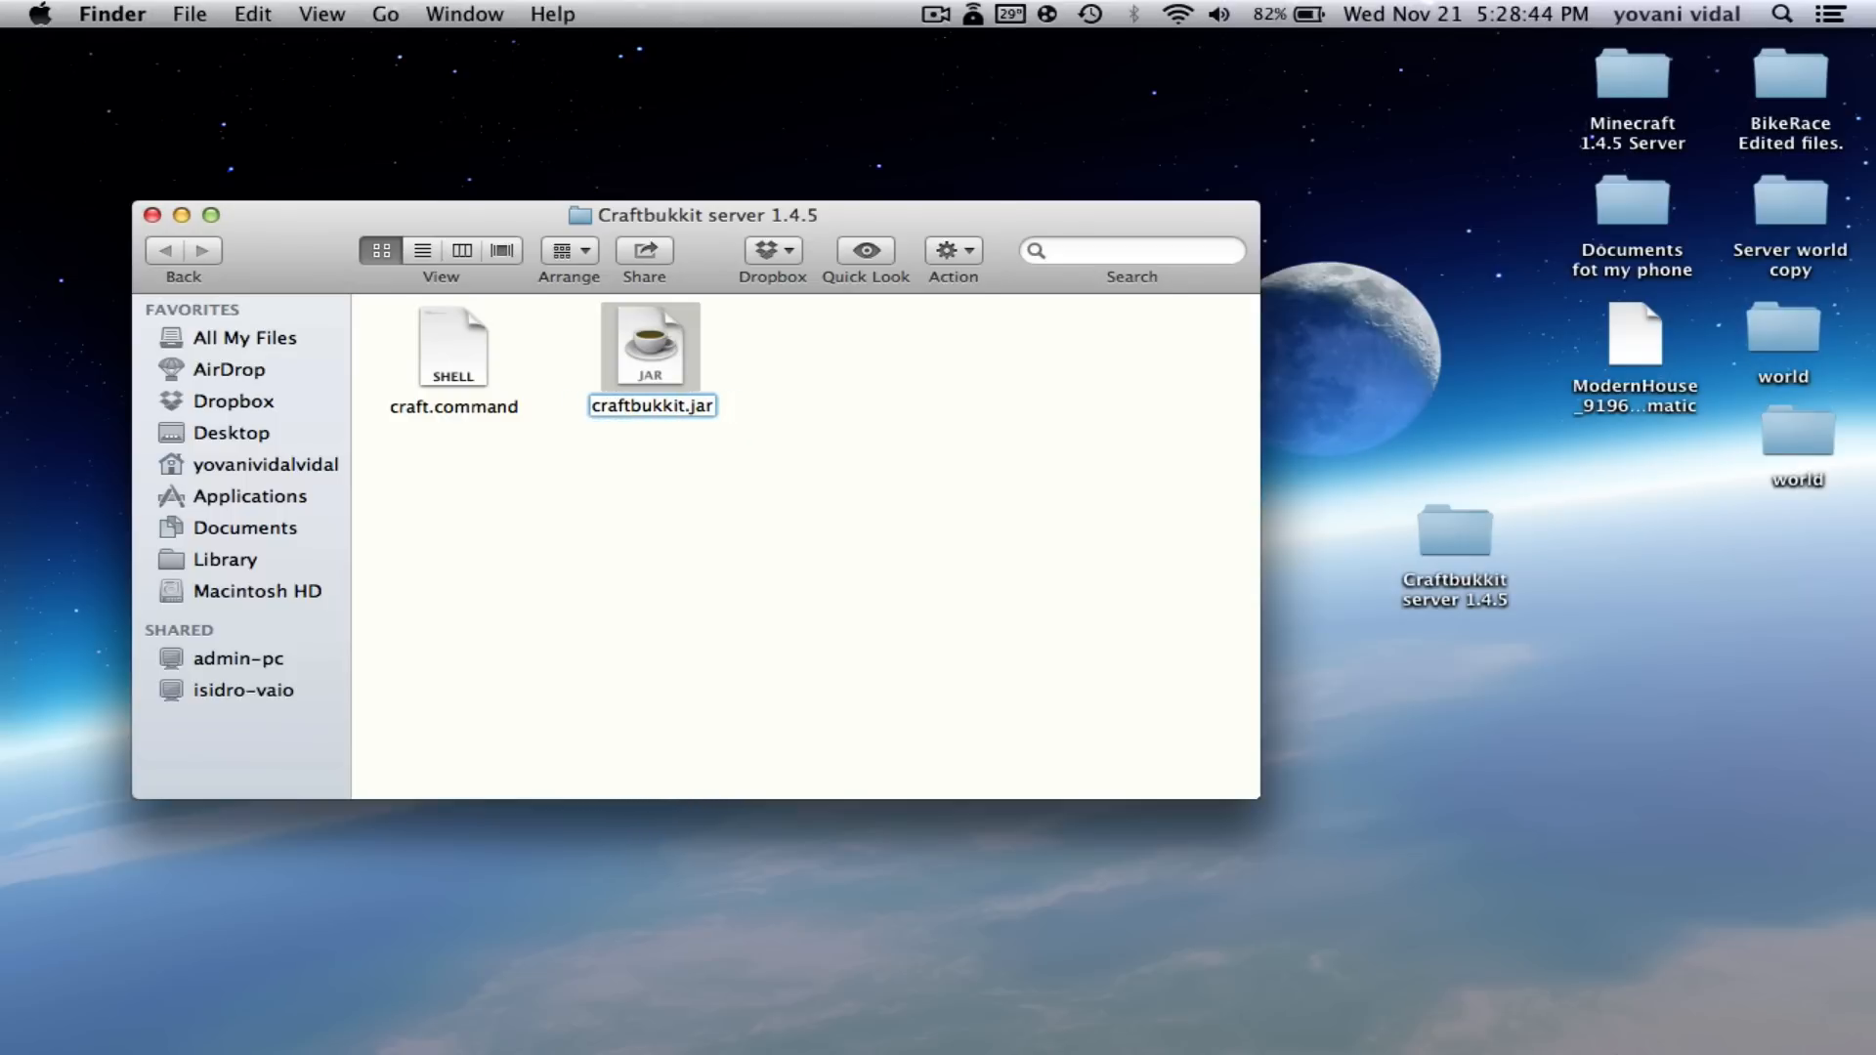
click(772, 411)
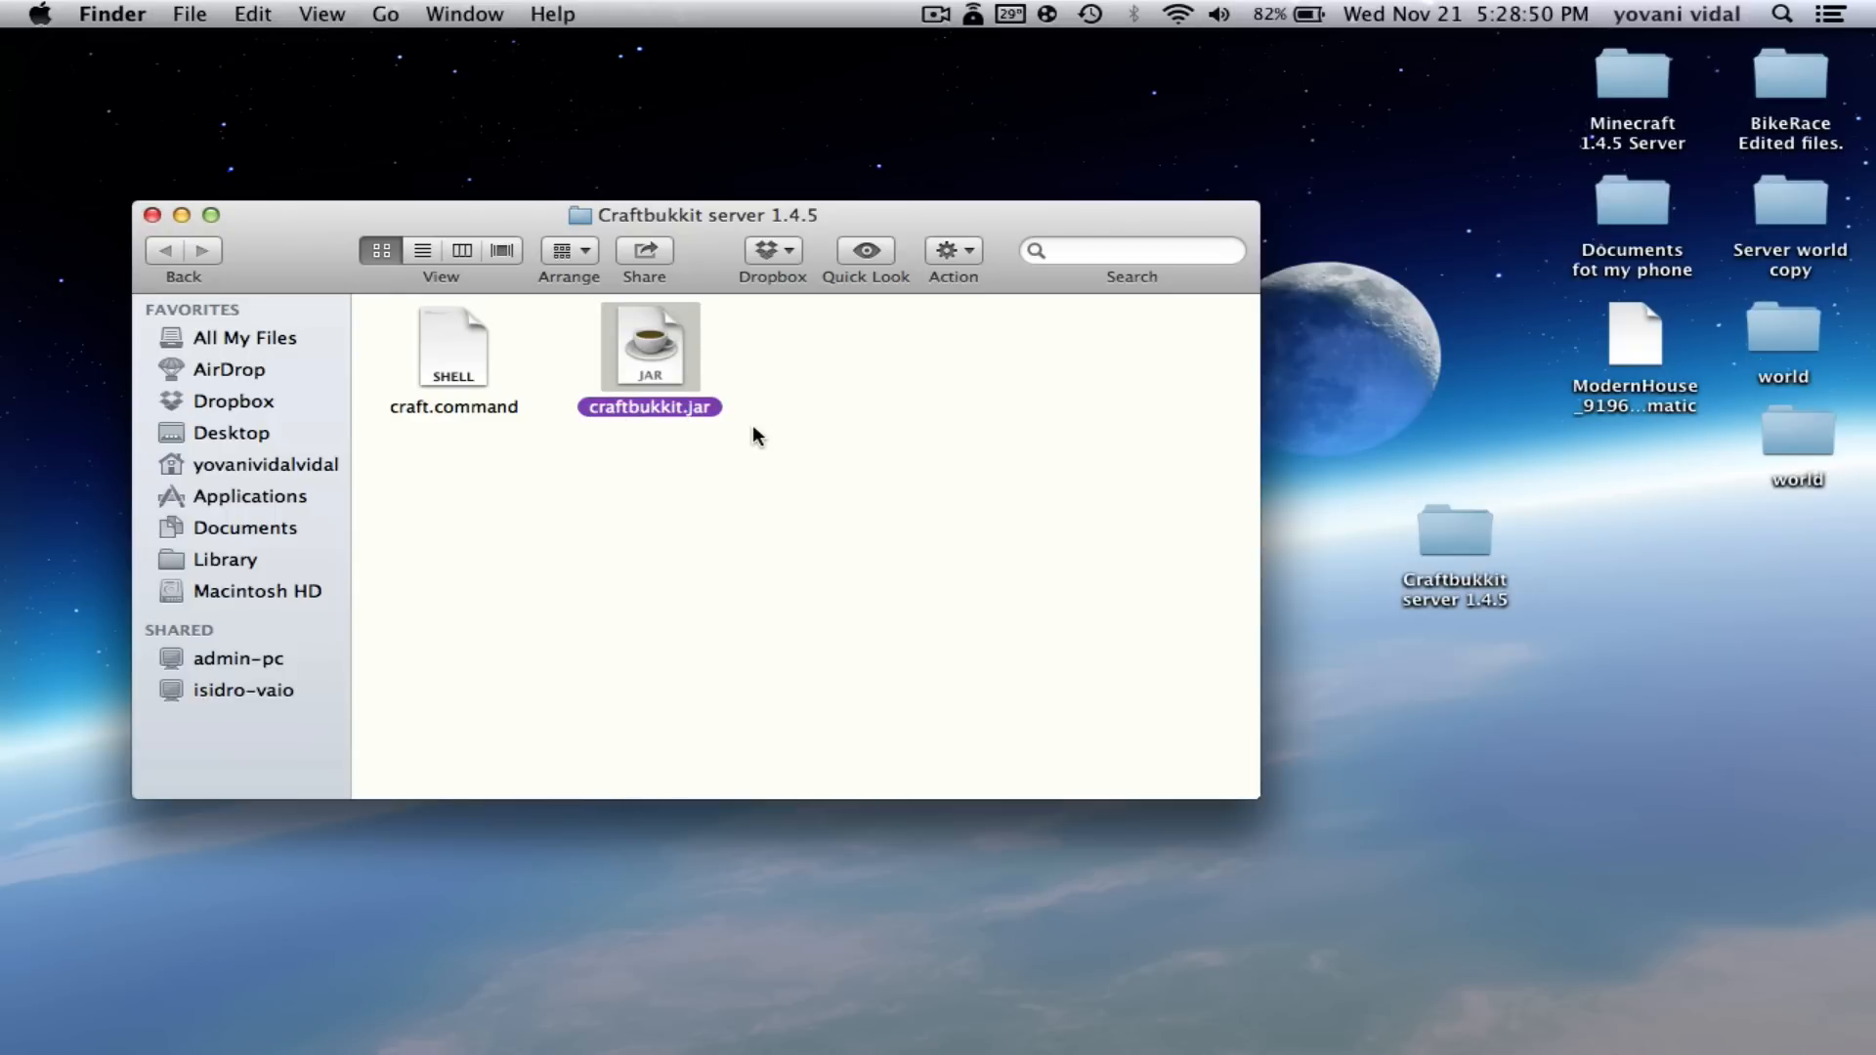
click(854, 418)
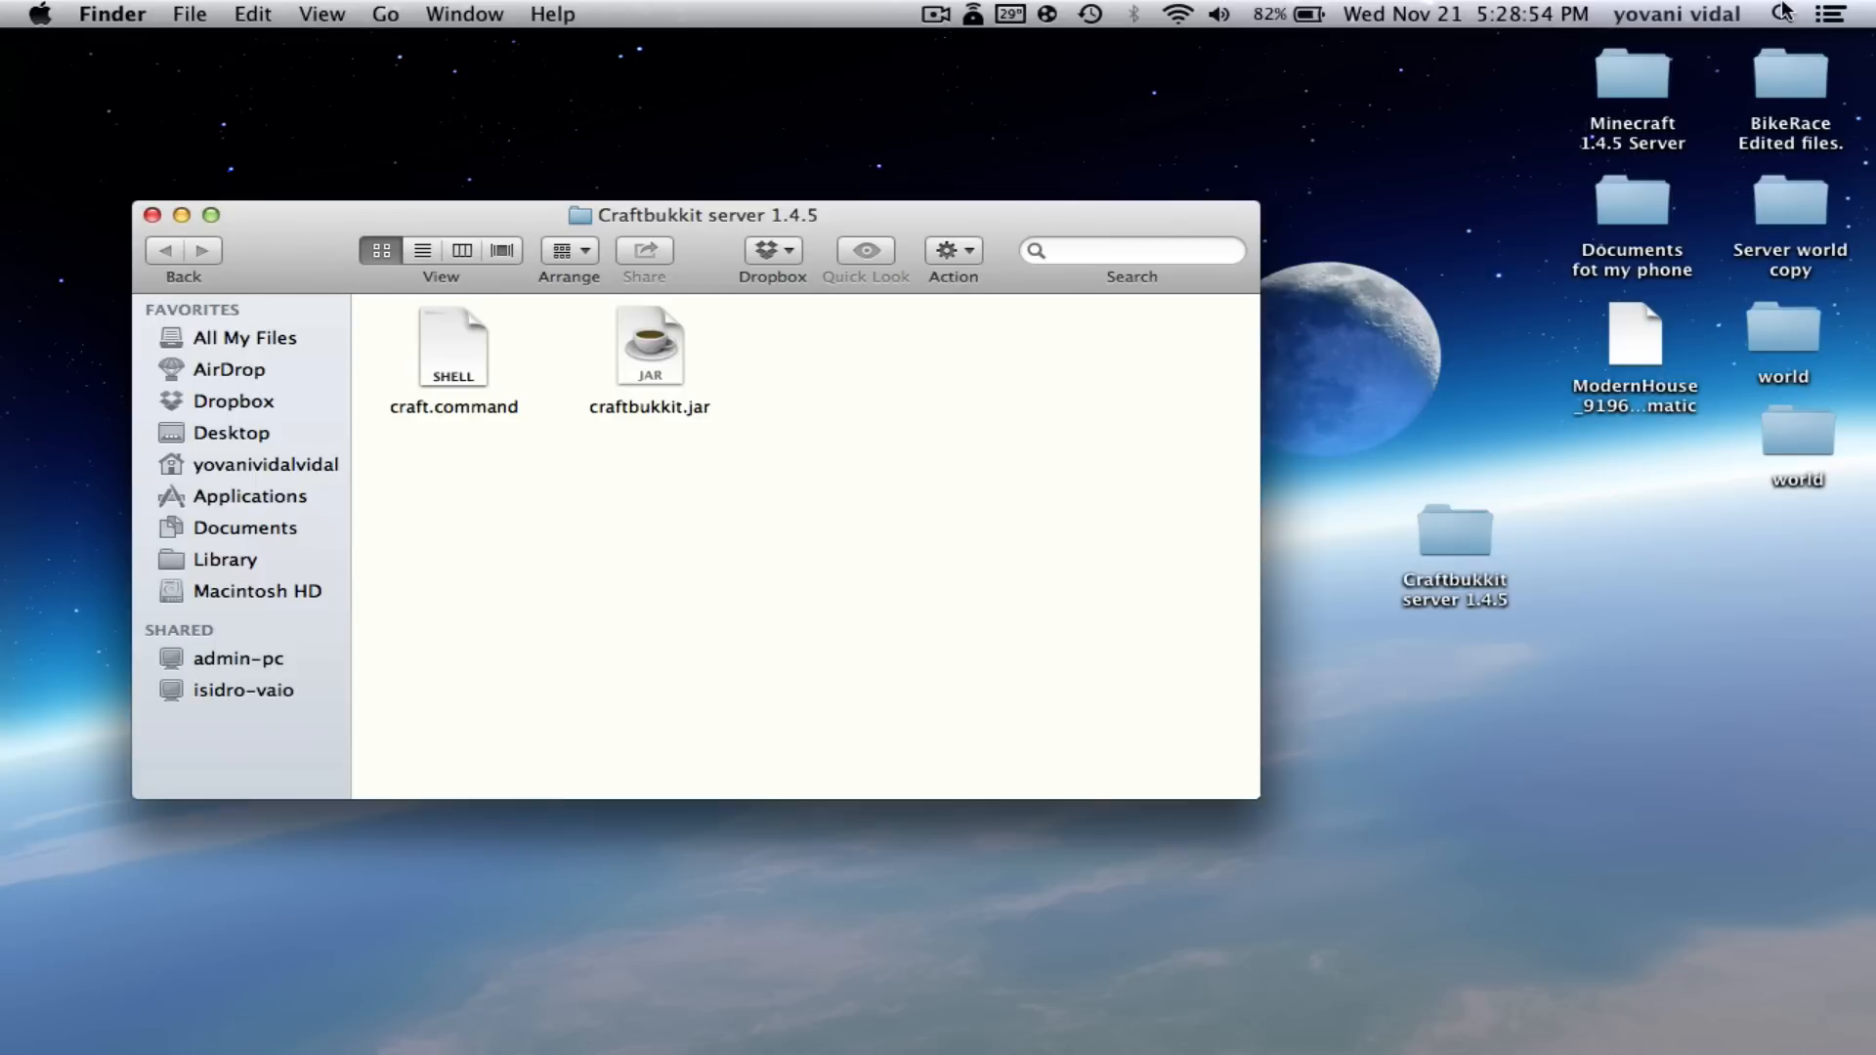
- Make craft.command executable by running chmod a+x on its path in Terminal
click(1782, 14)
text(ter)
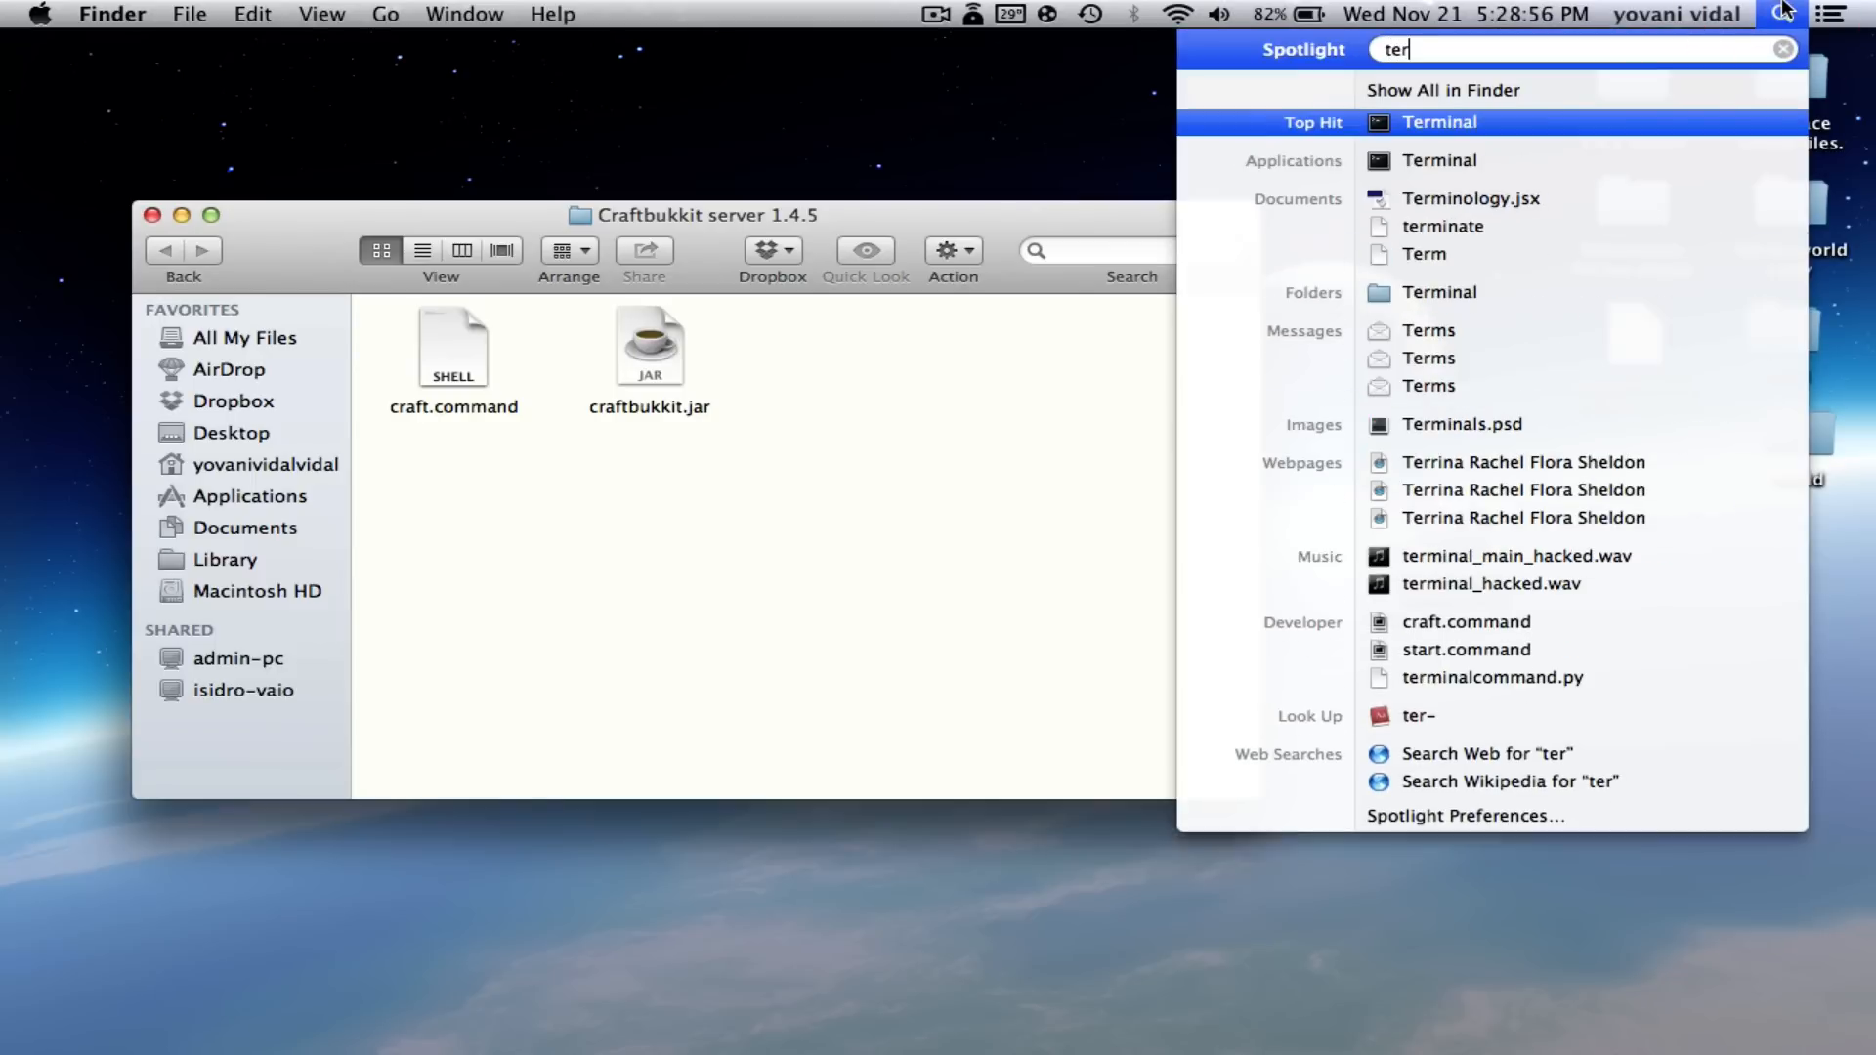
key(Return)
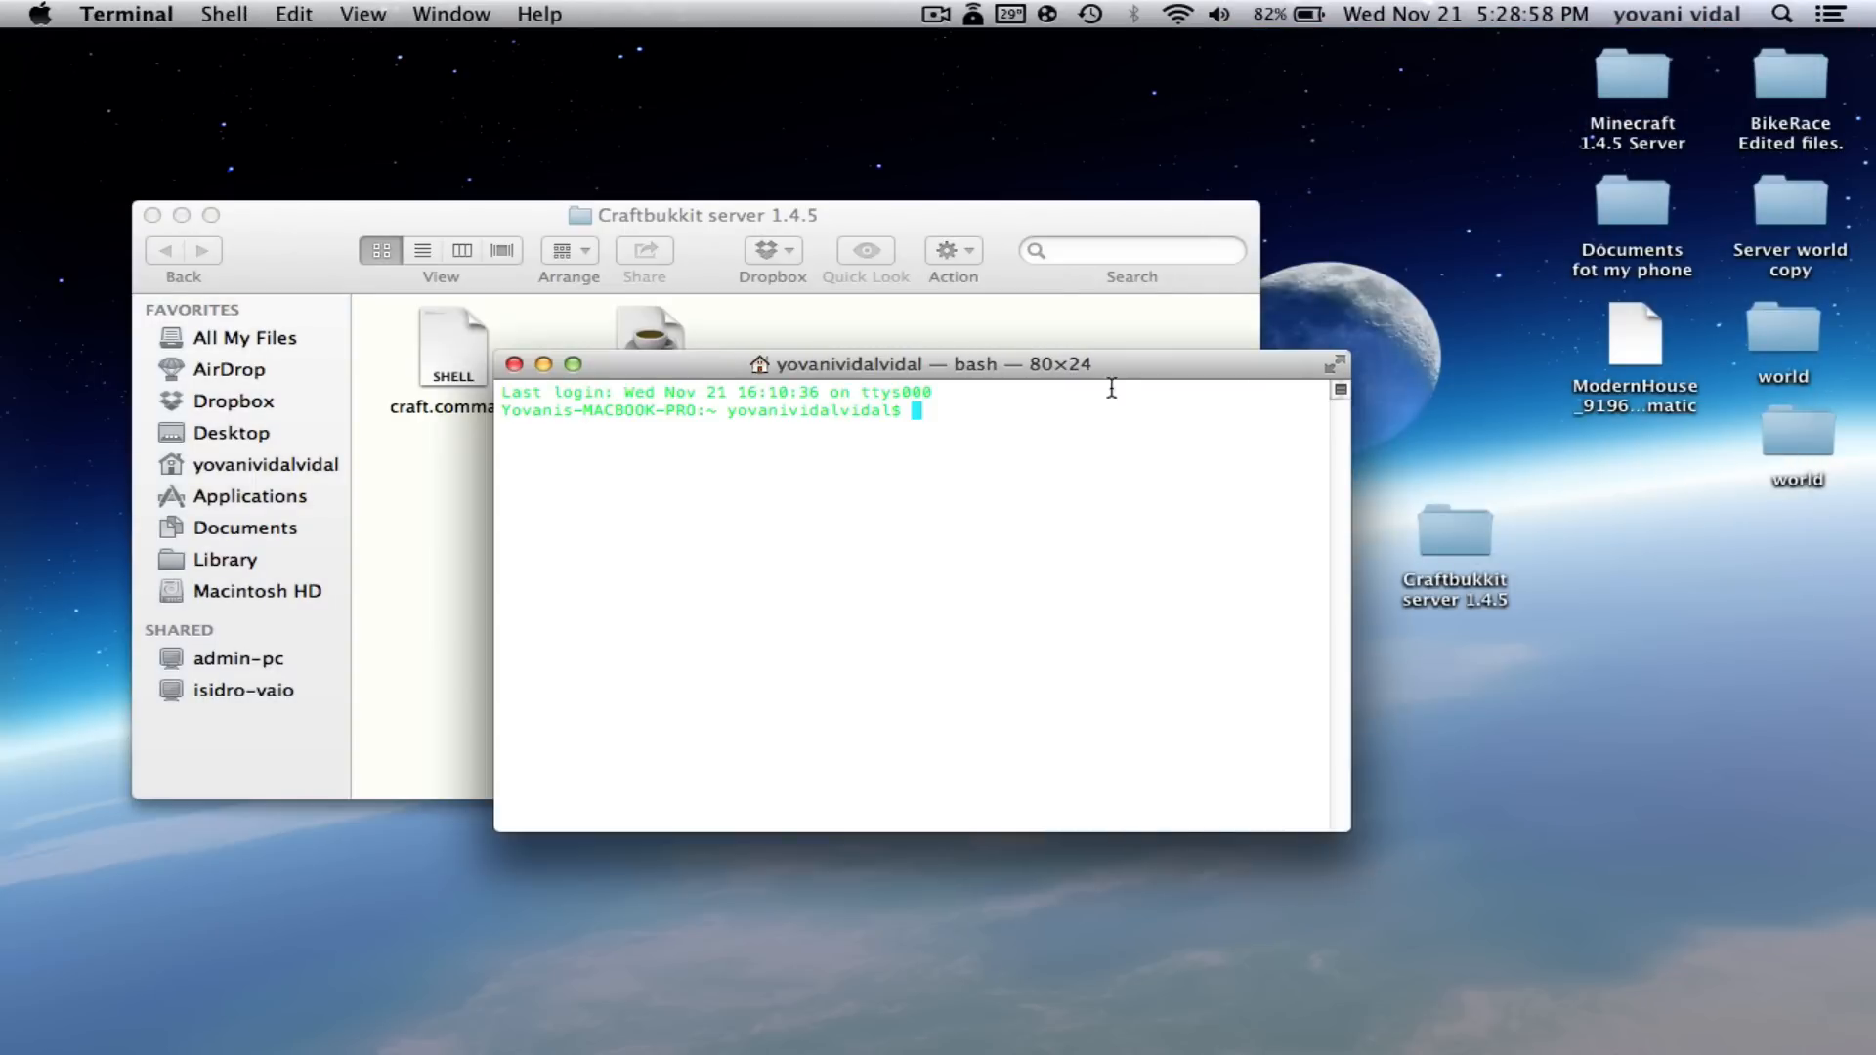
drag(1110, 366, 1118, 530)
click(1069, 594)
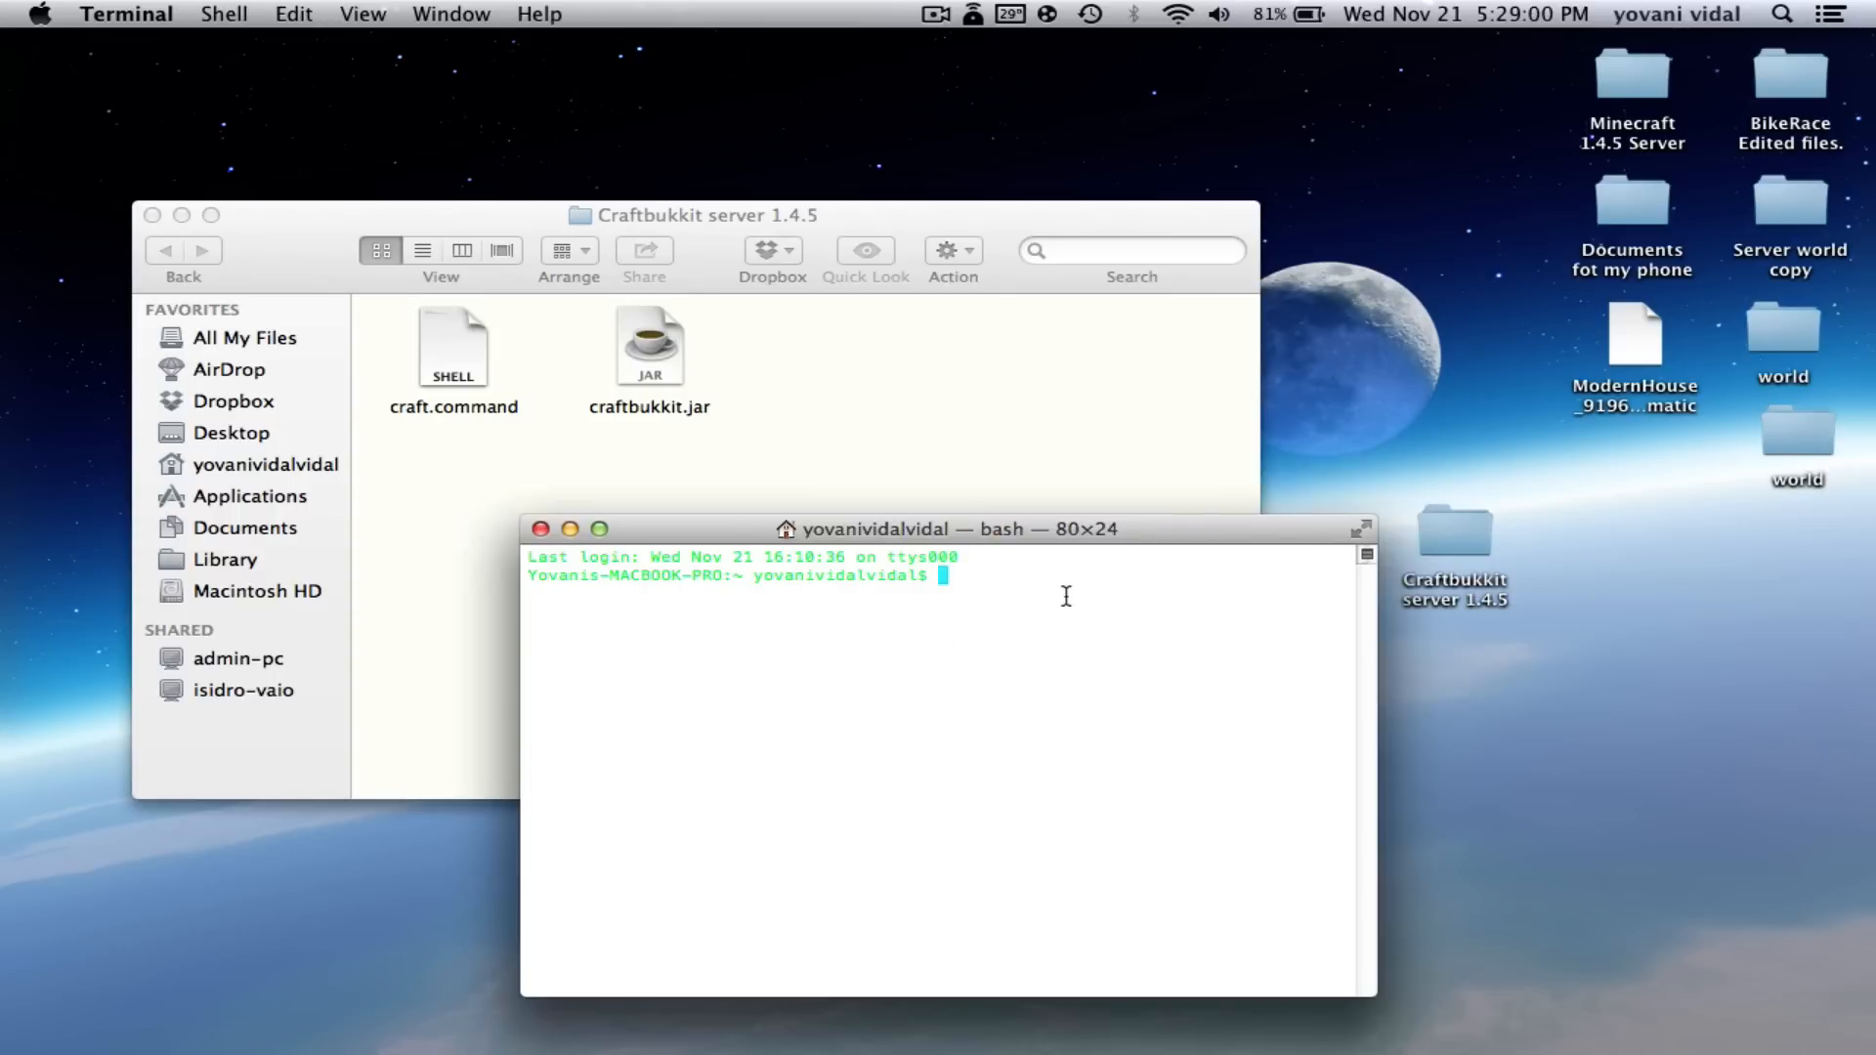
text(chmod a+x)
drag(439, 362, 1065, 627)
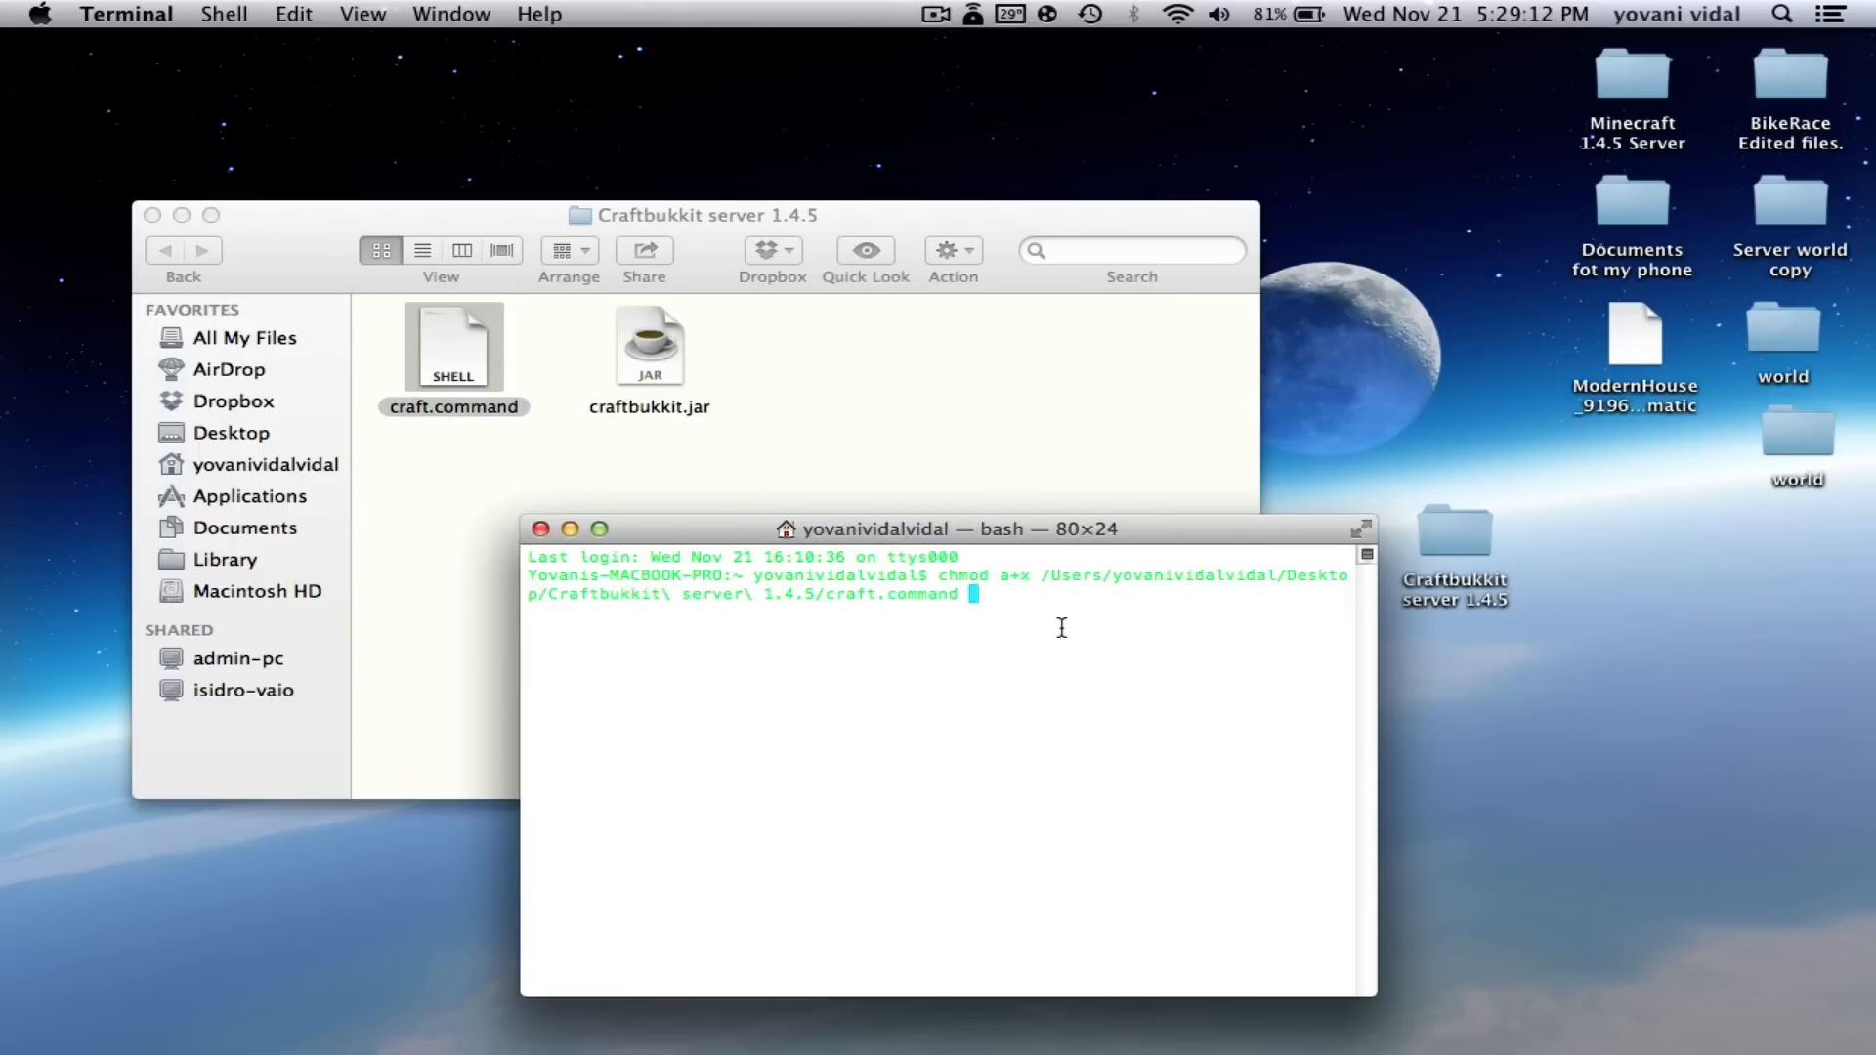
key(Return)
- Close Terminal and double-click craft.command to launch the CraftBukkit server
click(540, 529)
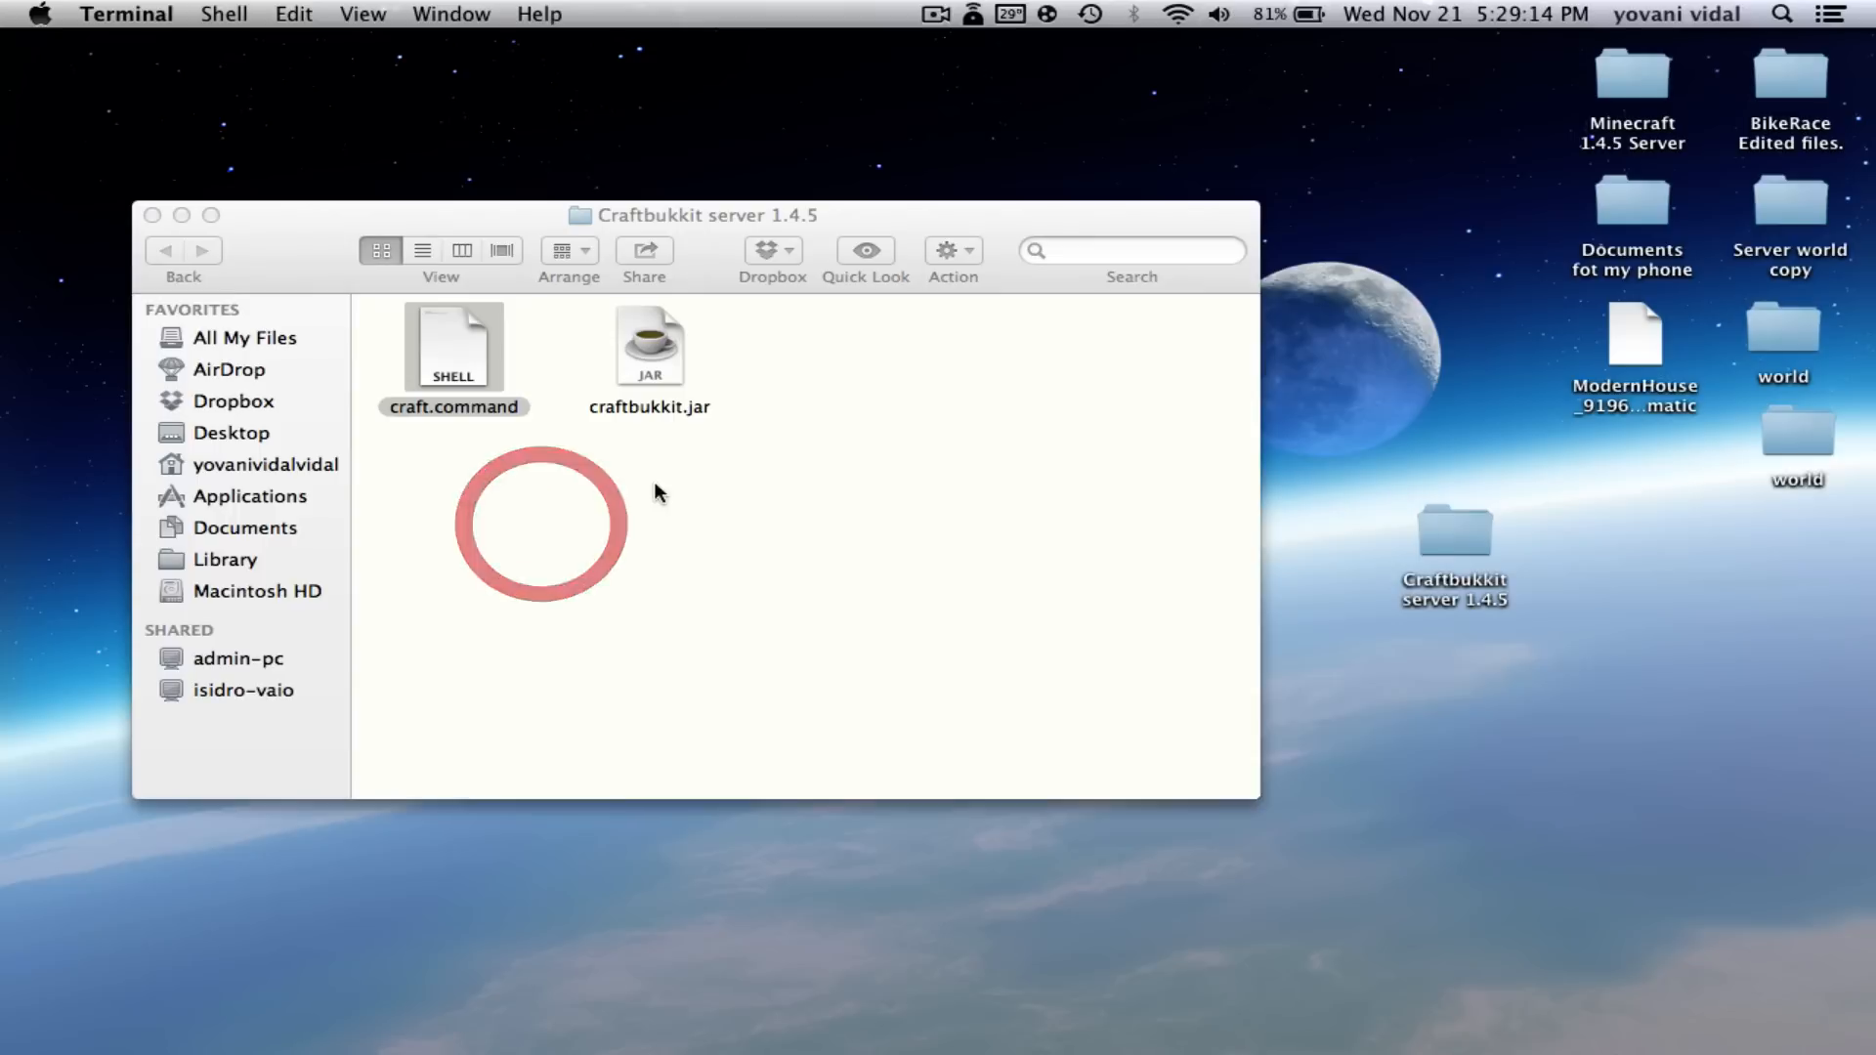
click(648, 469)
click(687, 471)
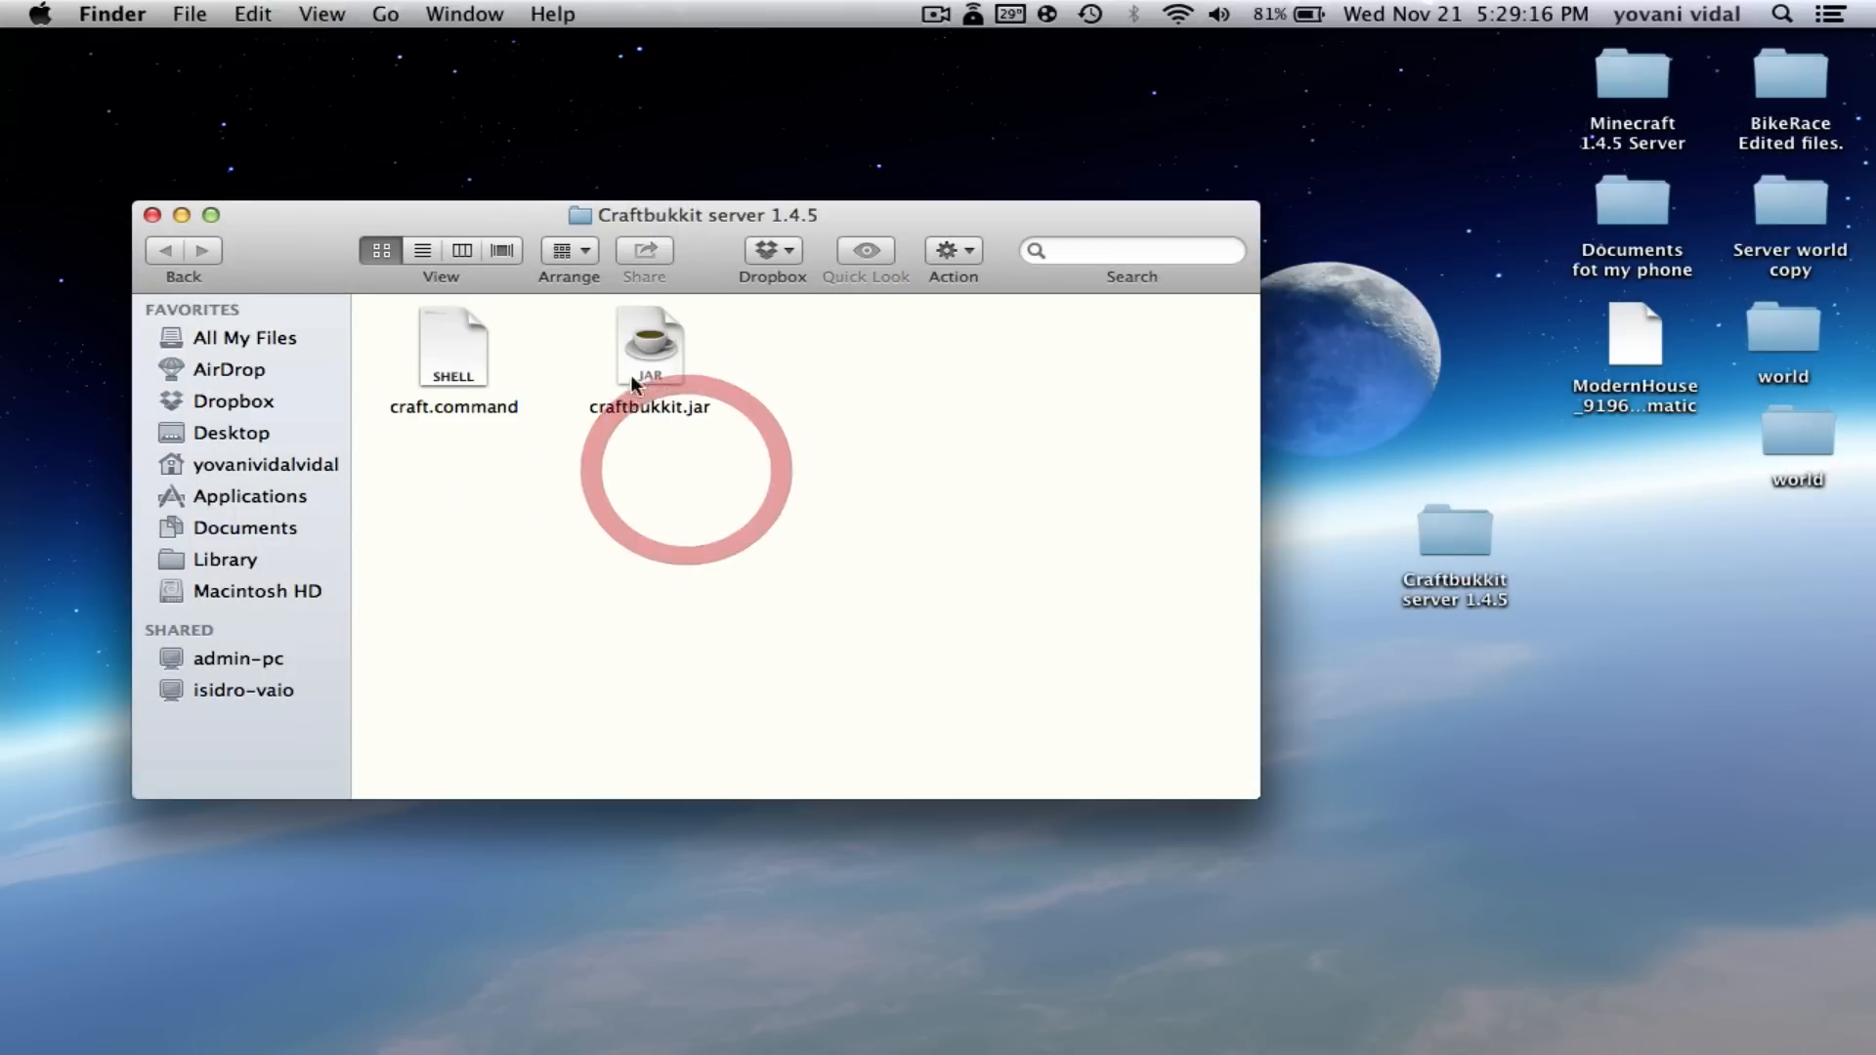
double_click(448, 354)
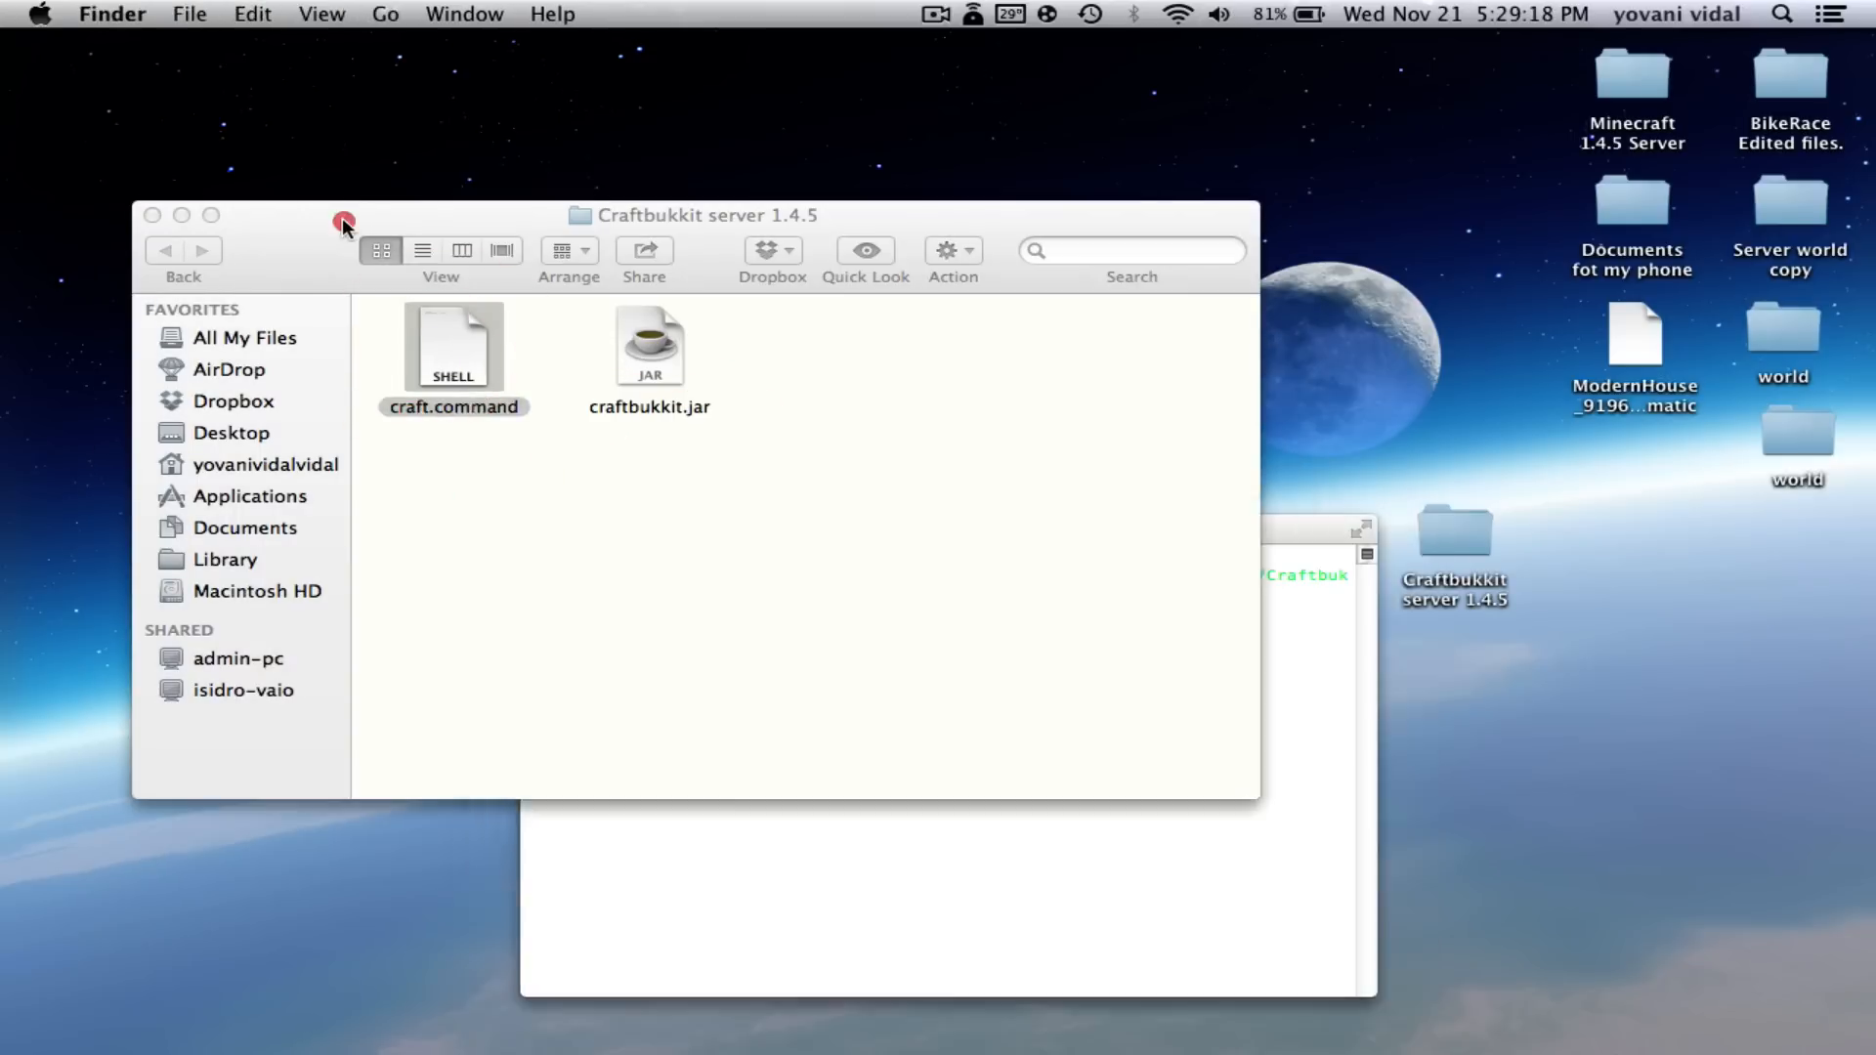
drag(342, 216, 310, 55)
- Let the server finish starting, then shut it down with the stop command and close the console
click(772, 796)
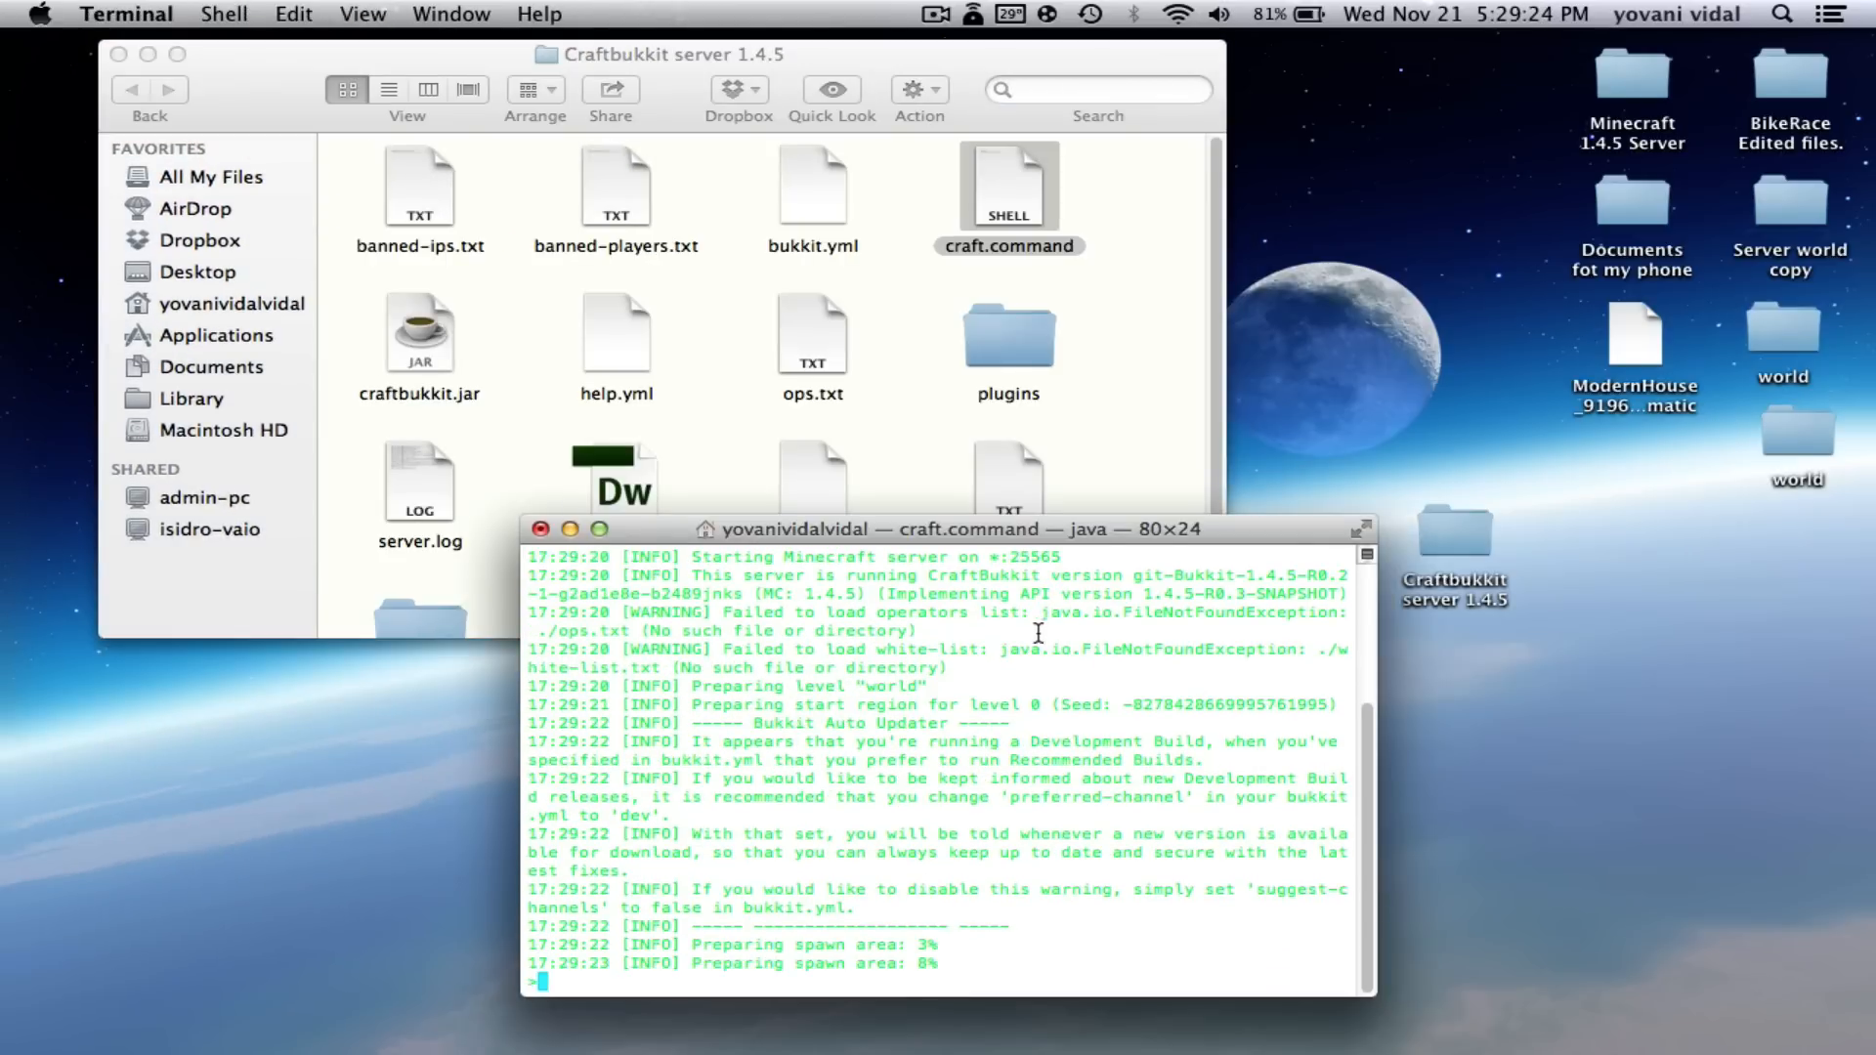
scroll(922, 426, down, 2)
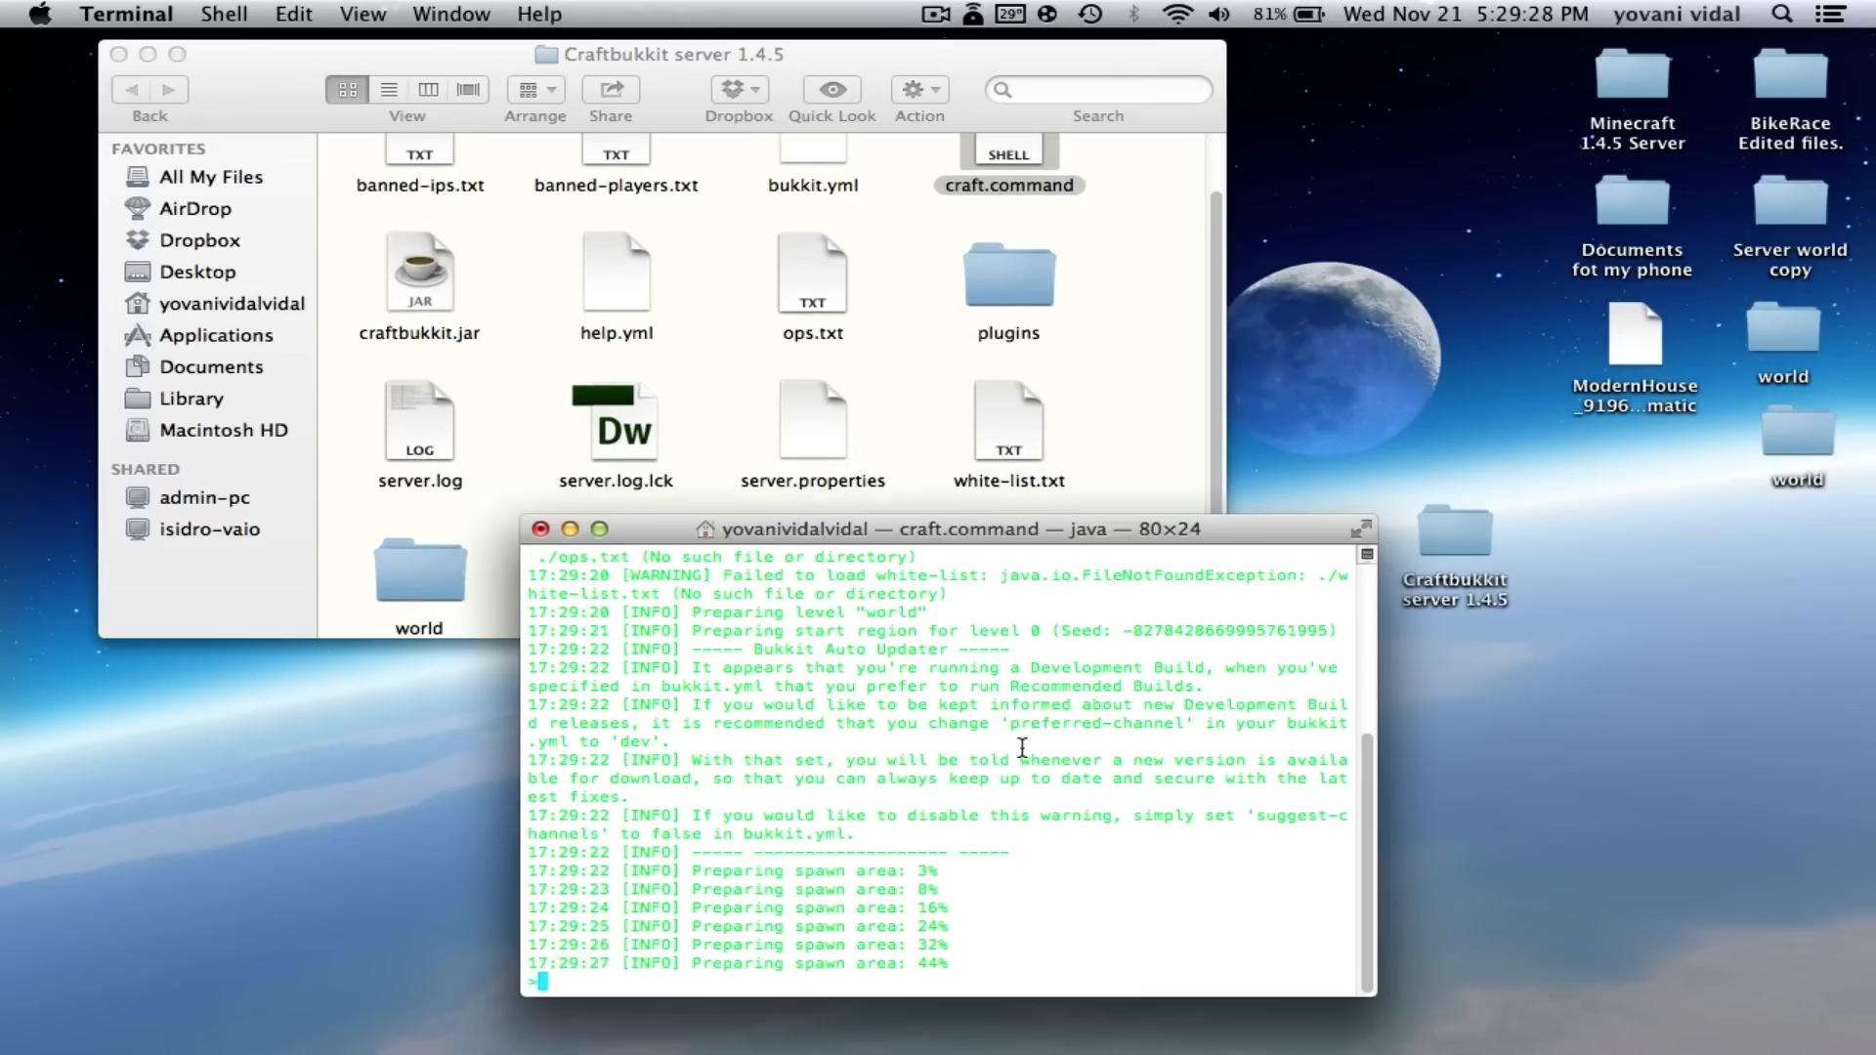
drag(879, 535, 1088, 520)
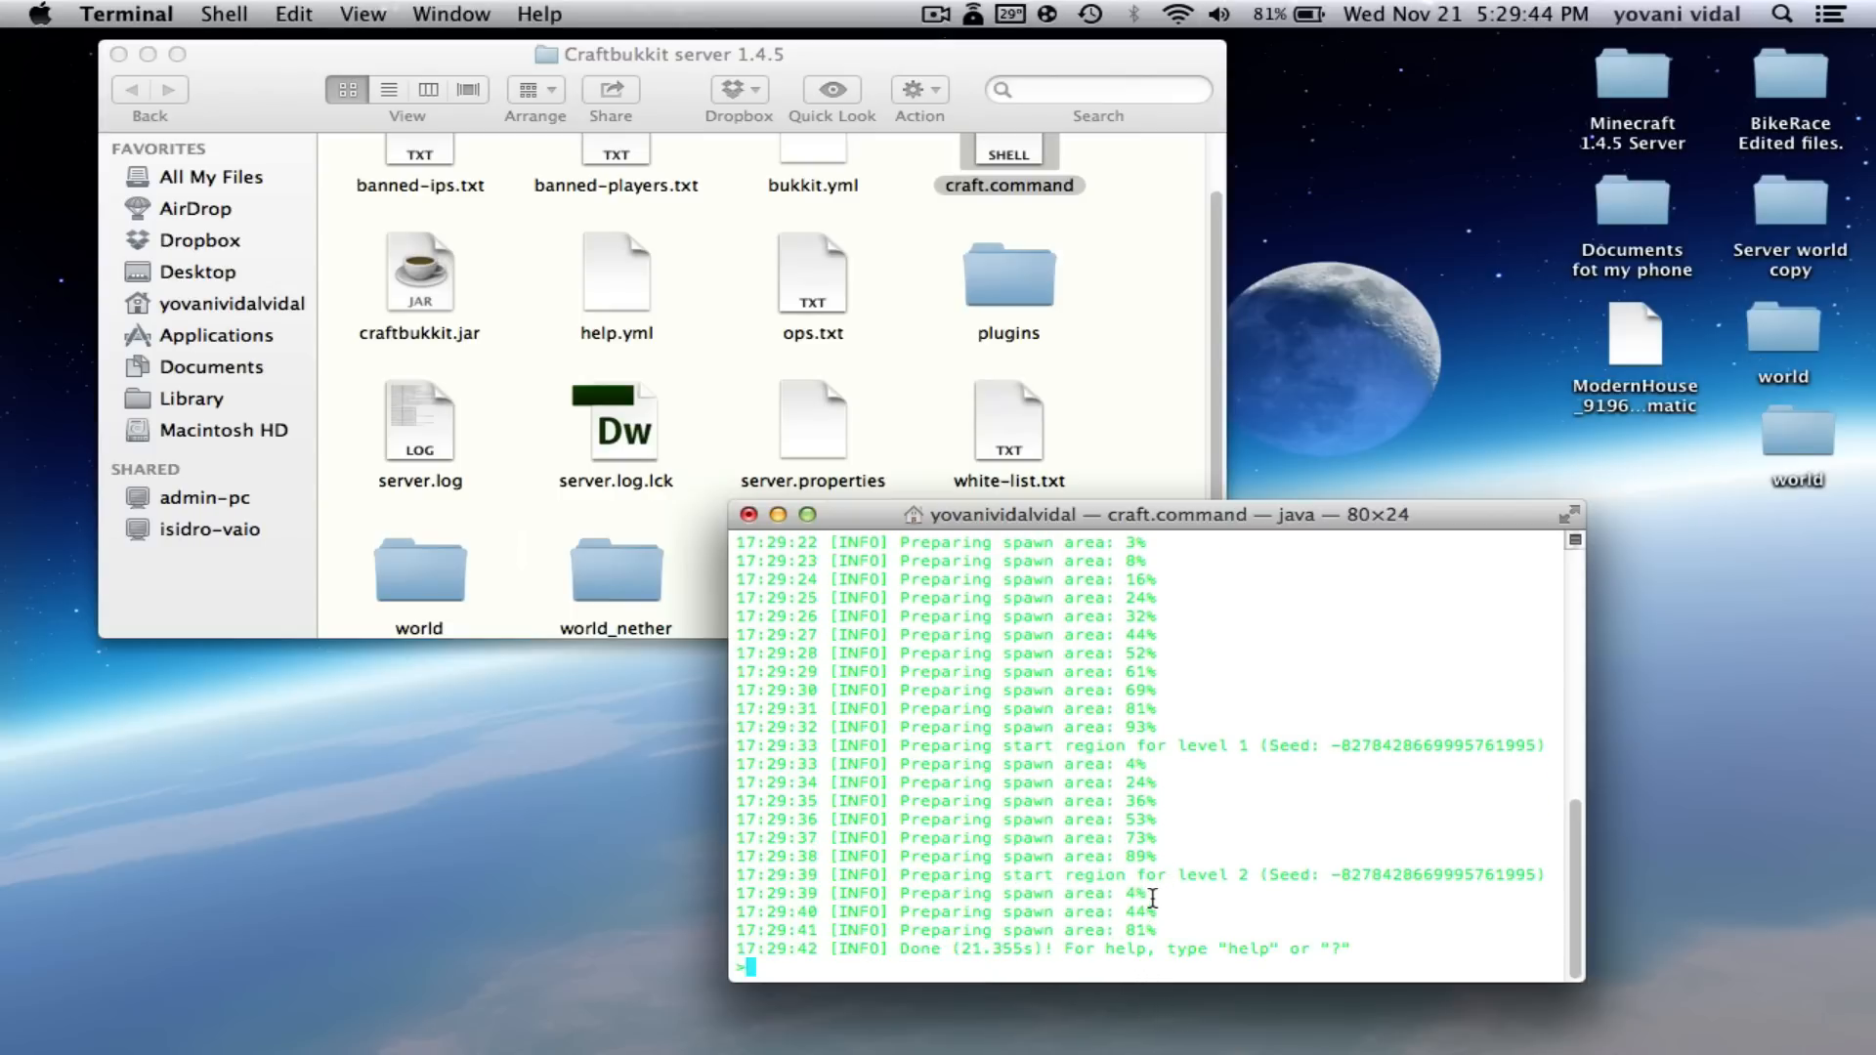
click(1105, 920)
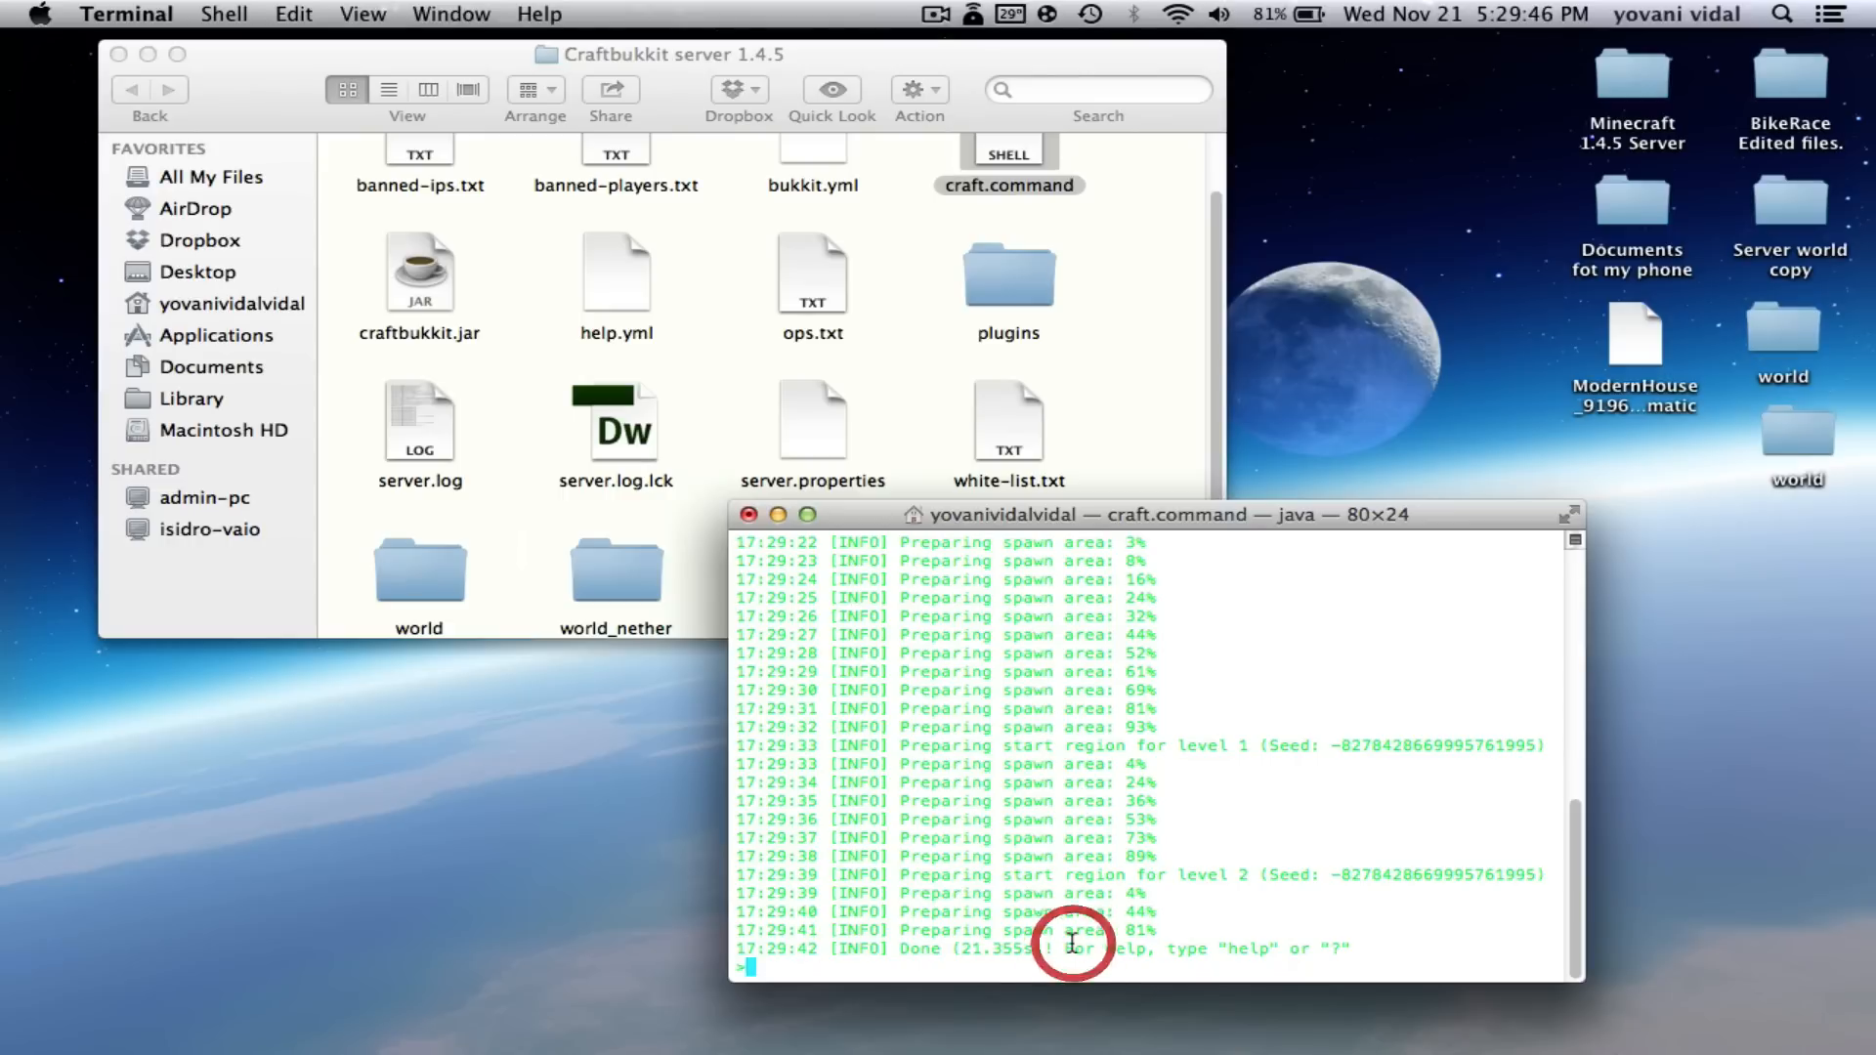
text(stop)
key(Return)
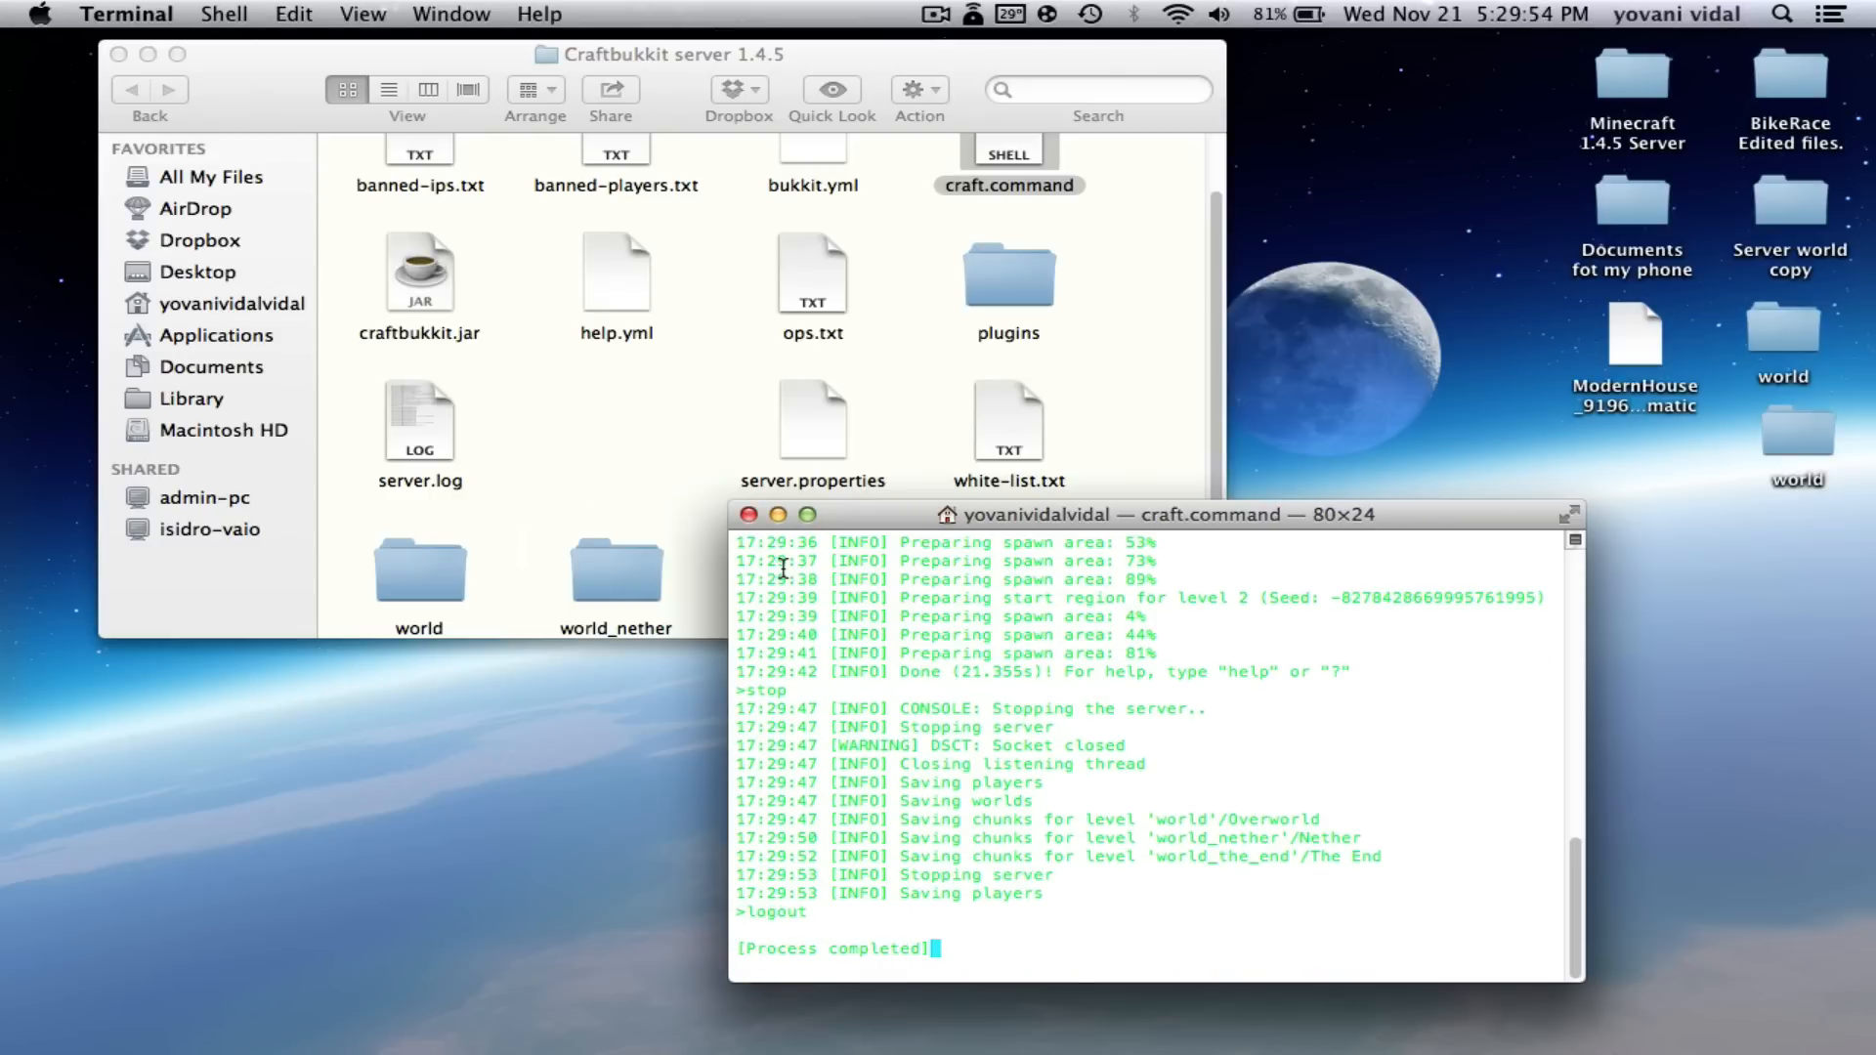
click(749, 514)
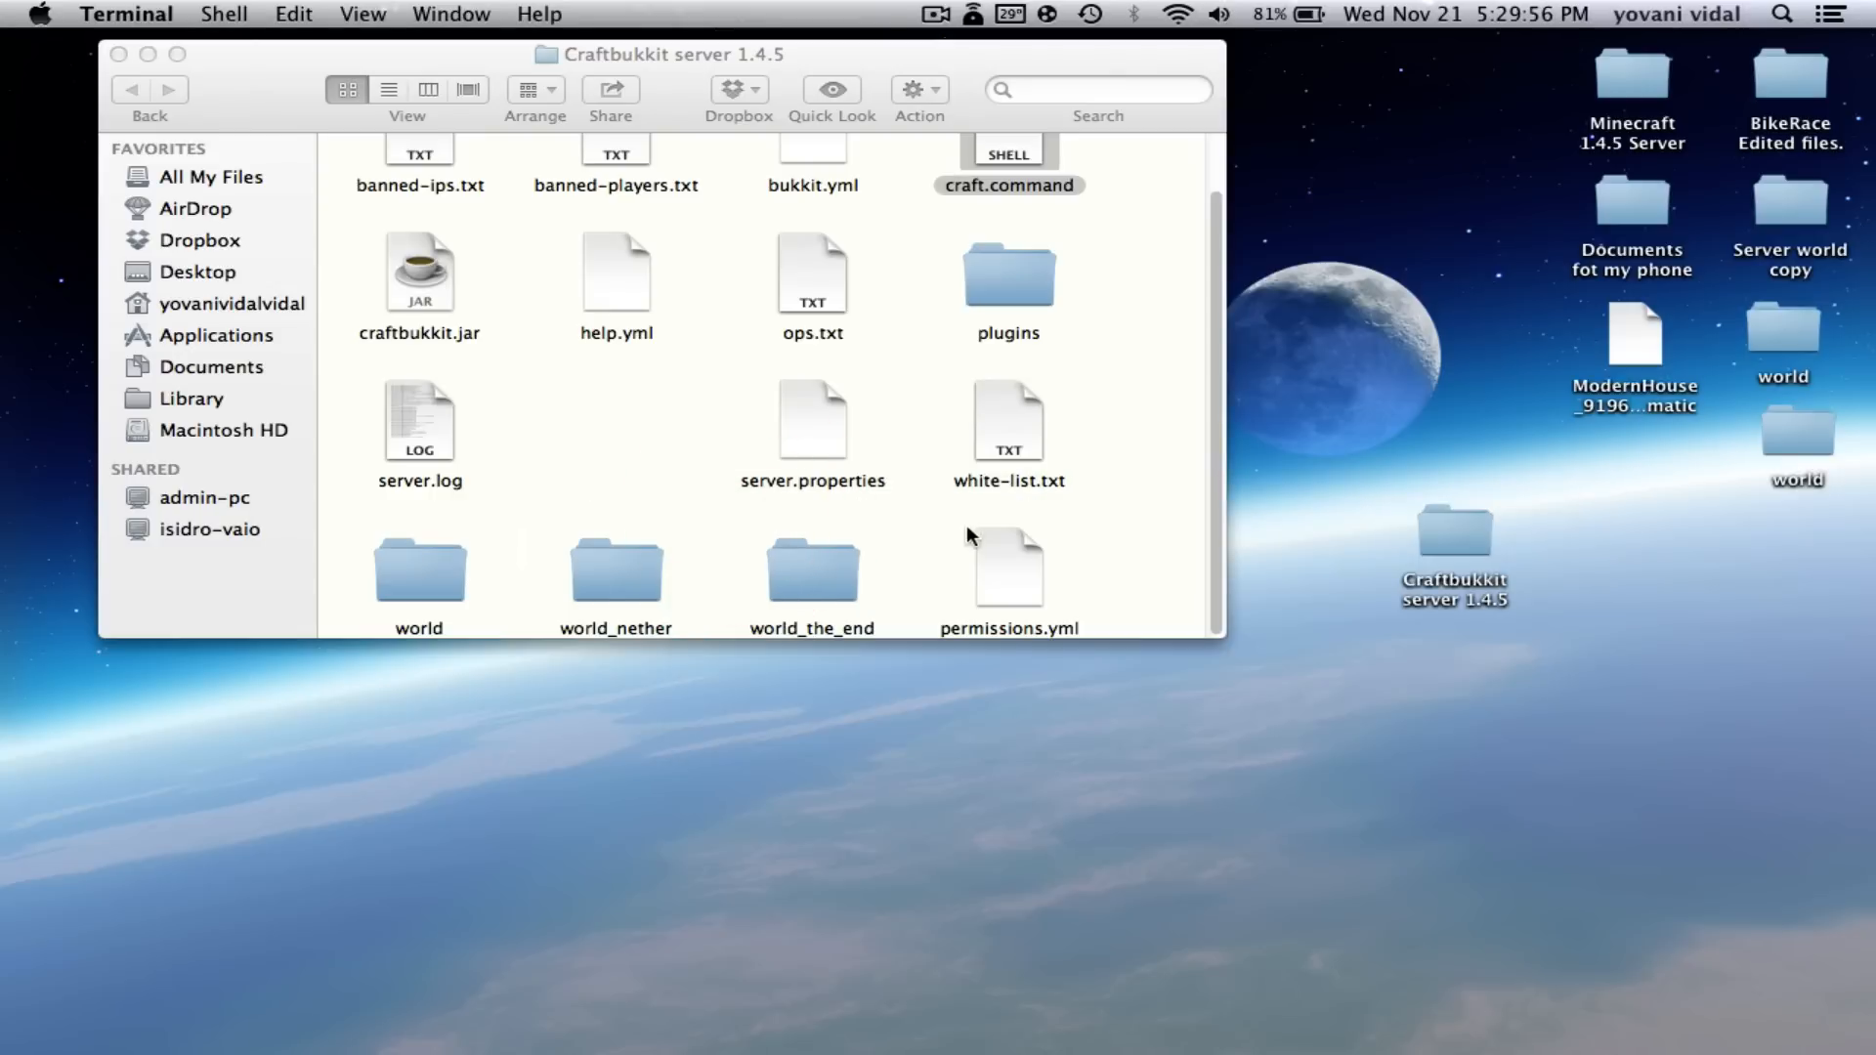
- Select craft.command in the server folder and bring up its context menu
click(1156, 518)
click(1193, 754)
click(1495, 657)
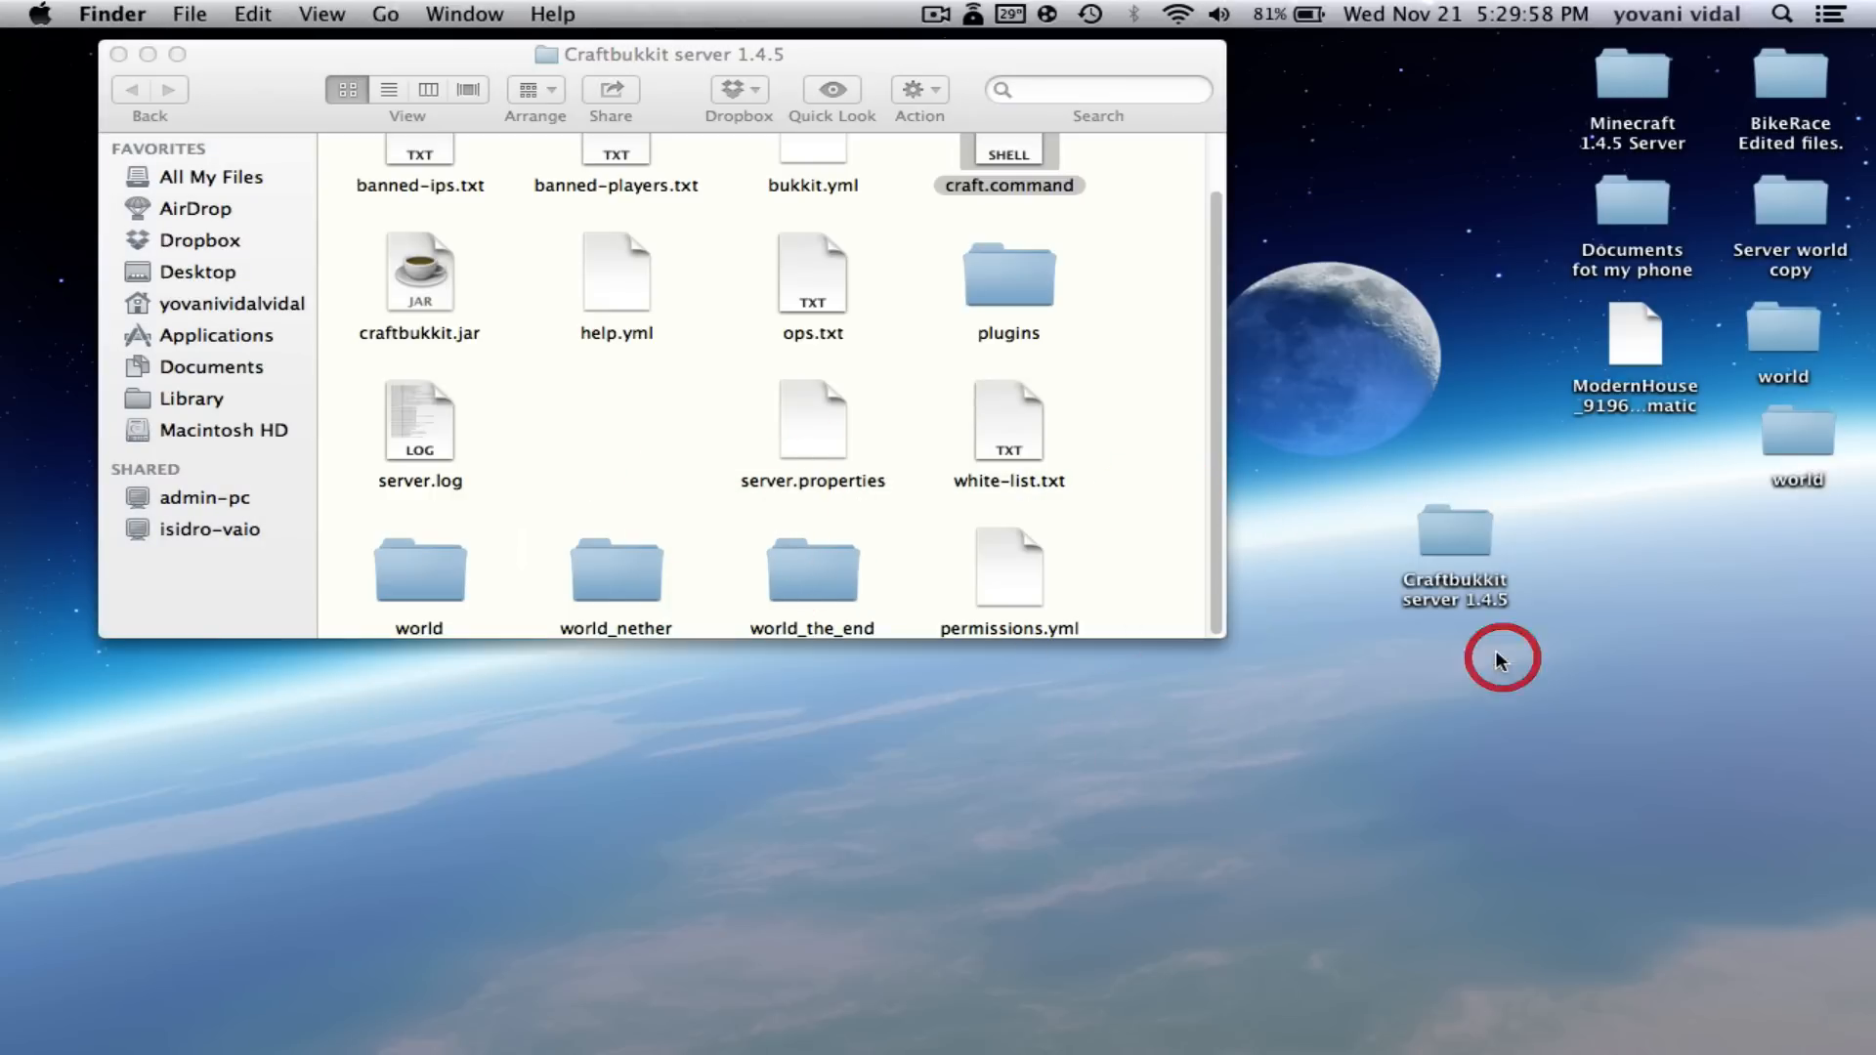
scroll(899, 384, up, 3)
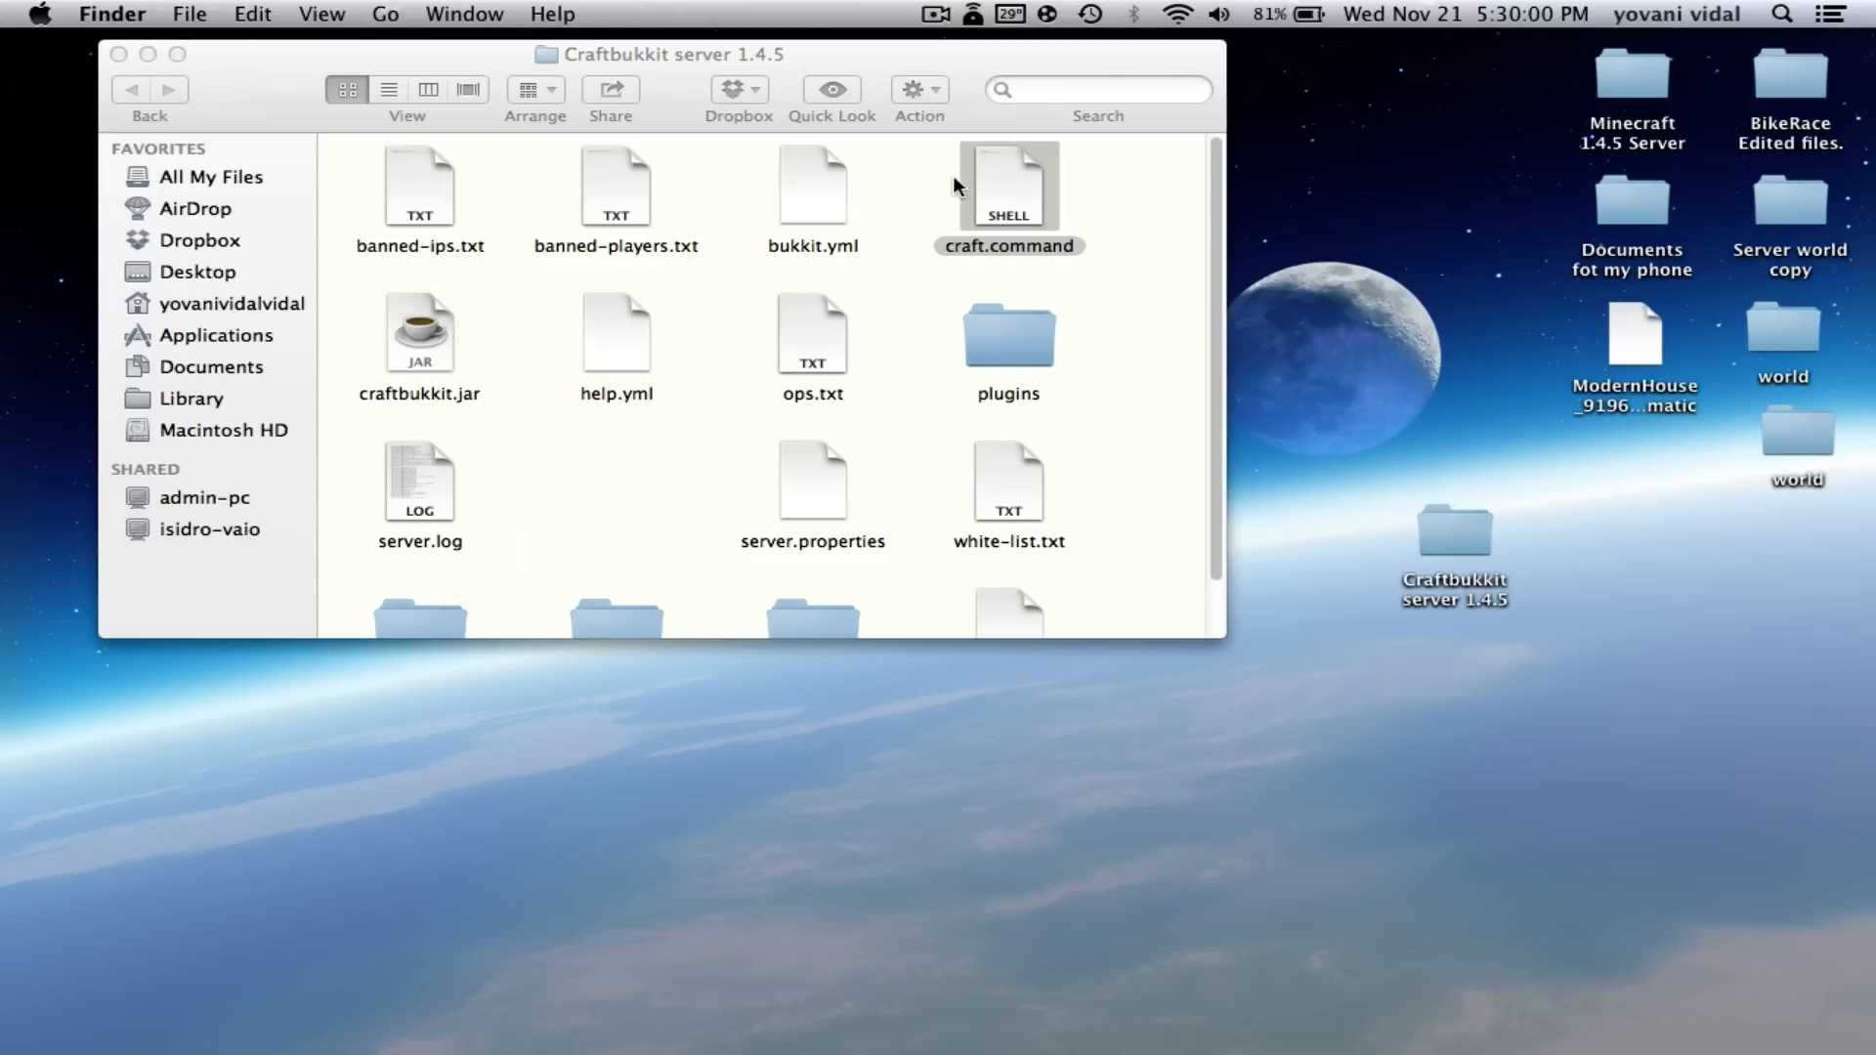
click(1007, 191)
right_click(1018, 201)
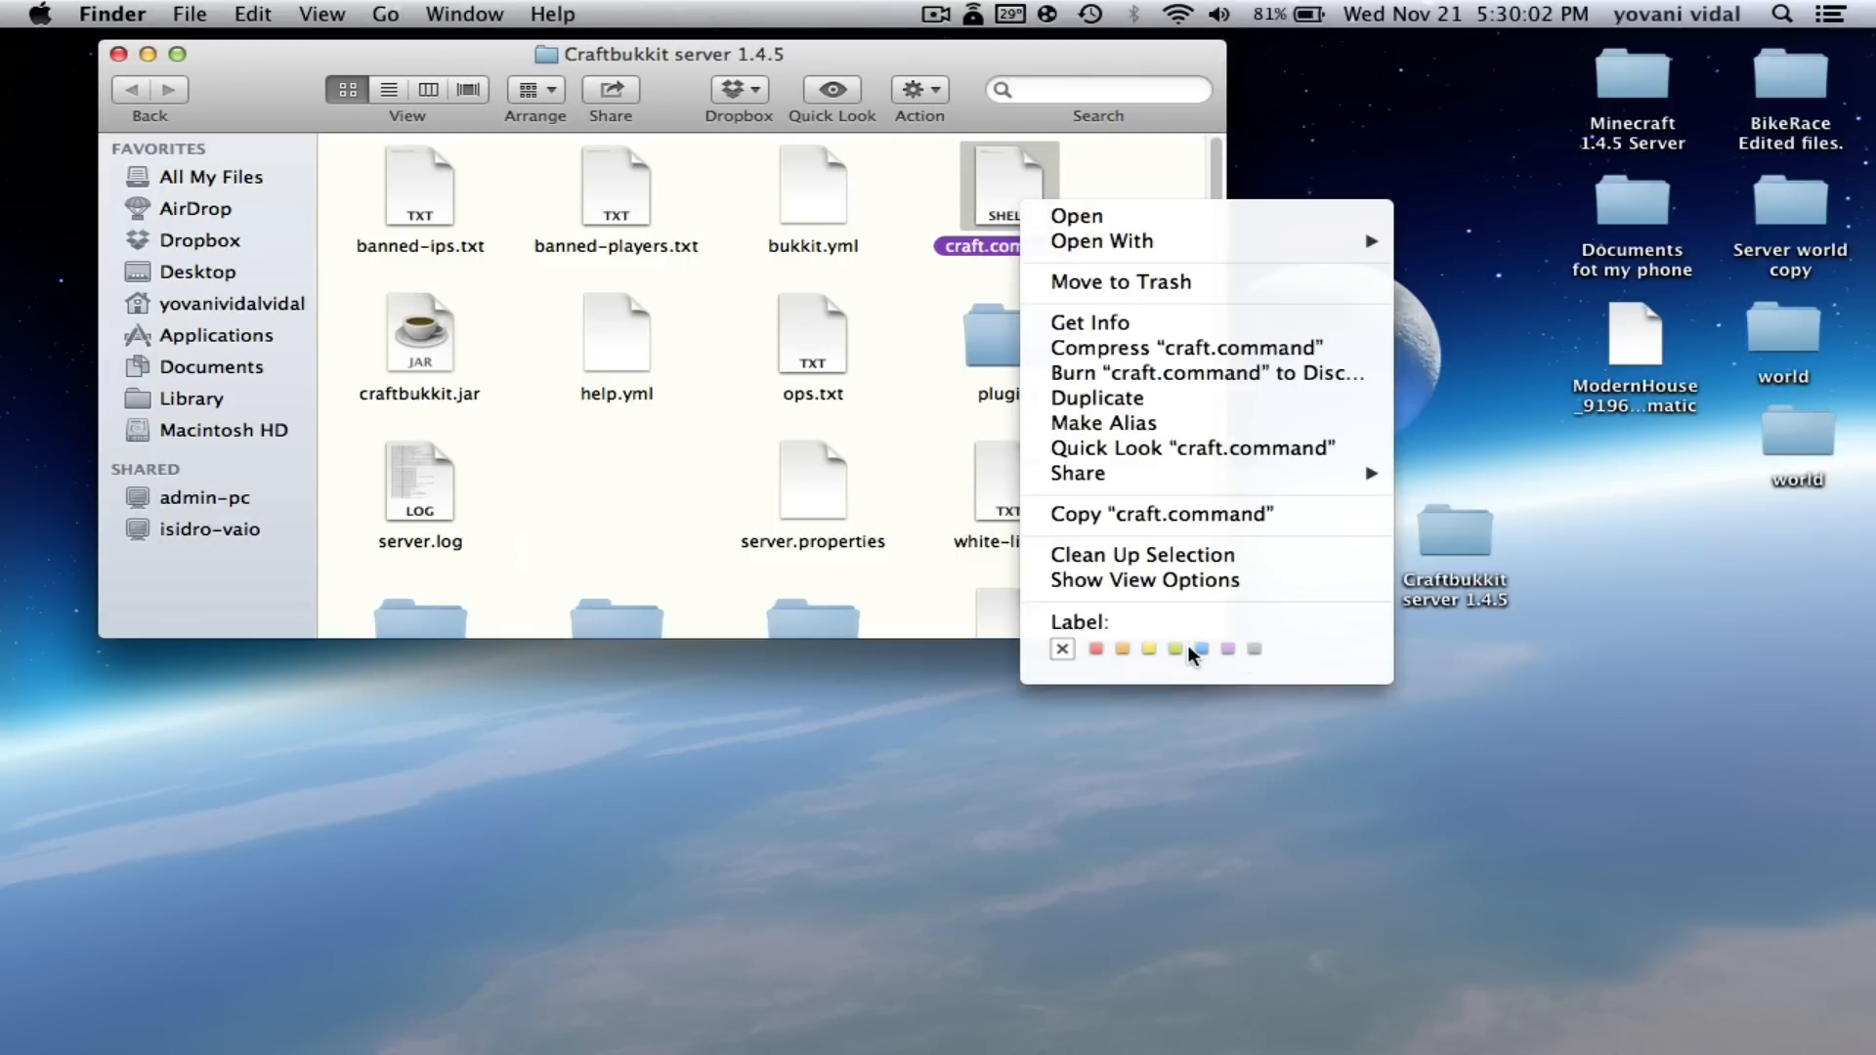
- Label craft.command blue, ops.txt red and server.properties yellow
click(1201, 647)
click(1173, 377)
right_click(814, 339)
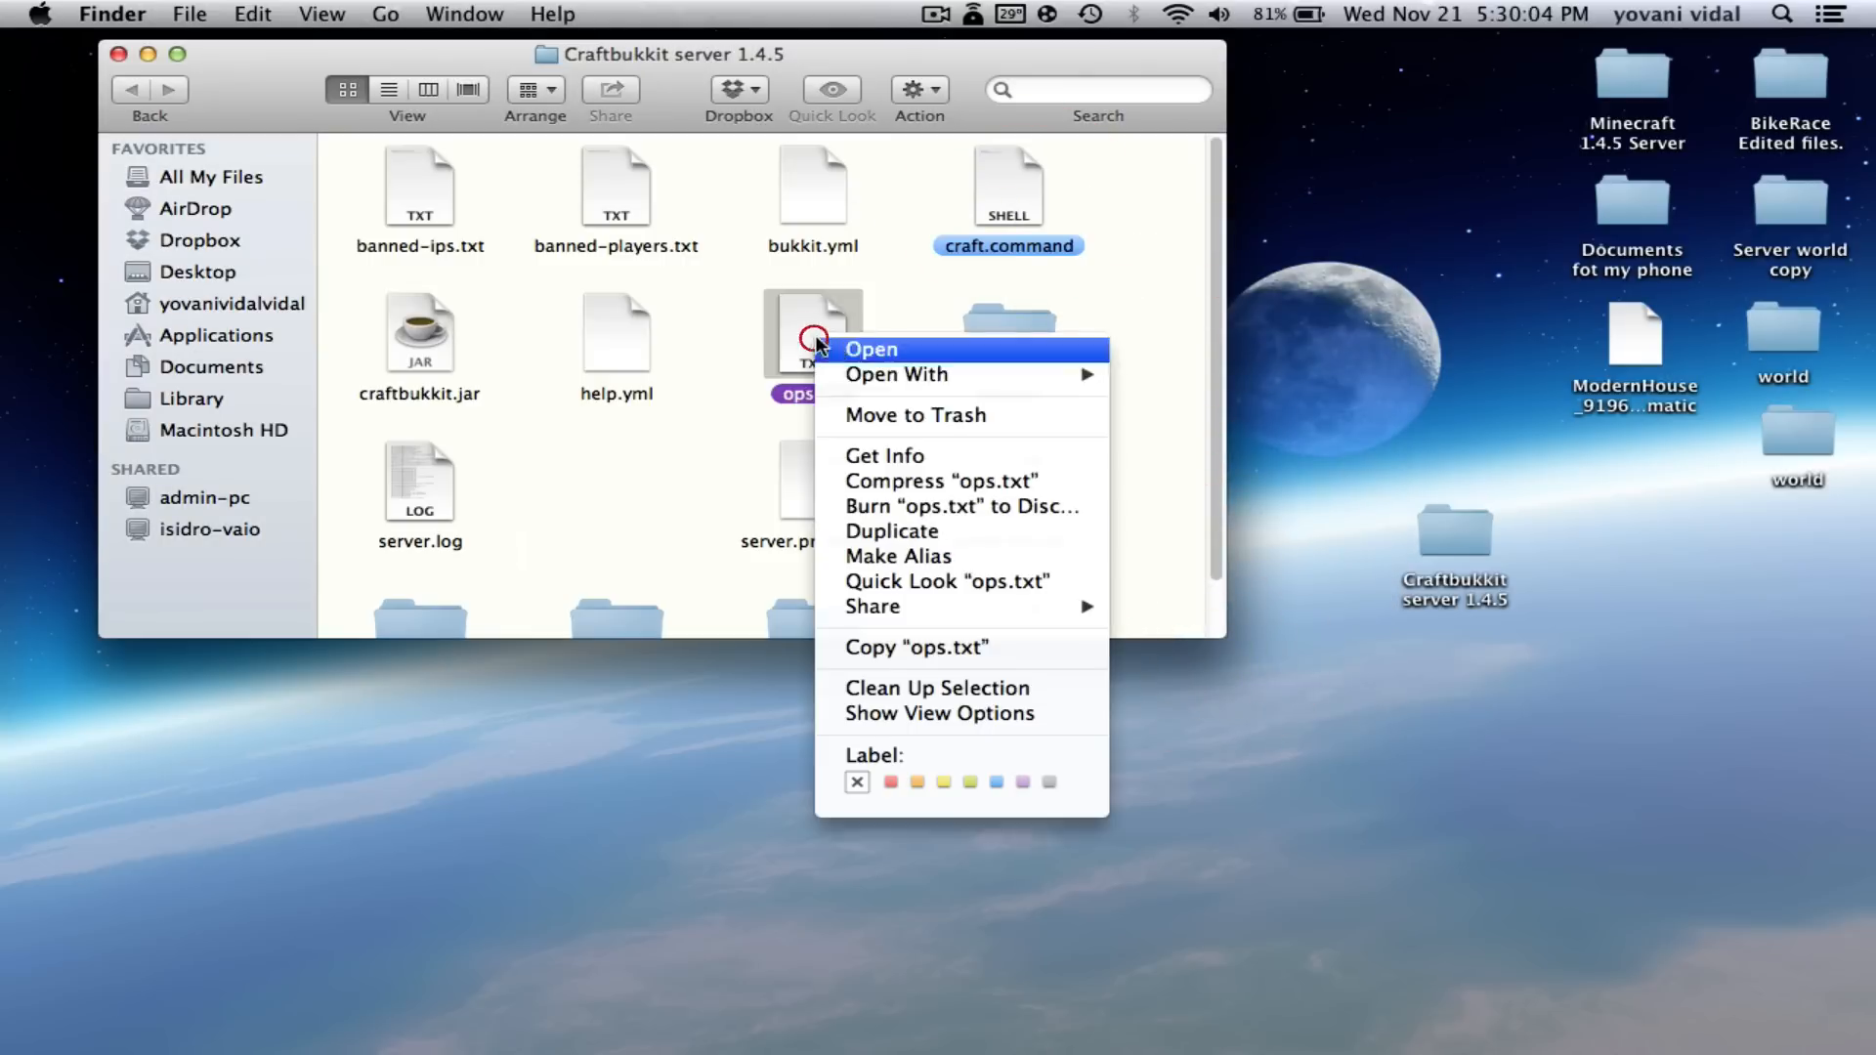
click(889, 782)
click(1157, 512)
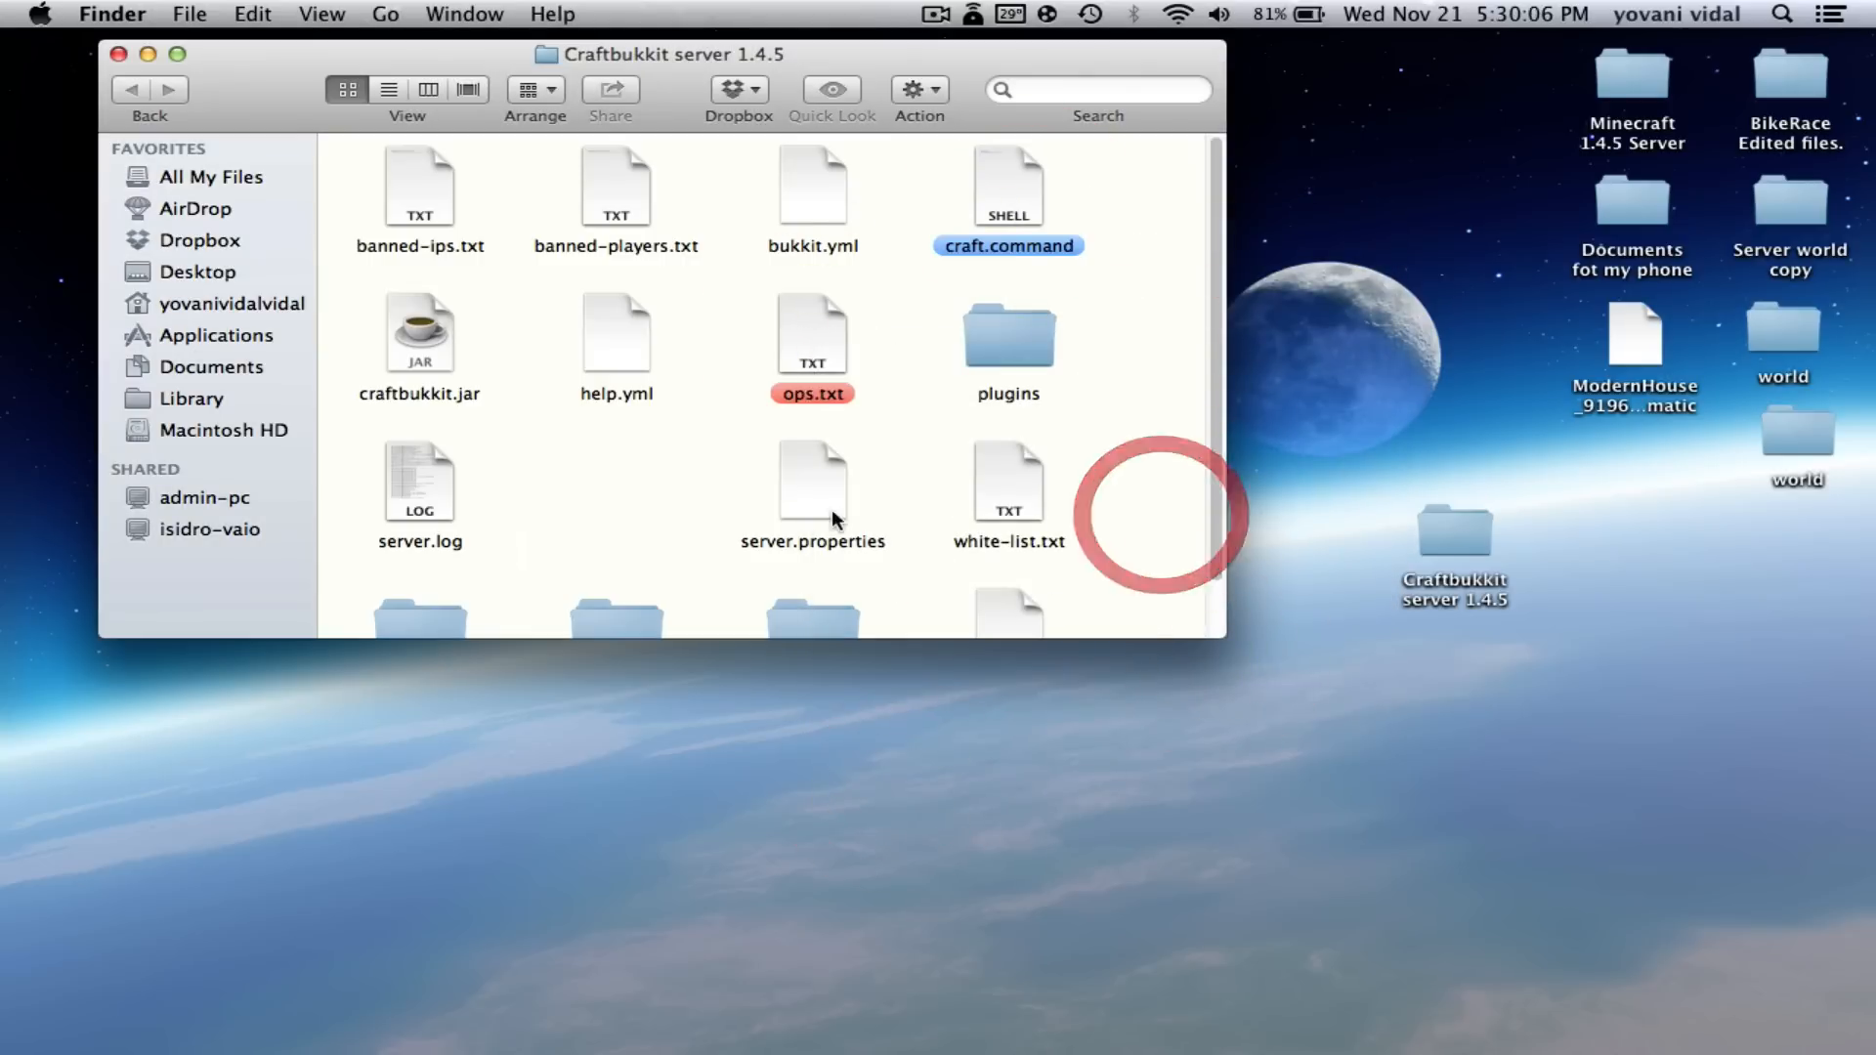
right_click(832, 505)
click(963, 952)
click(1123, 368)
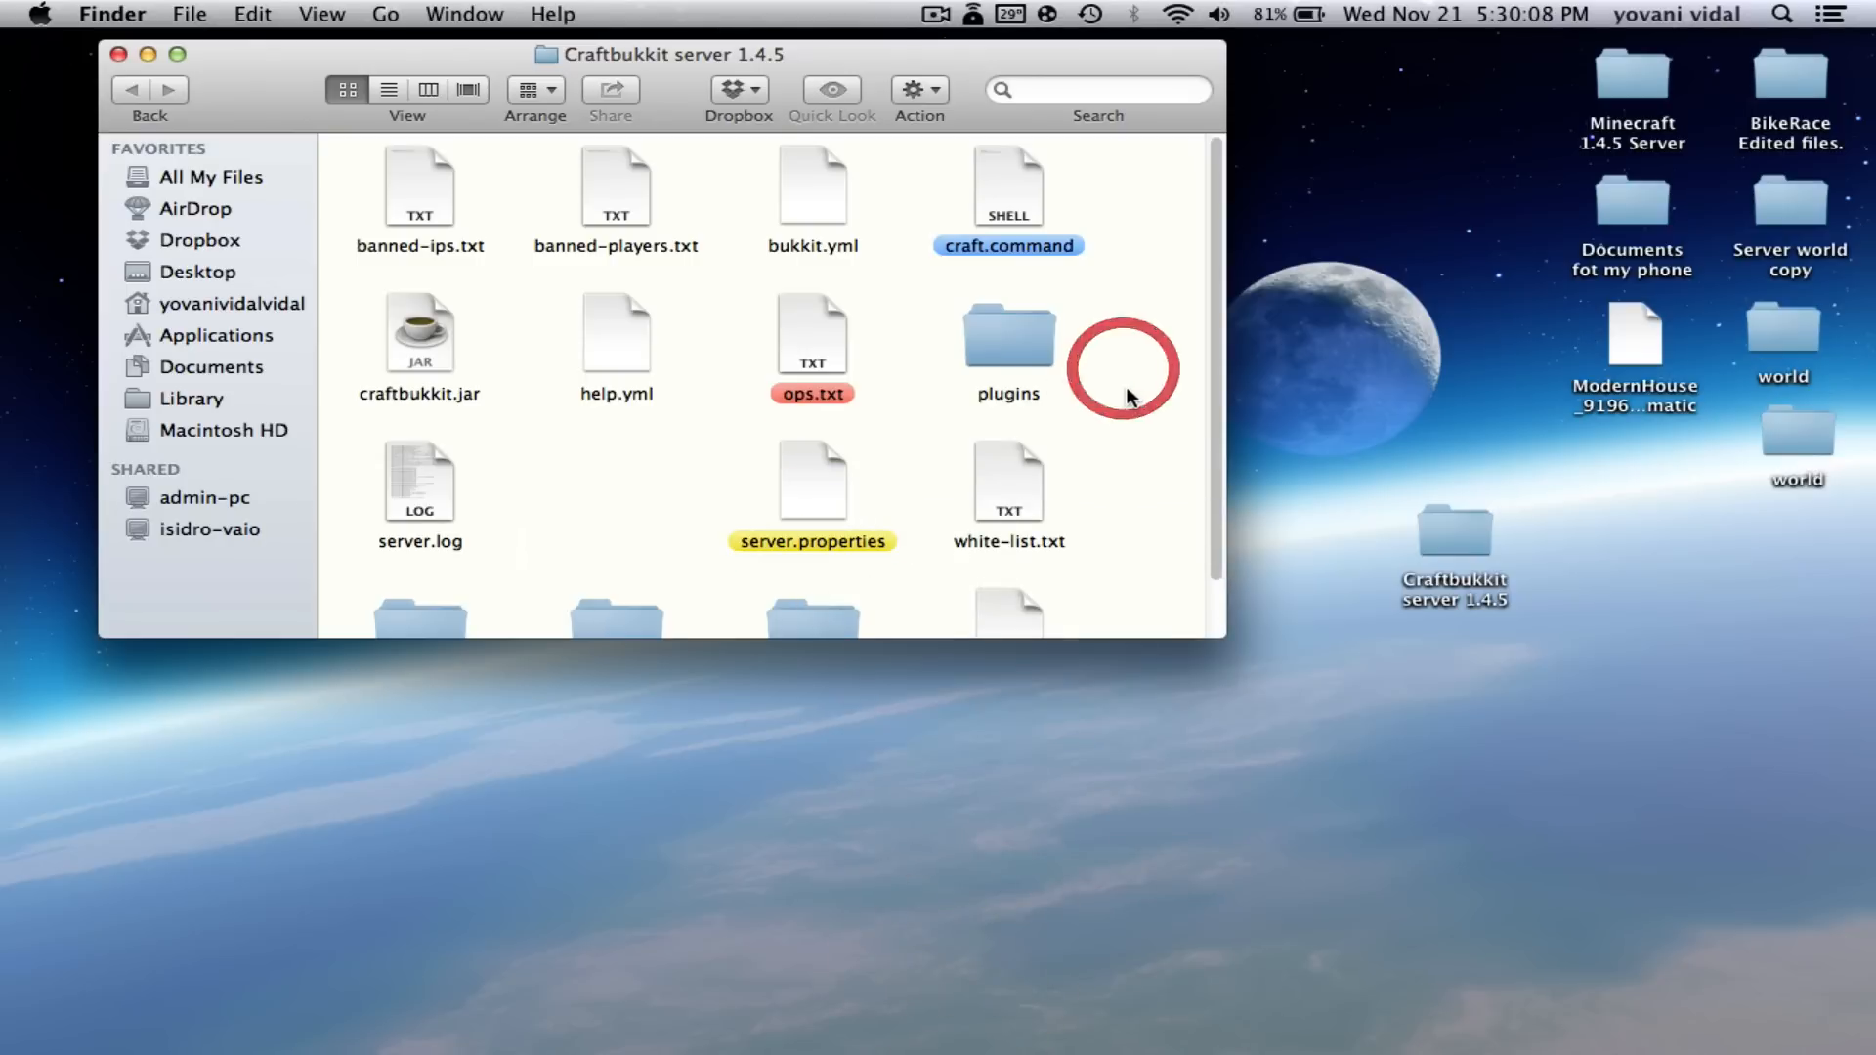
- Reapply red to ops.txt and yellow to server.properties, then shift the folder window left
scroll(1124, 386, down, 1)
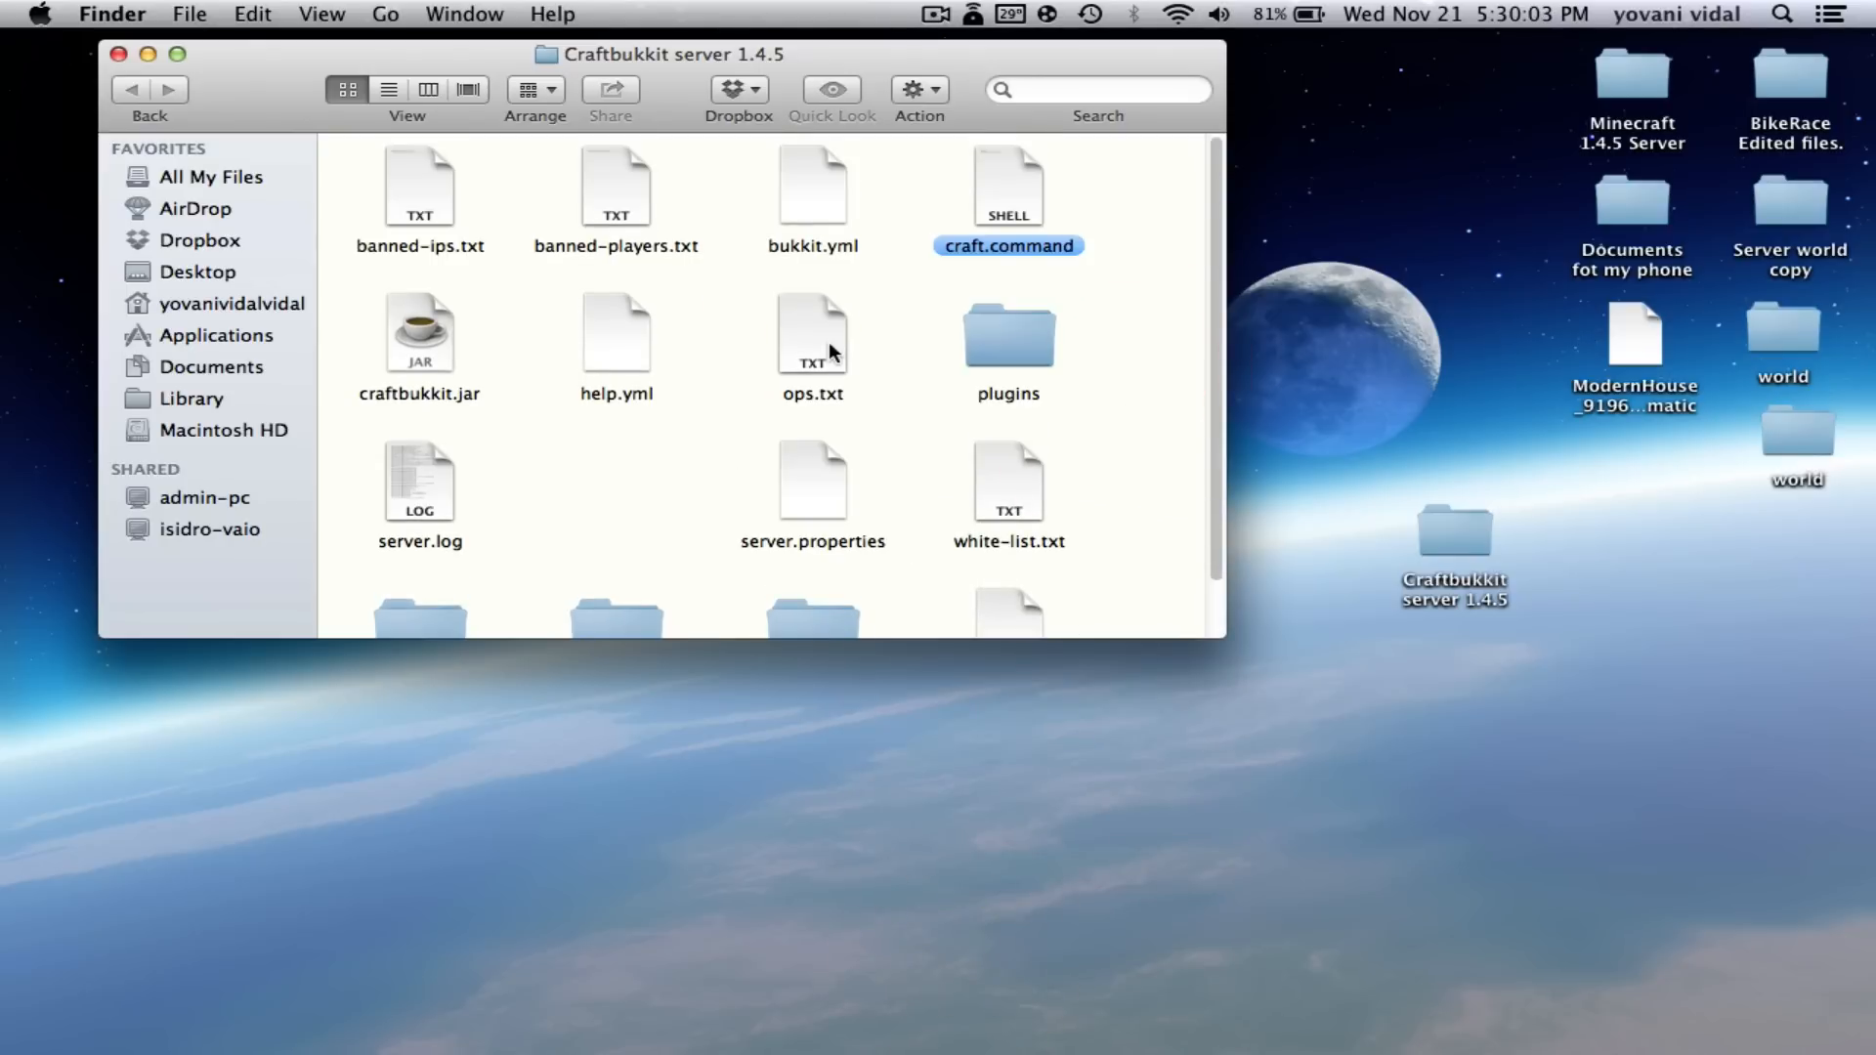
right_click(833, 350)
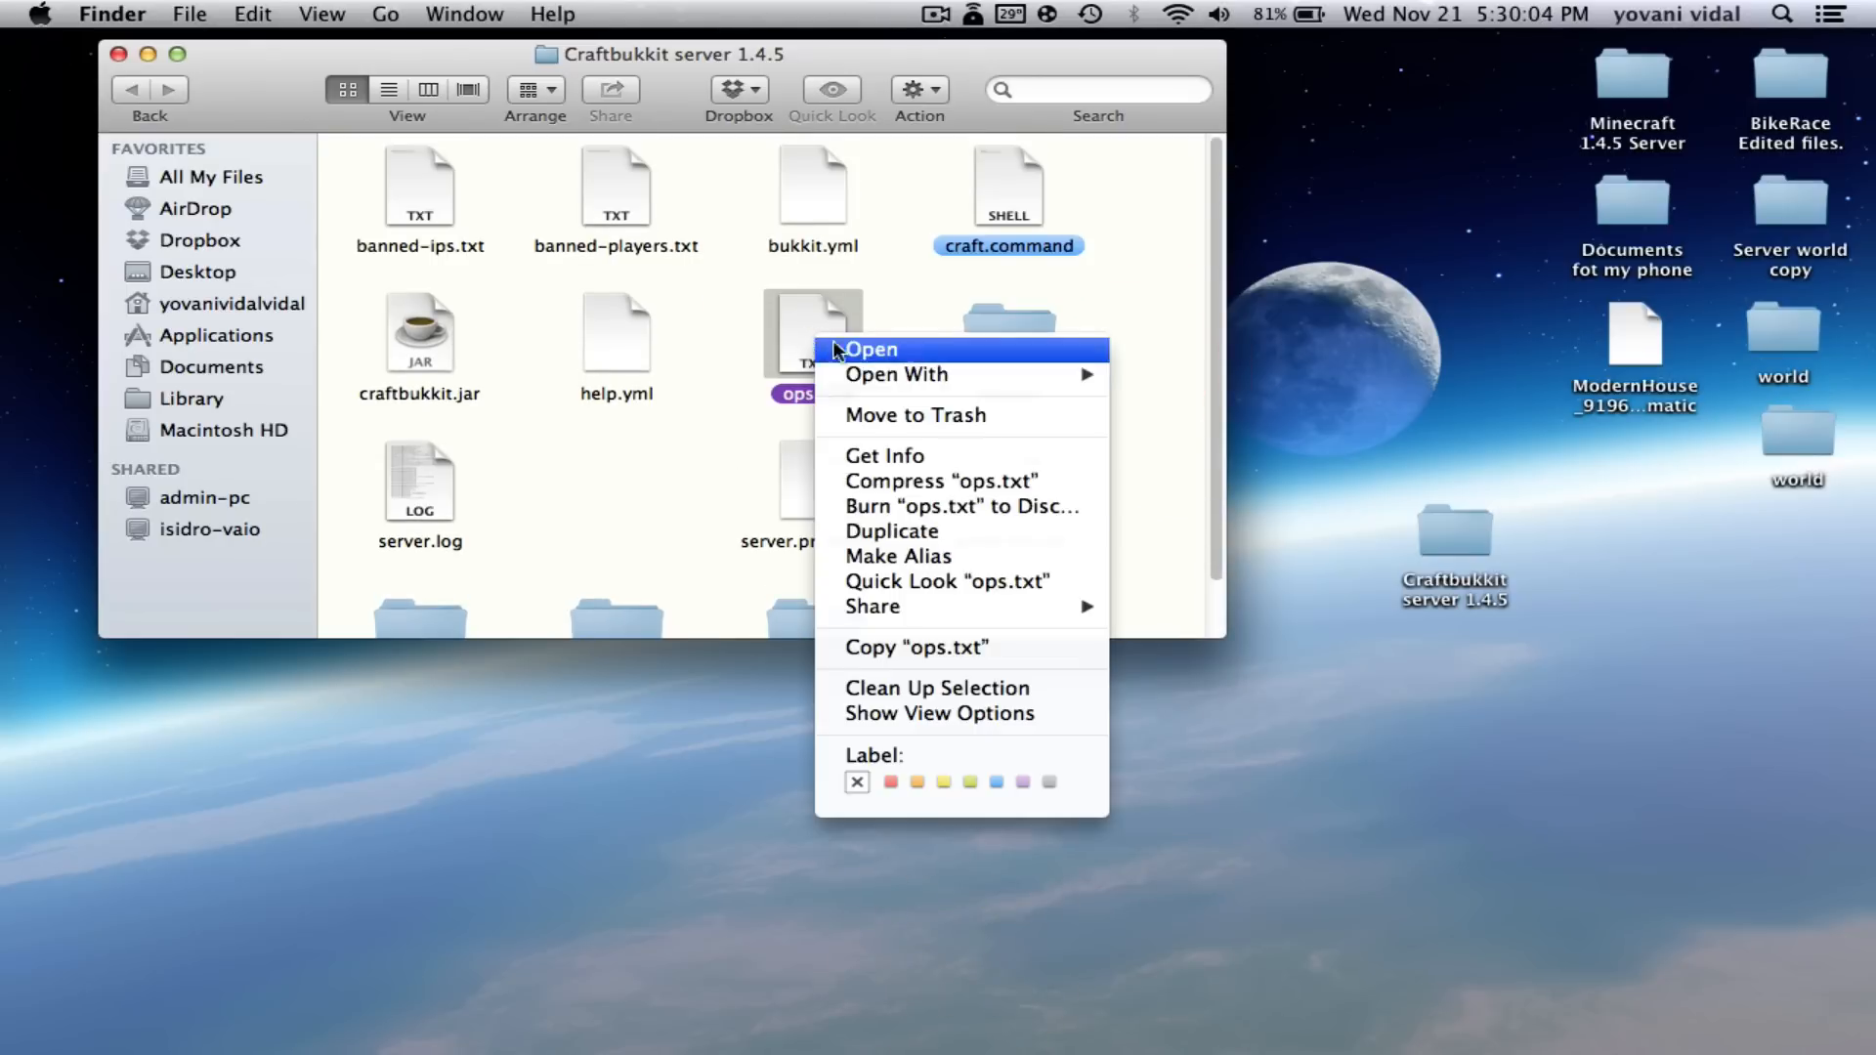
click(889, 782)
click(1164, 525)
right_click(832, 507)
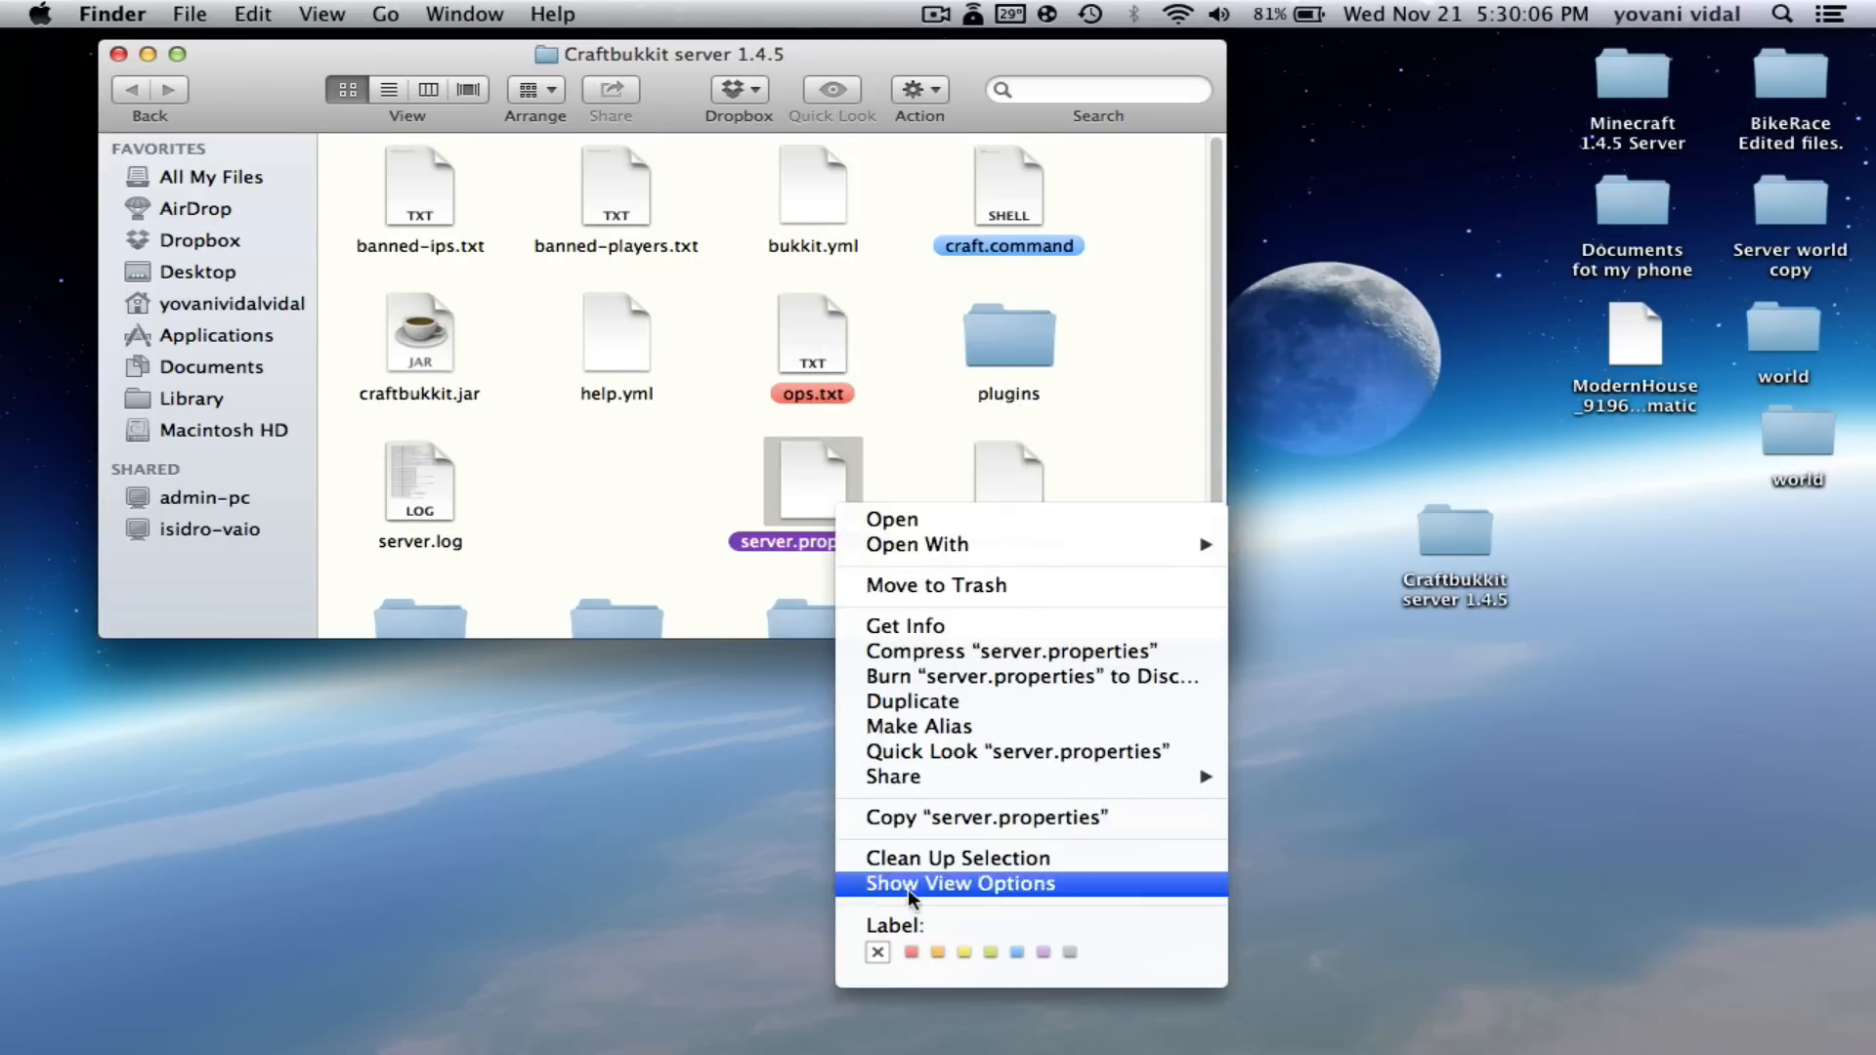
click(958, 947)
click(1106, 368)
scroll(1126, 383, down, 1)
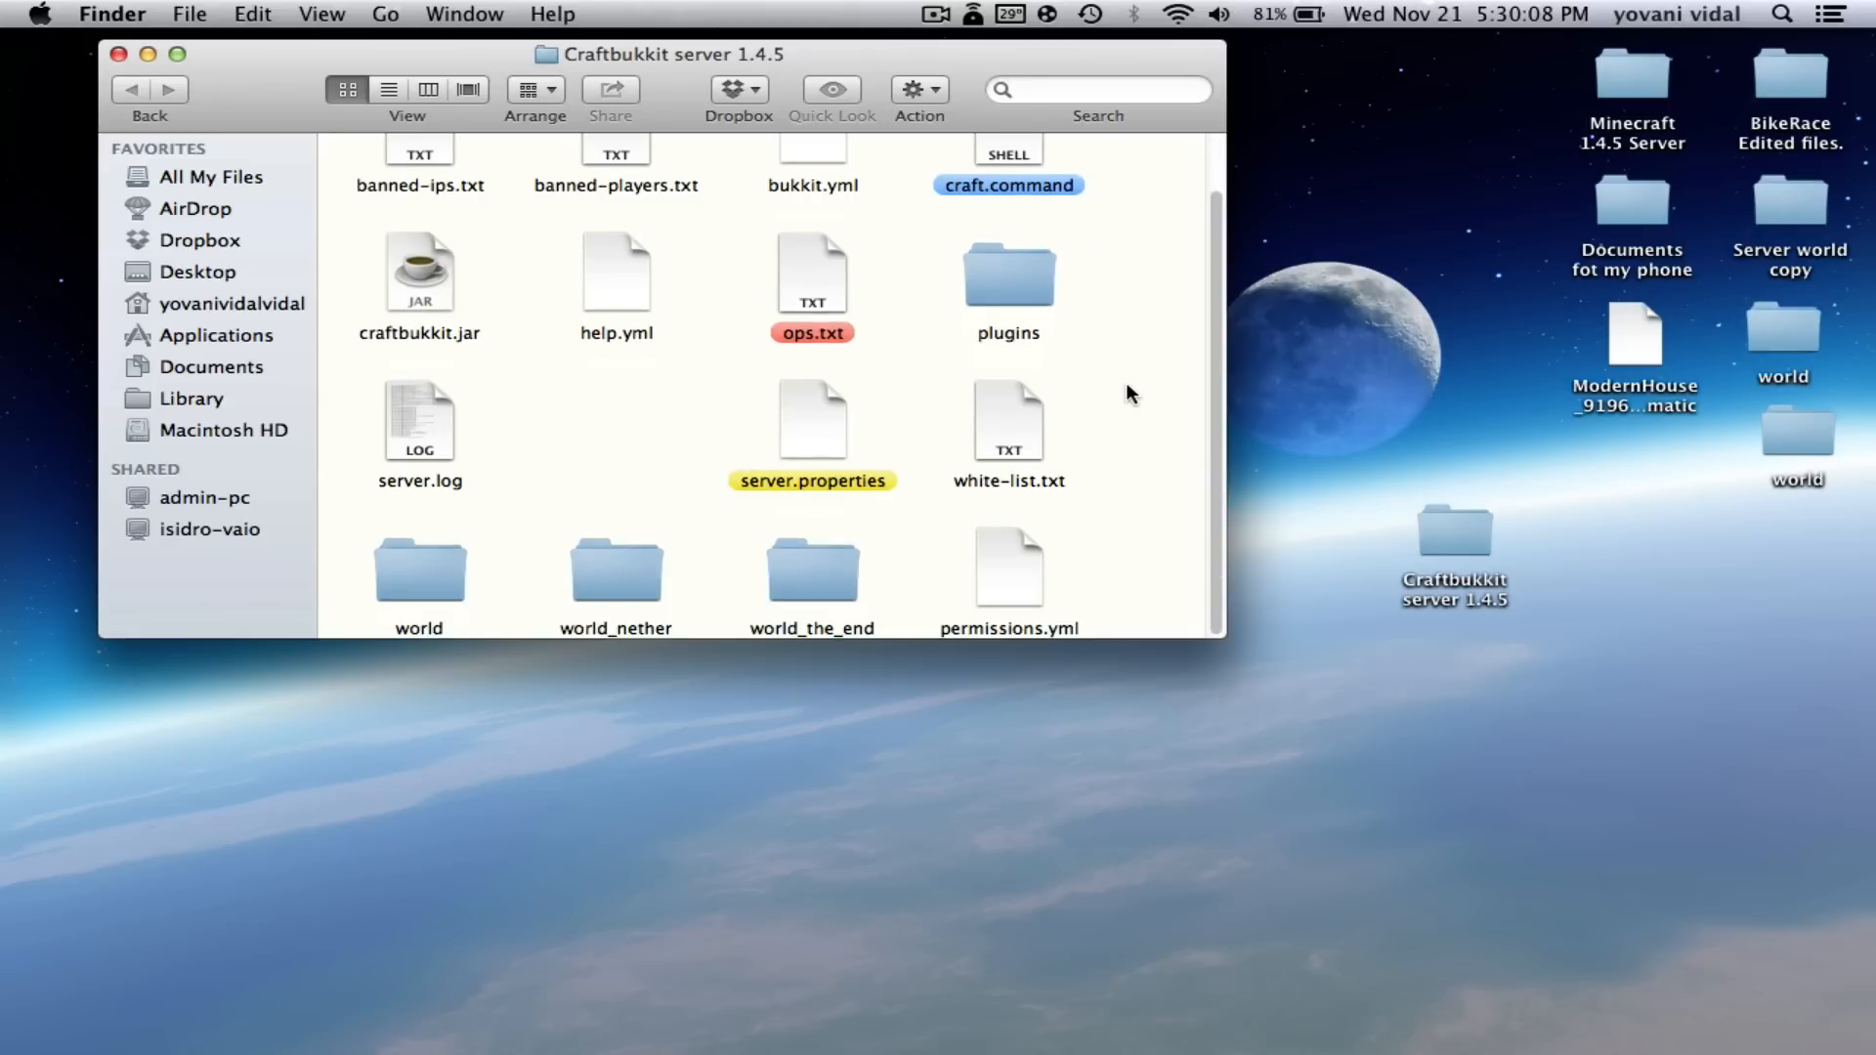
drag(1057, 50, 959, 39)
click(1357, 404)
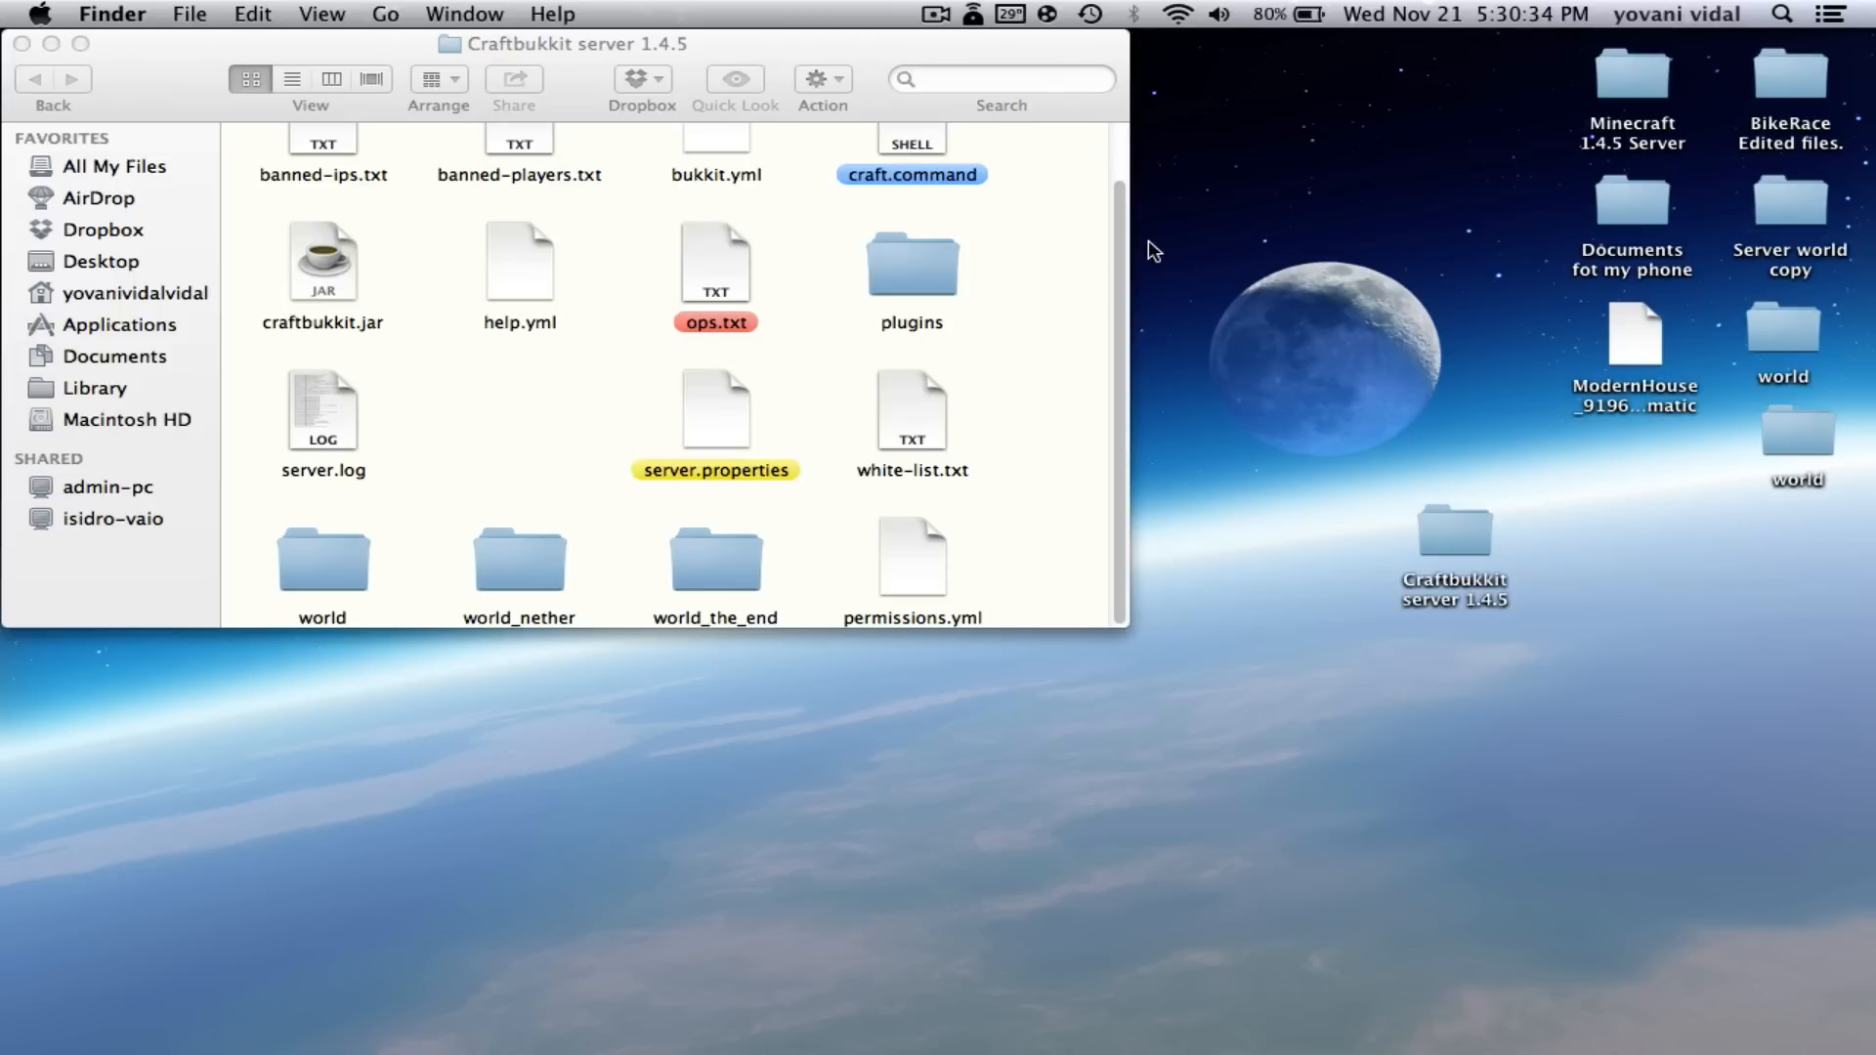
scroll(1080, 260, up, 2)
scroll(1081, 260, down, 2)
- Bring Safari forward and close the Bukkit tab
mouse_move(495, 1047)
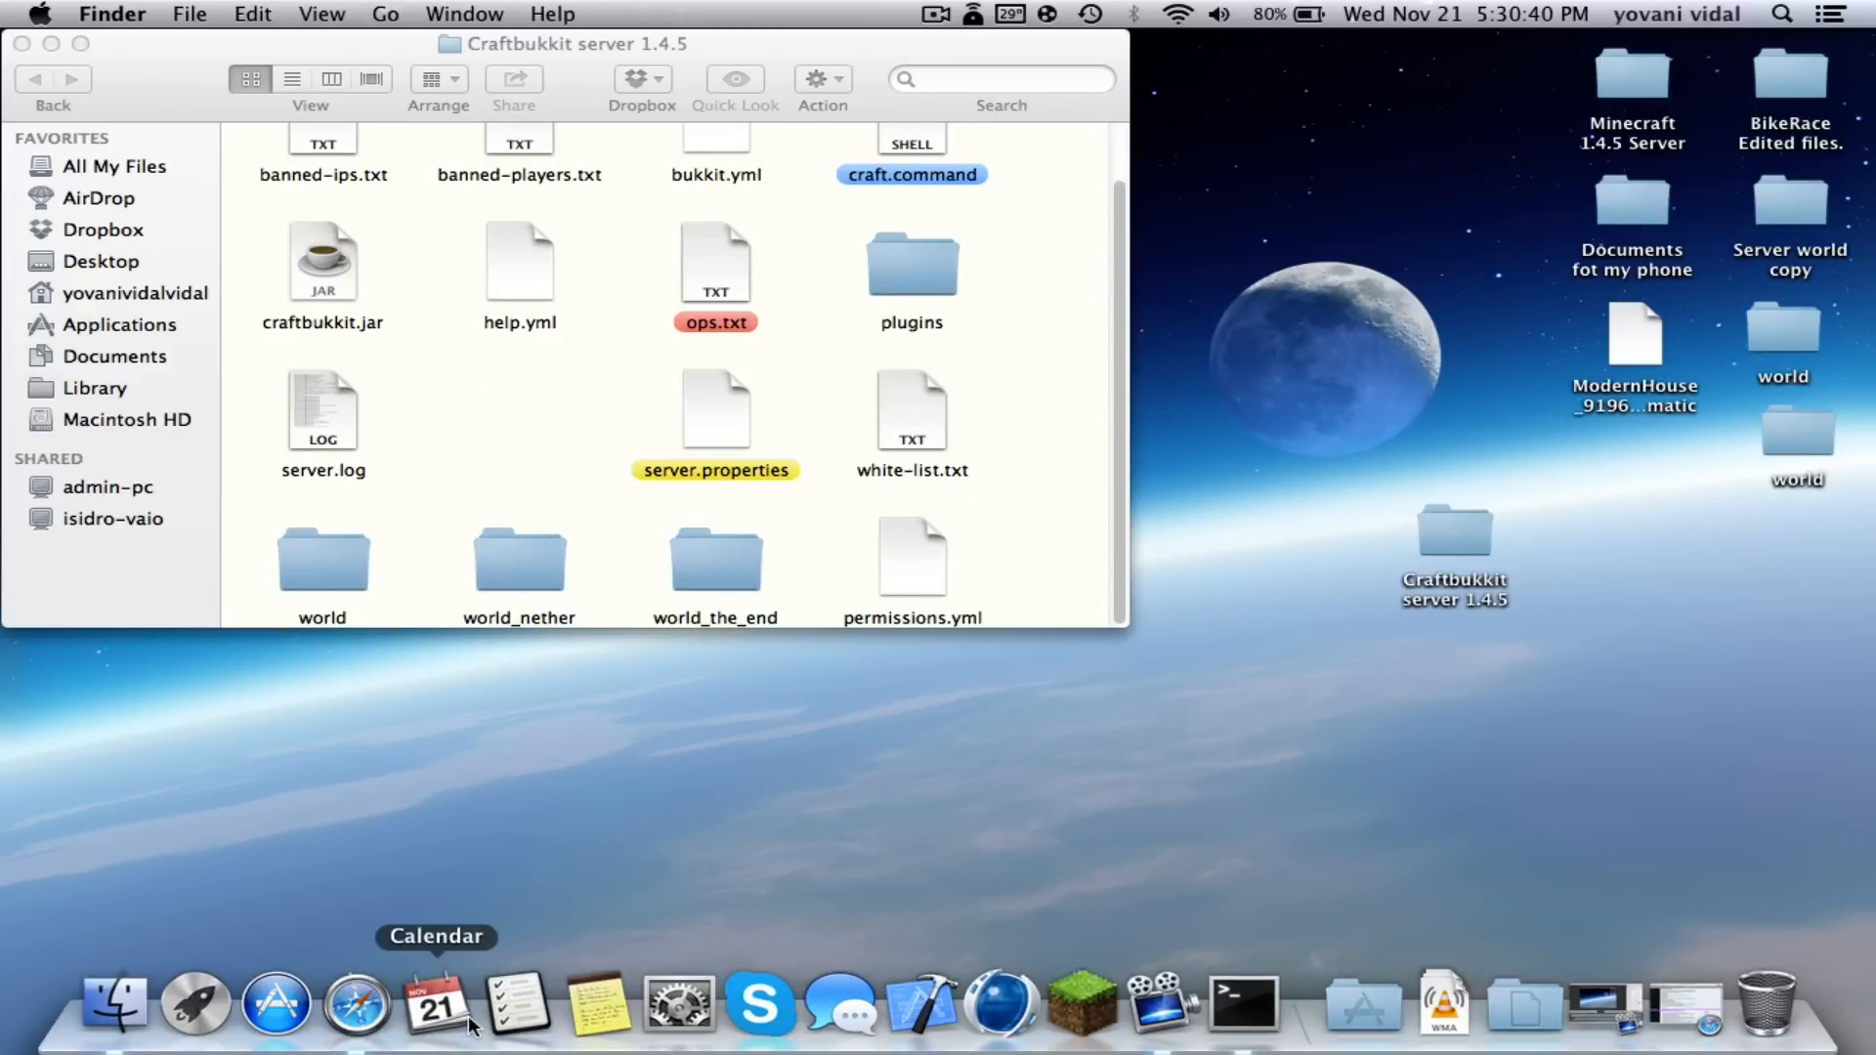
click(356, 1006)
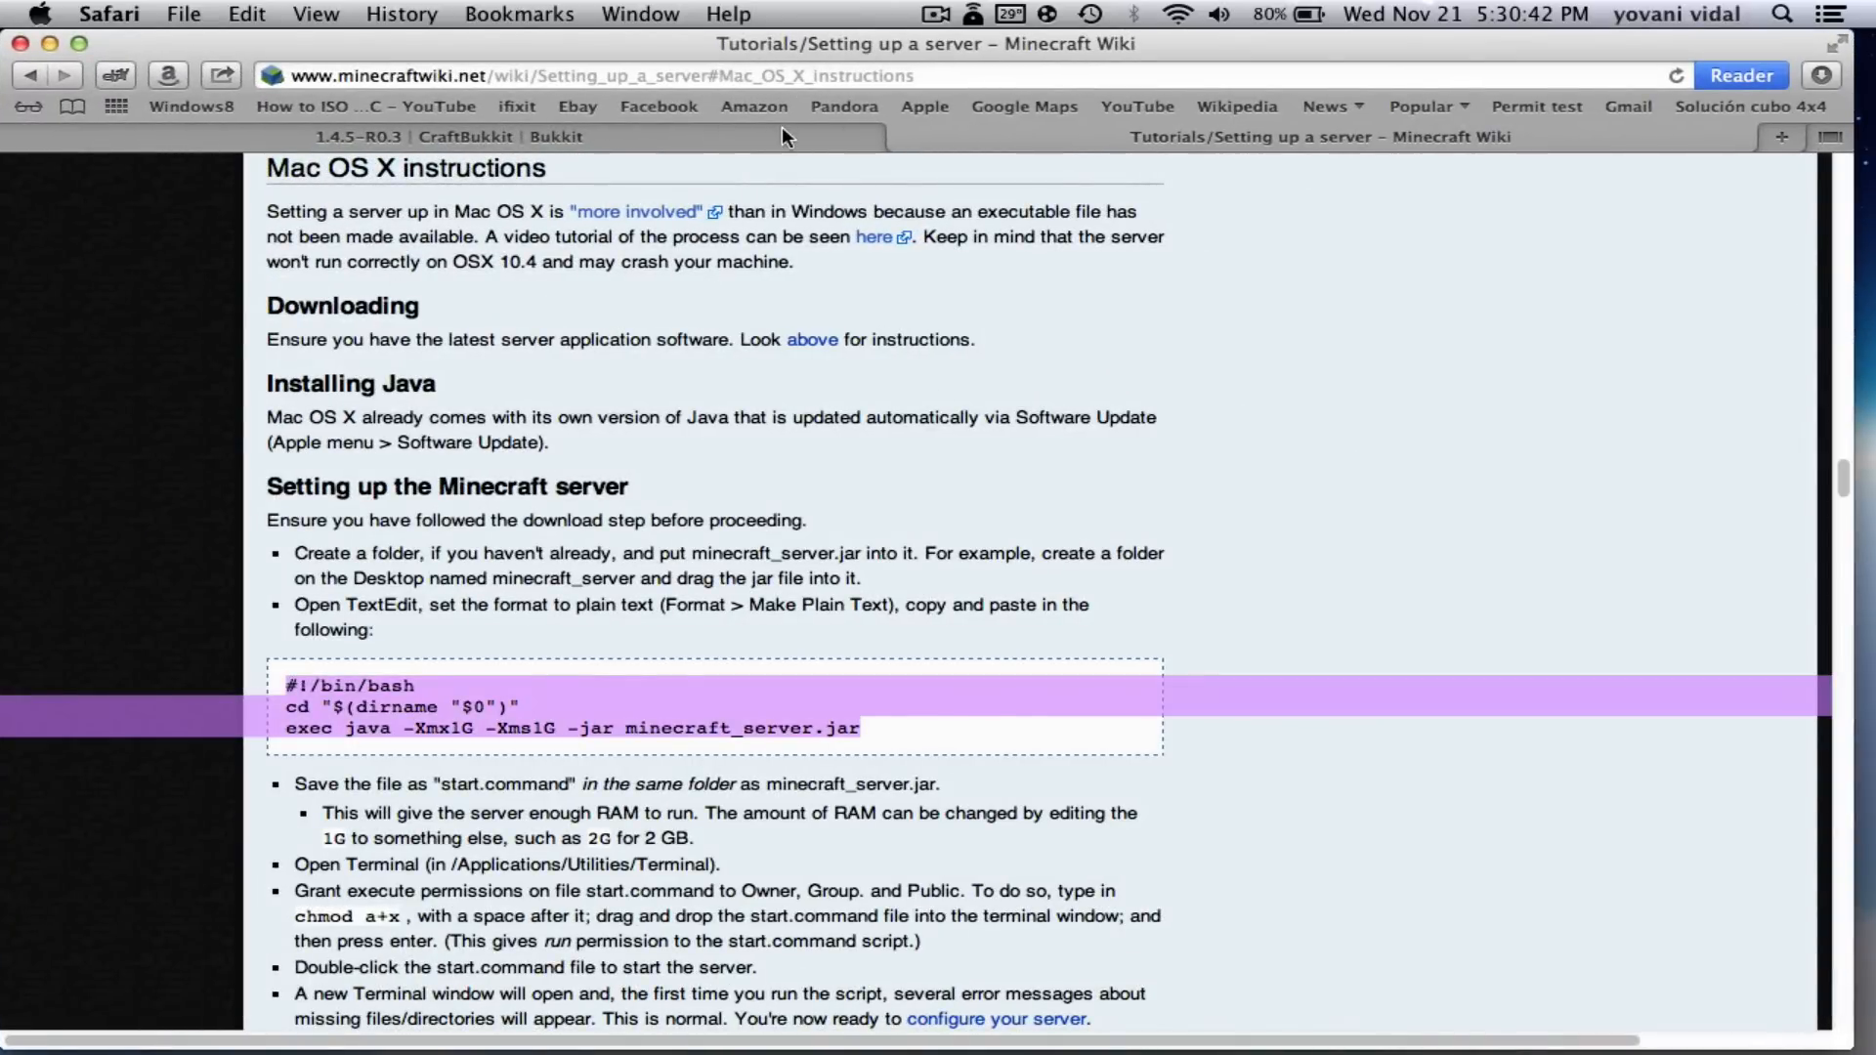
click(782, 136)
click(33, 135)
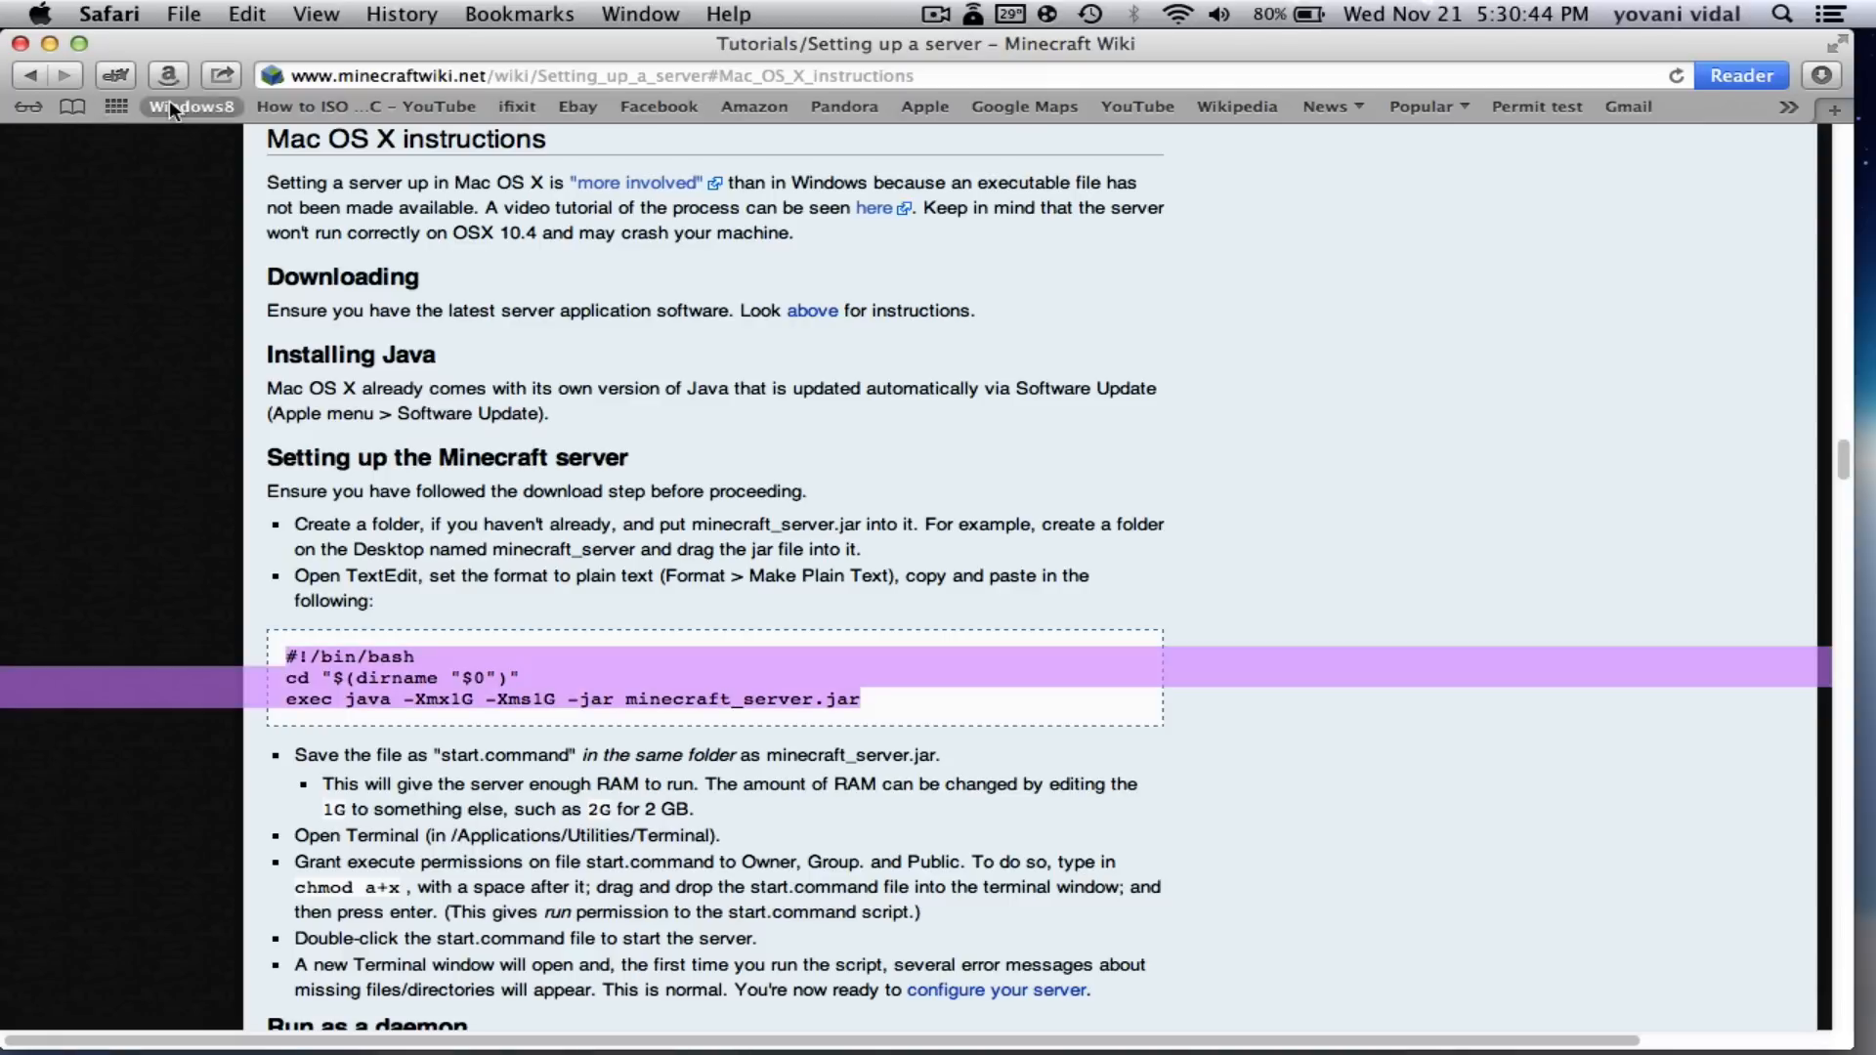
- Load 192.168.1.1, dismiss the router login prompt, and minimise Safari
click(290, 67)
key(BackSpace)
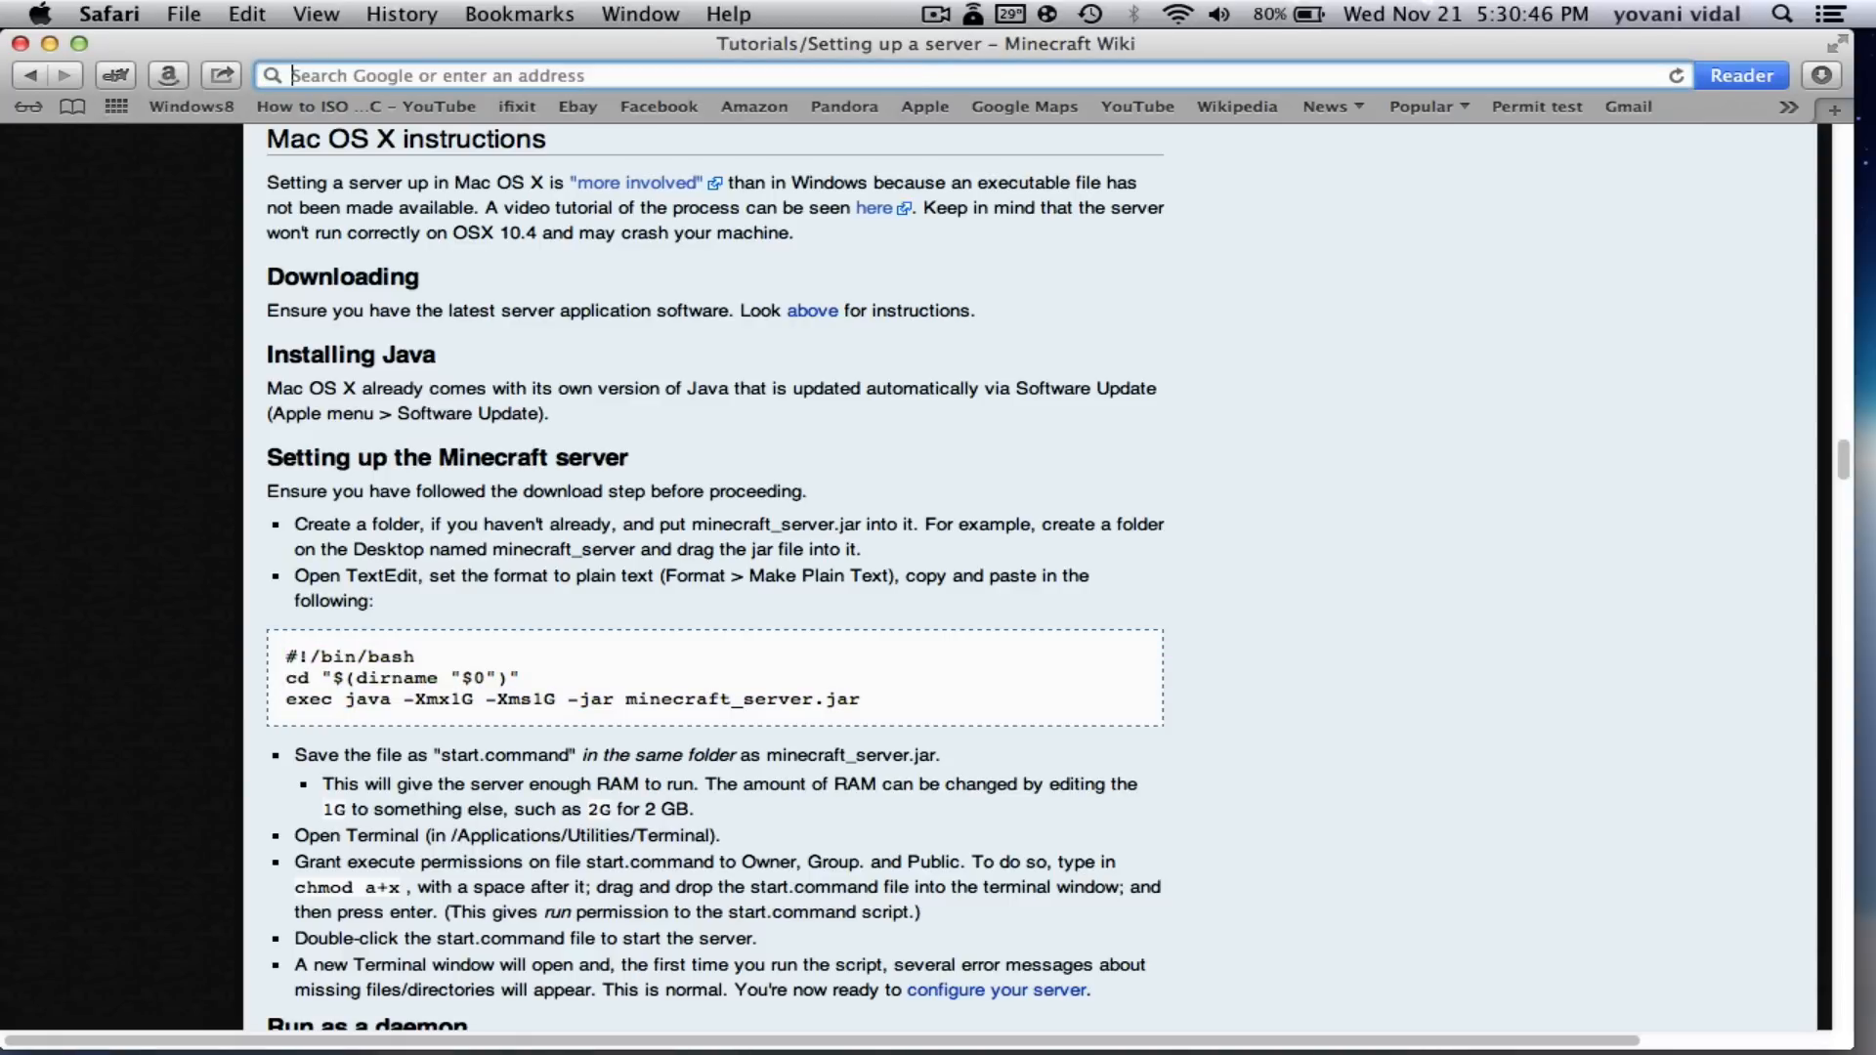
text(192.168)
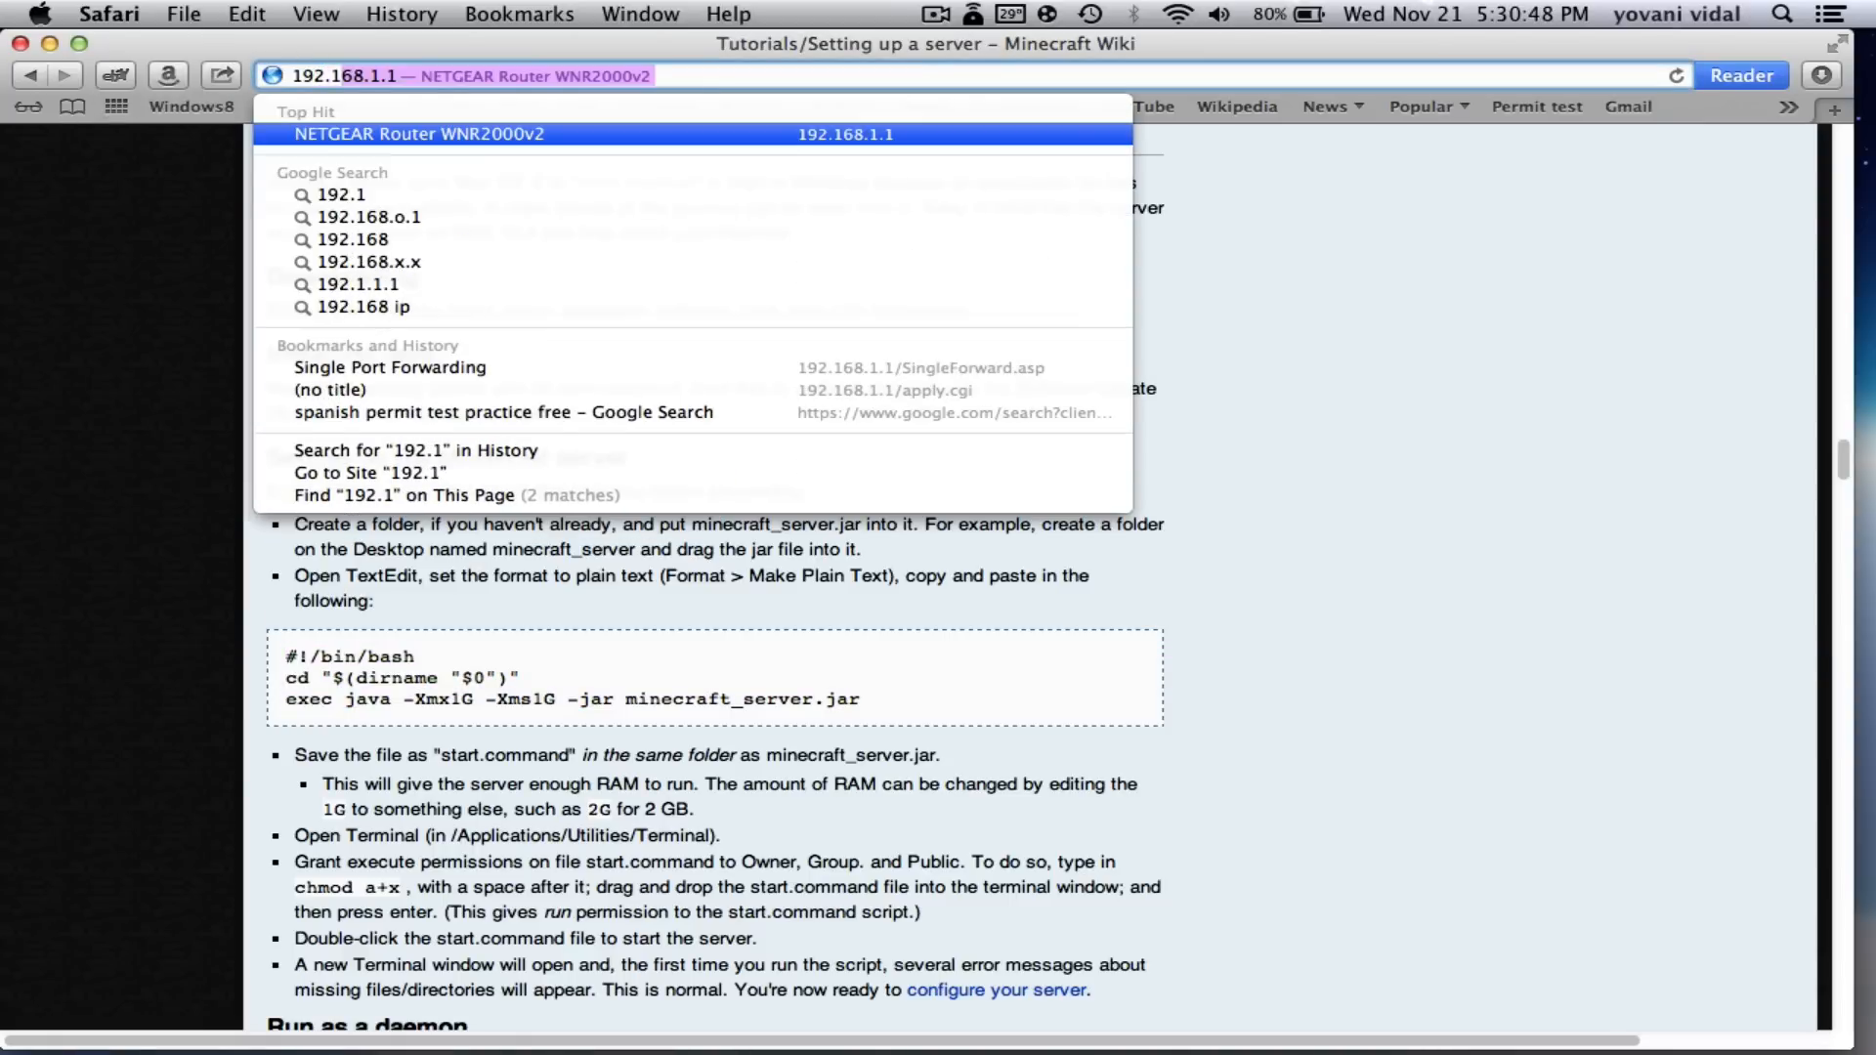
text(.1.1)
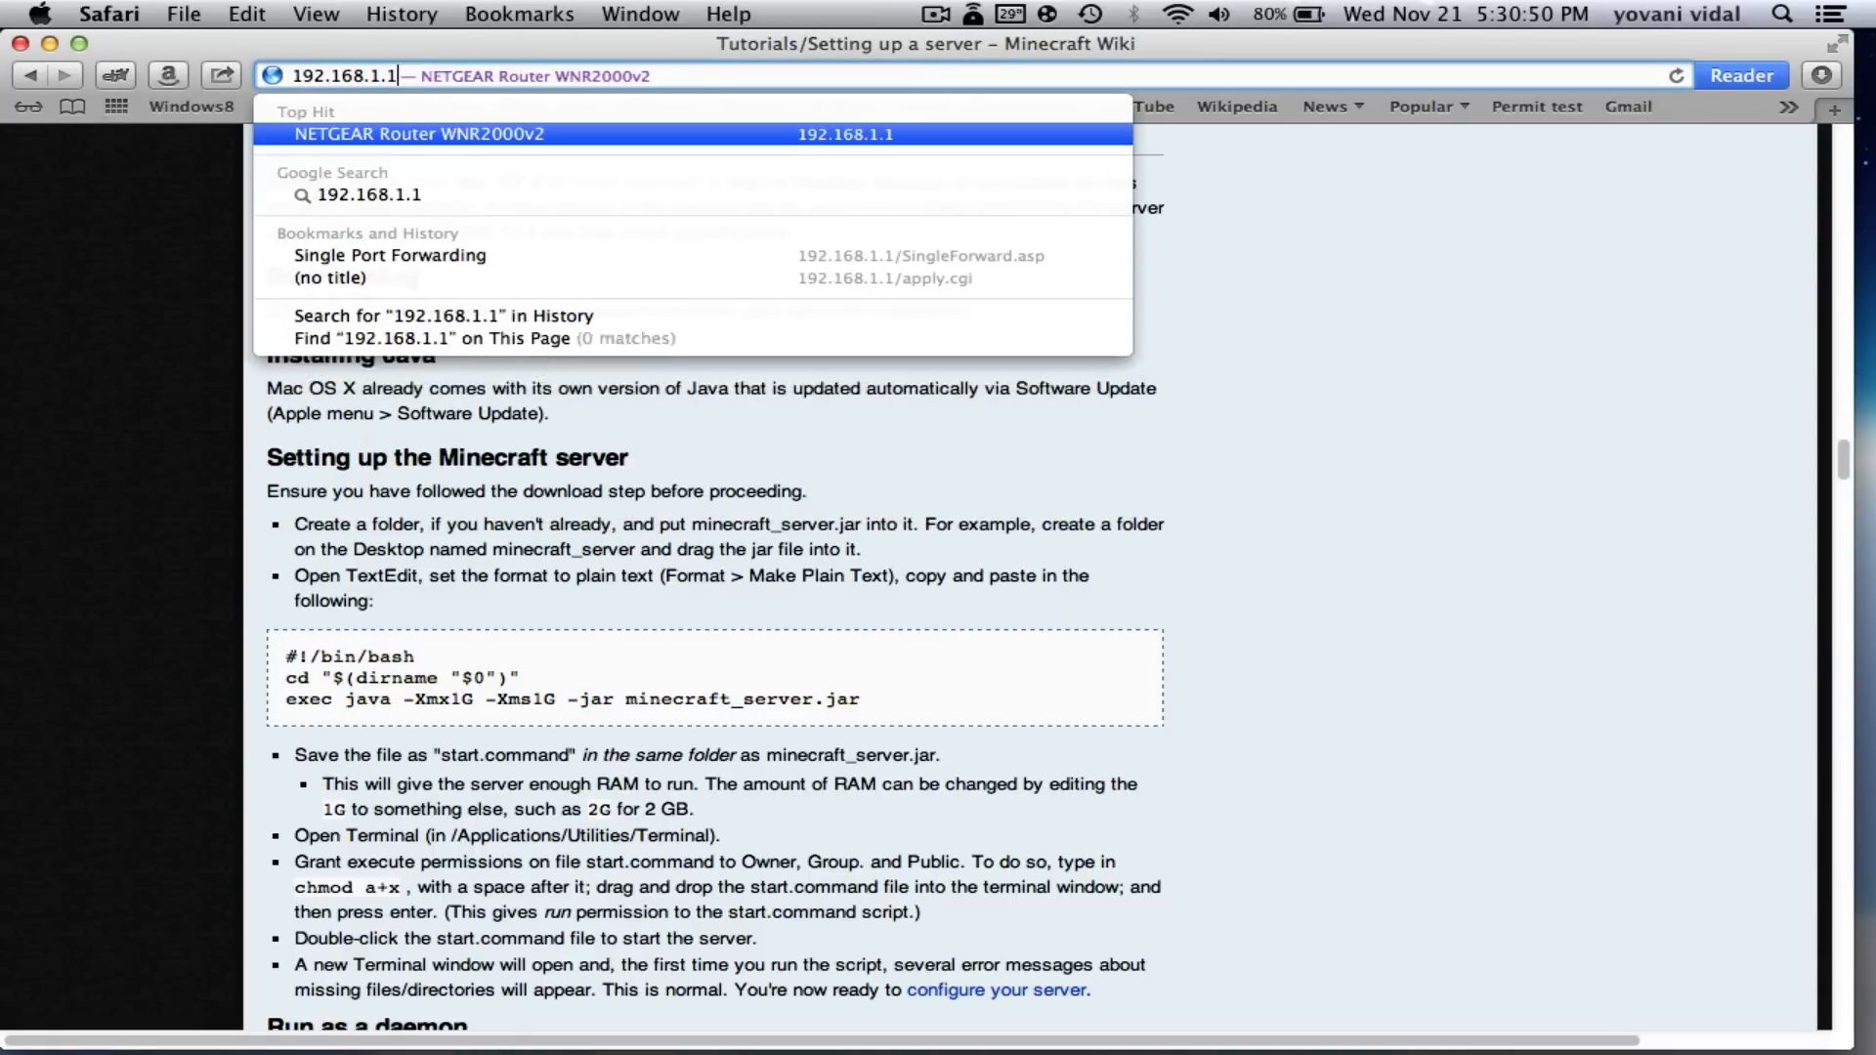
key(Return)
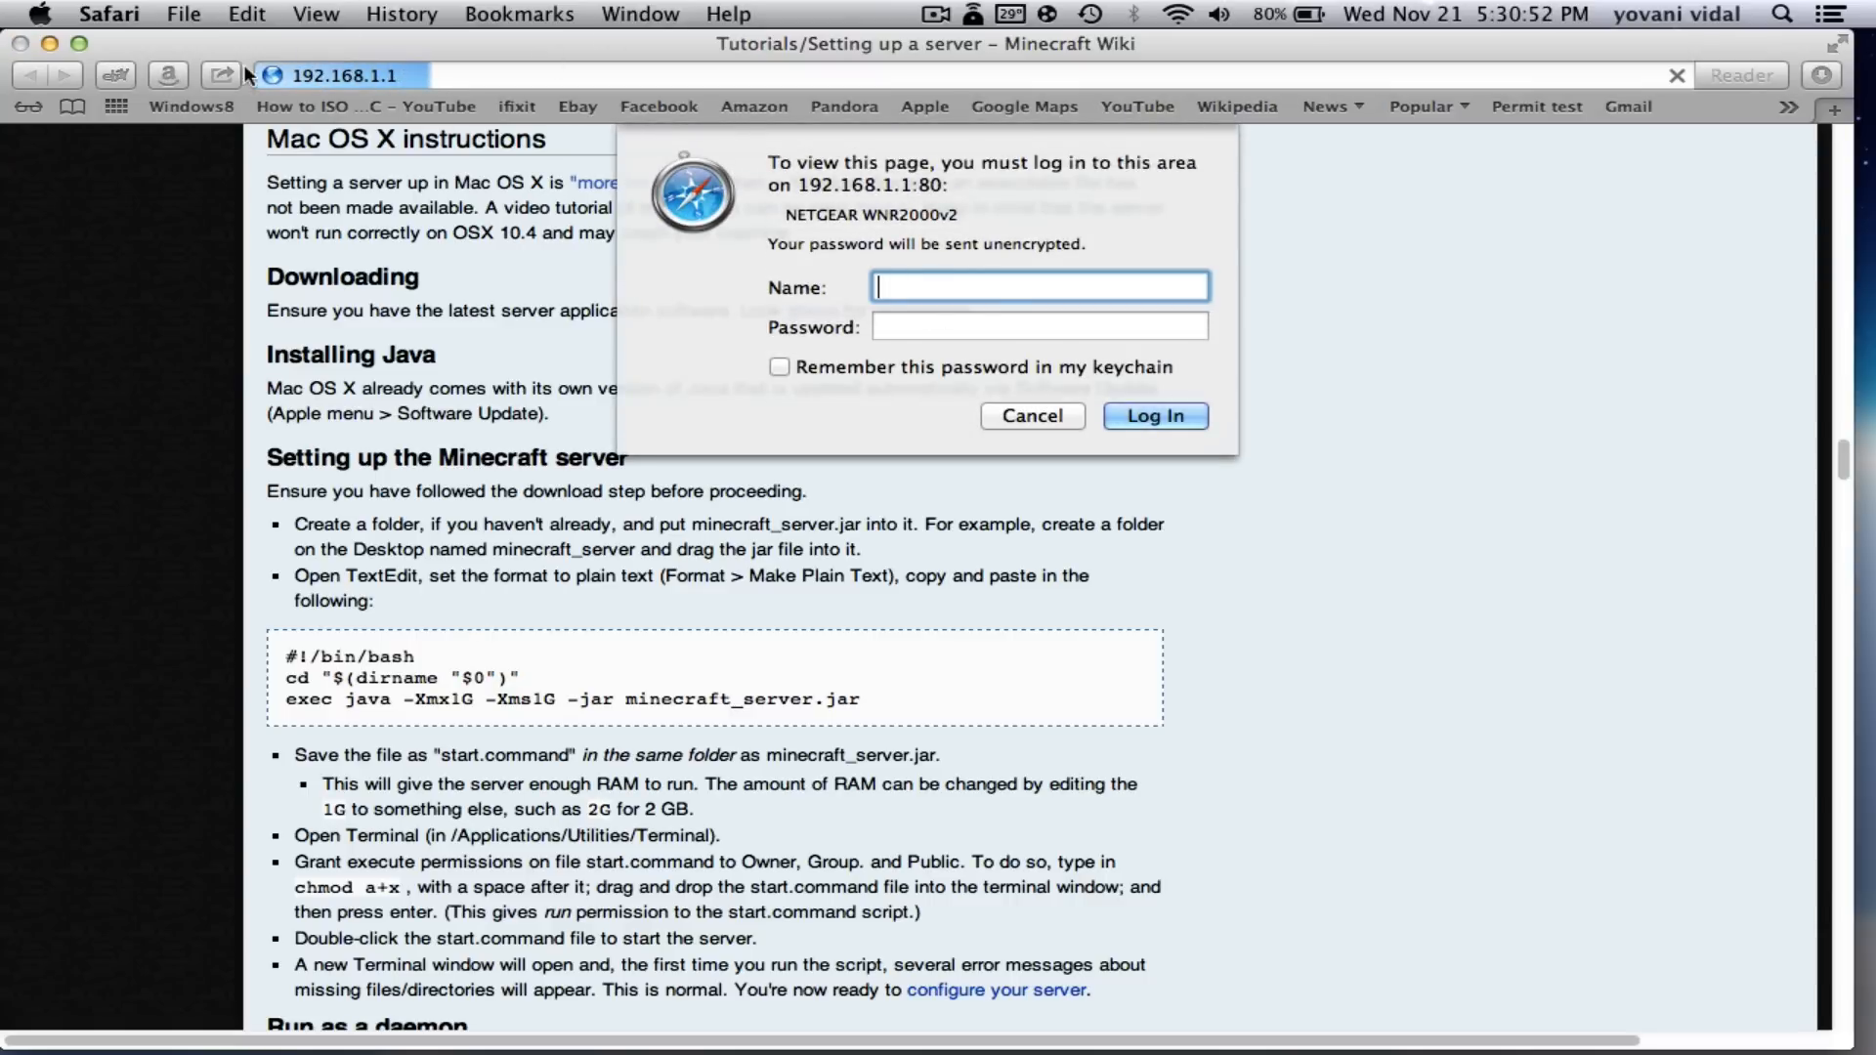
key(Escape)
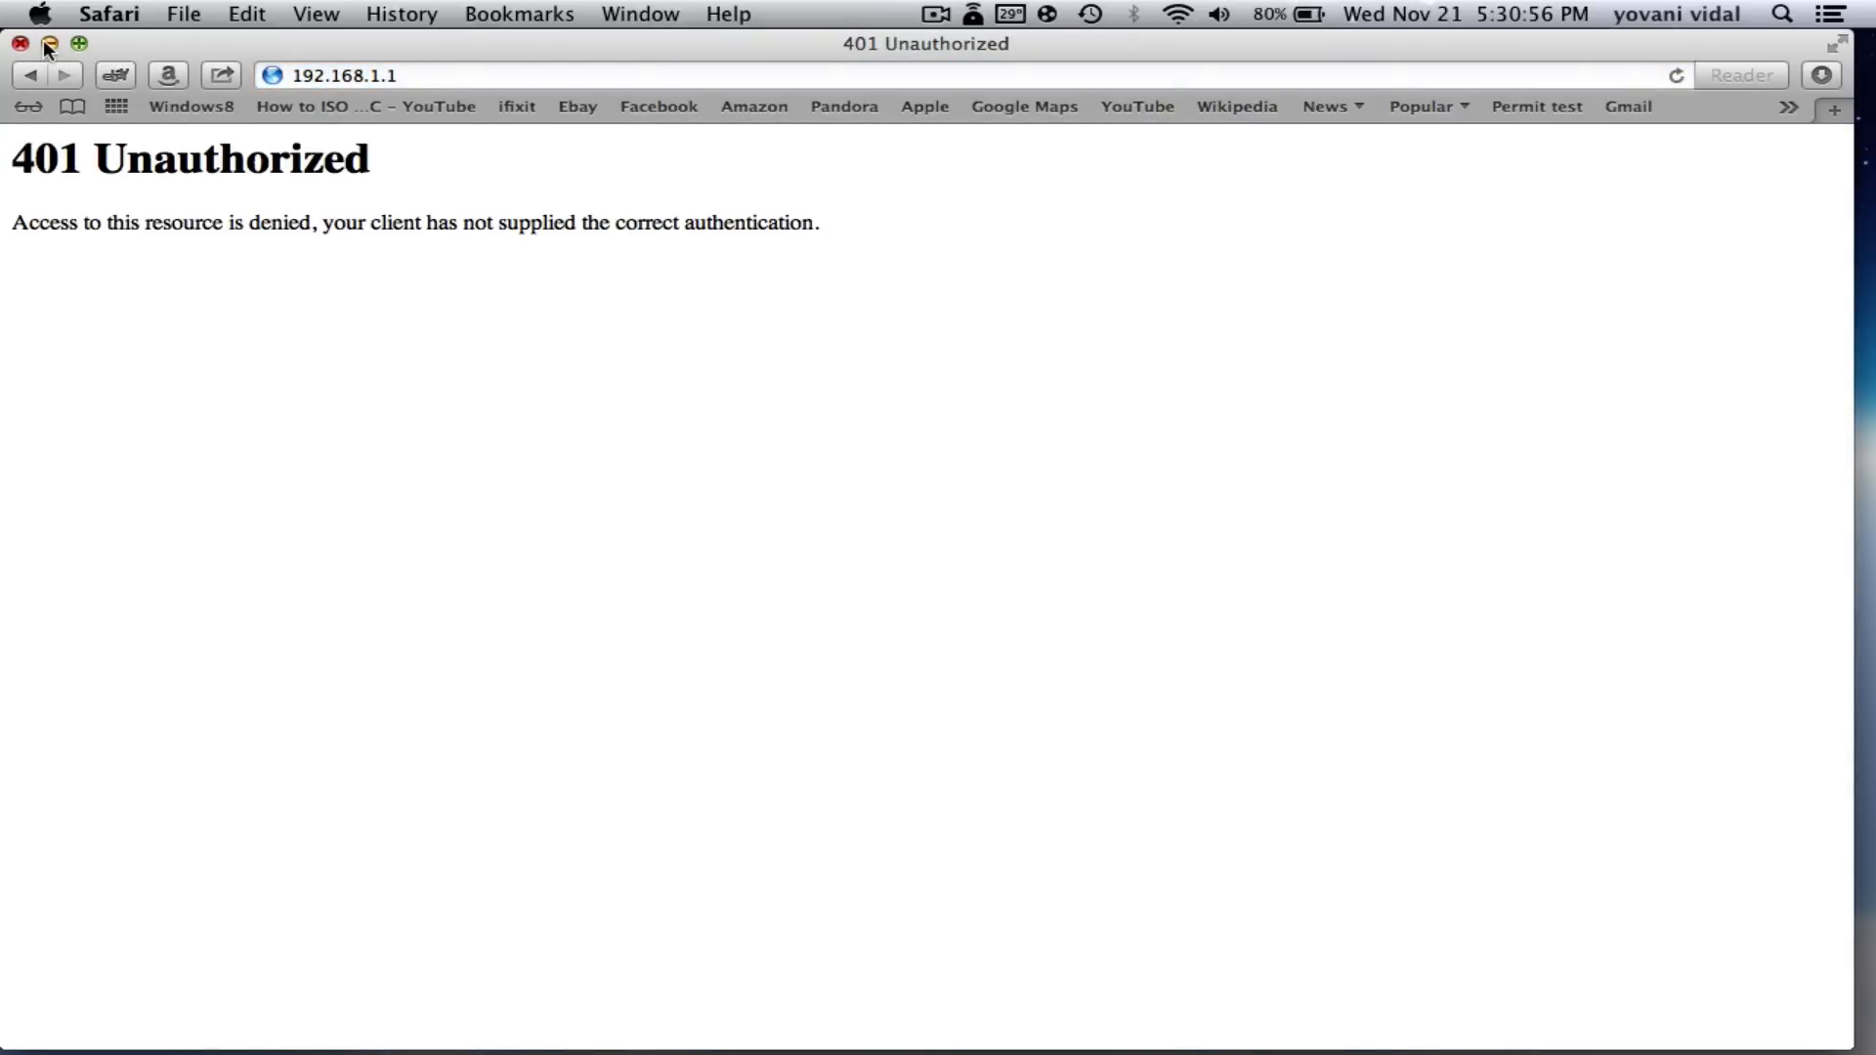
click(50, 43)
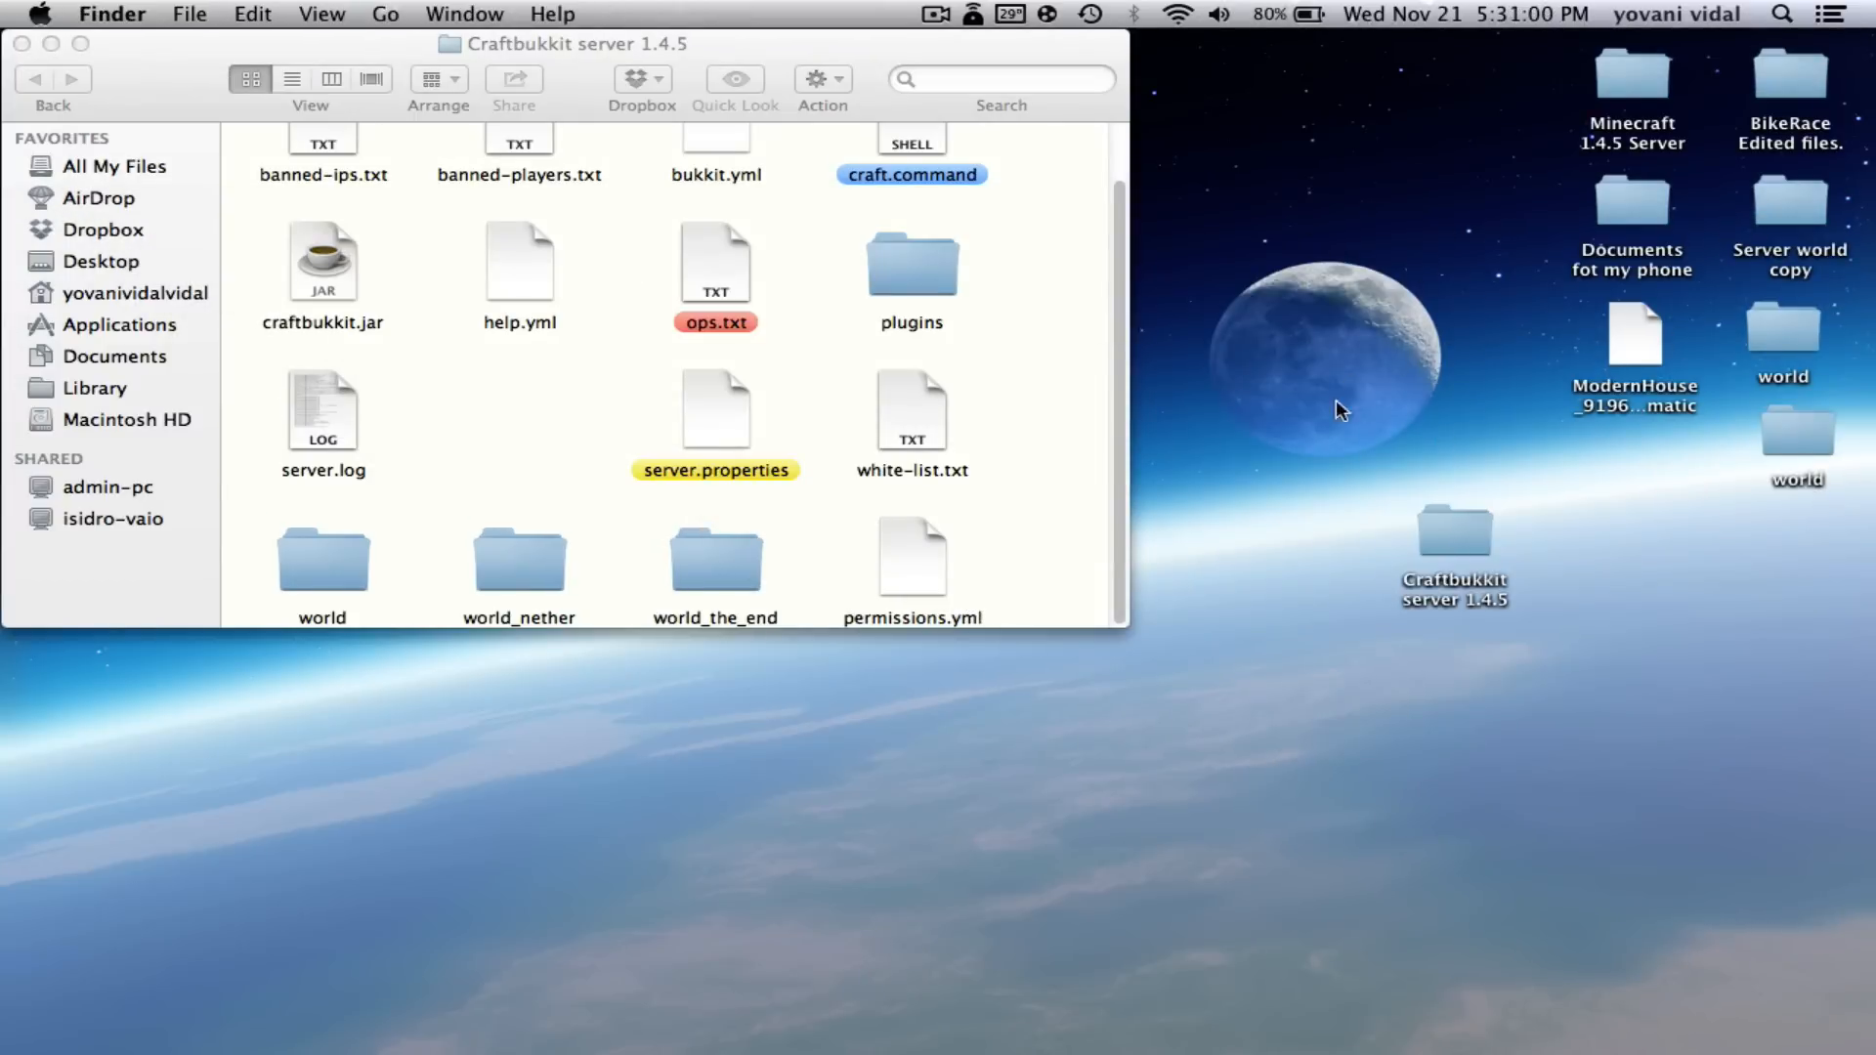
- Copy router address 192.168.1.1 from Network > Advanced > TCP/IP, then close System Preferences
mouse_move(1123, 1046)
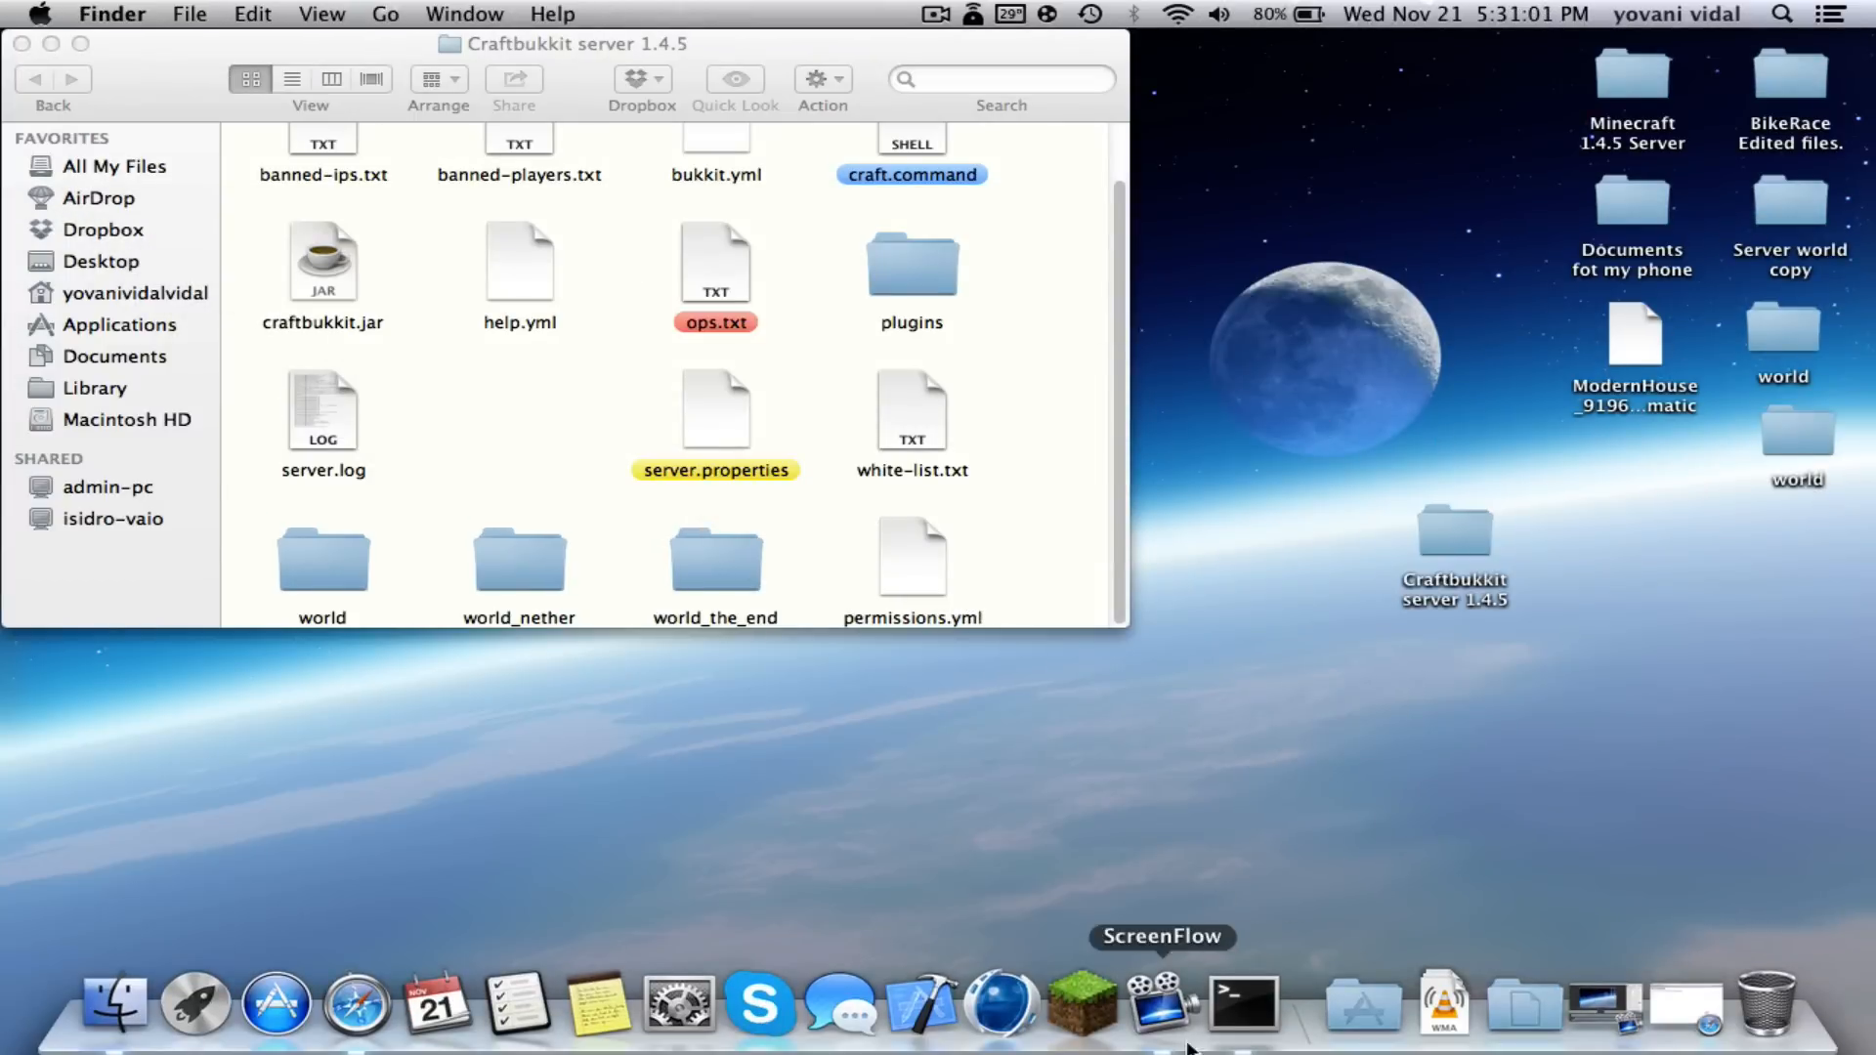
click(689, 1008)
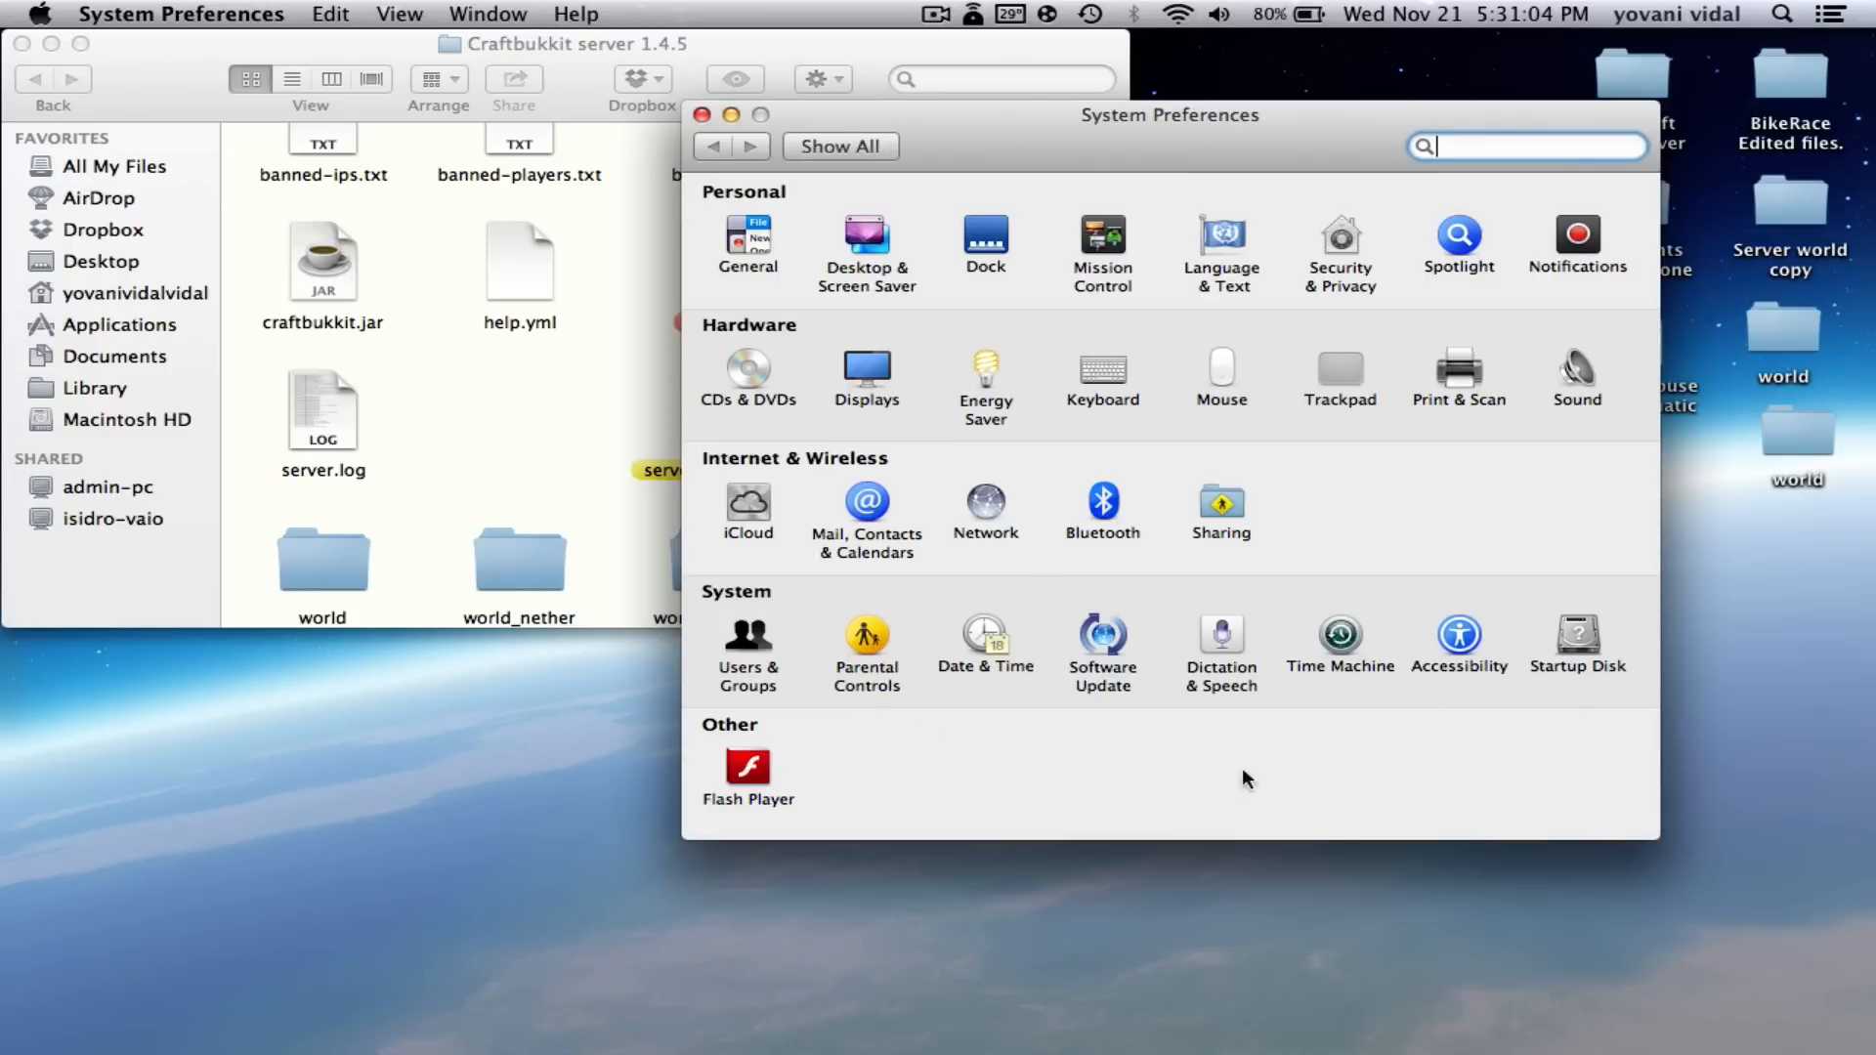
click(989, 500)
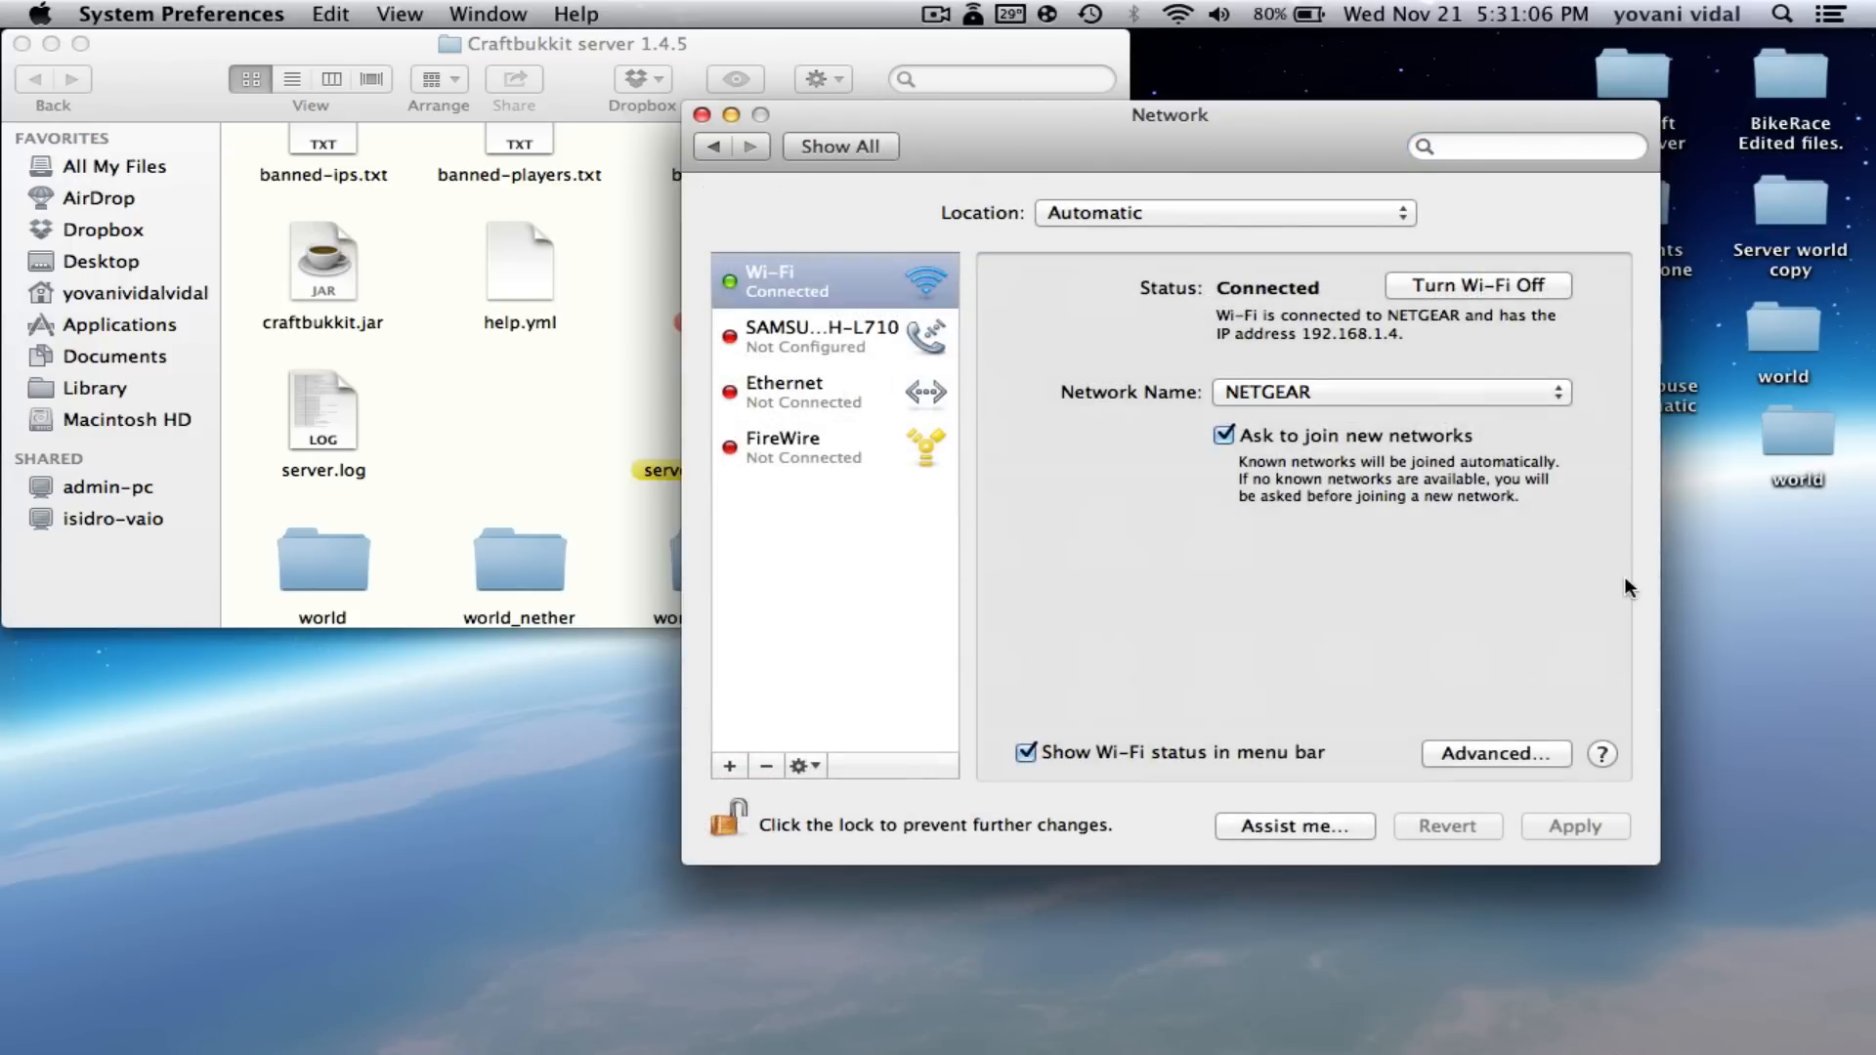
click(1493, 753)
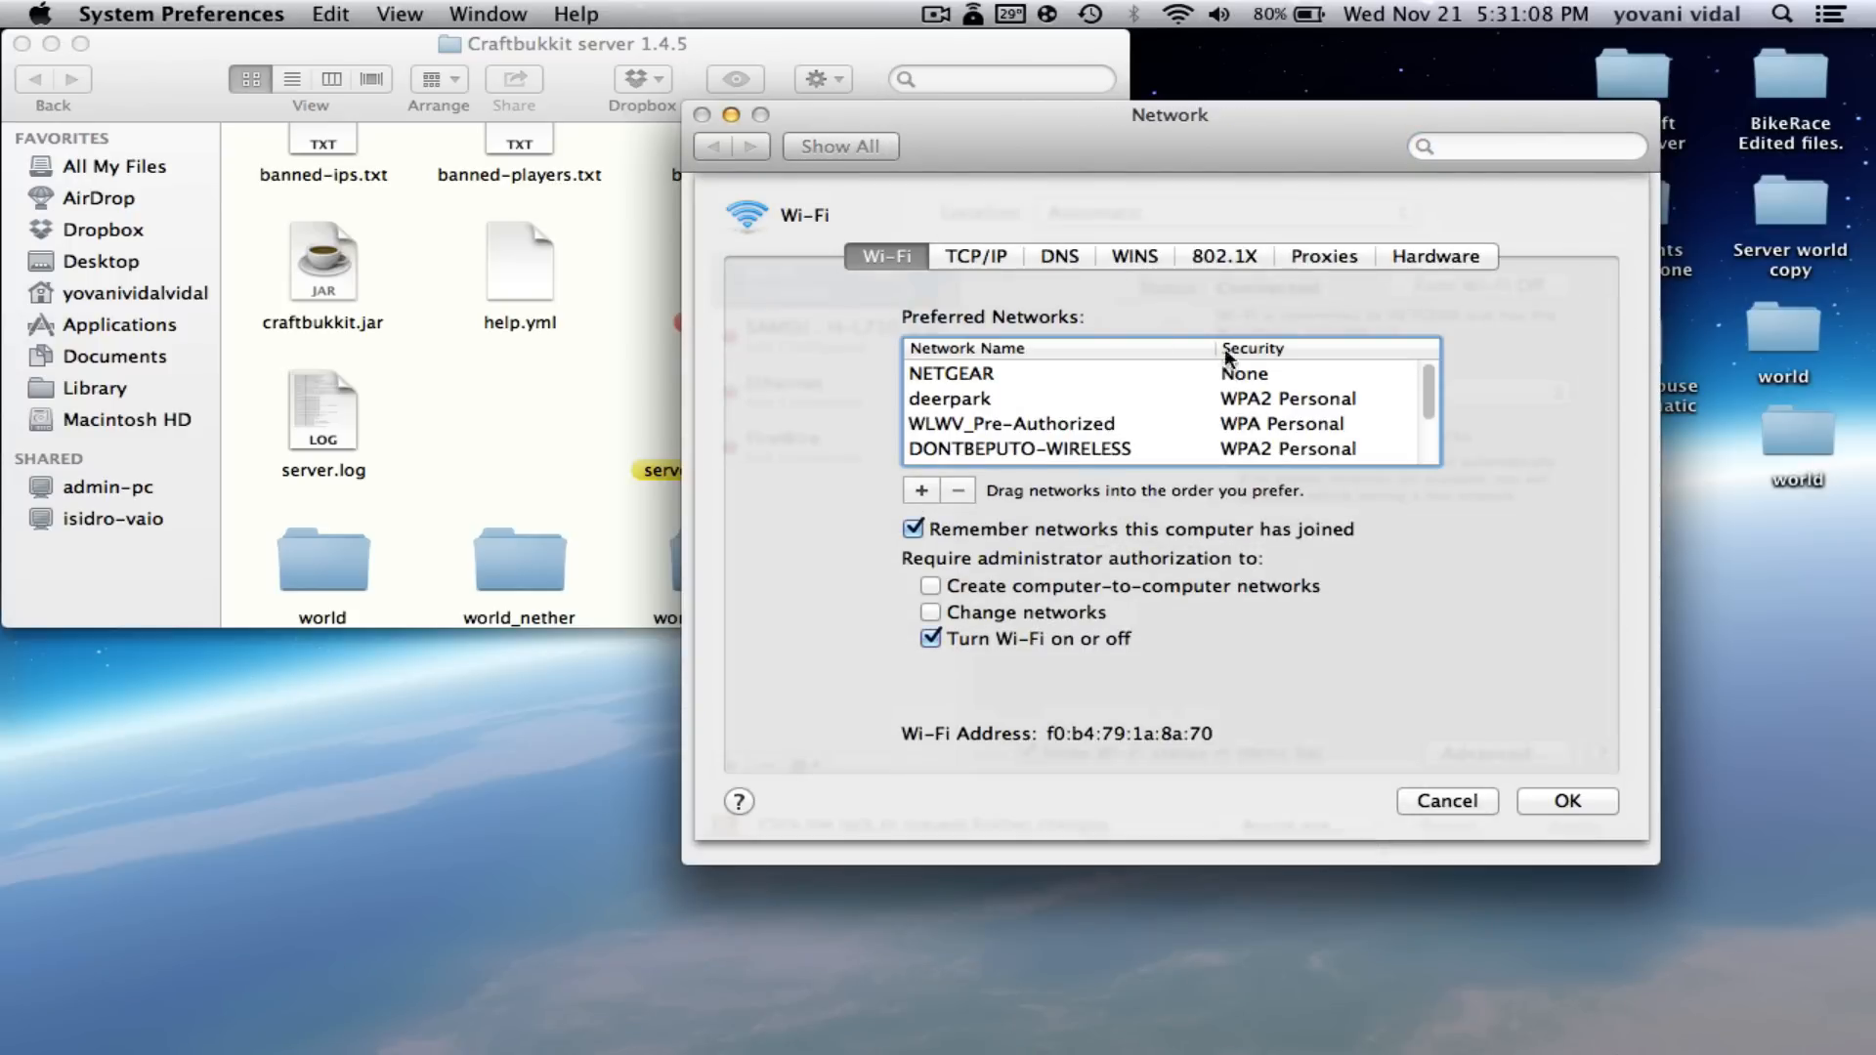
click(967, 256)
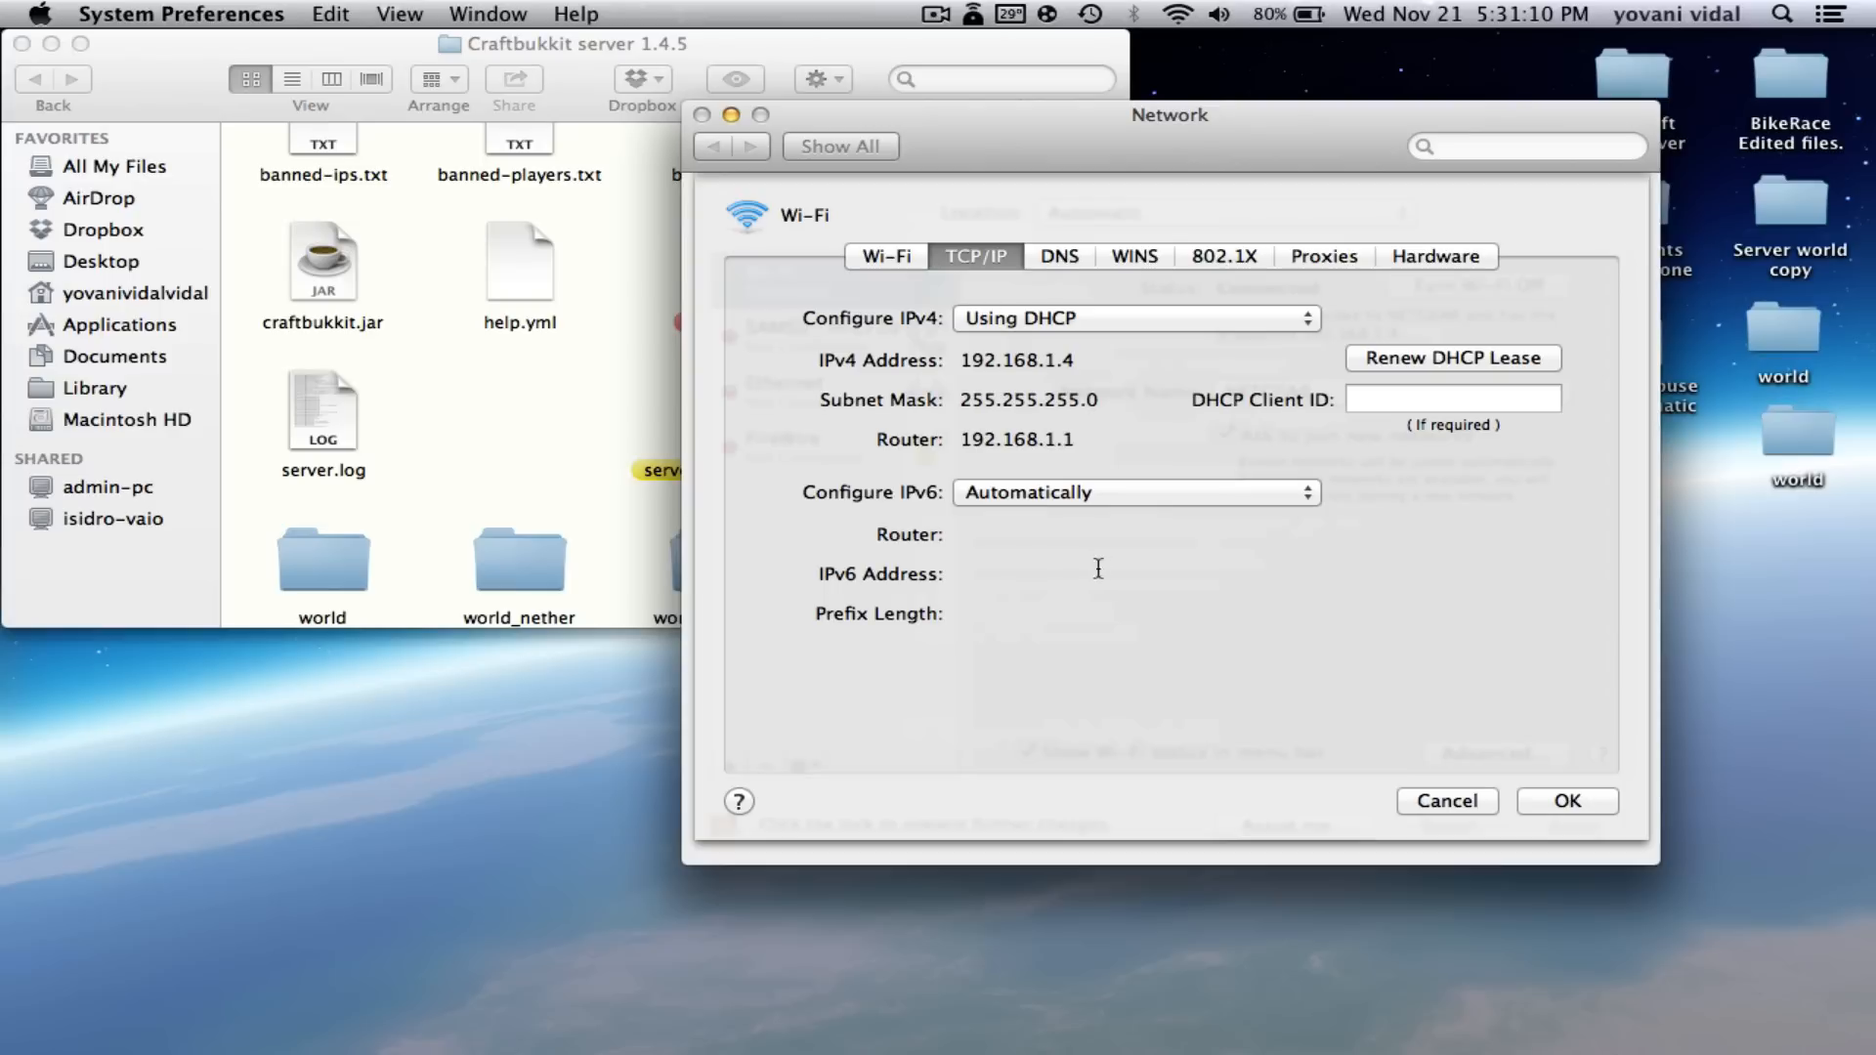
drag(1072, 441, 926, 451)
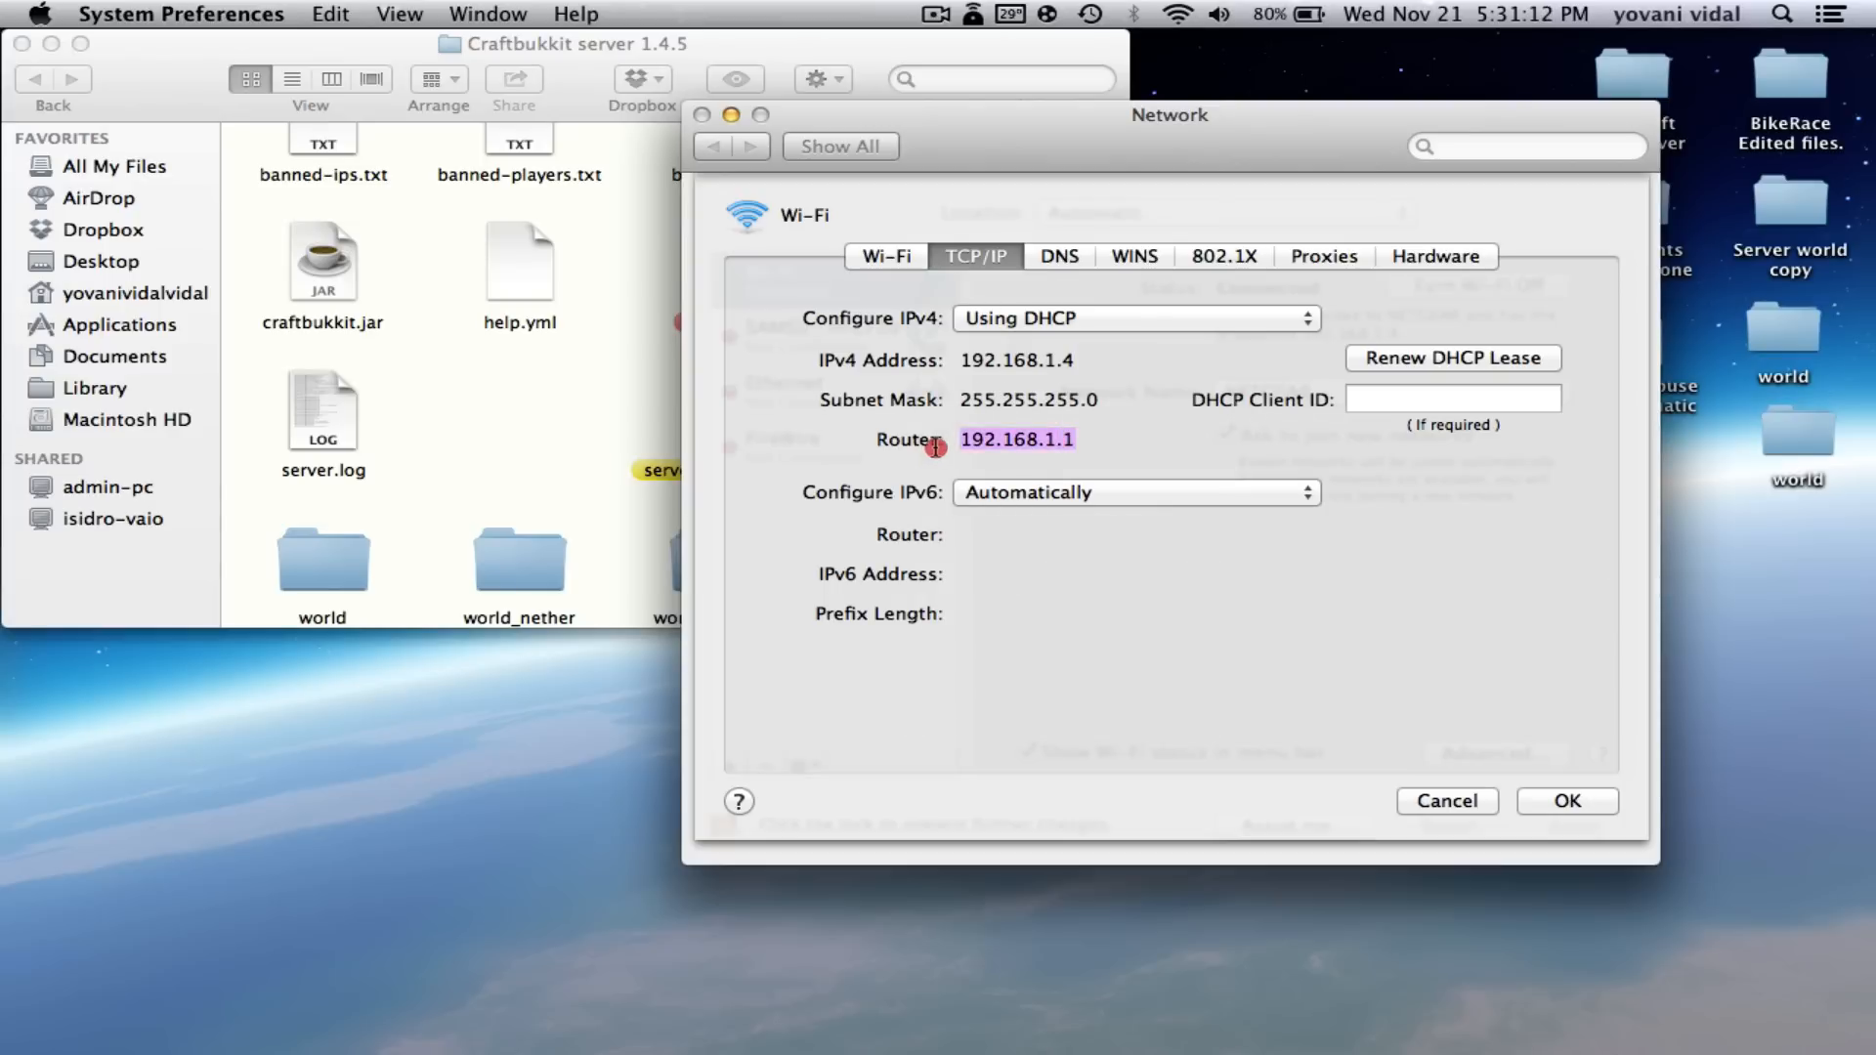
right_click(1026, 437)
click(1087, 541)
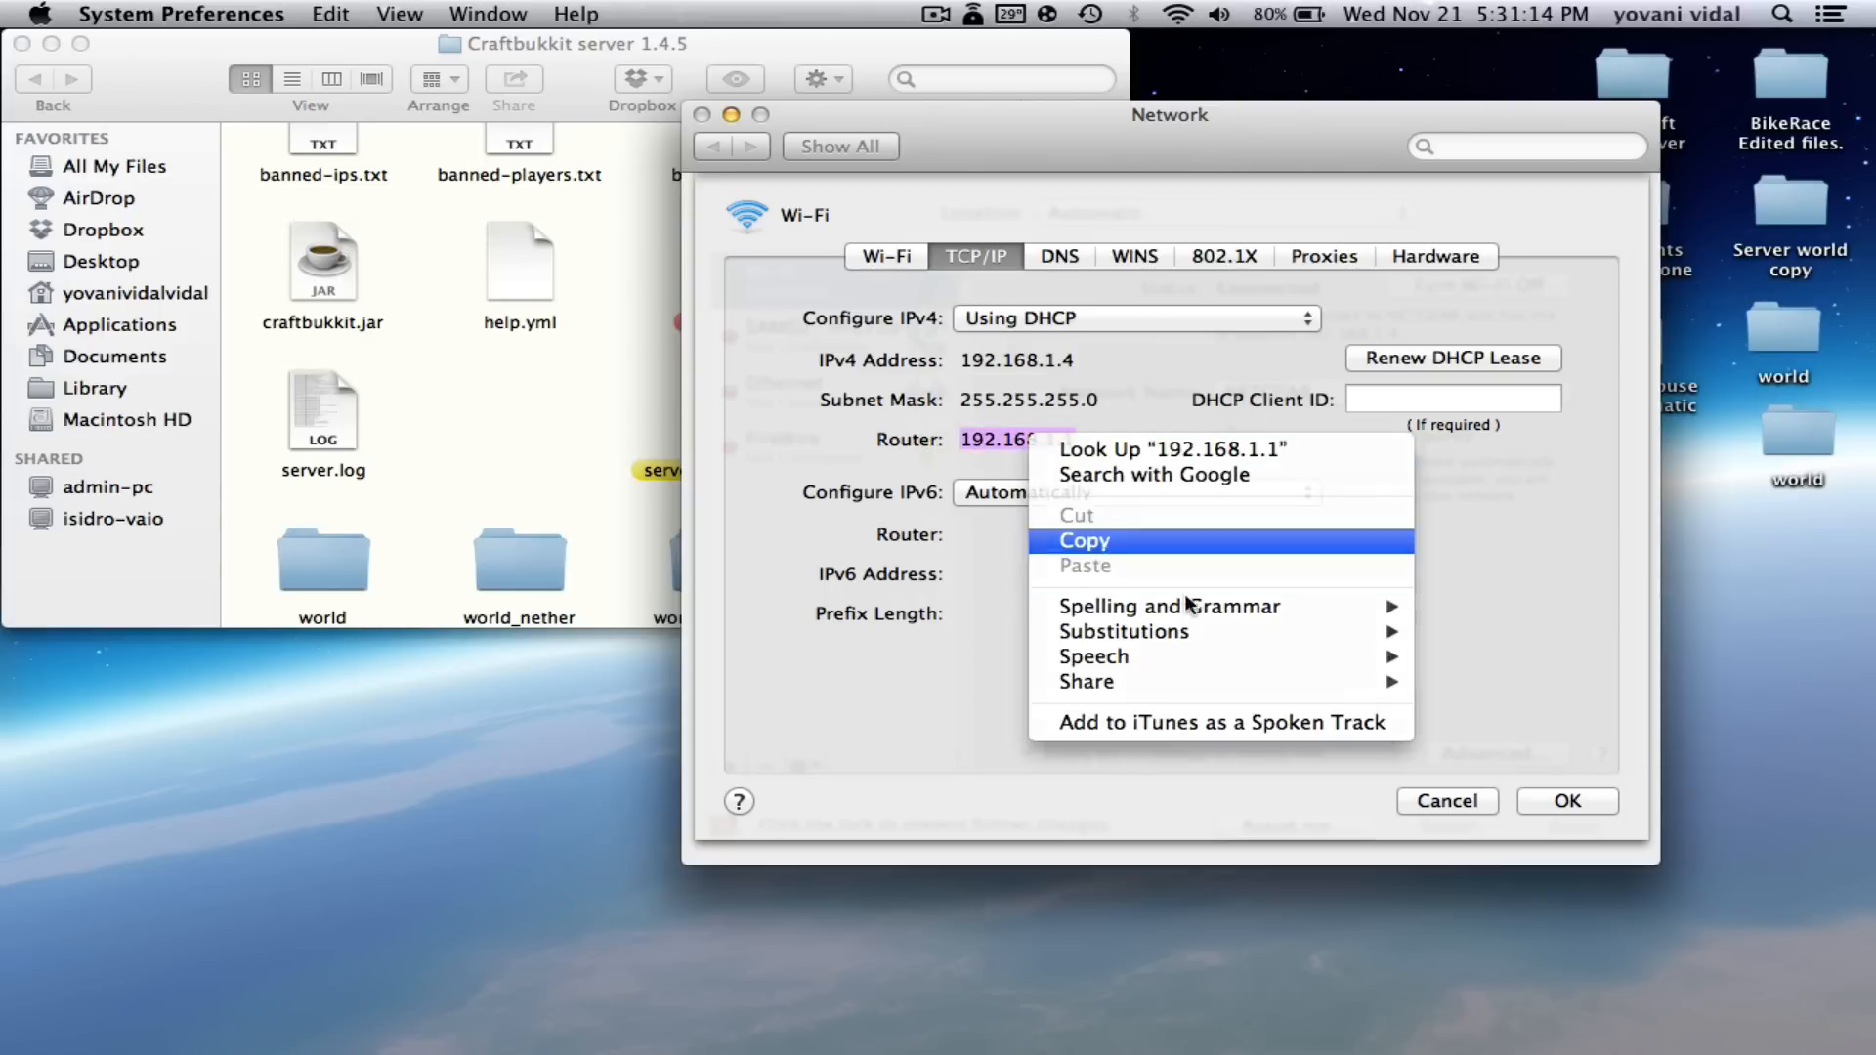
click(1563, 801)
click(701, 115)
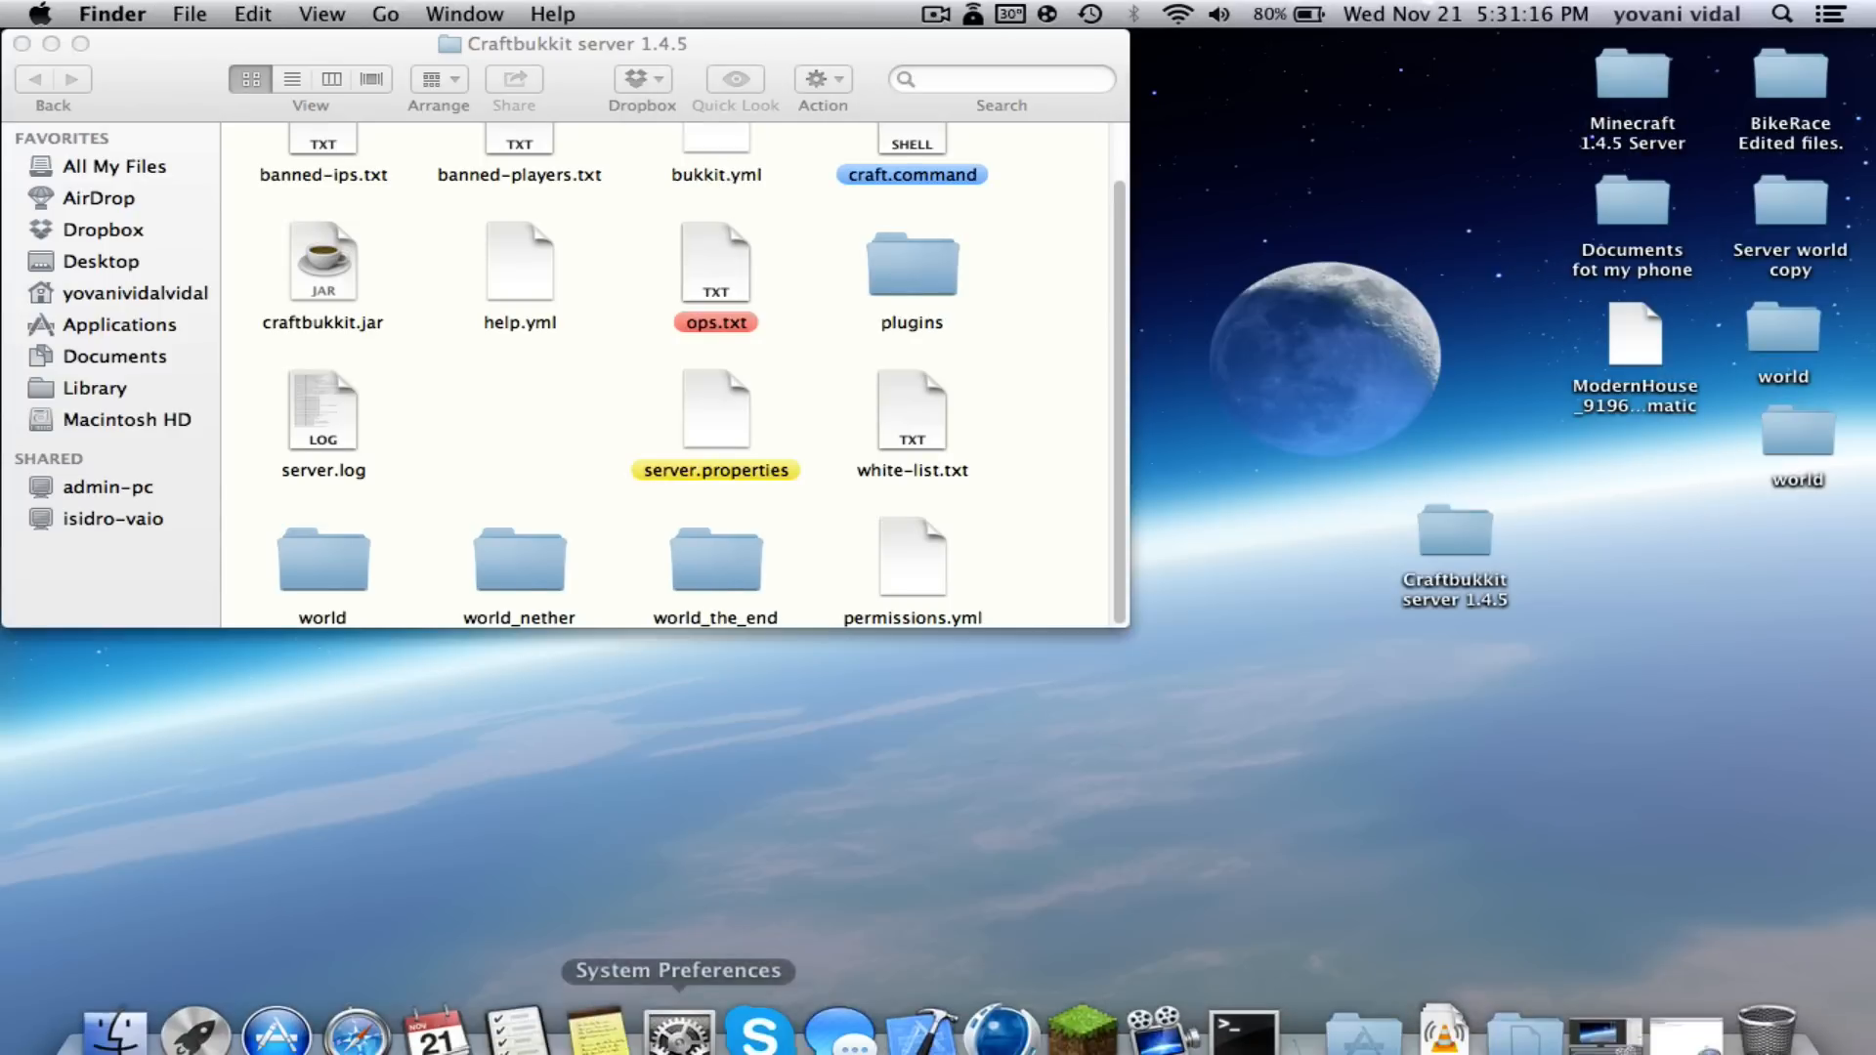
- Paste the router address 192.168.1.1 into Safari's address bar and load it
click(374, 1012)
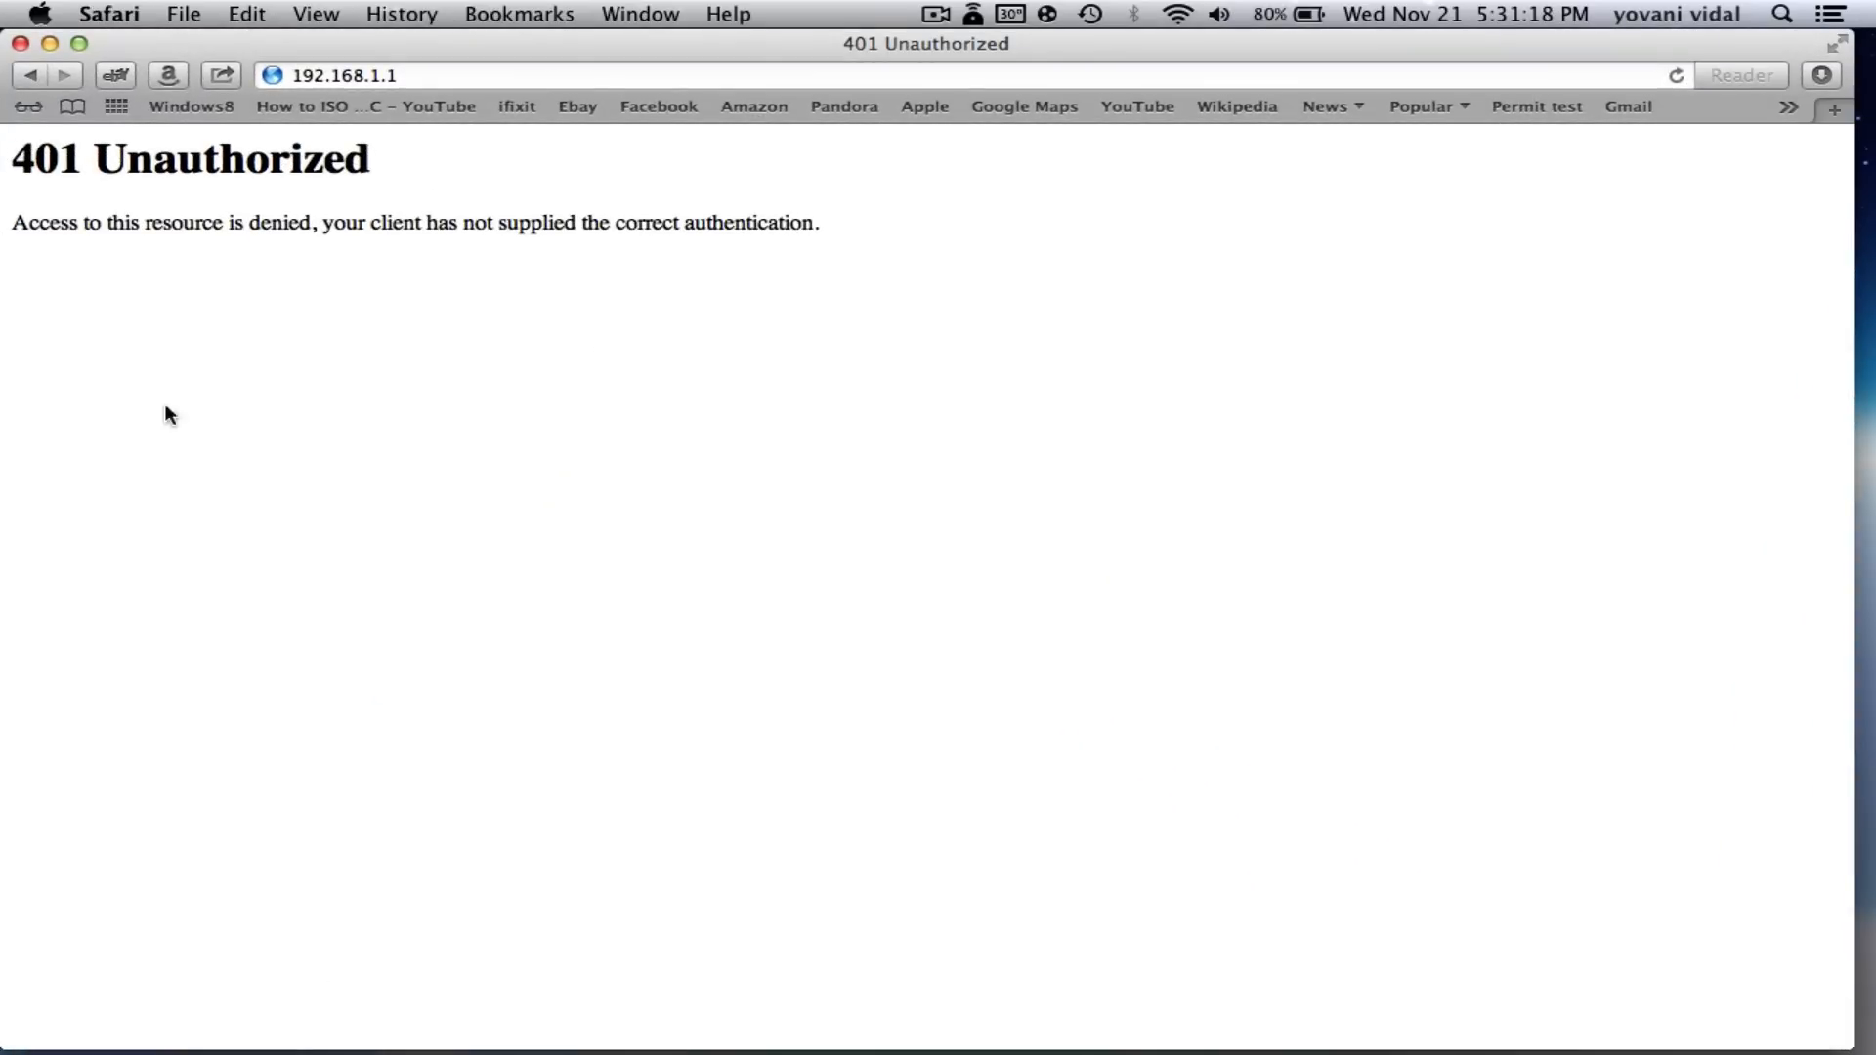
click(589, 75)
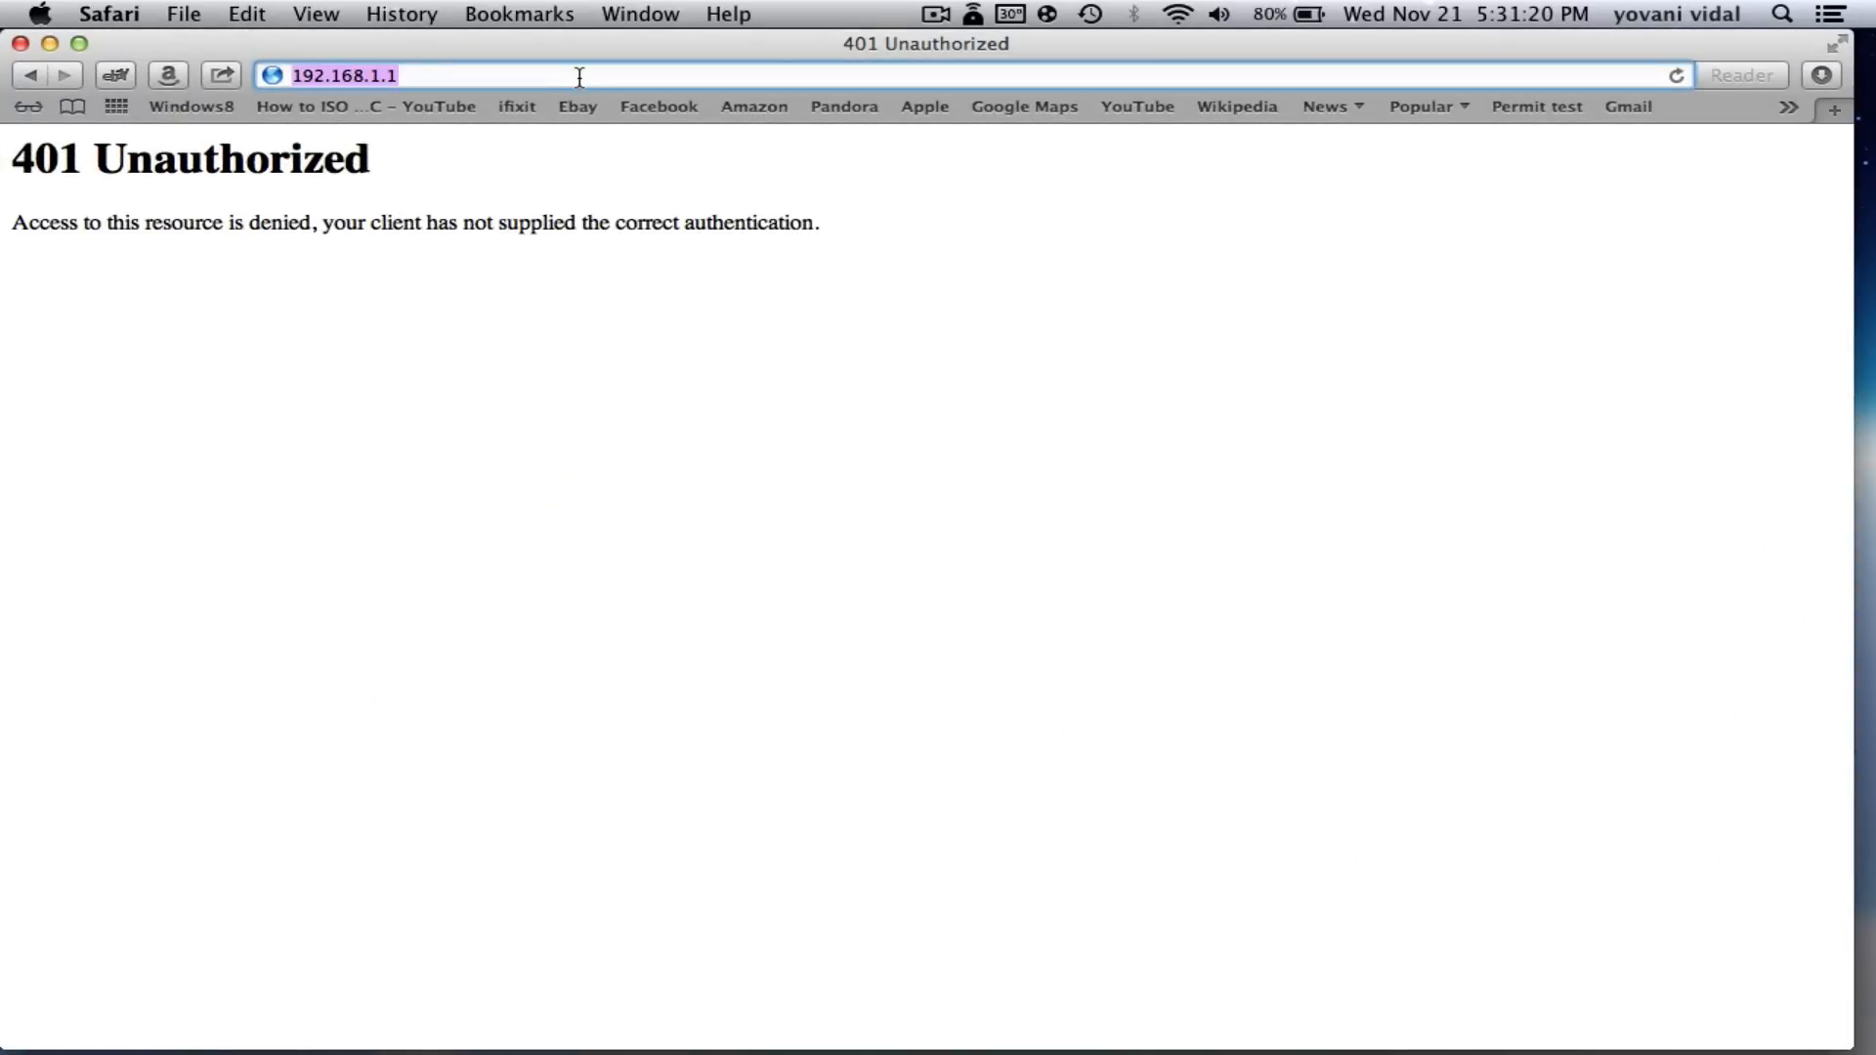
right_click(576, 75)
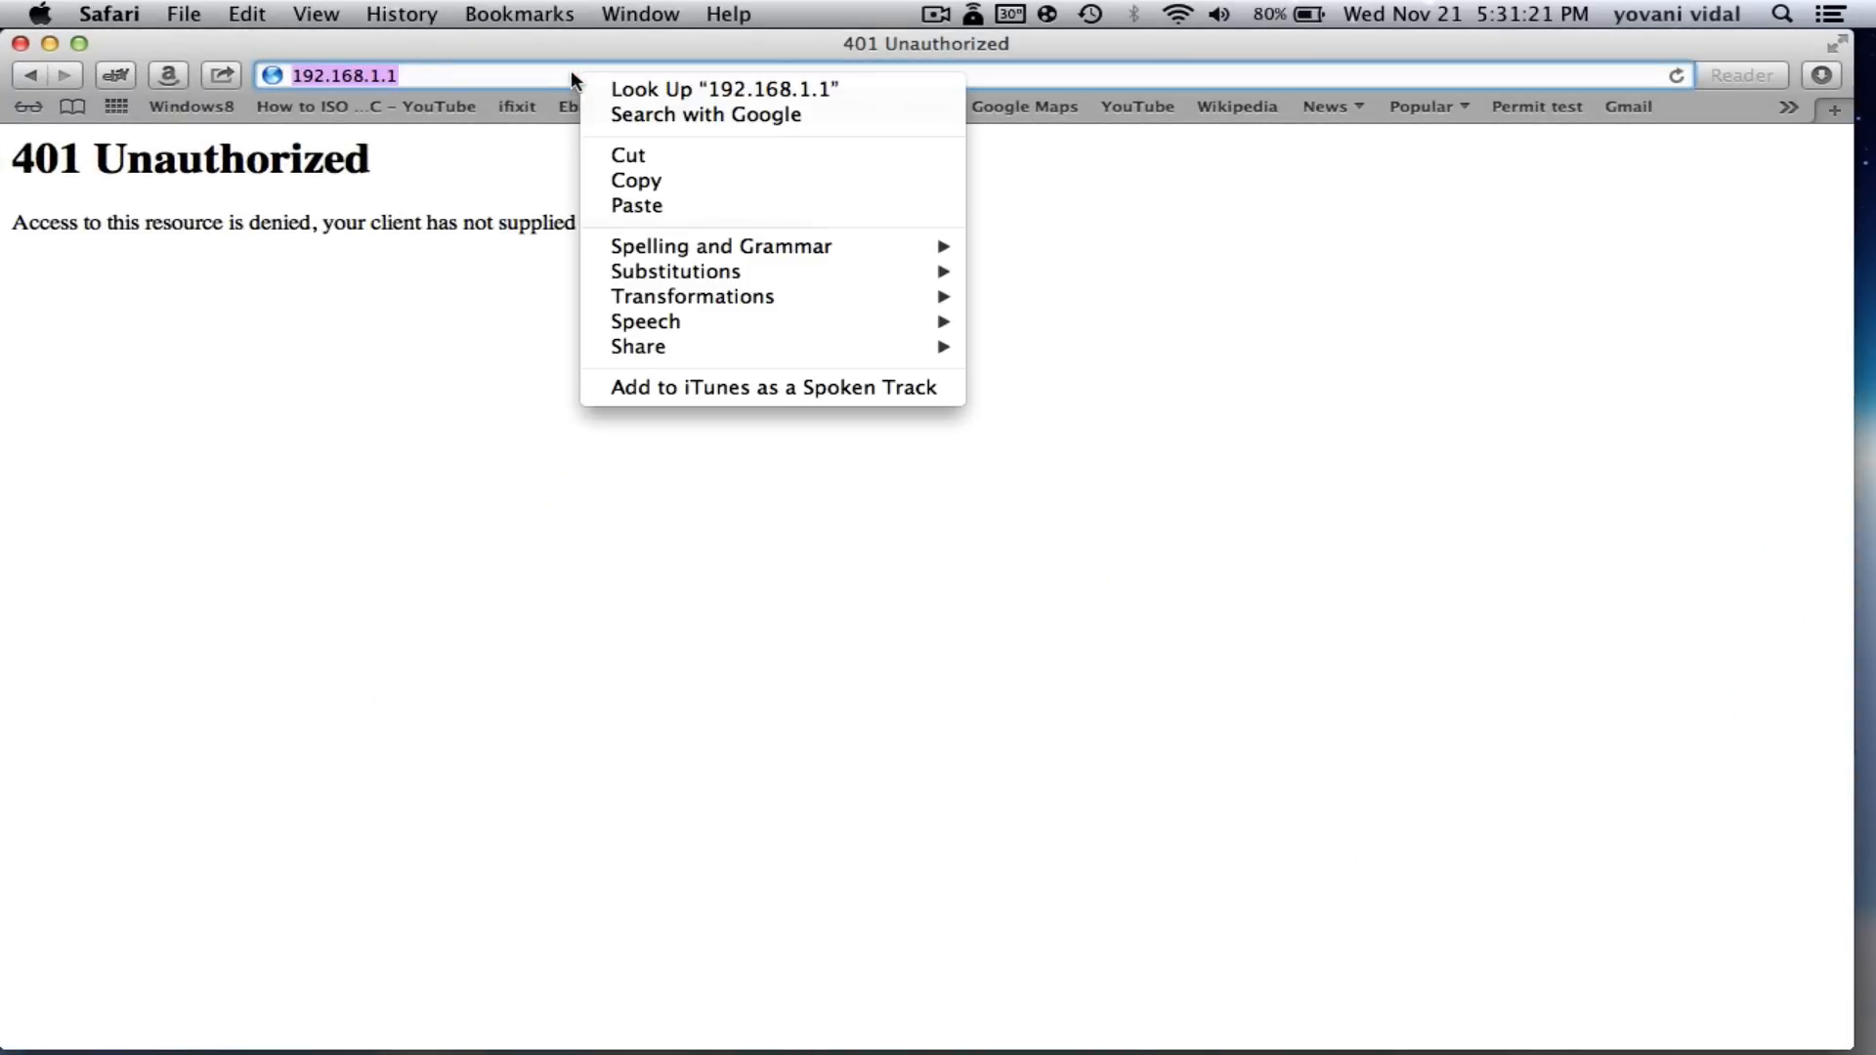
click(654, 205)
key(Return)
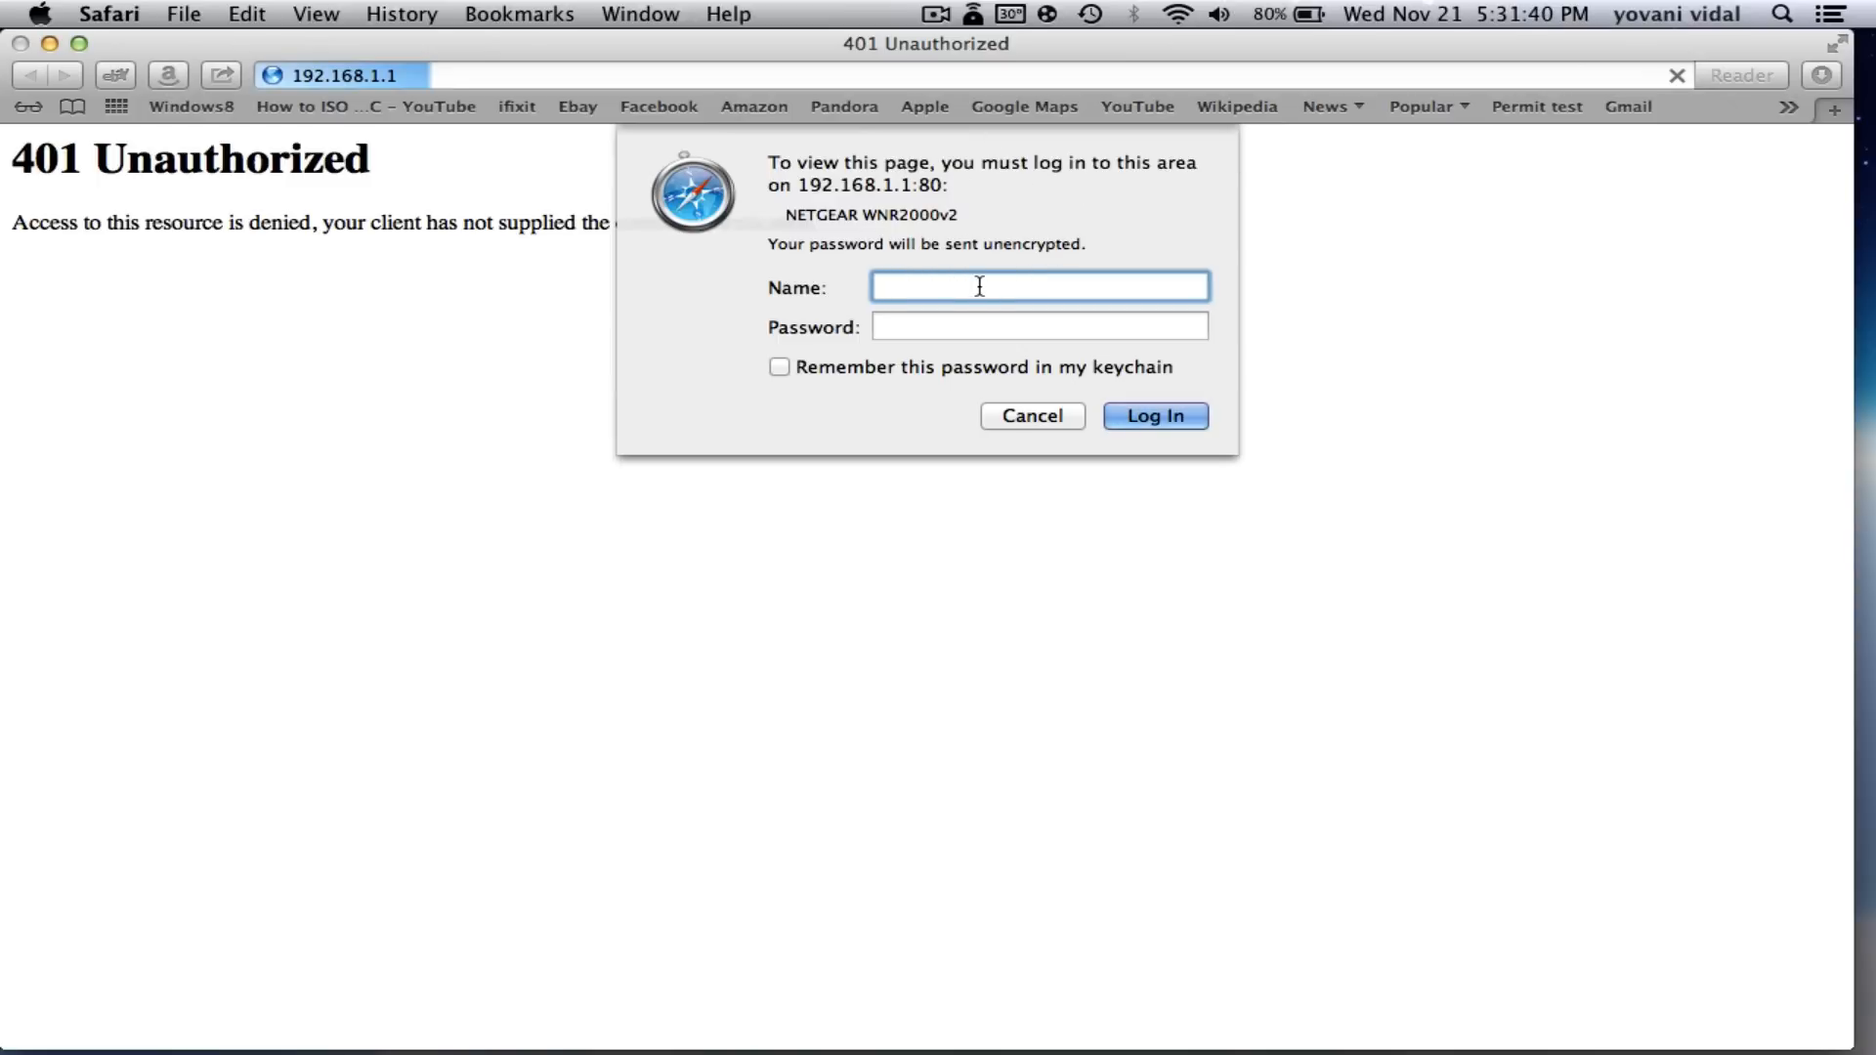
- Sign in with the router's login name and password
text(admin)
key(Tab)
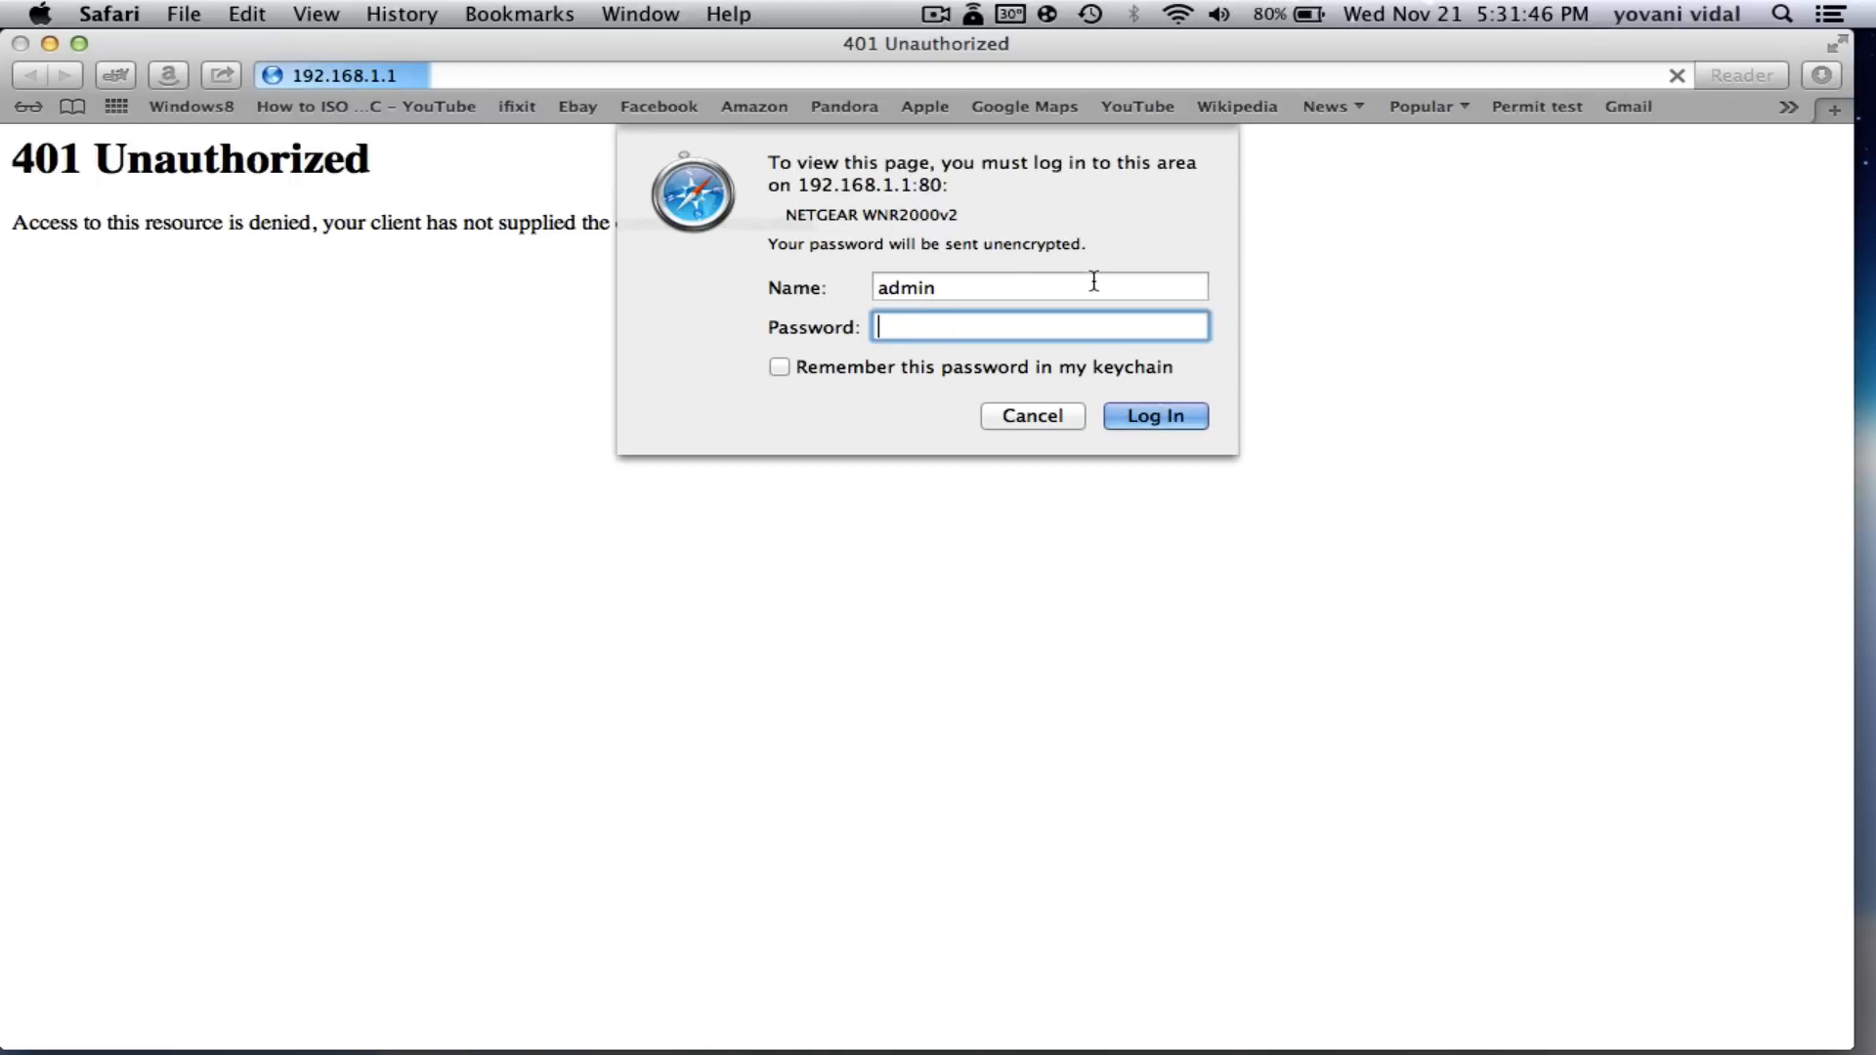
text(password)
key(Return)
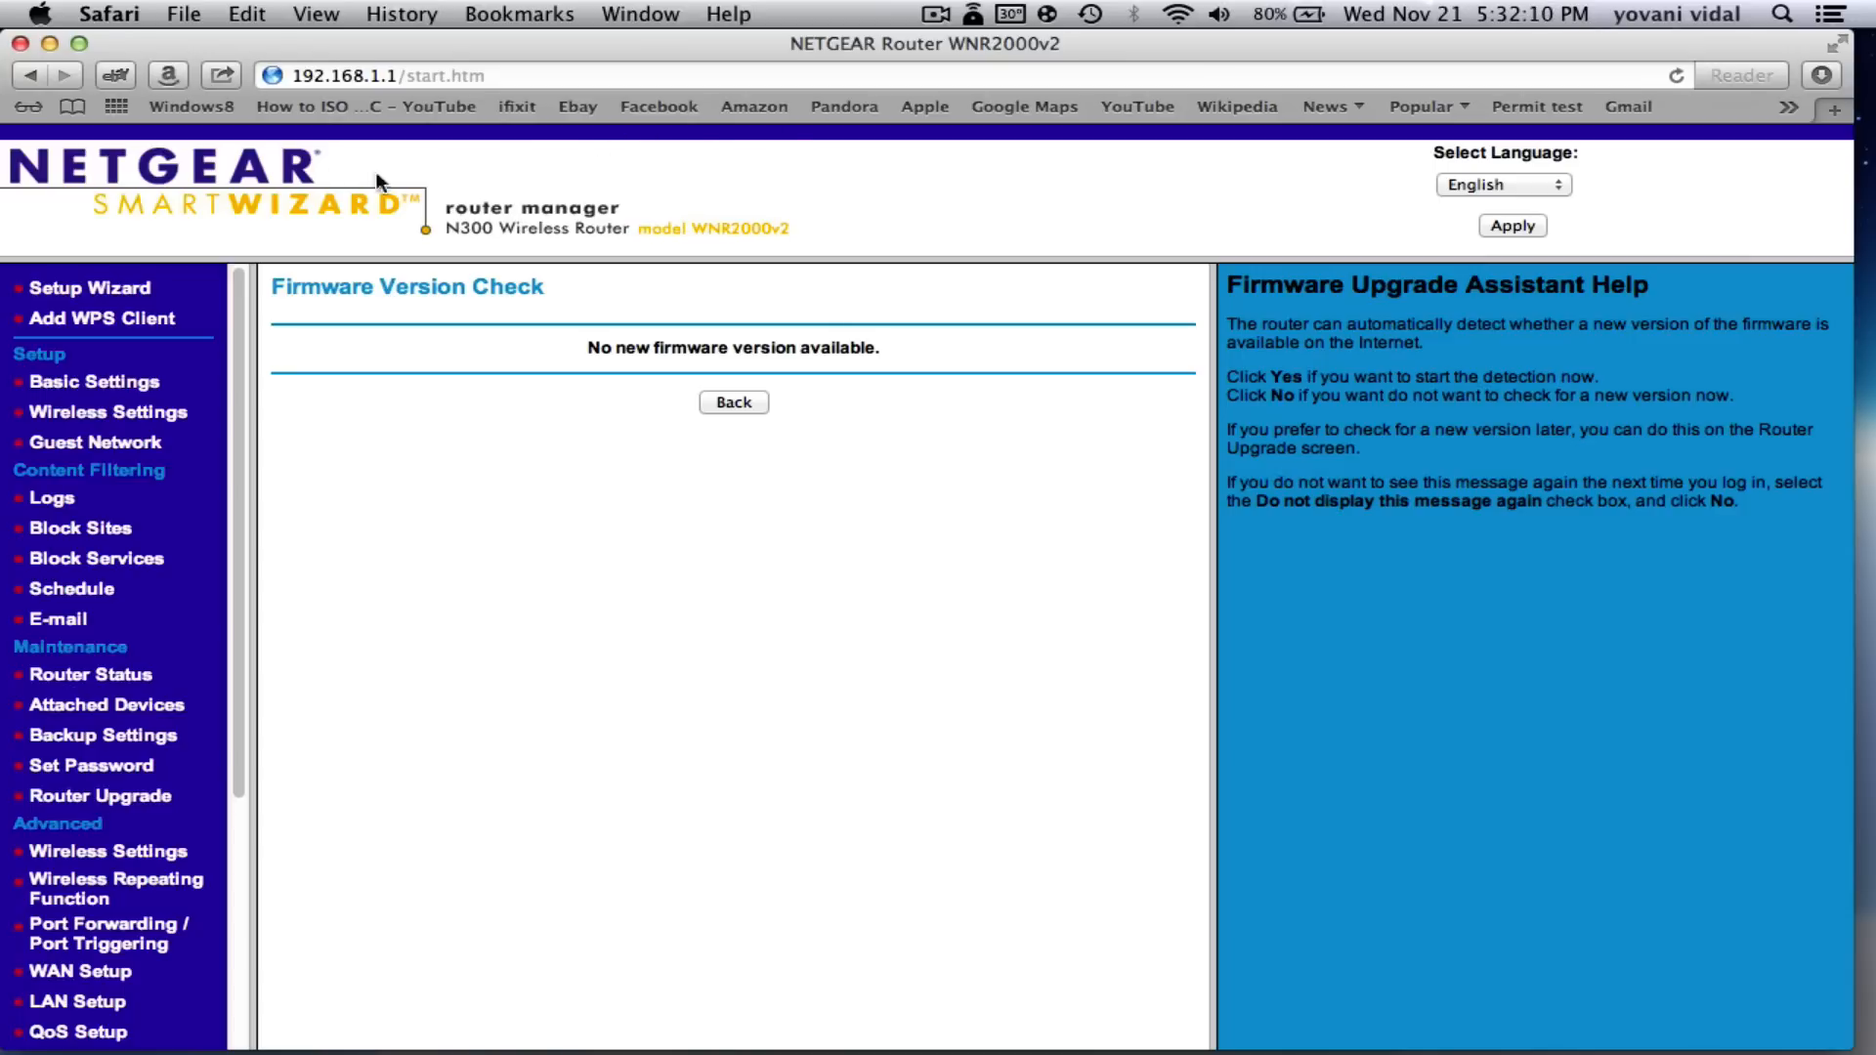
- Scroll the router menu down and open Port Forwarding / Port Triggering
scroll(134, 391, down, 3)
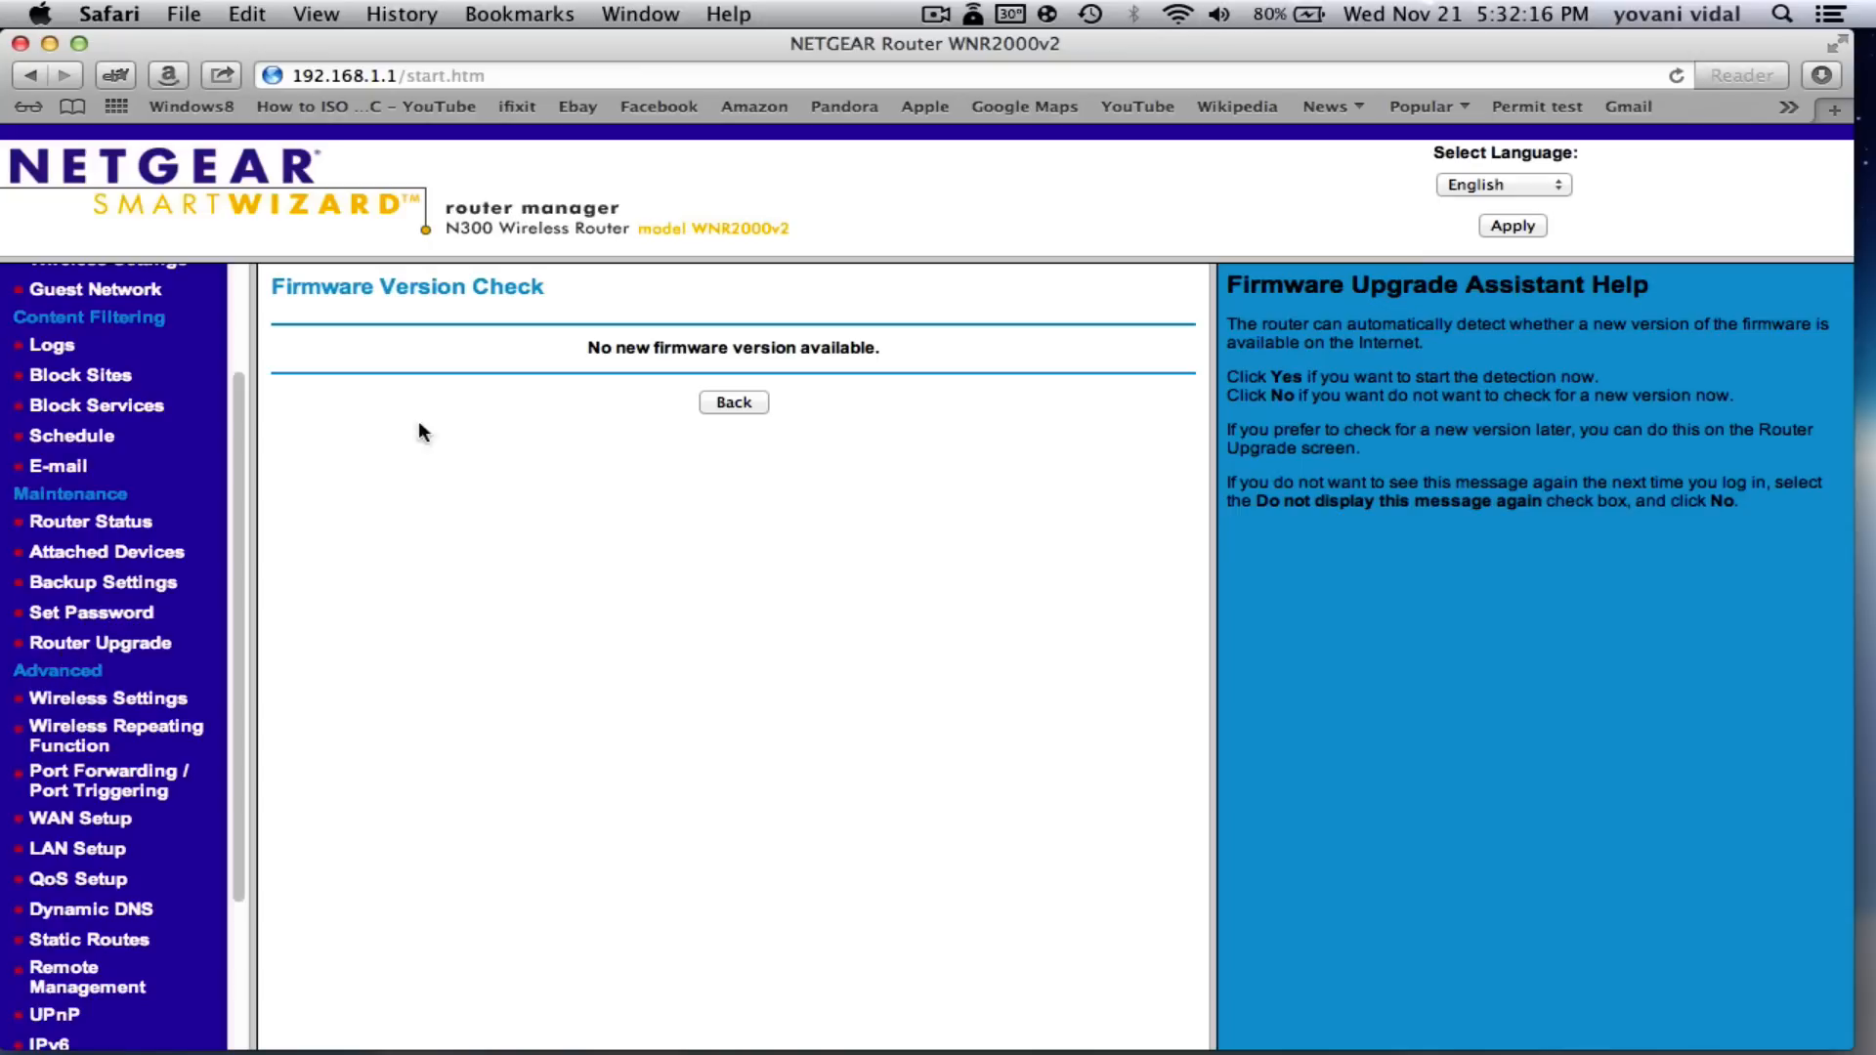
scroll(211, 535, down, 1)
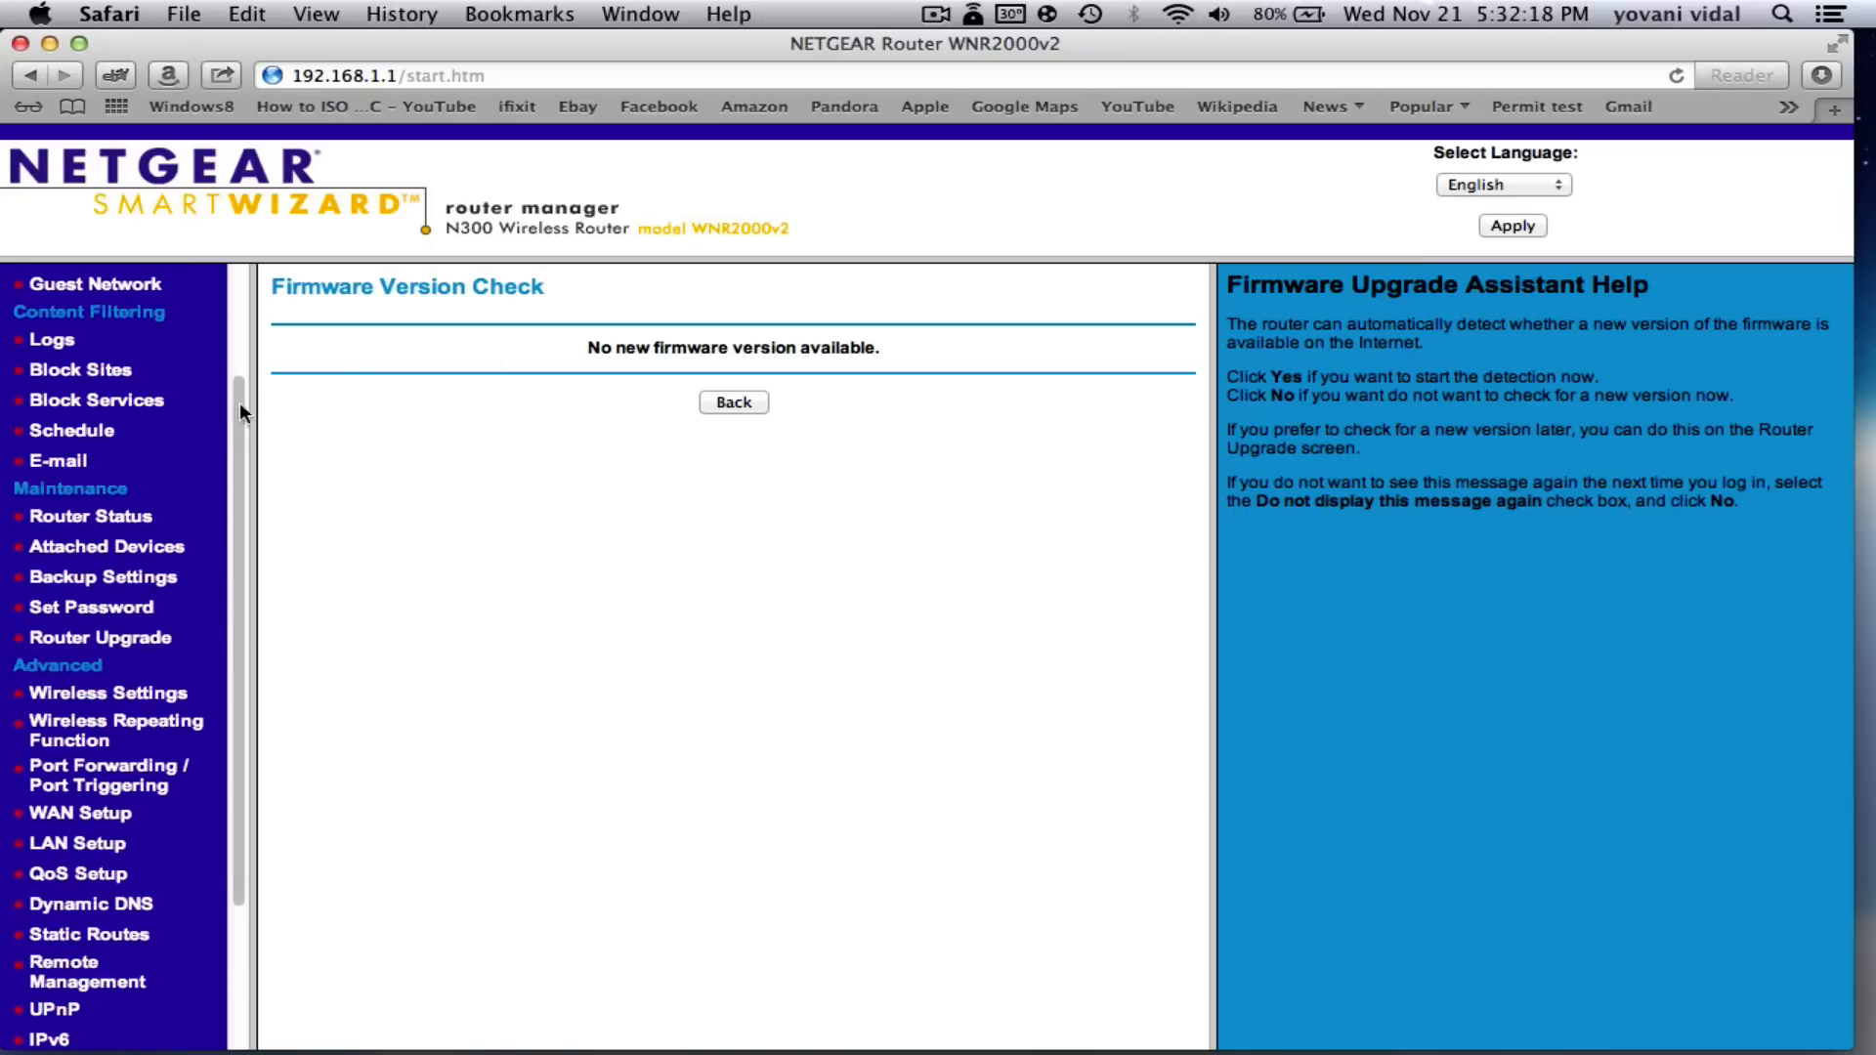
scroll(133, 406, down, 2)
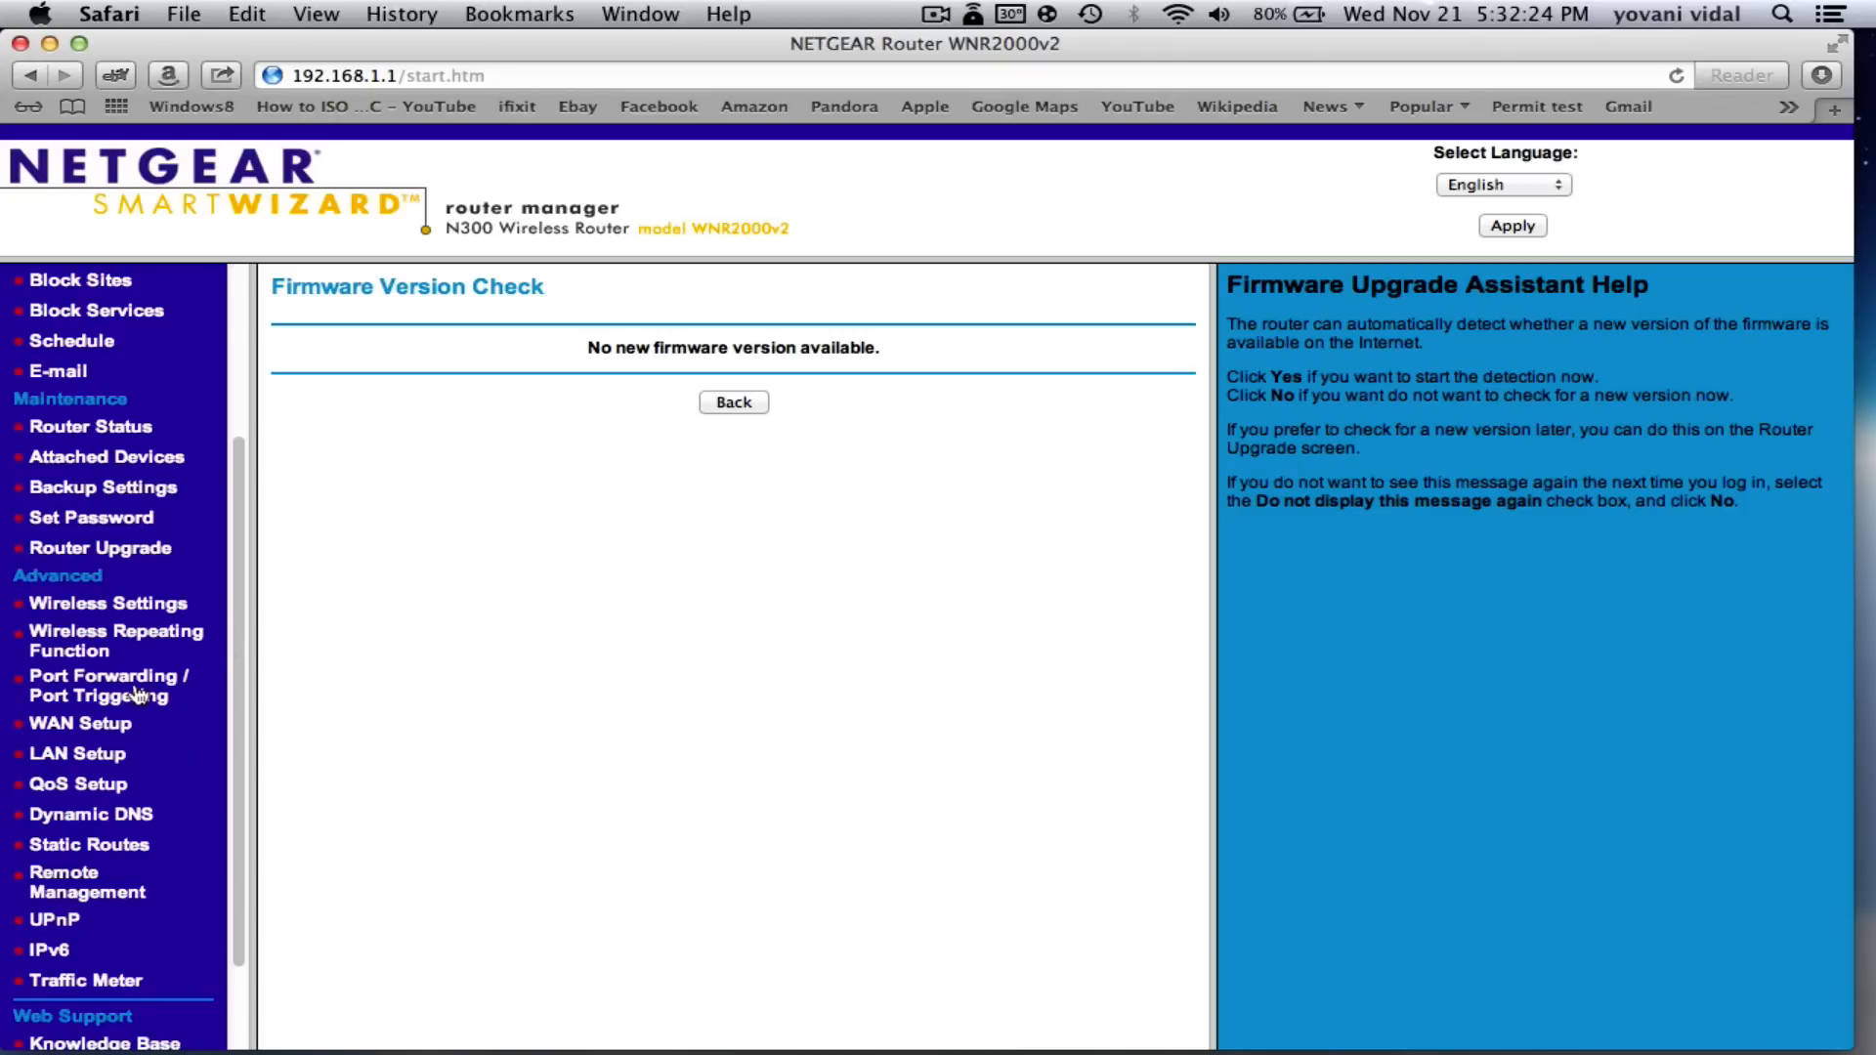
click(98, 698)
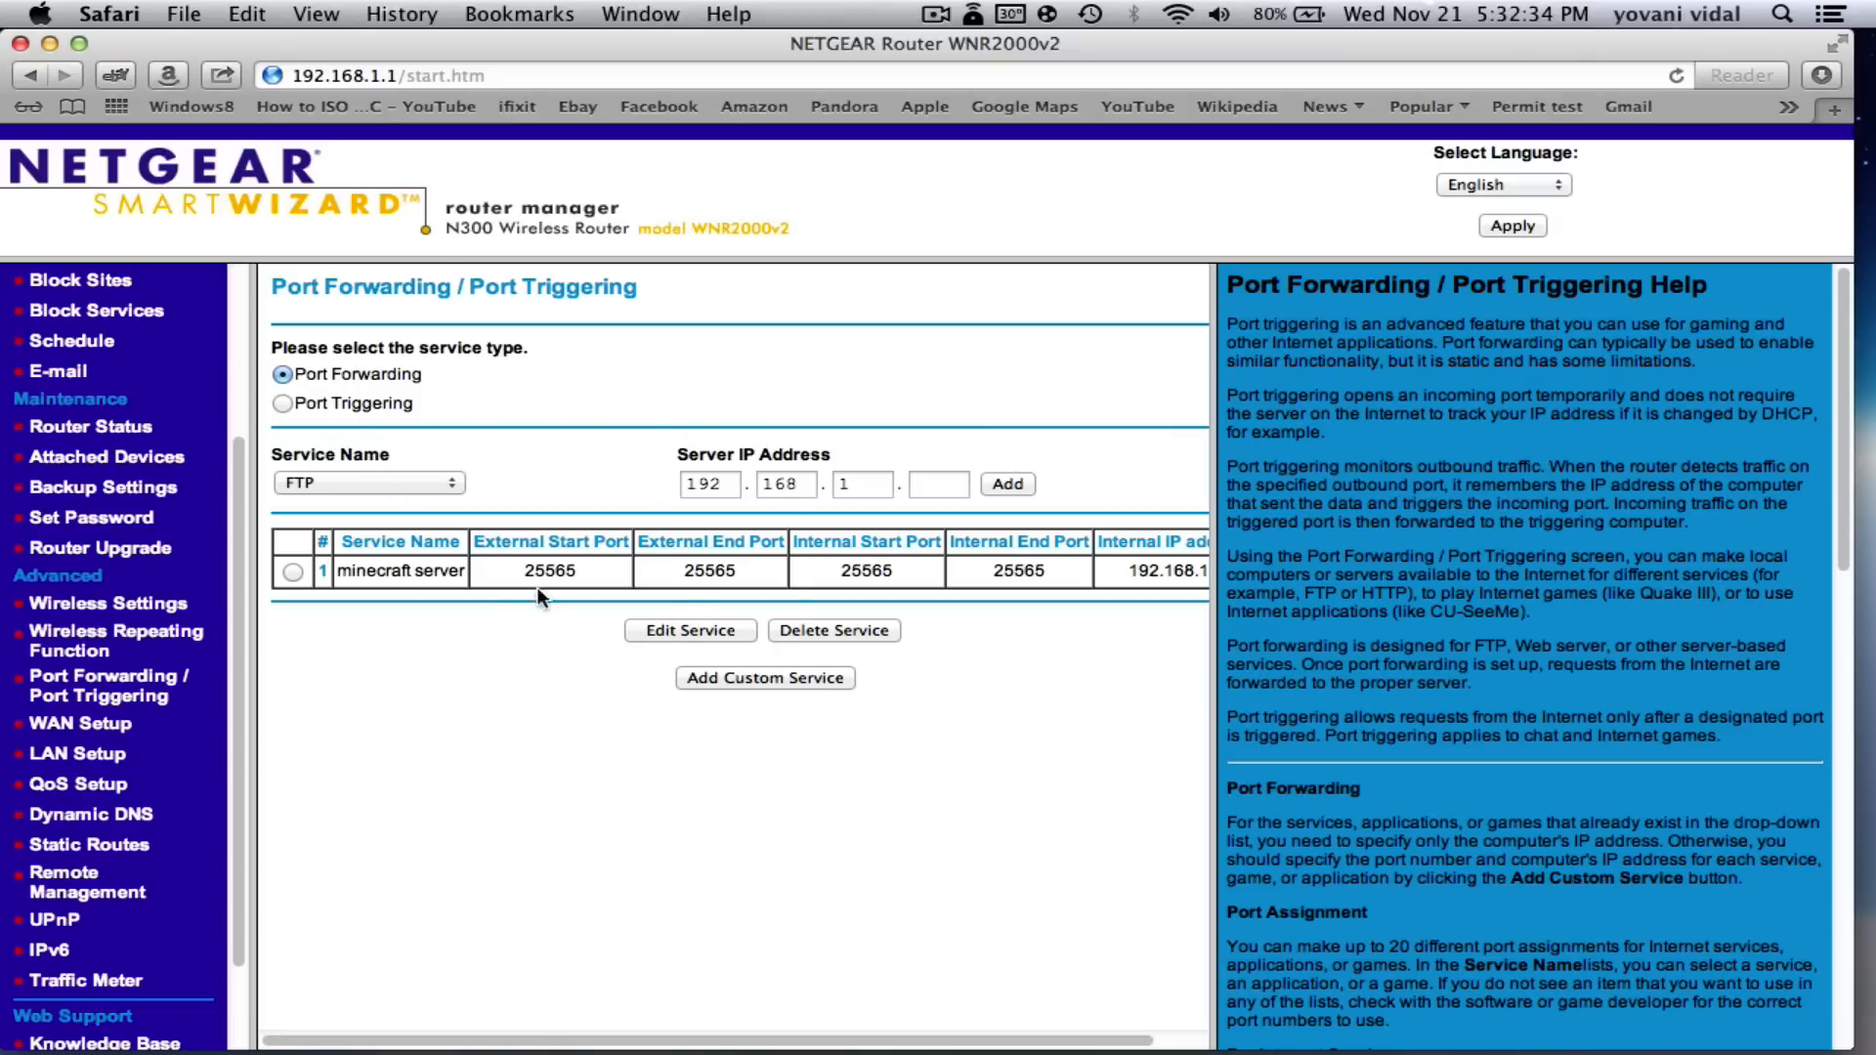
- Rename the minecraft server forwarding rule to server
click(291, 573)
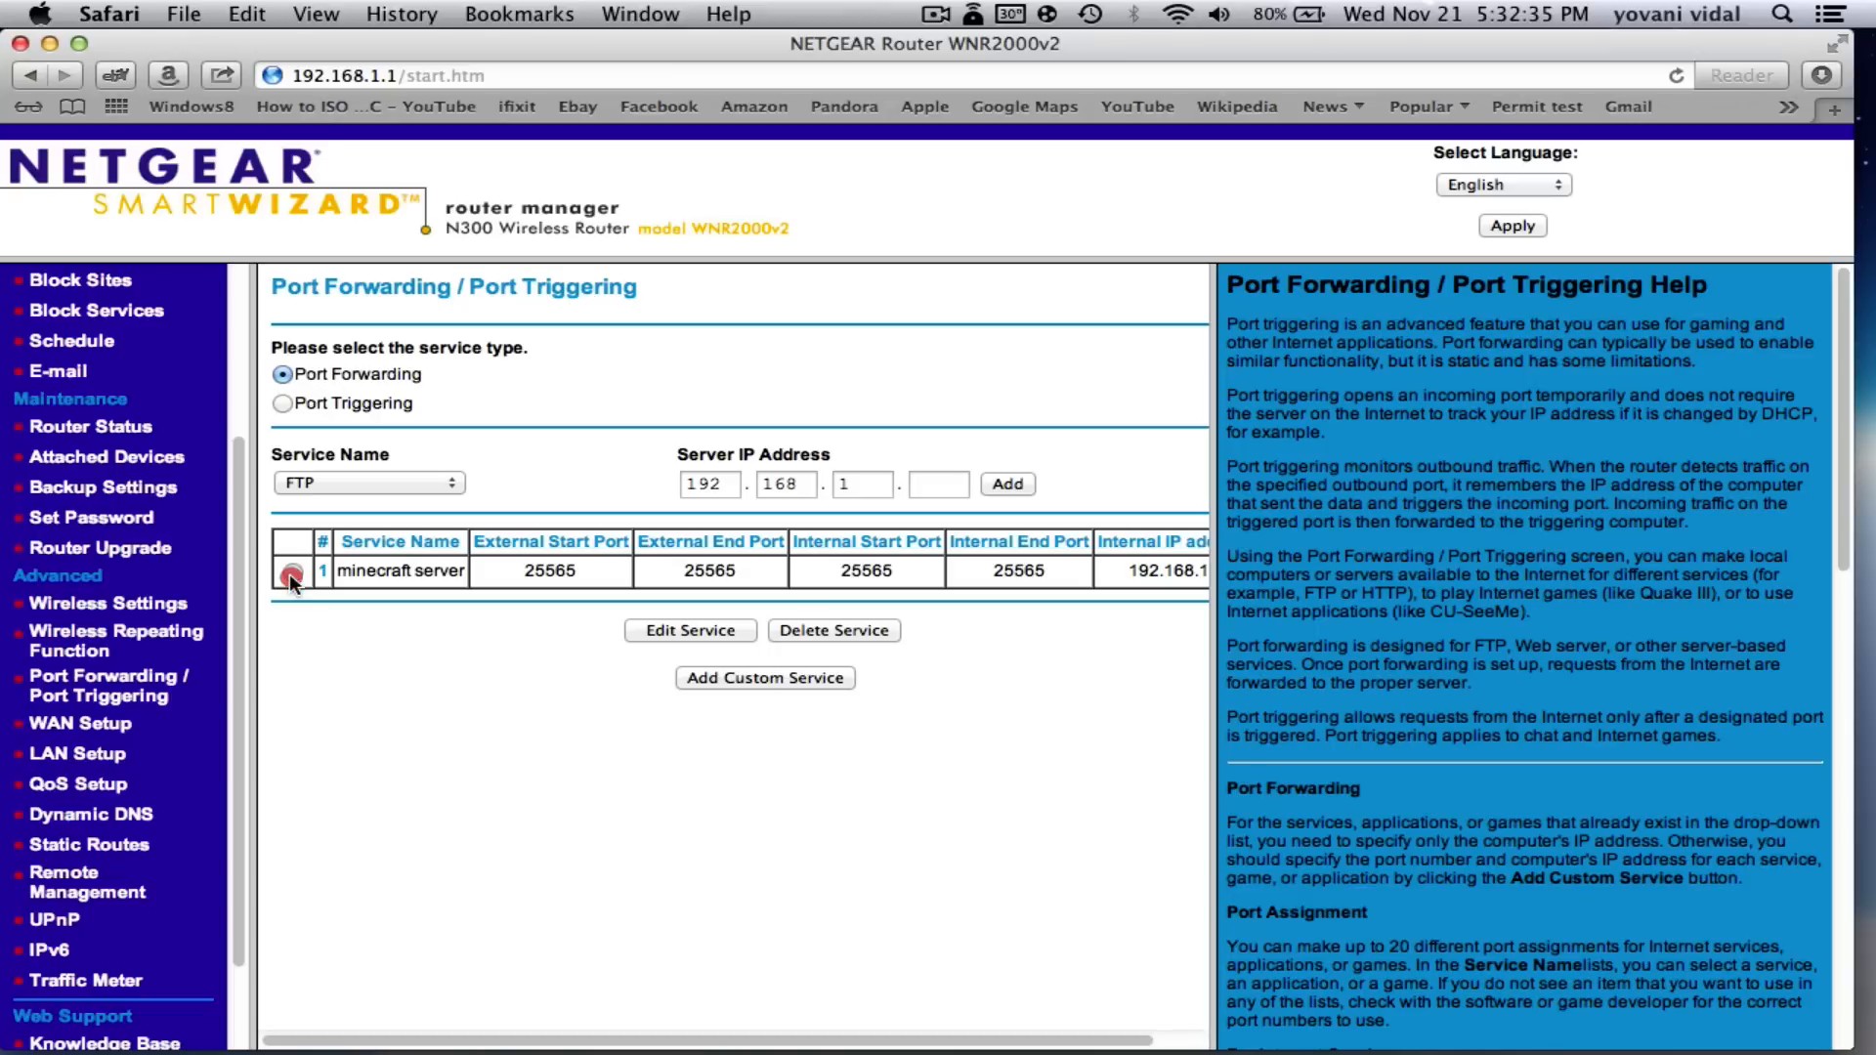
click(682, 635)
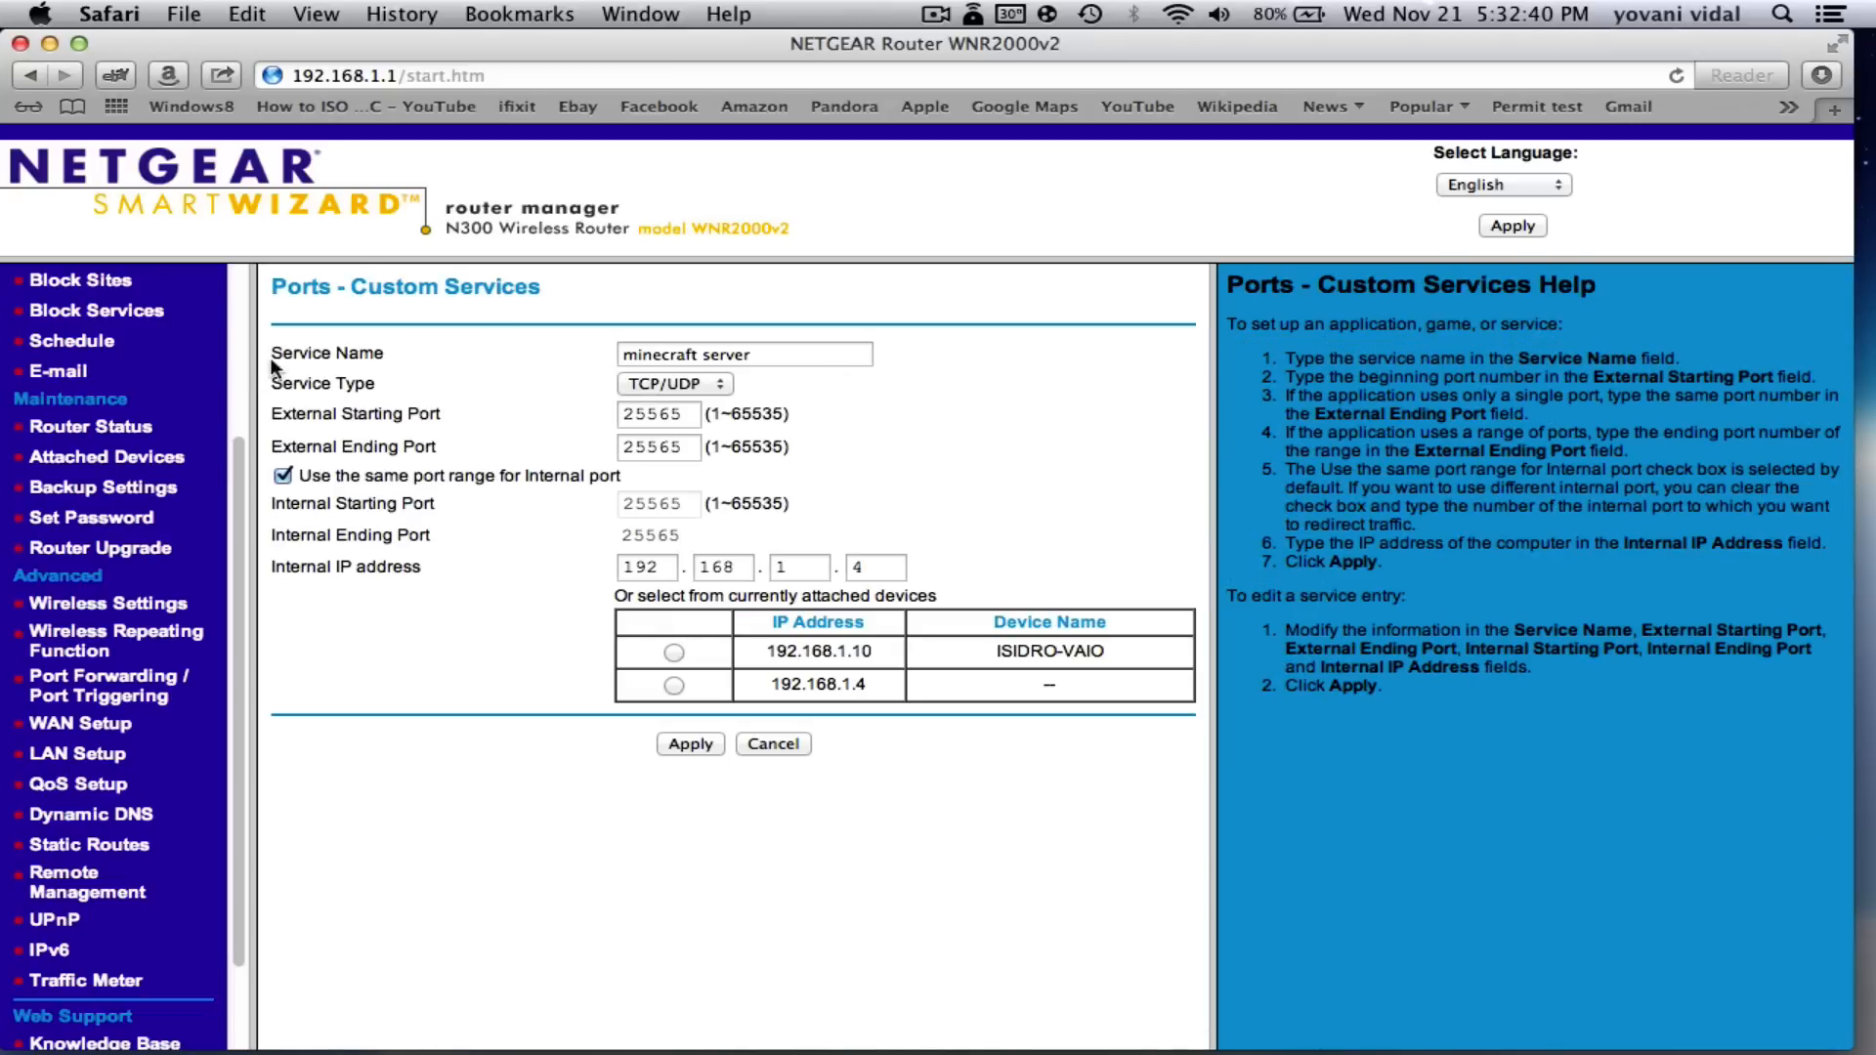
click(737, 355)
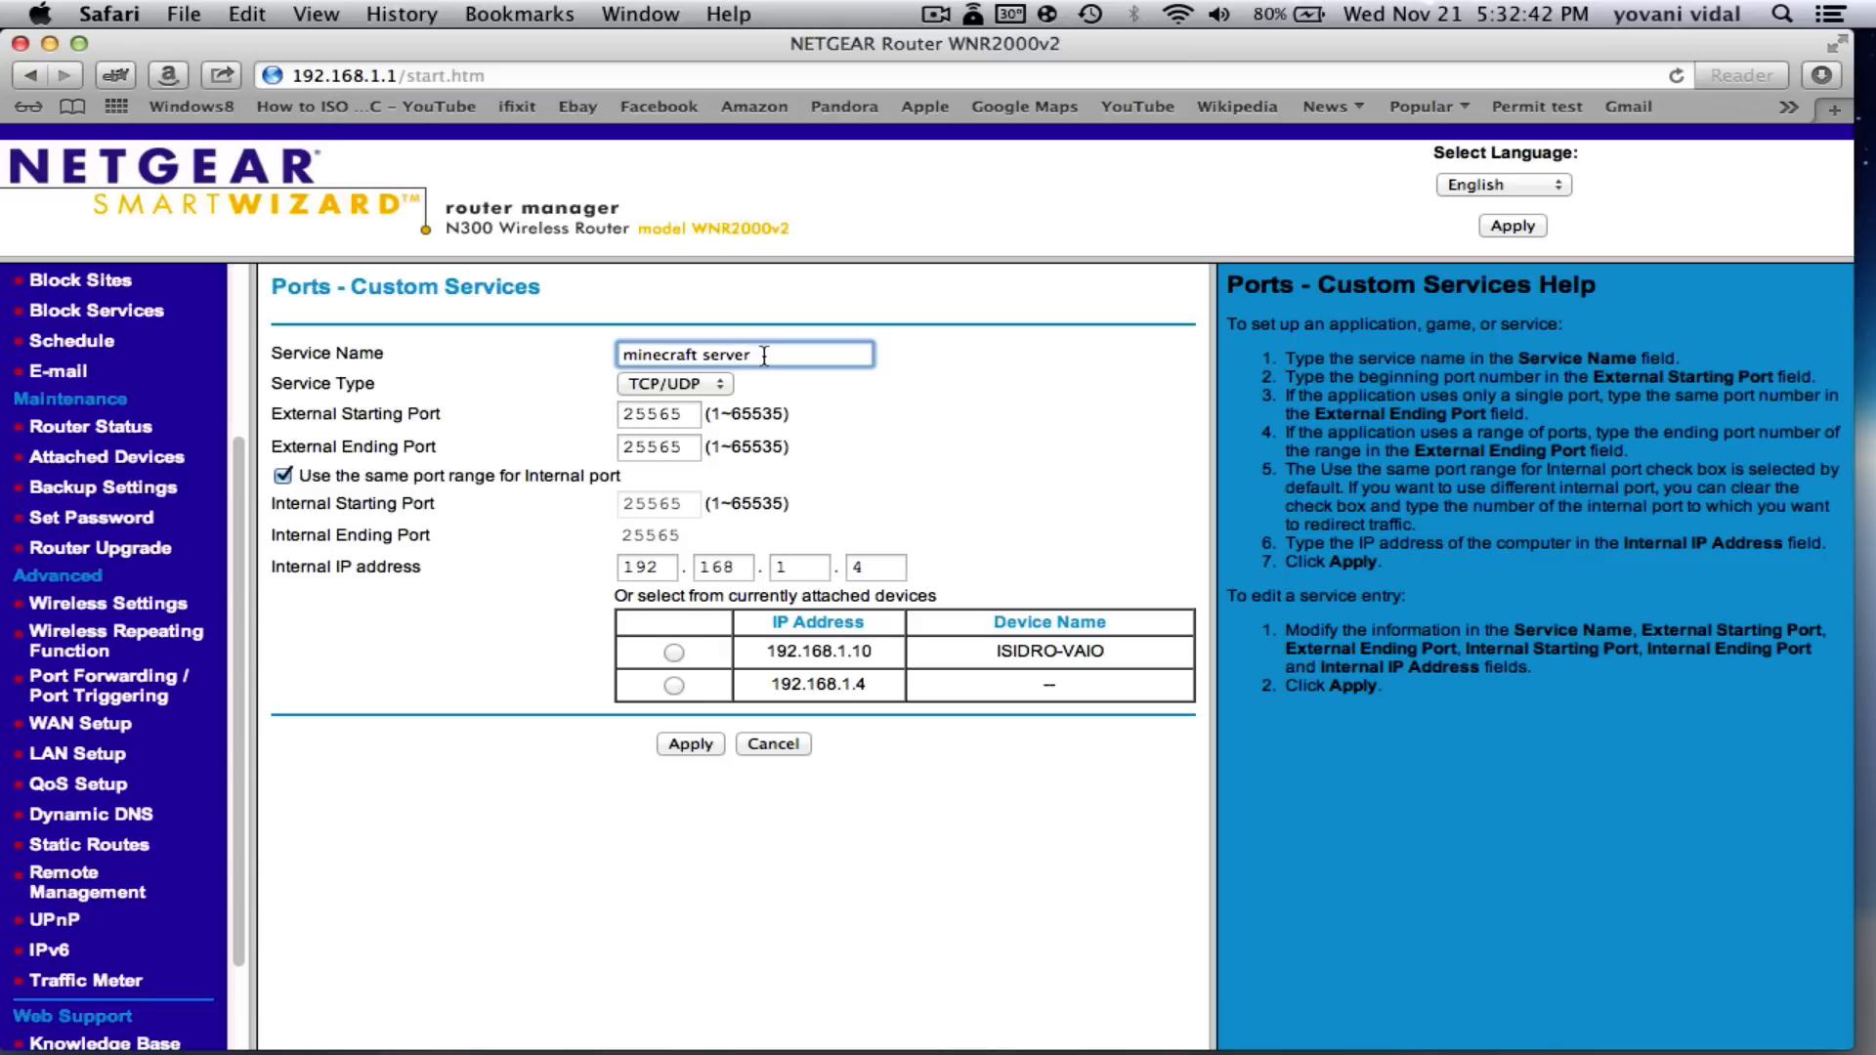
click(697, 355)
key(BackSpace)
key(BackSpace)
key(BackSpace)
key(BackSpace)
key(BackSpace)
key(BackSpace)
key(BackSpace)
key(BackSpace)
key(BackSpace)
key(Return)
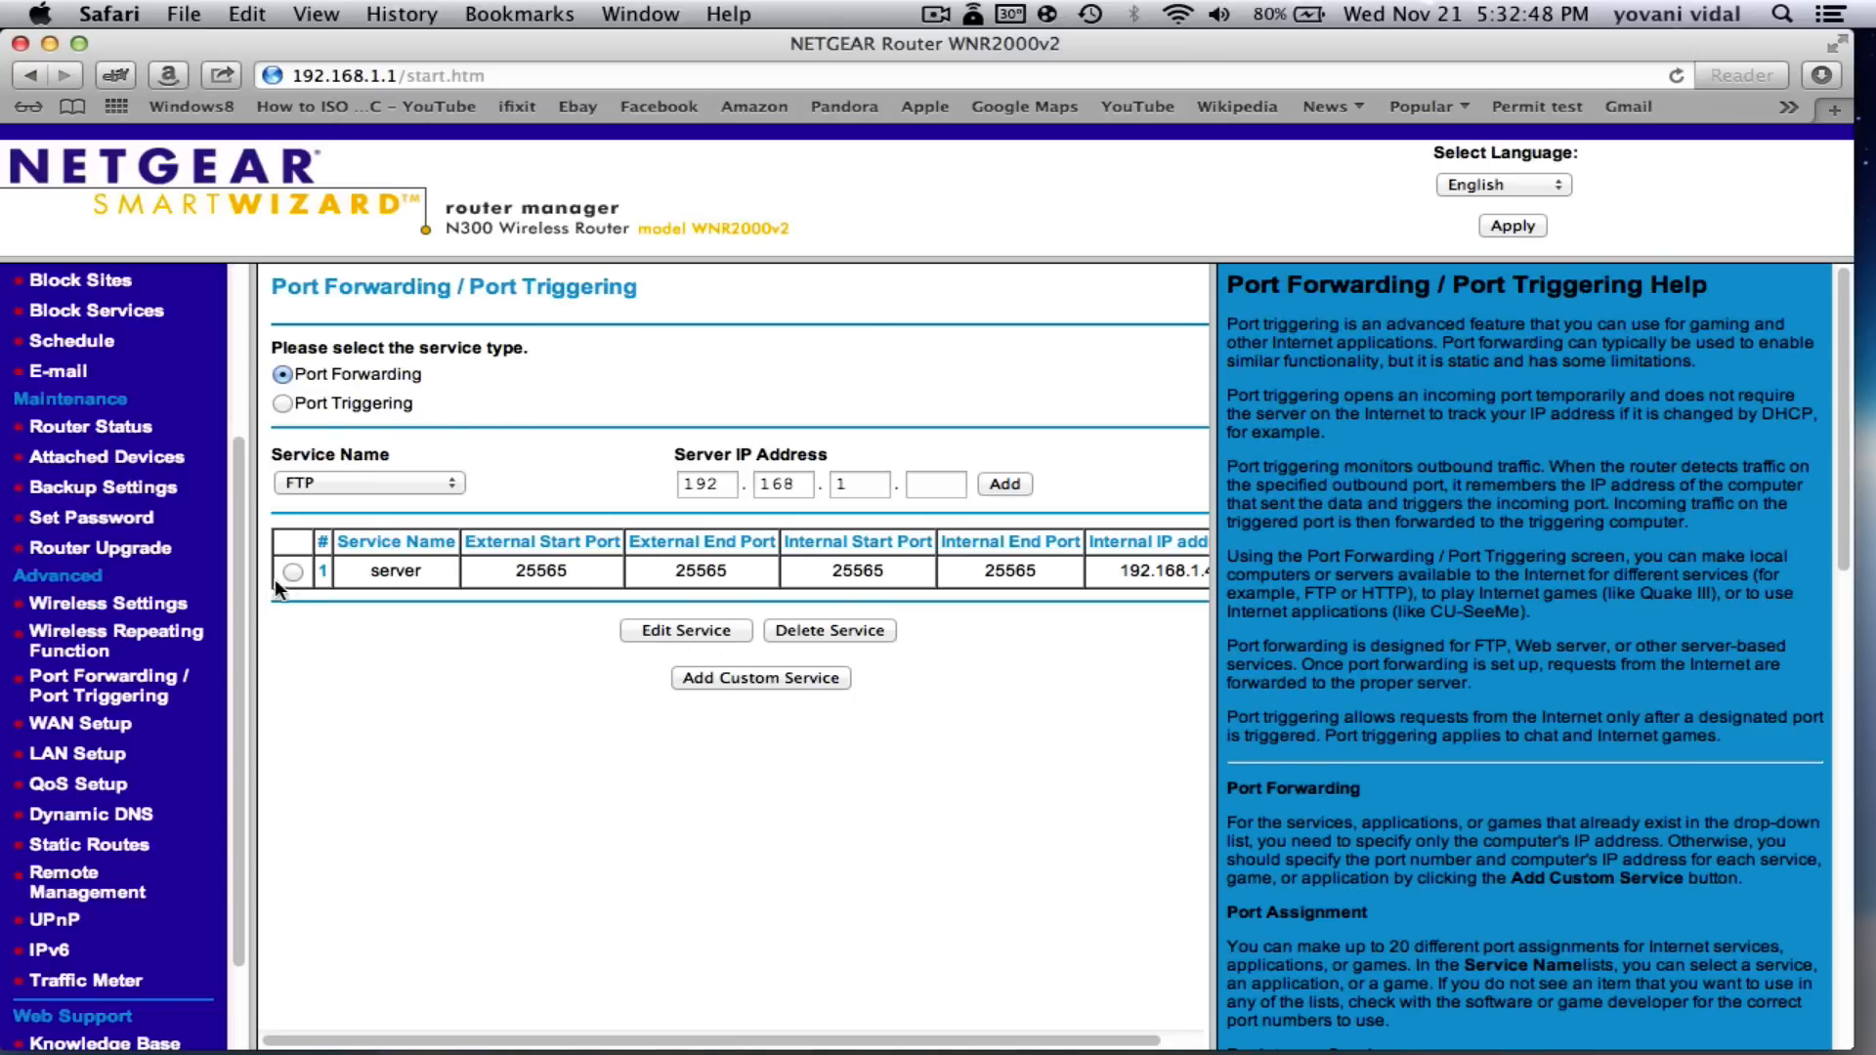
- Reopen the server rule for editing, keeping TCP/UDP as its service type
click(291, 571)
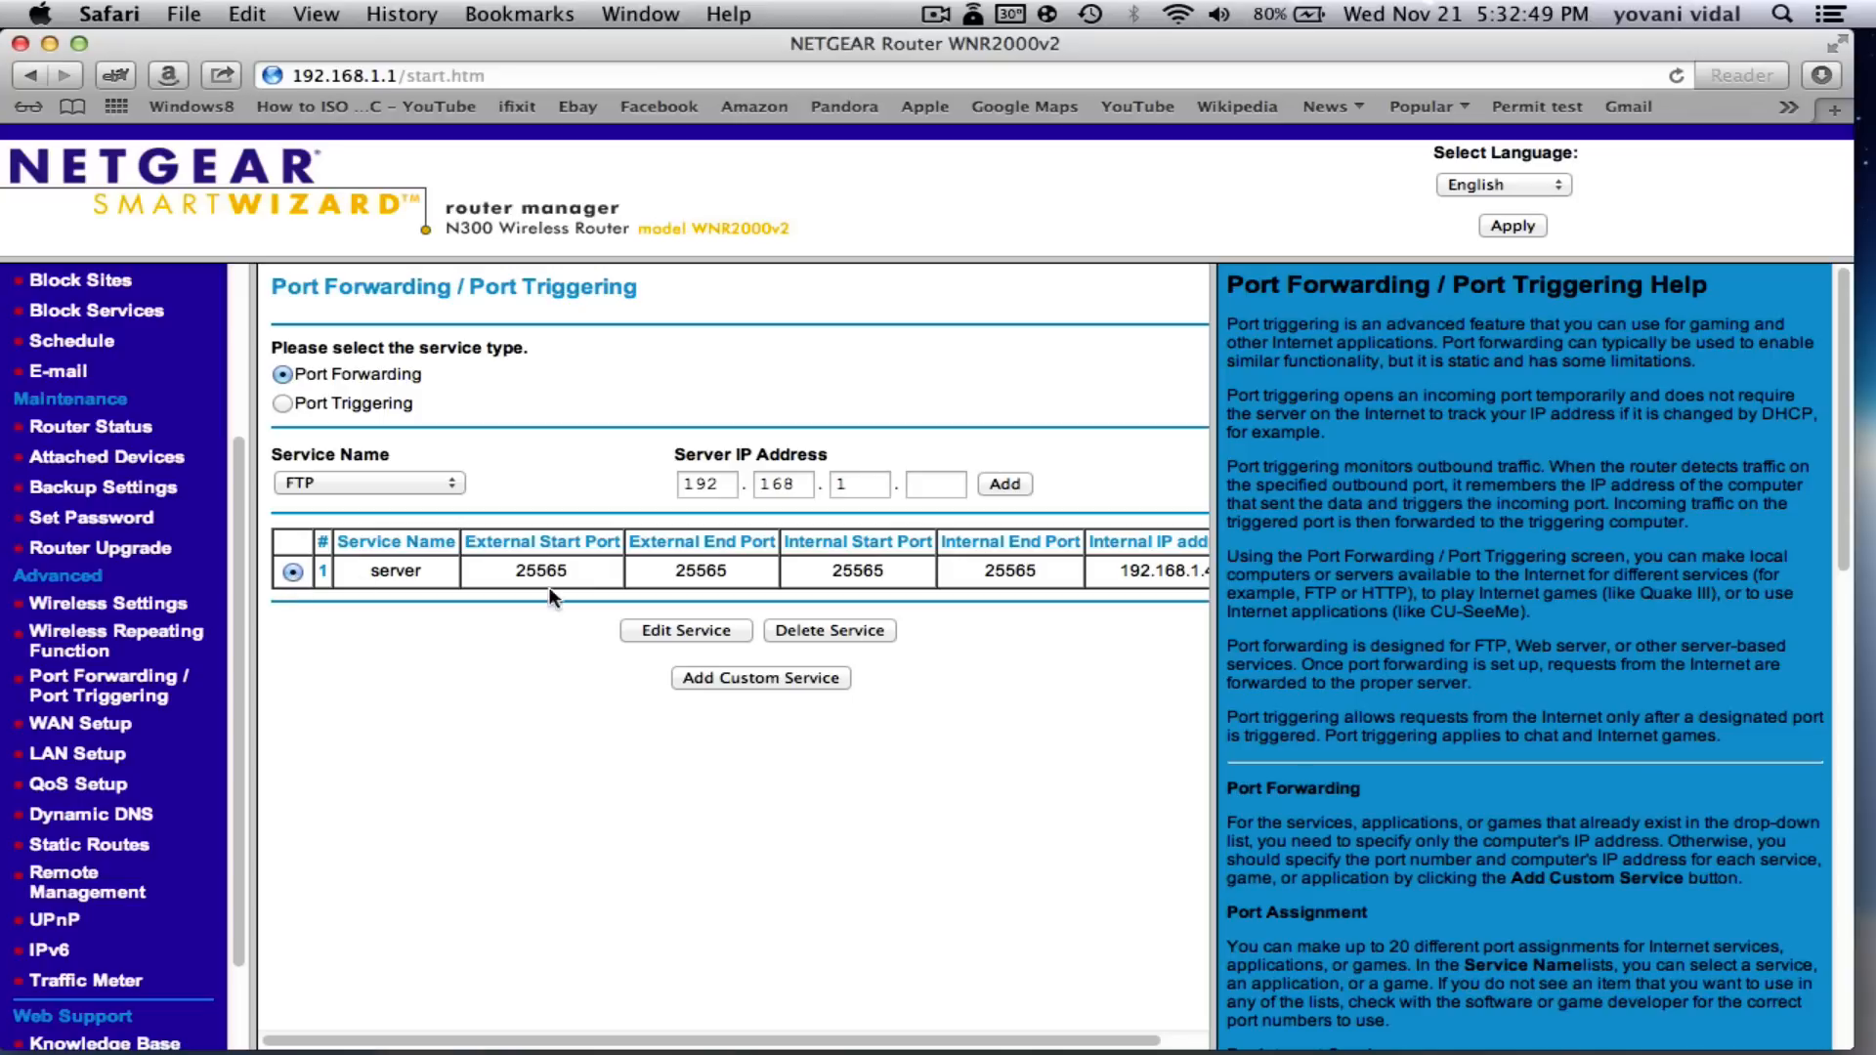
click(666, 629)
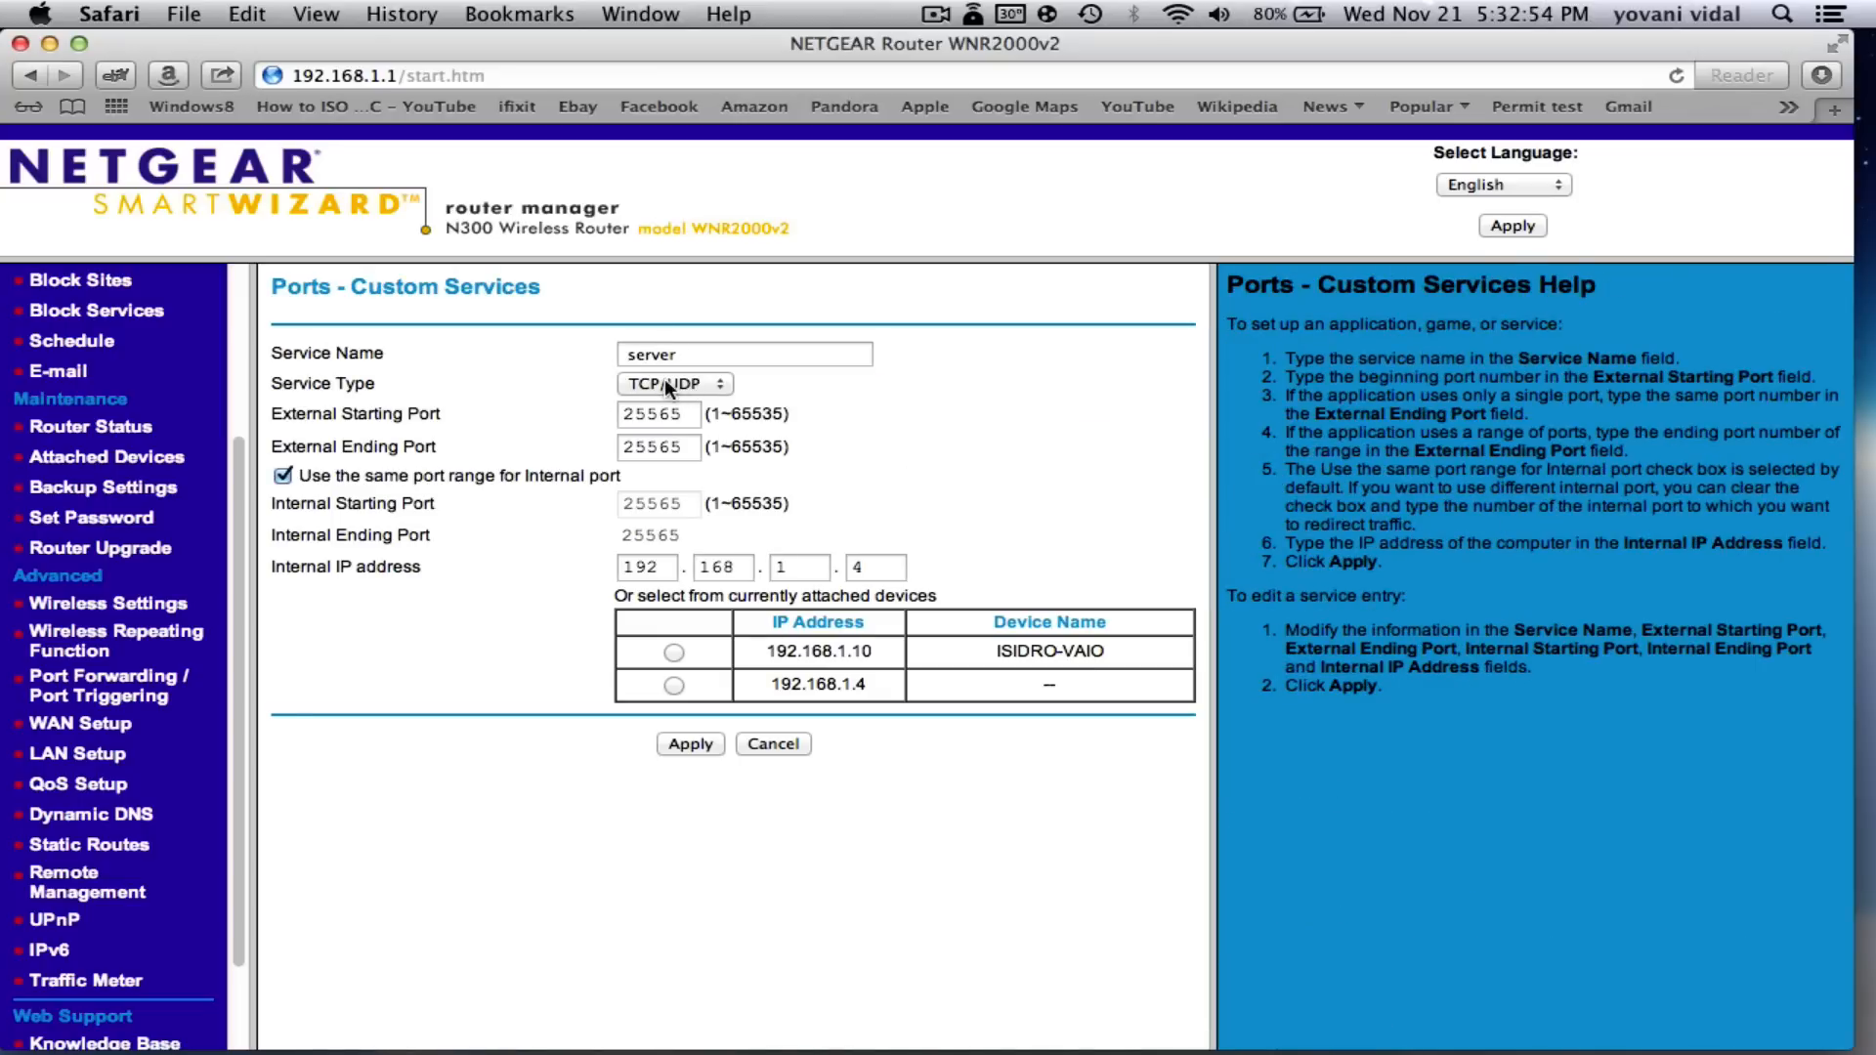
click(692, 384)
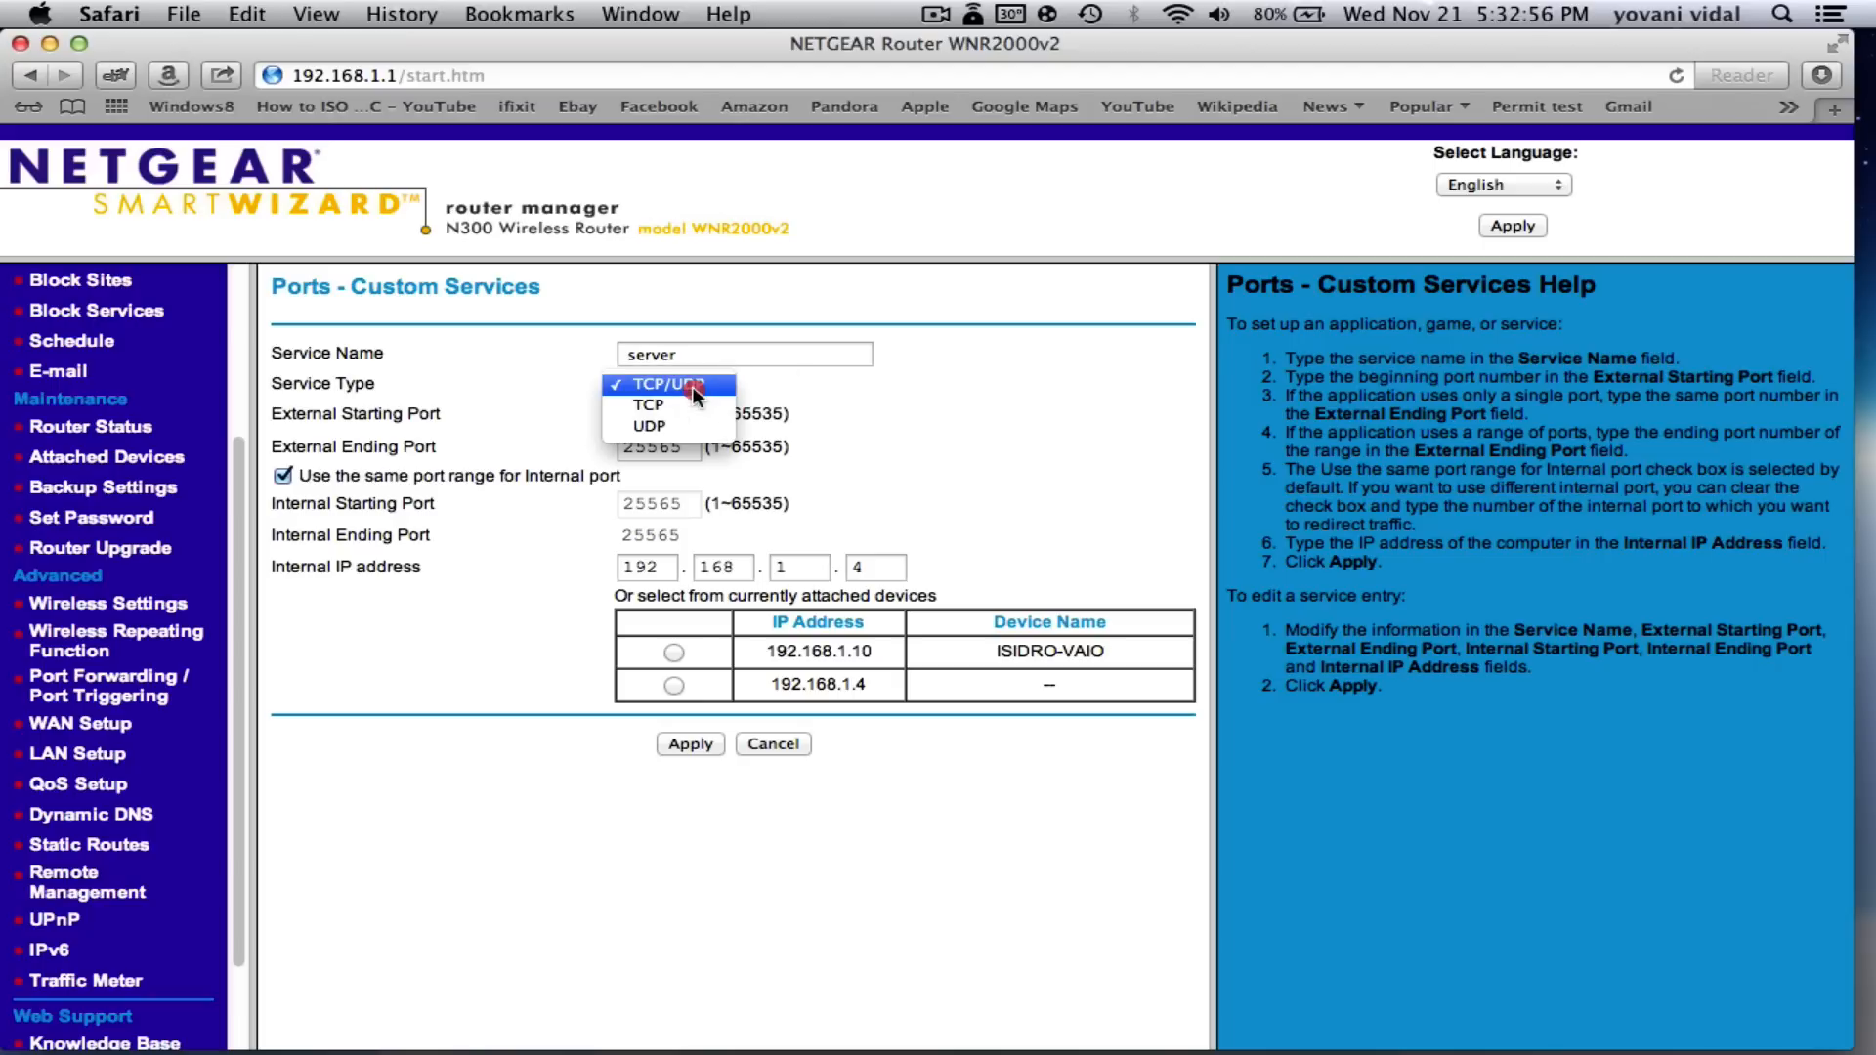
click(812, 379)
click(654, 383)
click(668, 385)
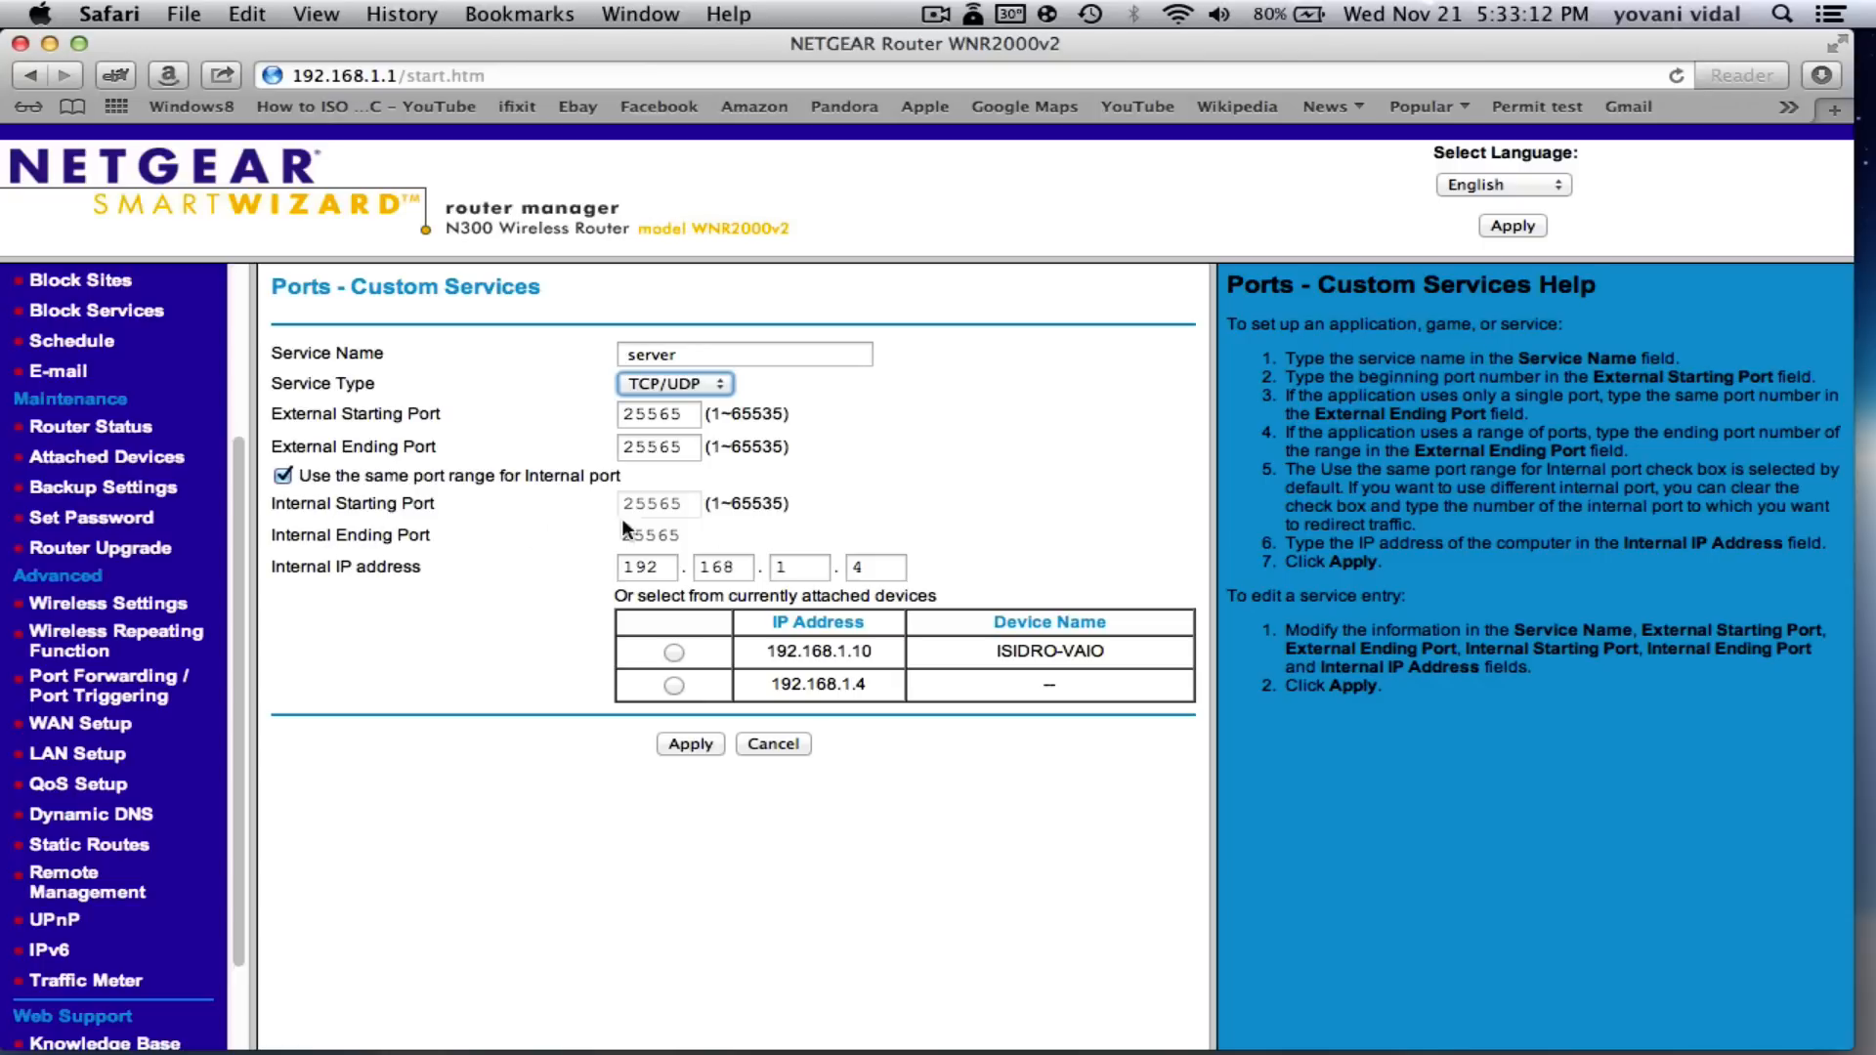
click(480, 618)
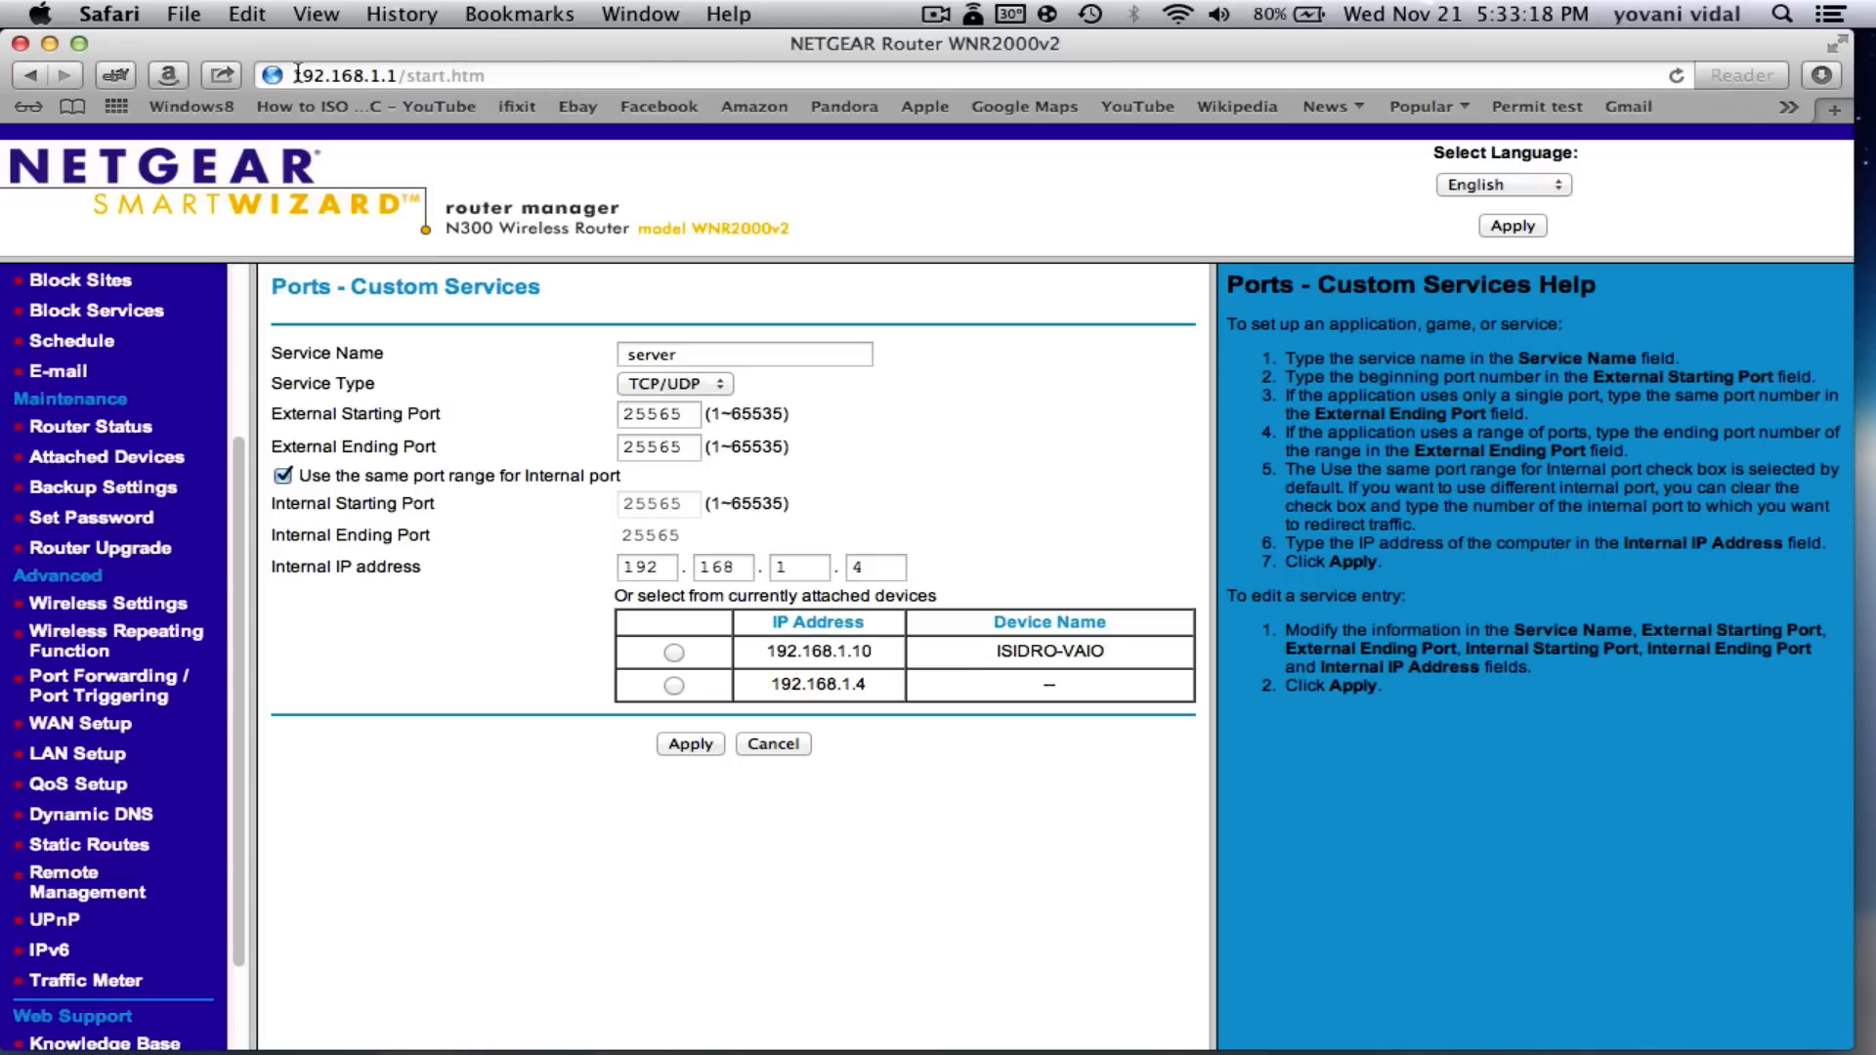
- Set the rule's internal IP to 192.168.1.4, apply it, and close the router window
mouse_move(297, 75)
mouse_down()
mouse_move(389, 75)
mouse_move(281, 86)
mouse_up()
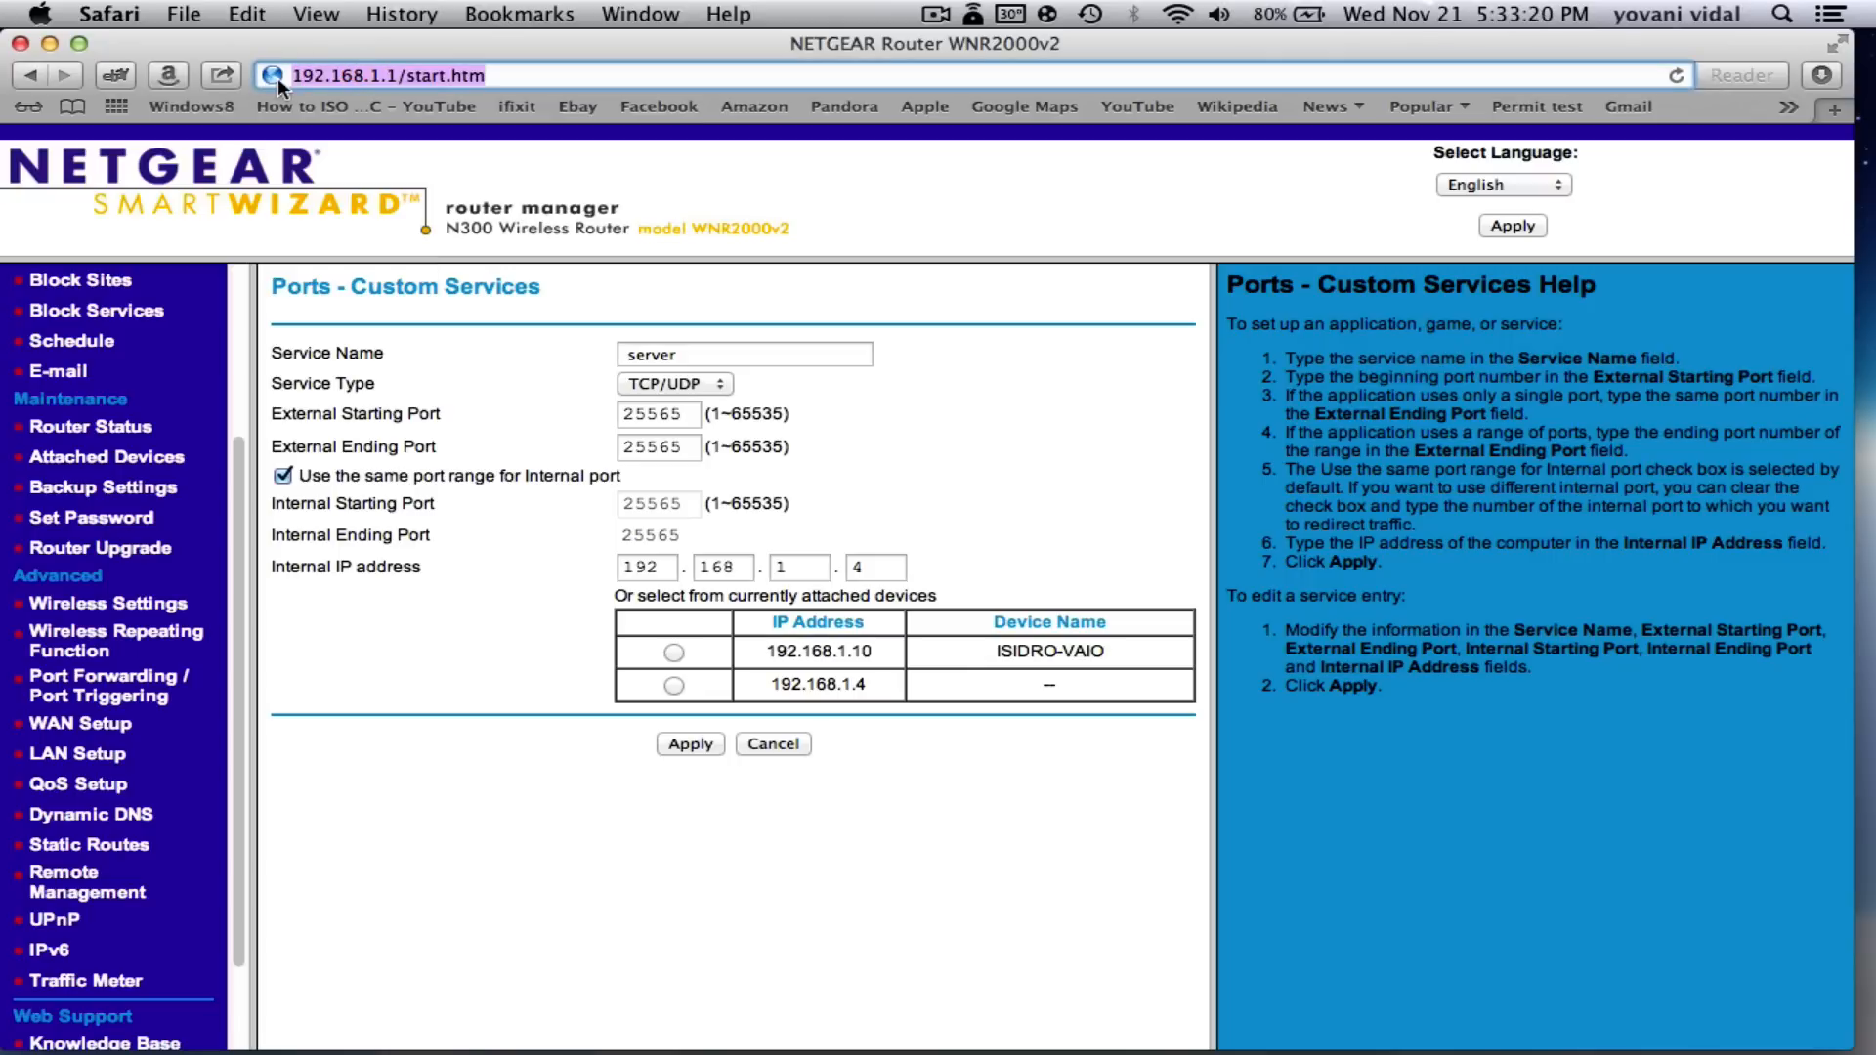
click(372, 75)
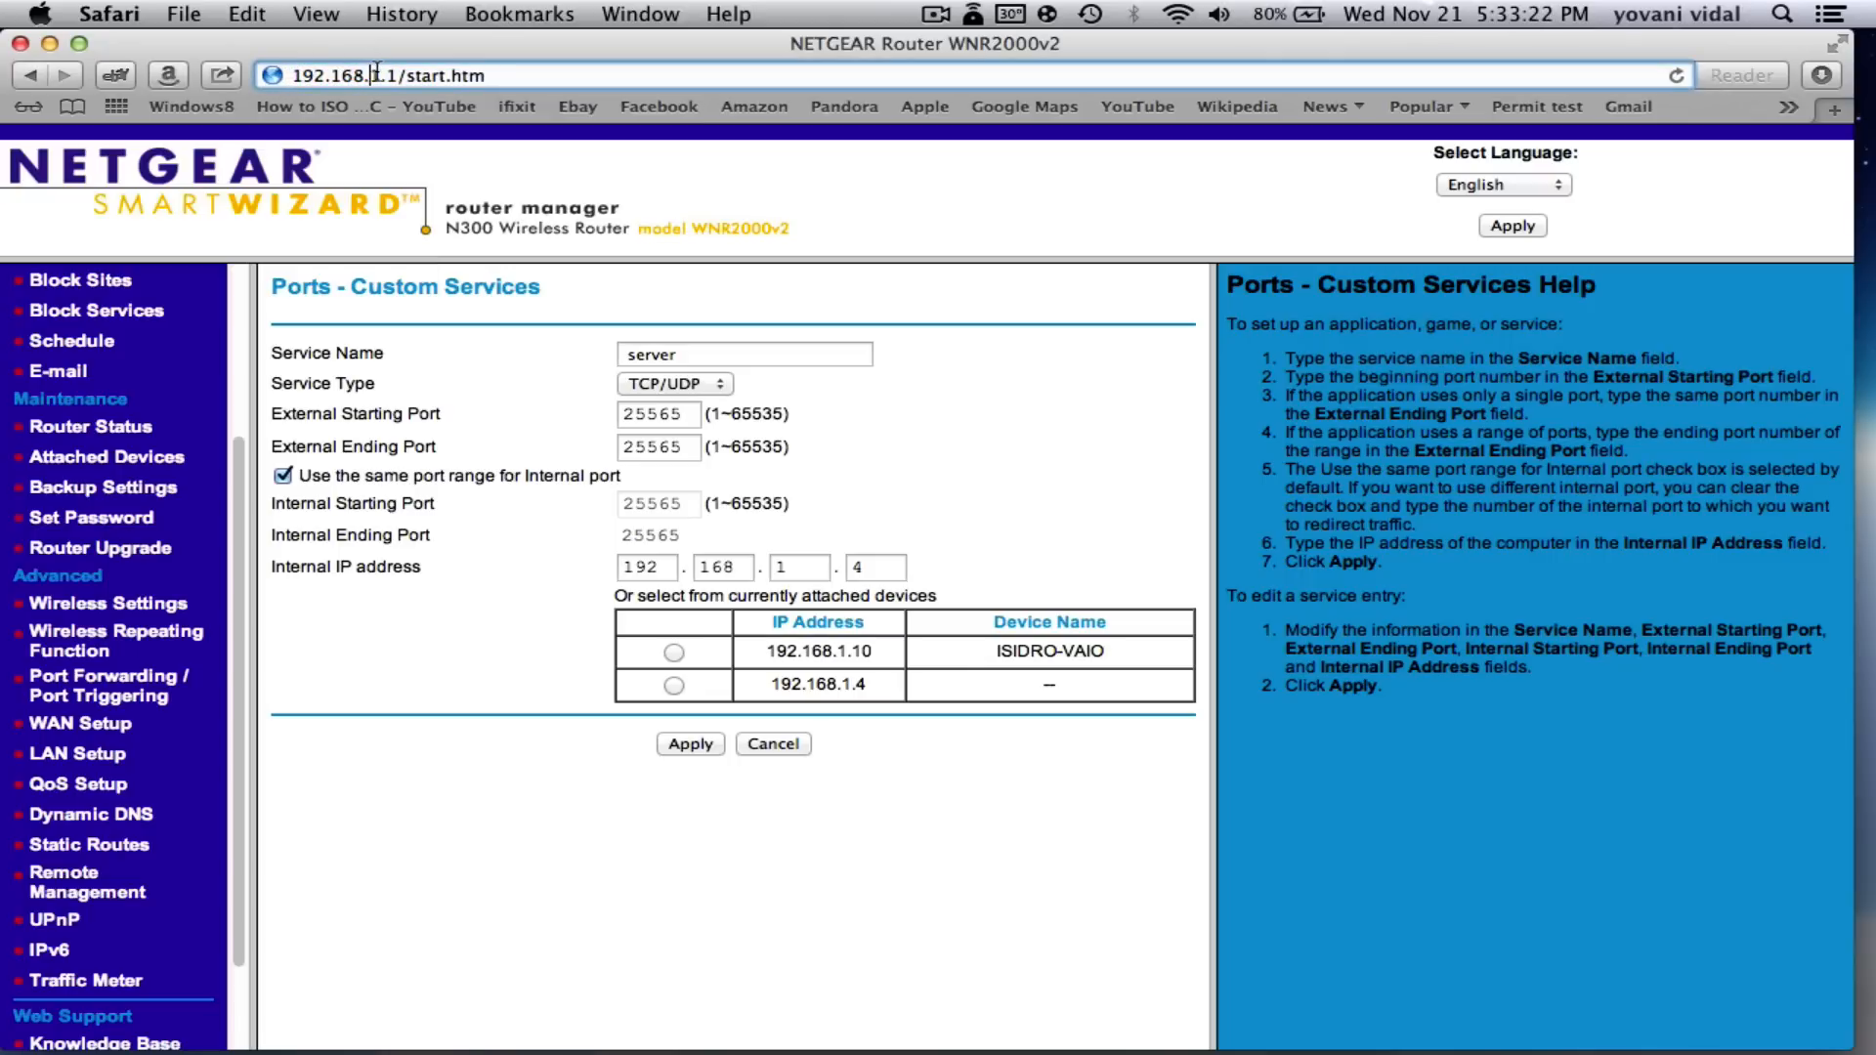
drag(381, 75, 292, 76)
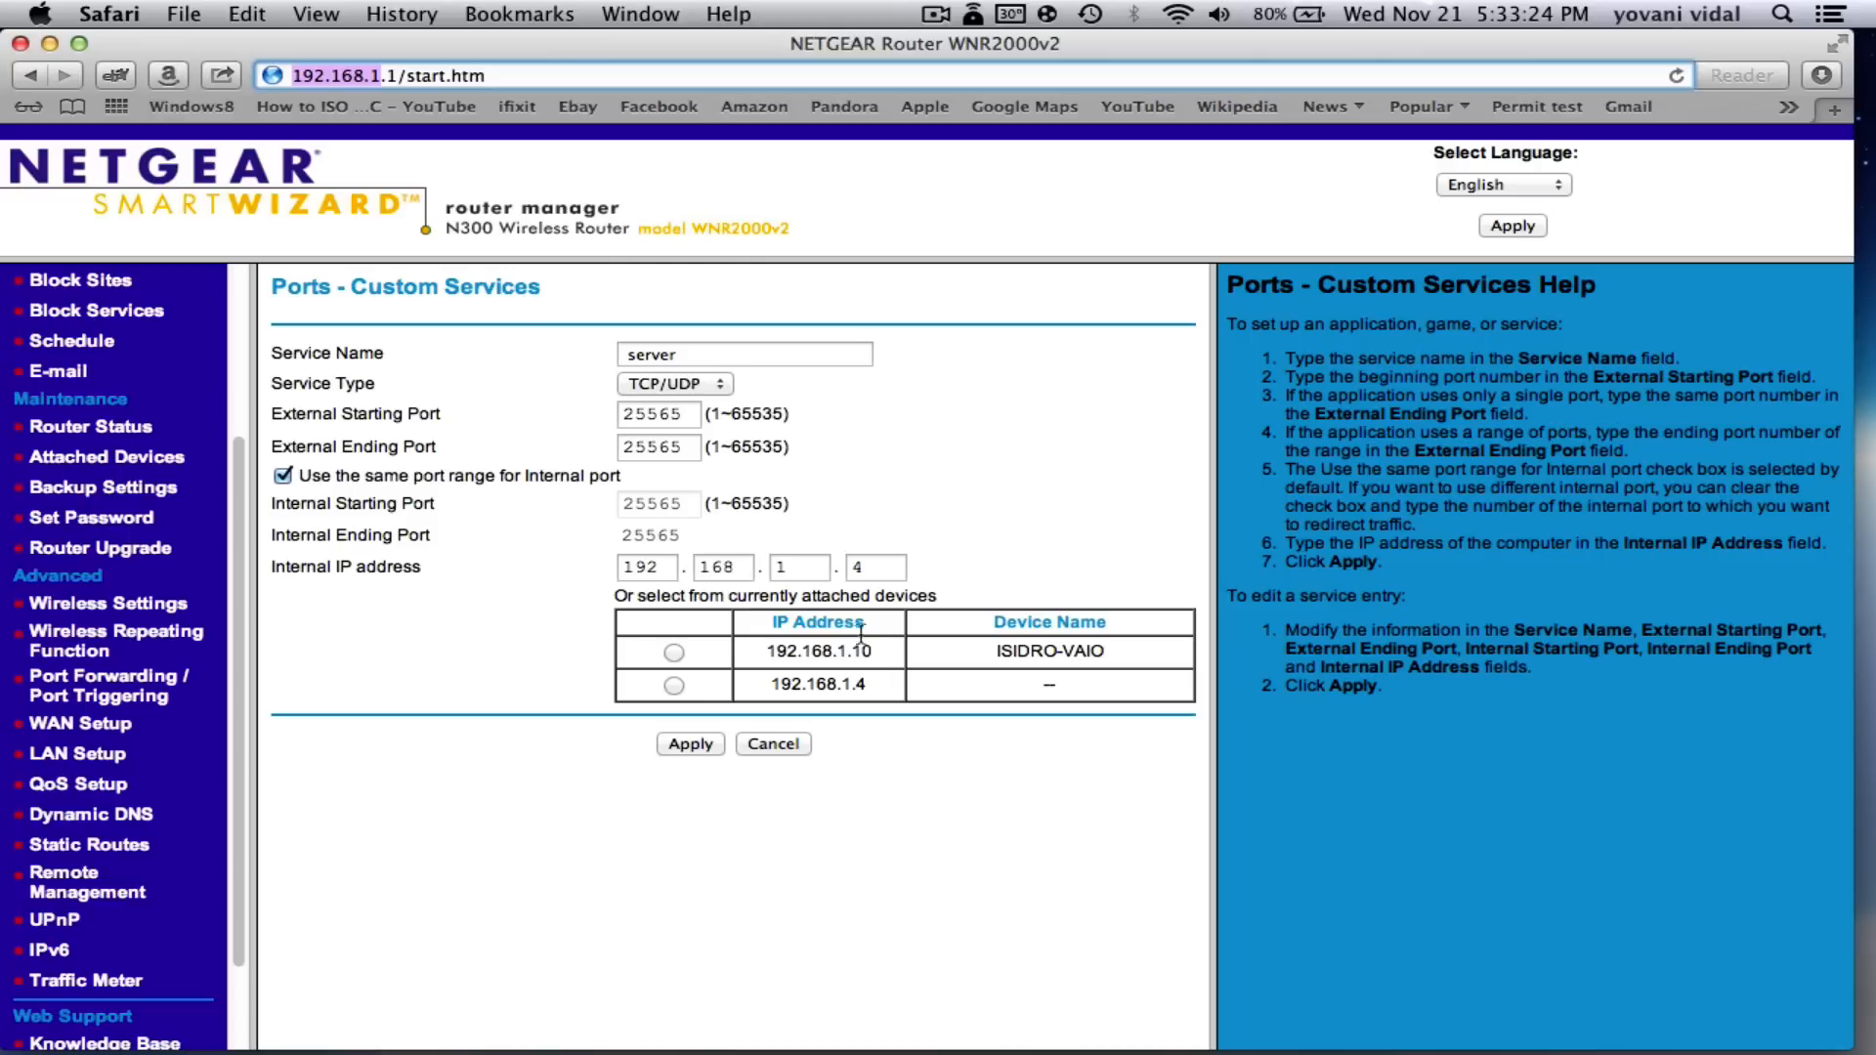
click(787, 567)
text(1)
click(878, 567)
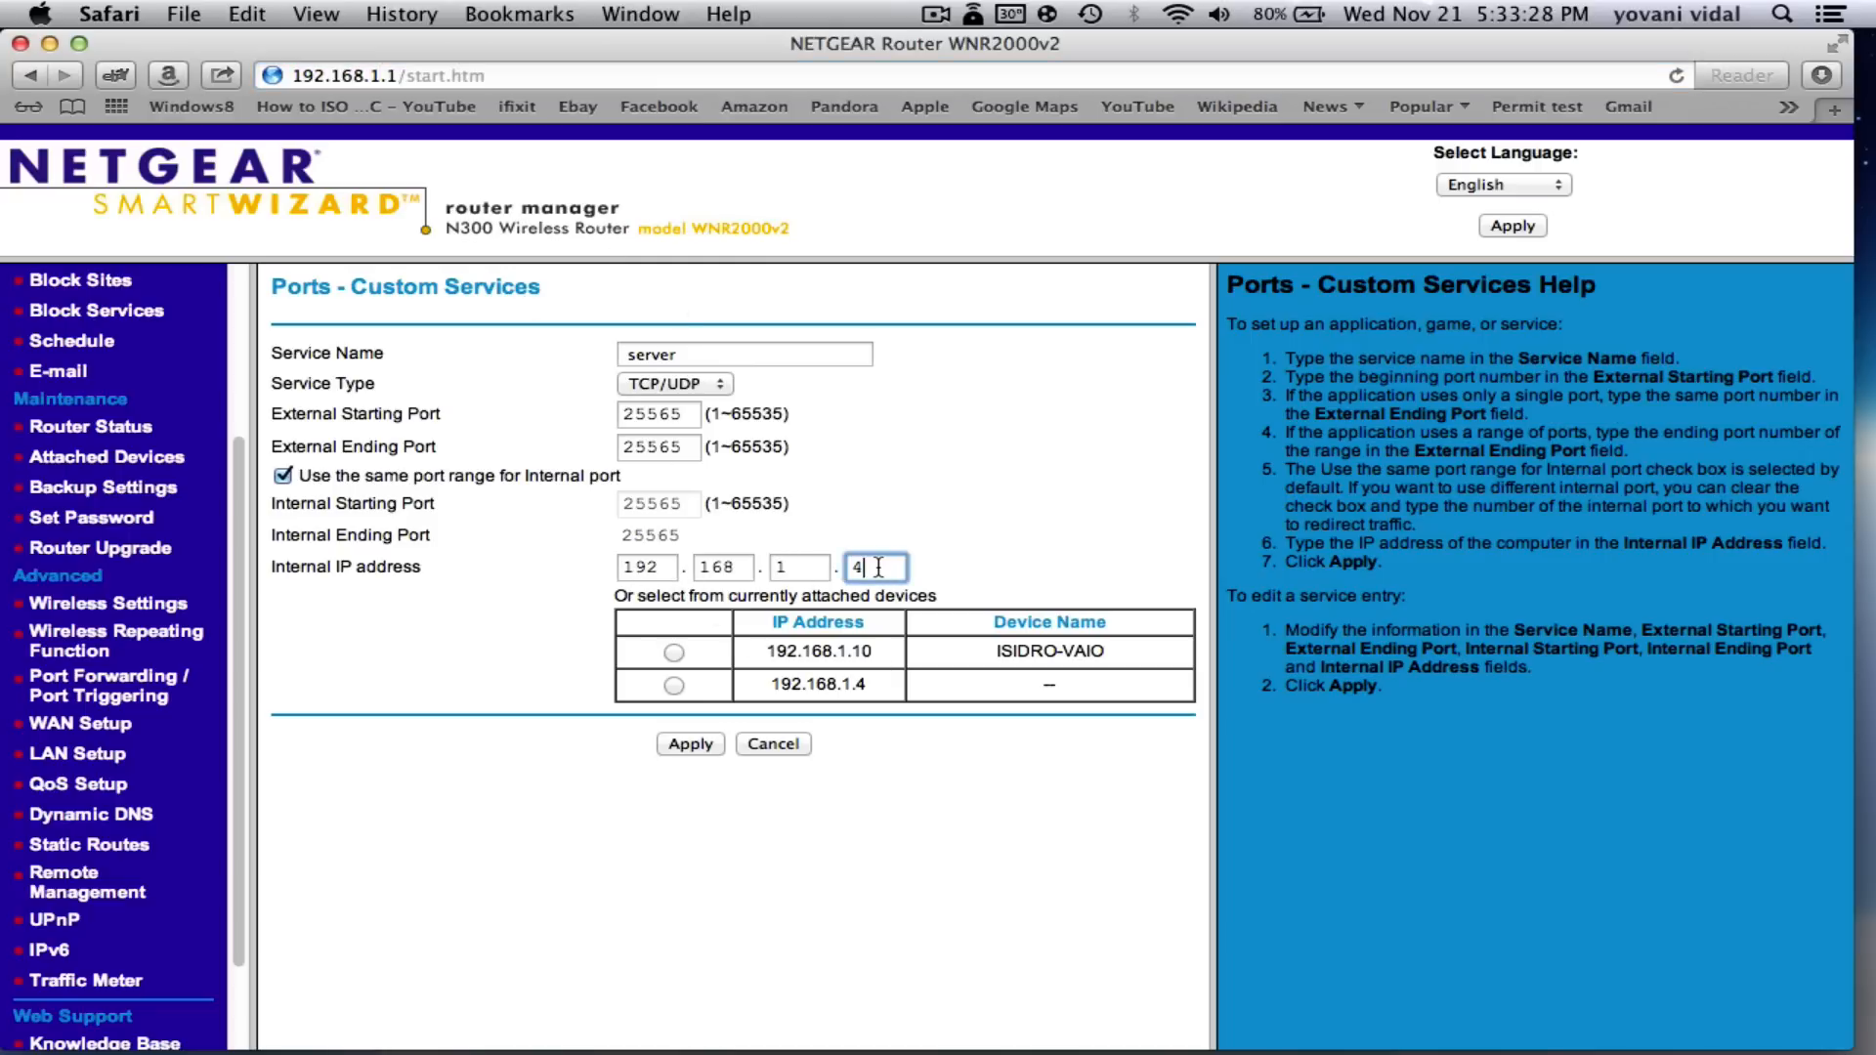
key(BackSpace)
key(BackSpace)
text(3)
text(4)
drag(1062, 653, 1124, 658)
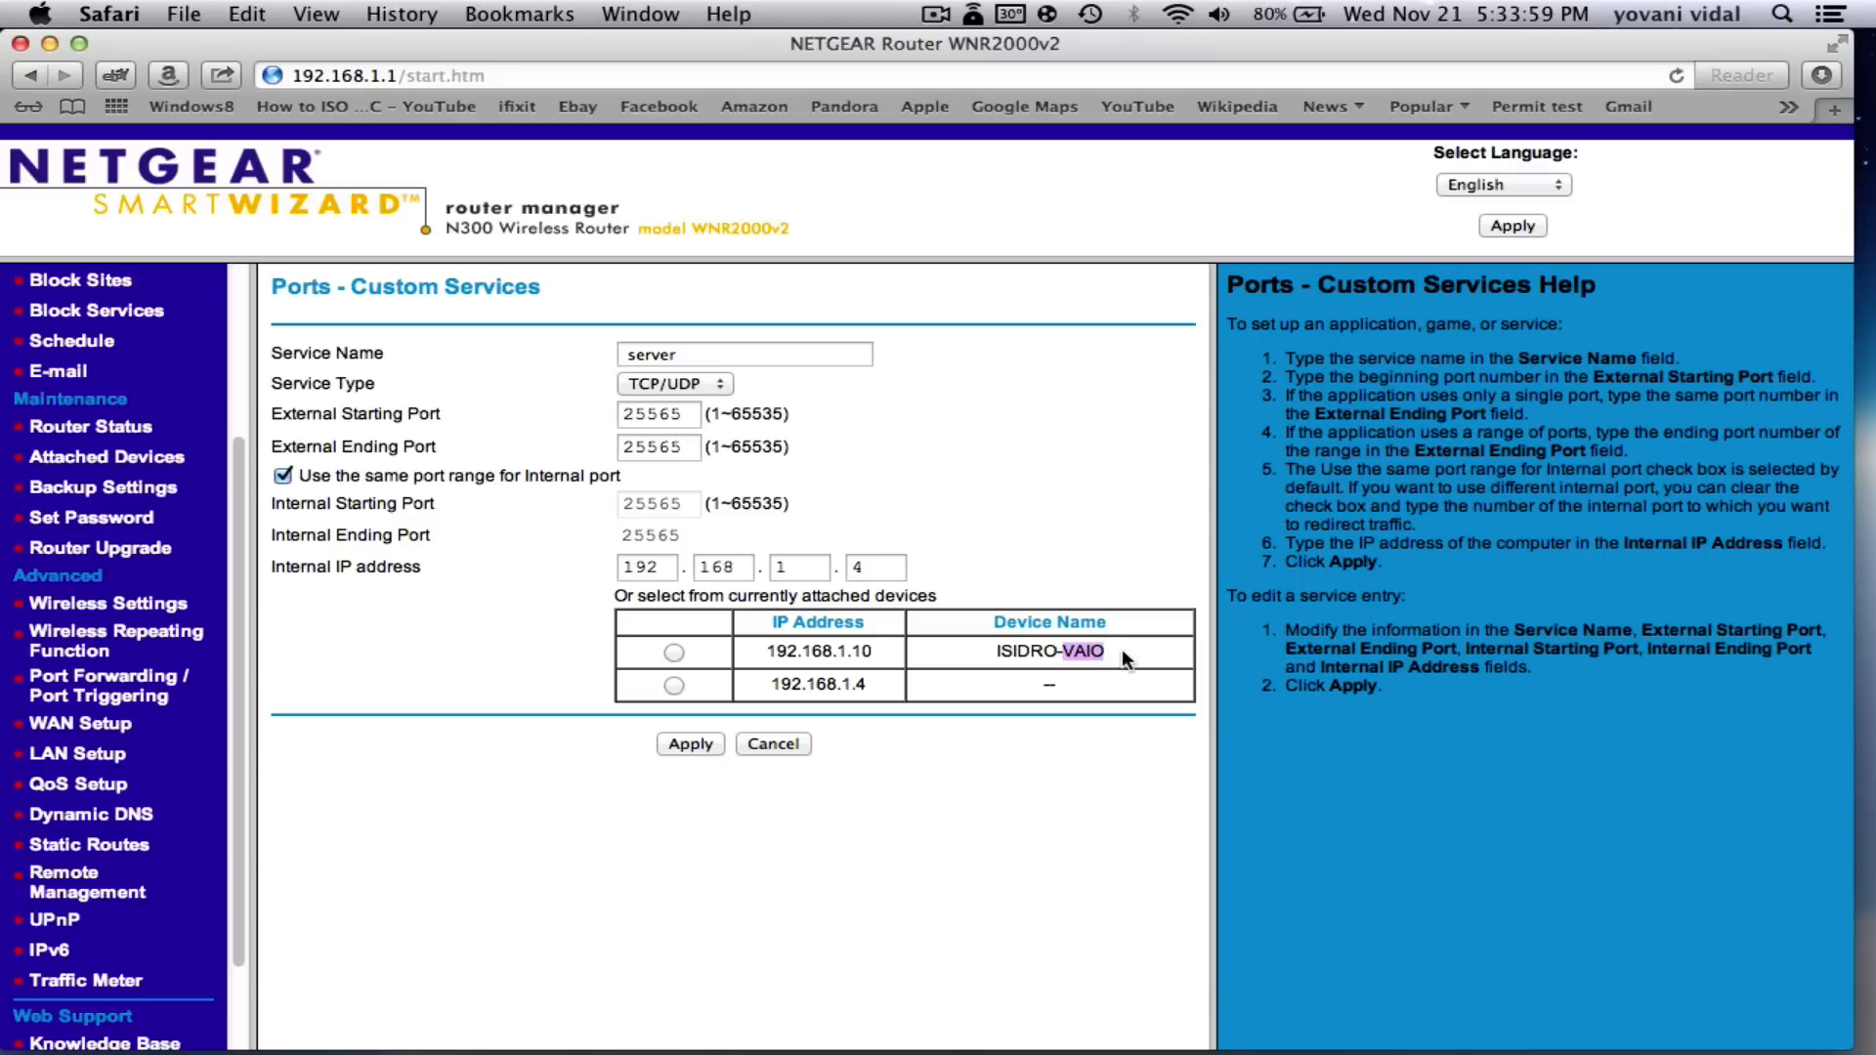
click(891, 560)
click(711, 745)
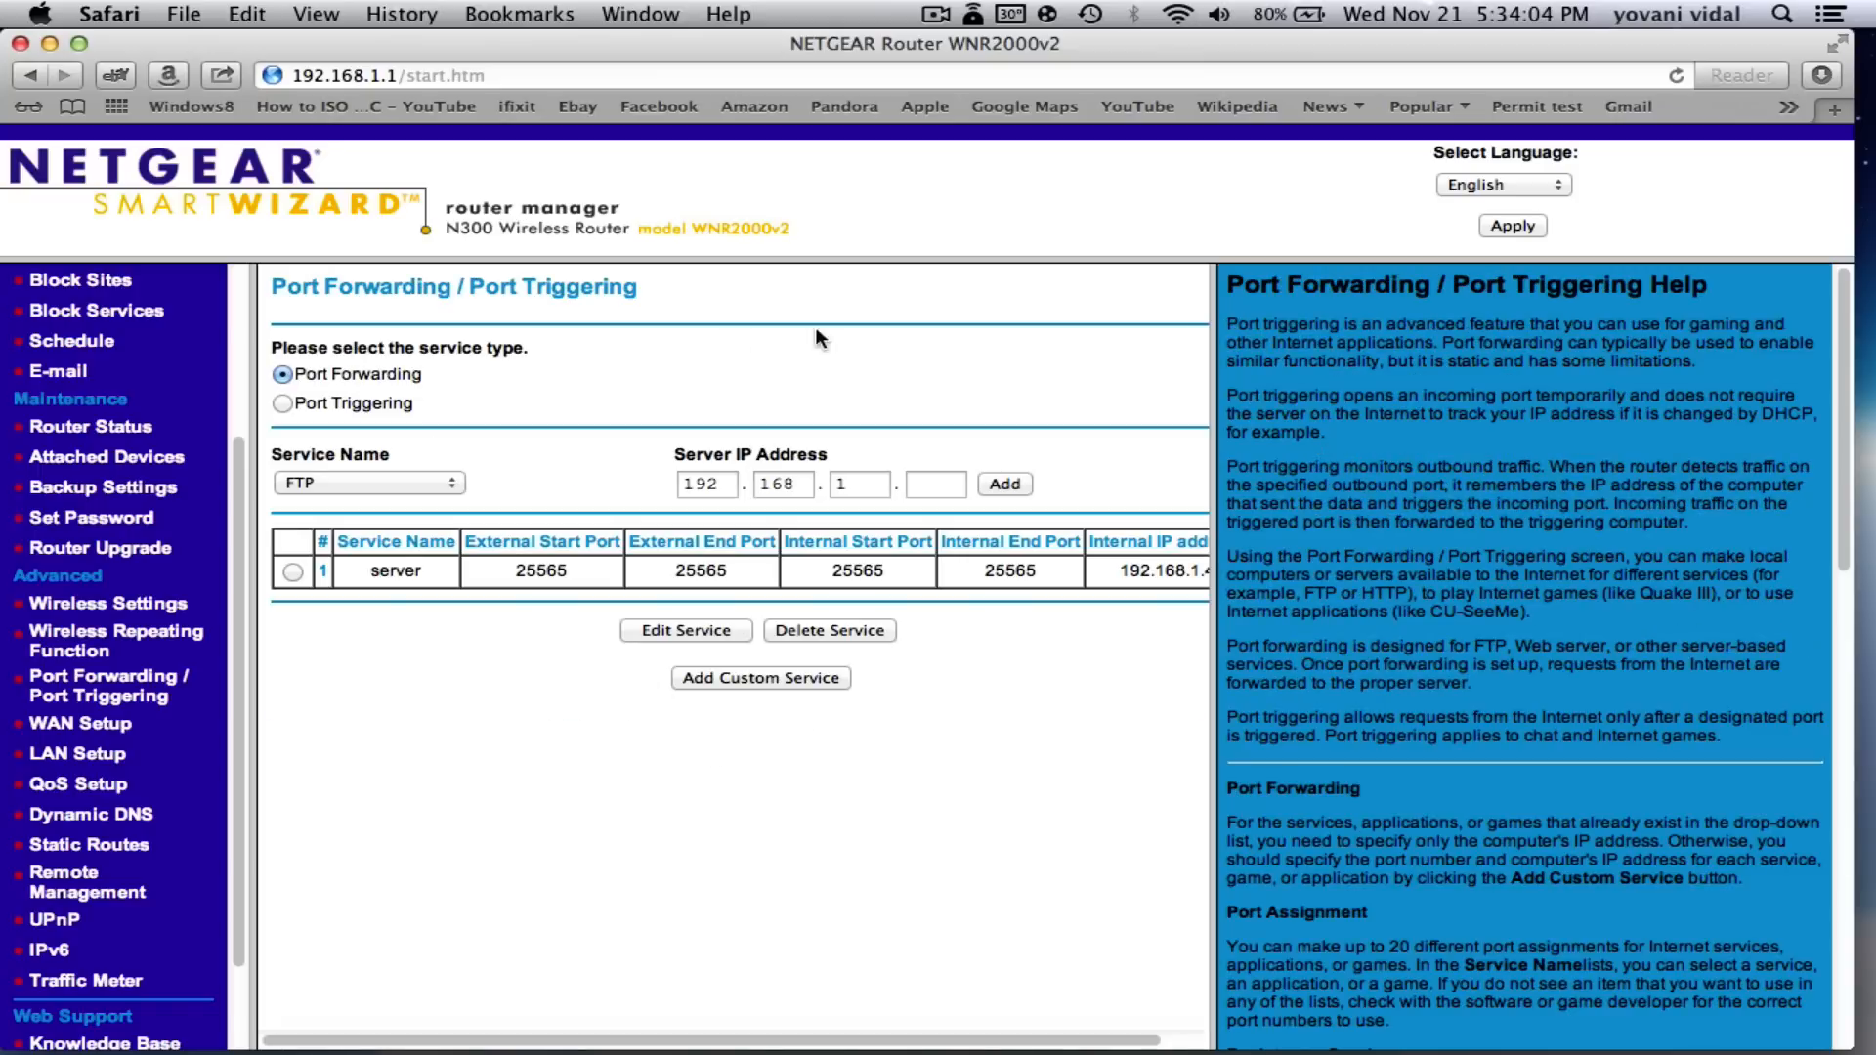
click(19, 43)
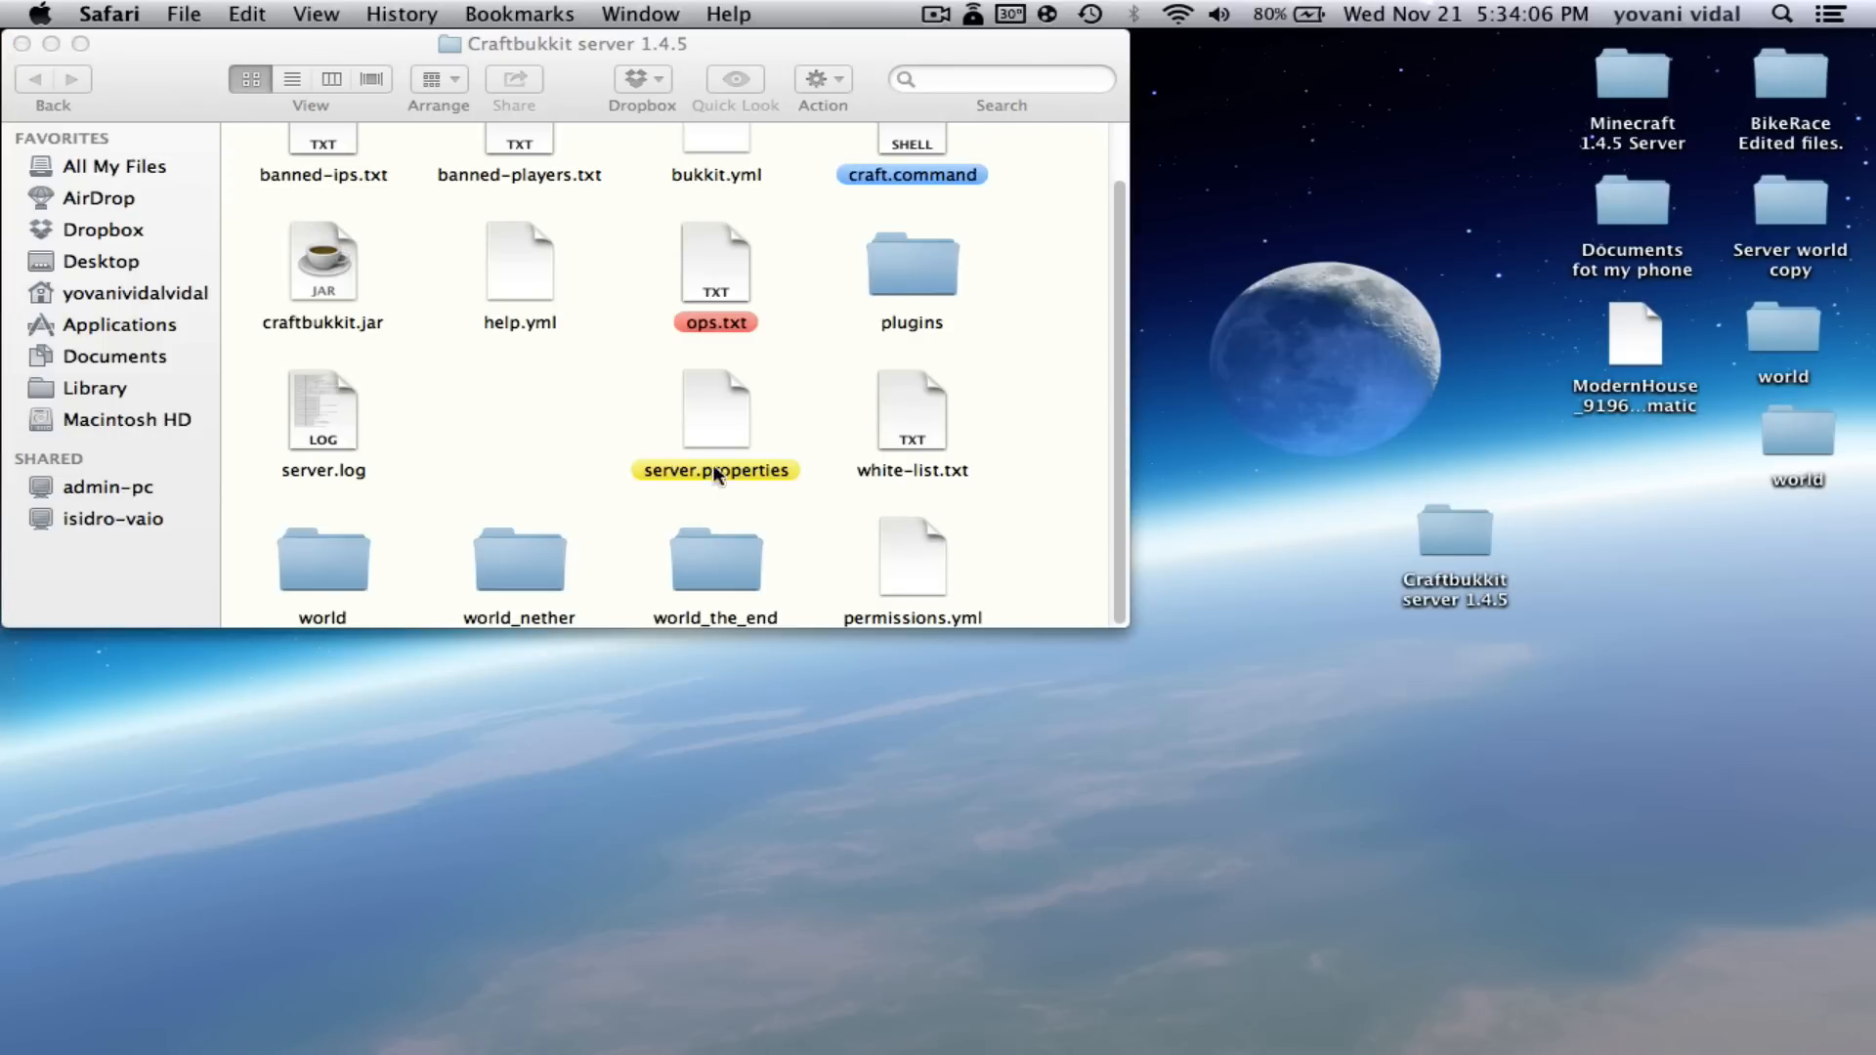
- Double-click server.properties in the server folder to view it
click(561, 433)
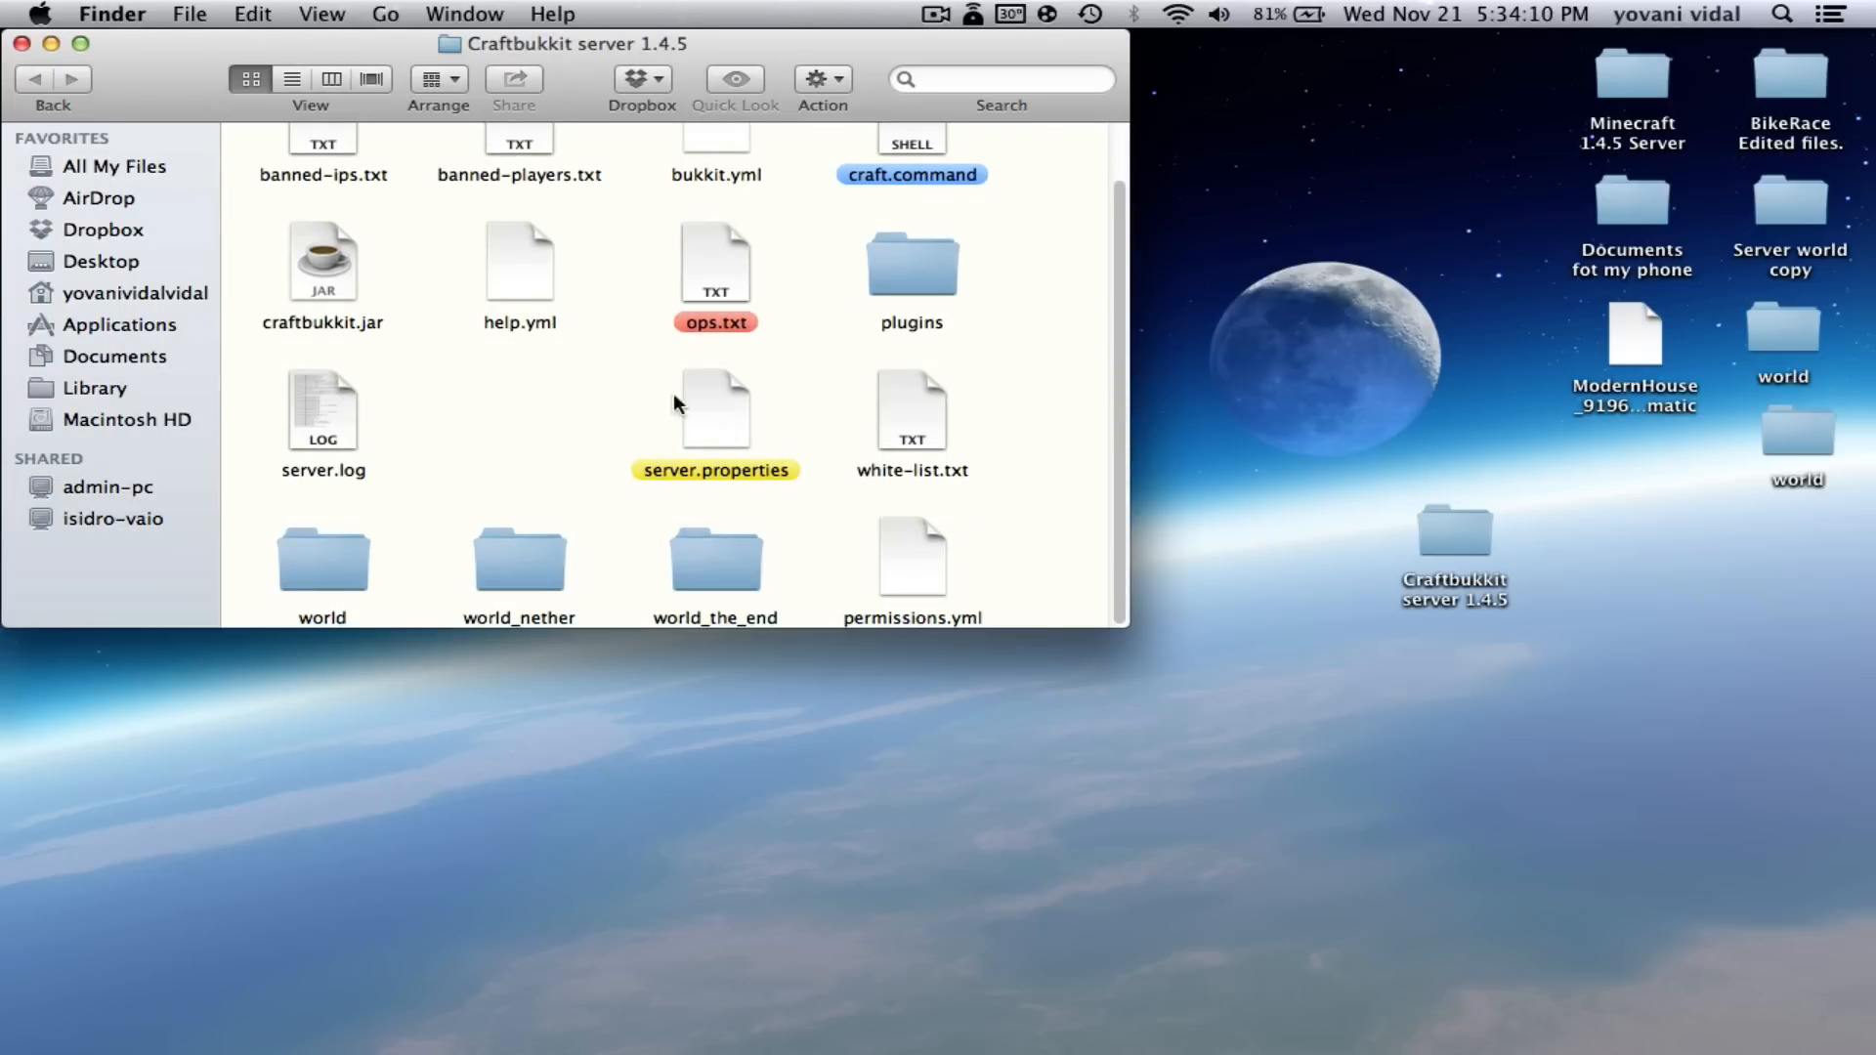
double_click(713, 415)
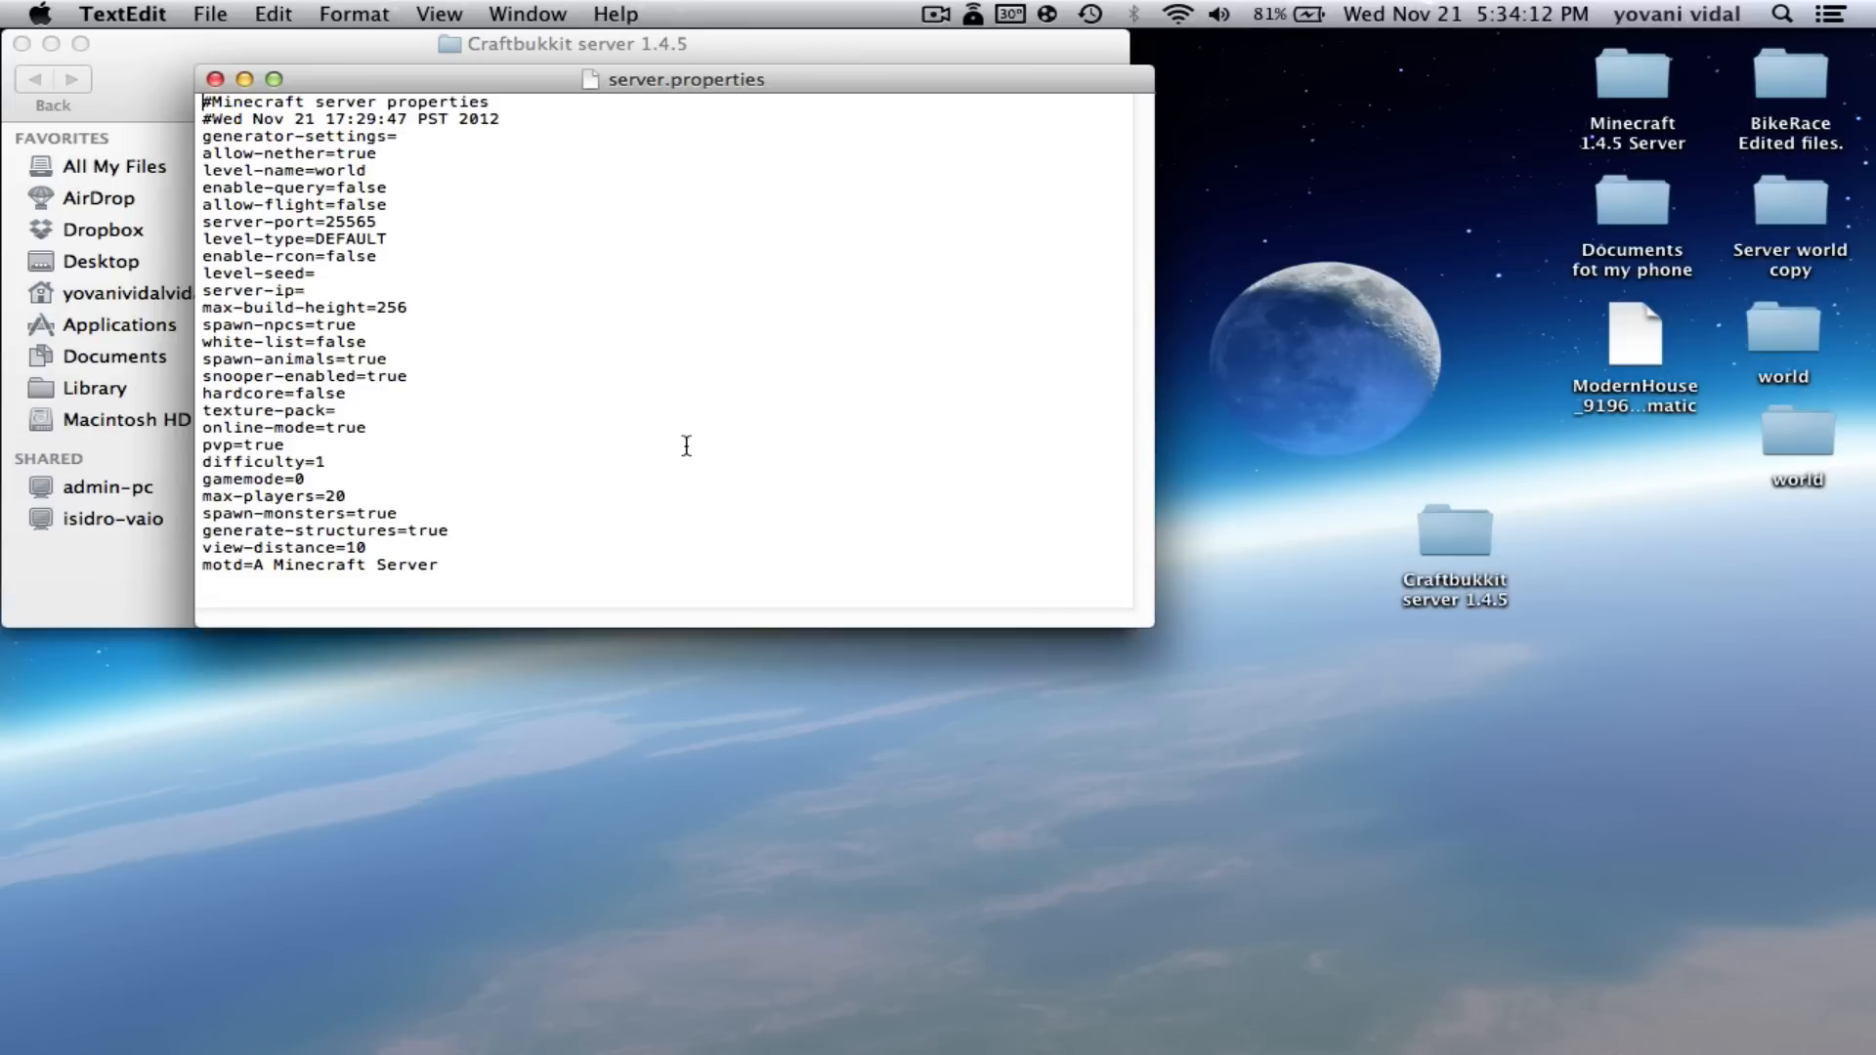
drag(552, 82, 696, 598)
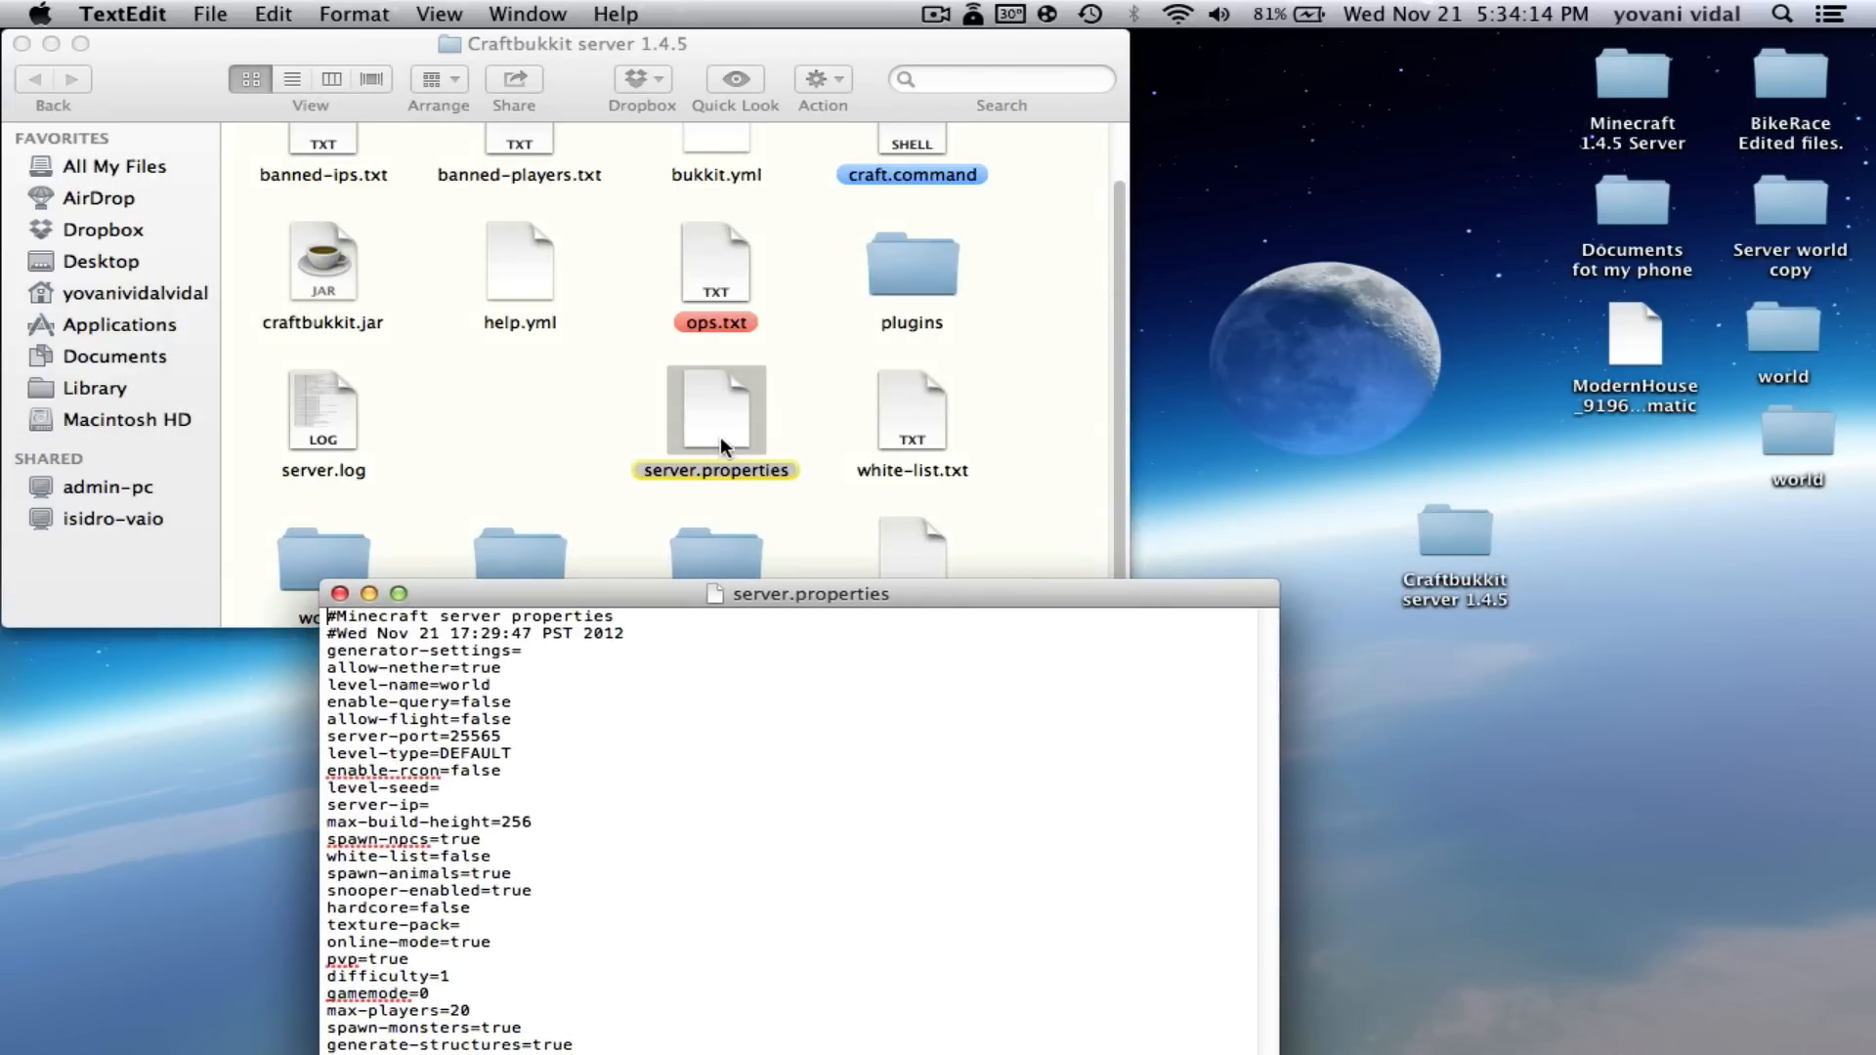
- Open server.properties with TextEdit via Open With > Other, set to Always Open With
right_click(701, 390)
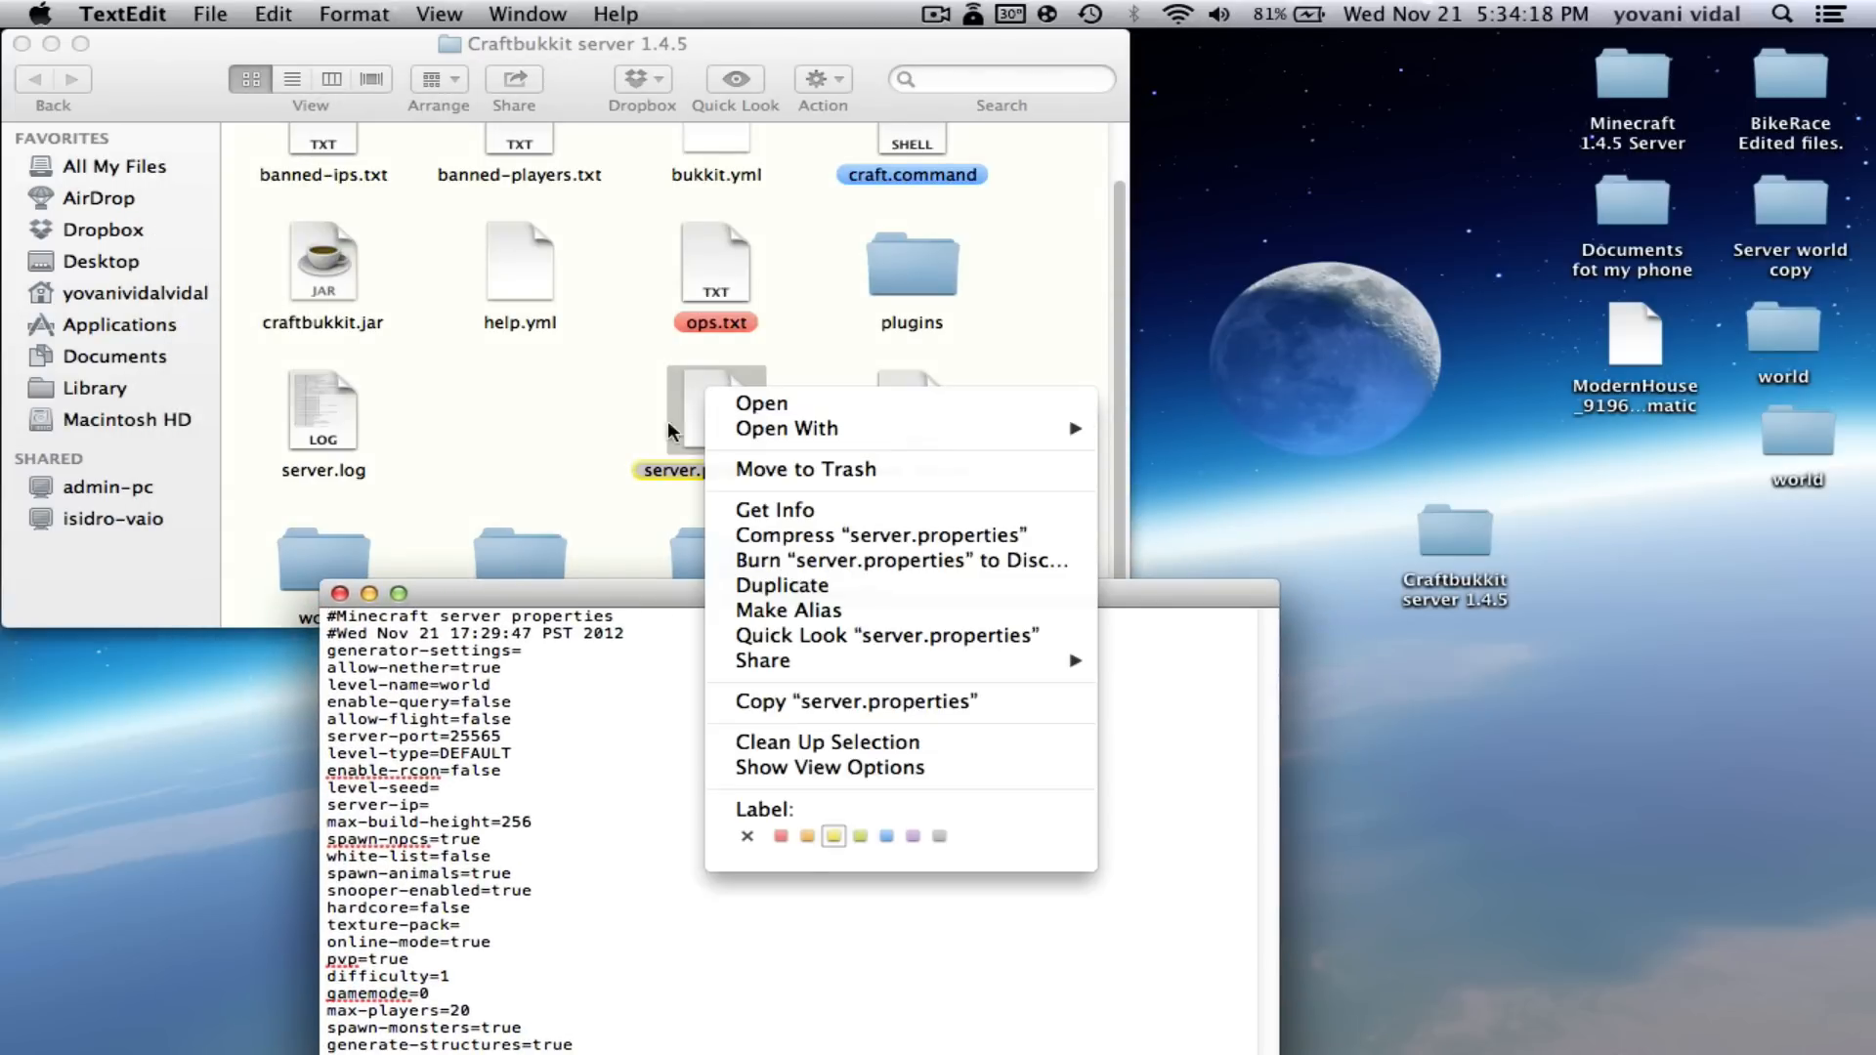
mouse_move(782, 428)
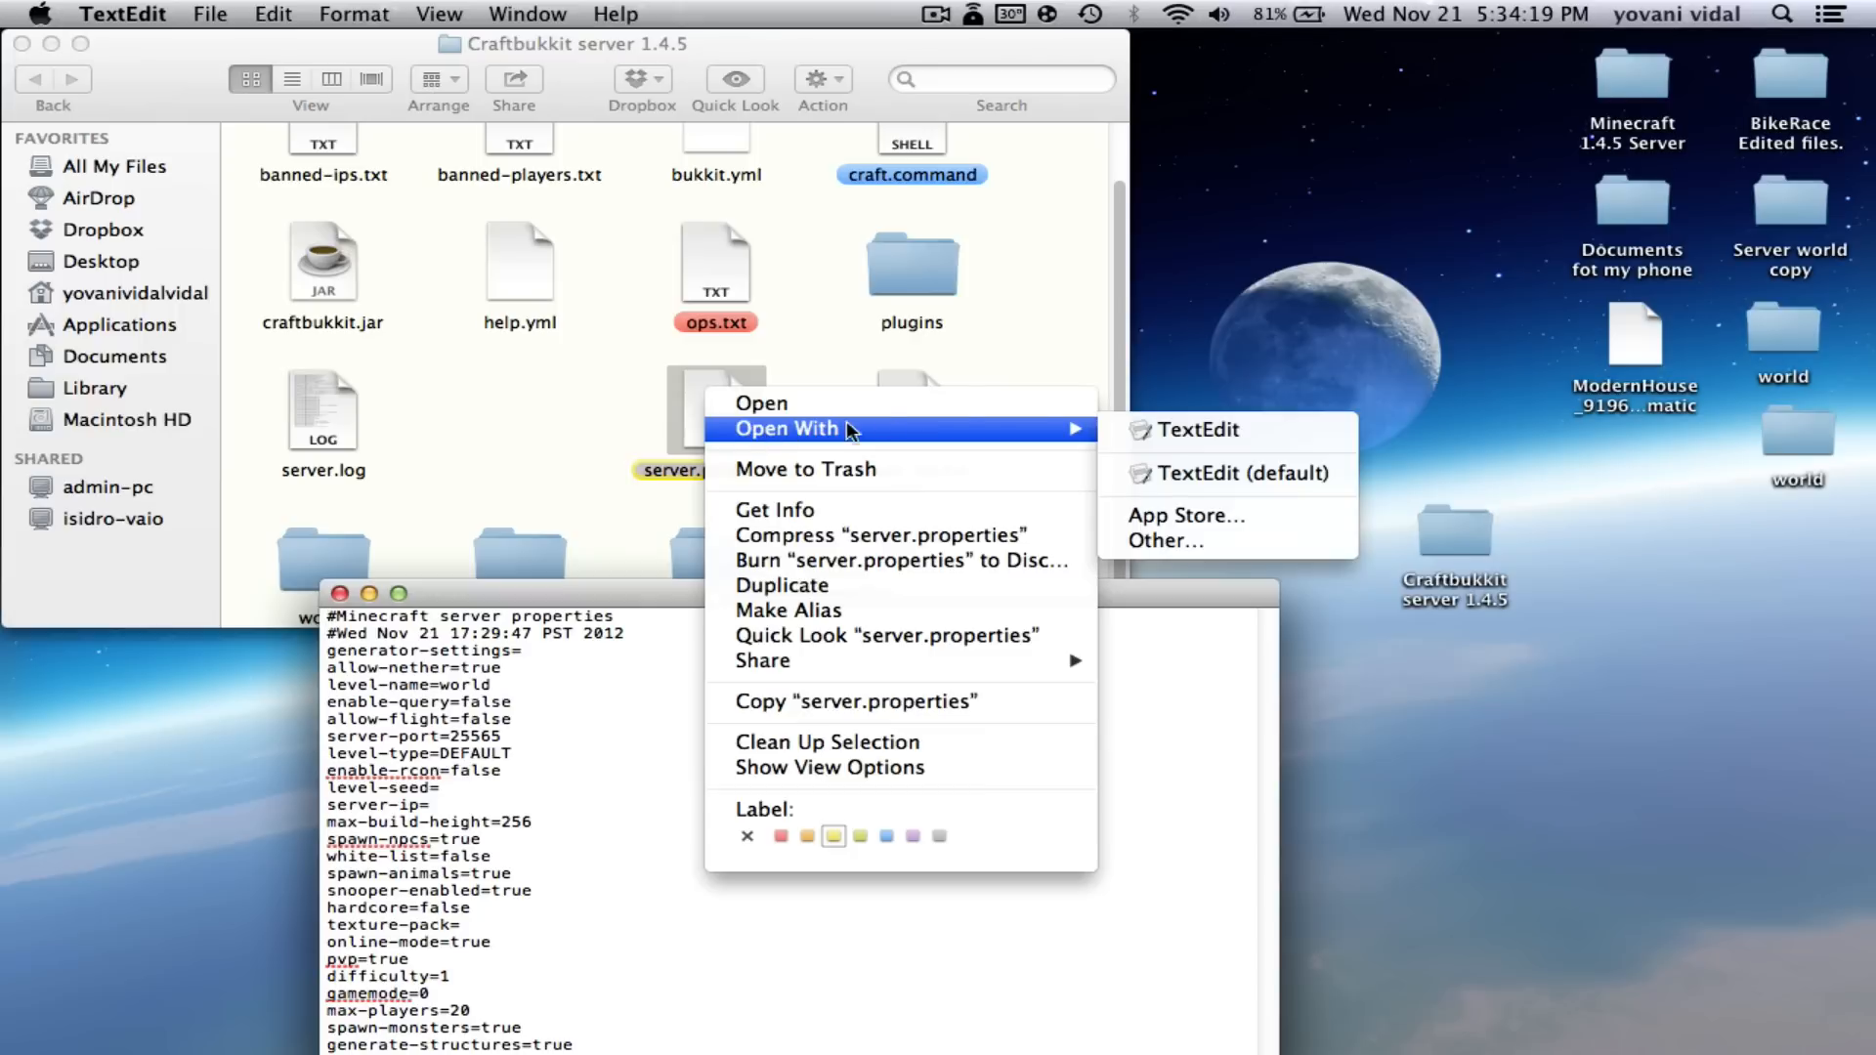
click(1199, 529)
click(862, 219)
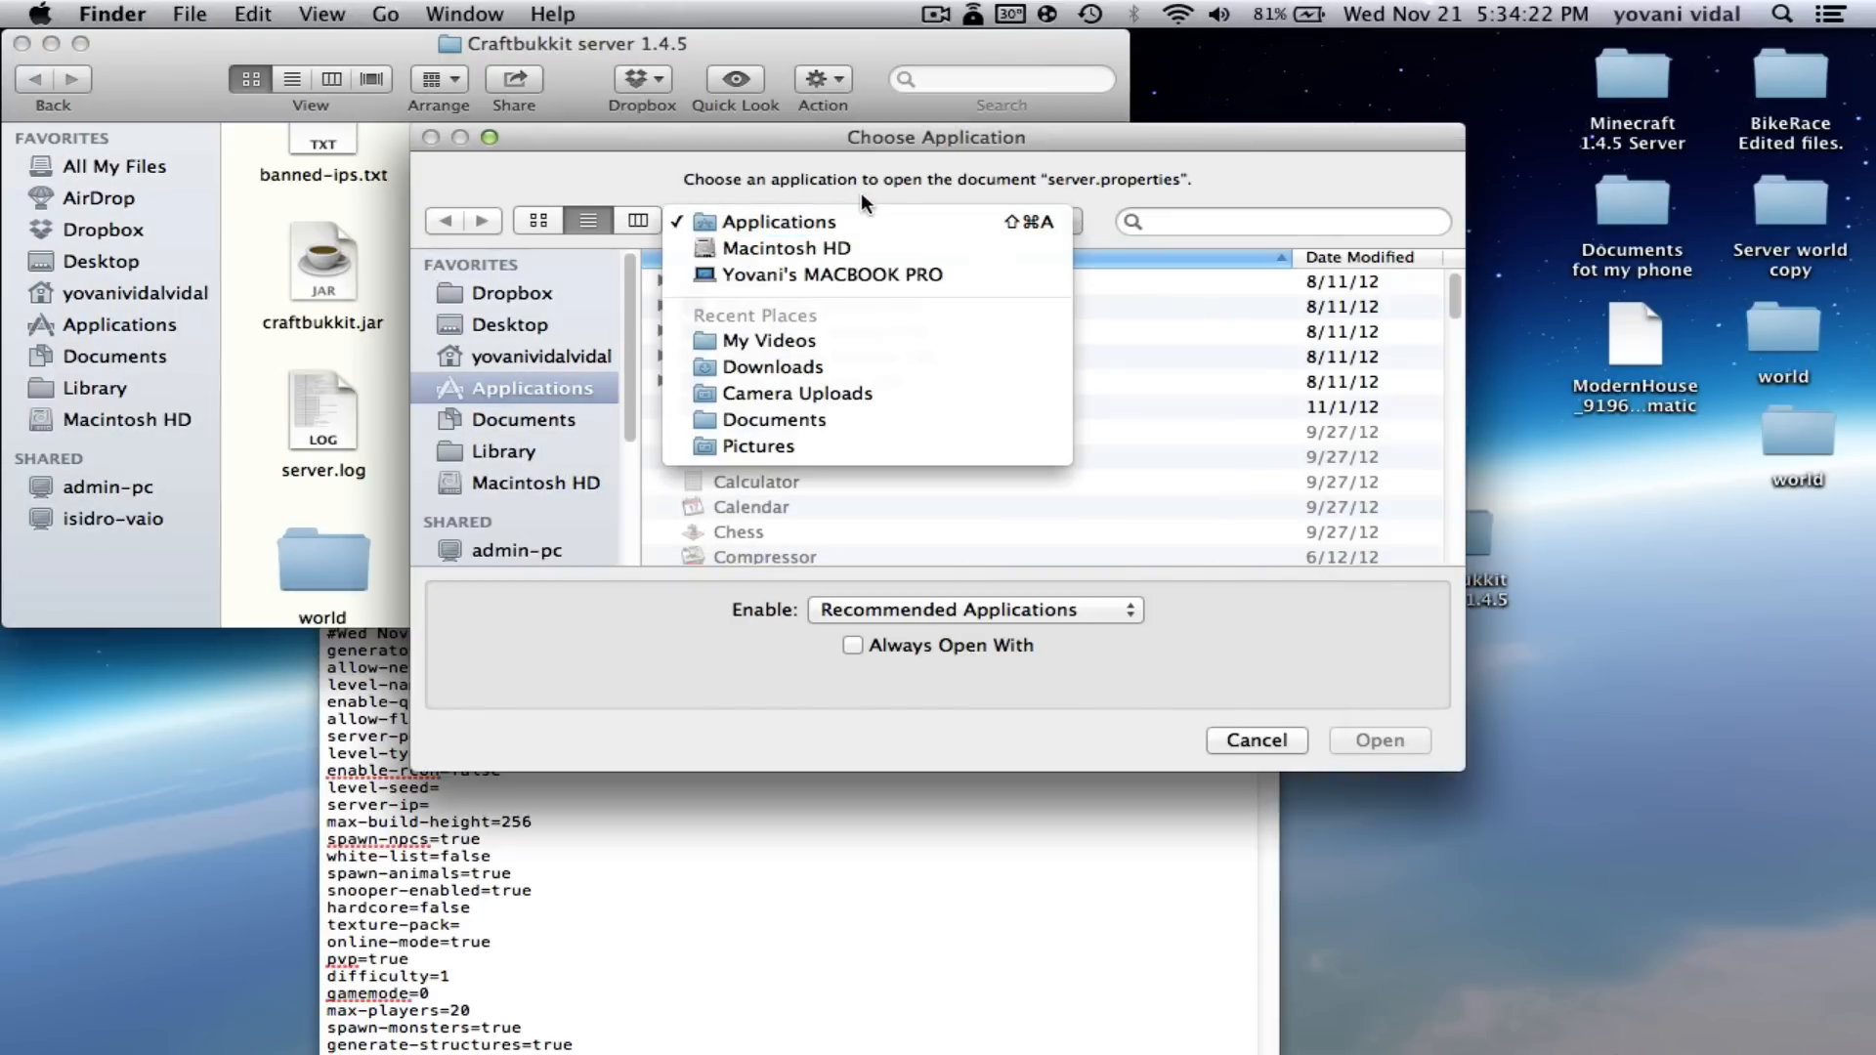
click(1297, 211)
click(1267, 217)
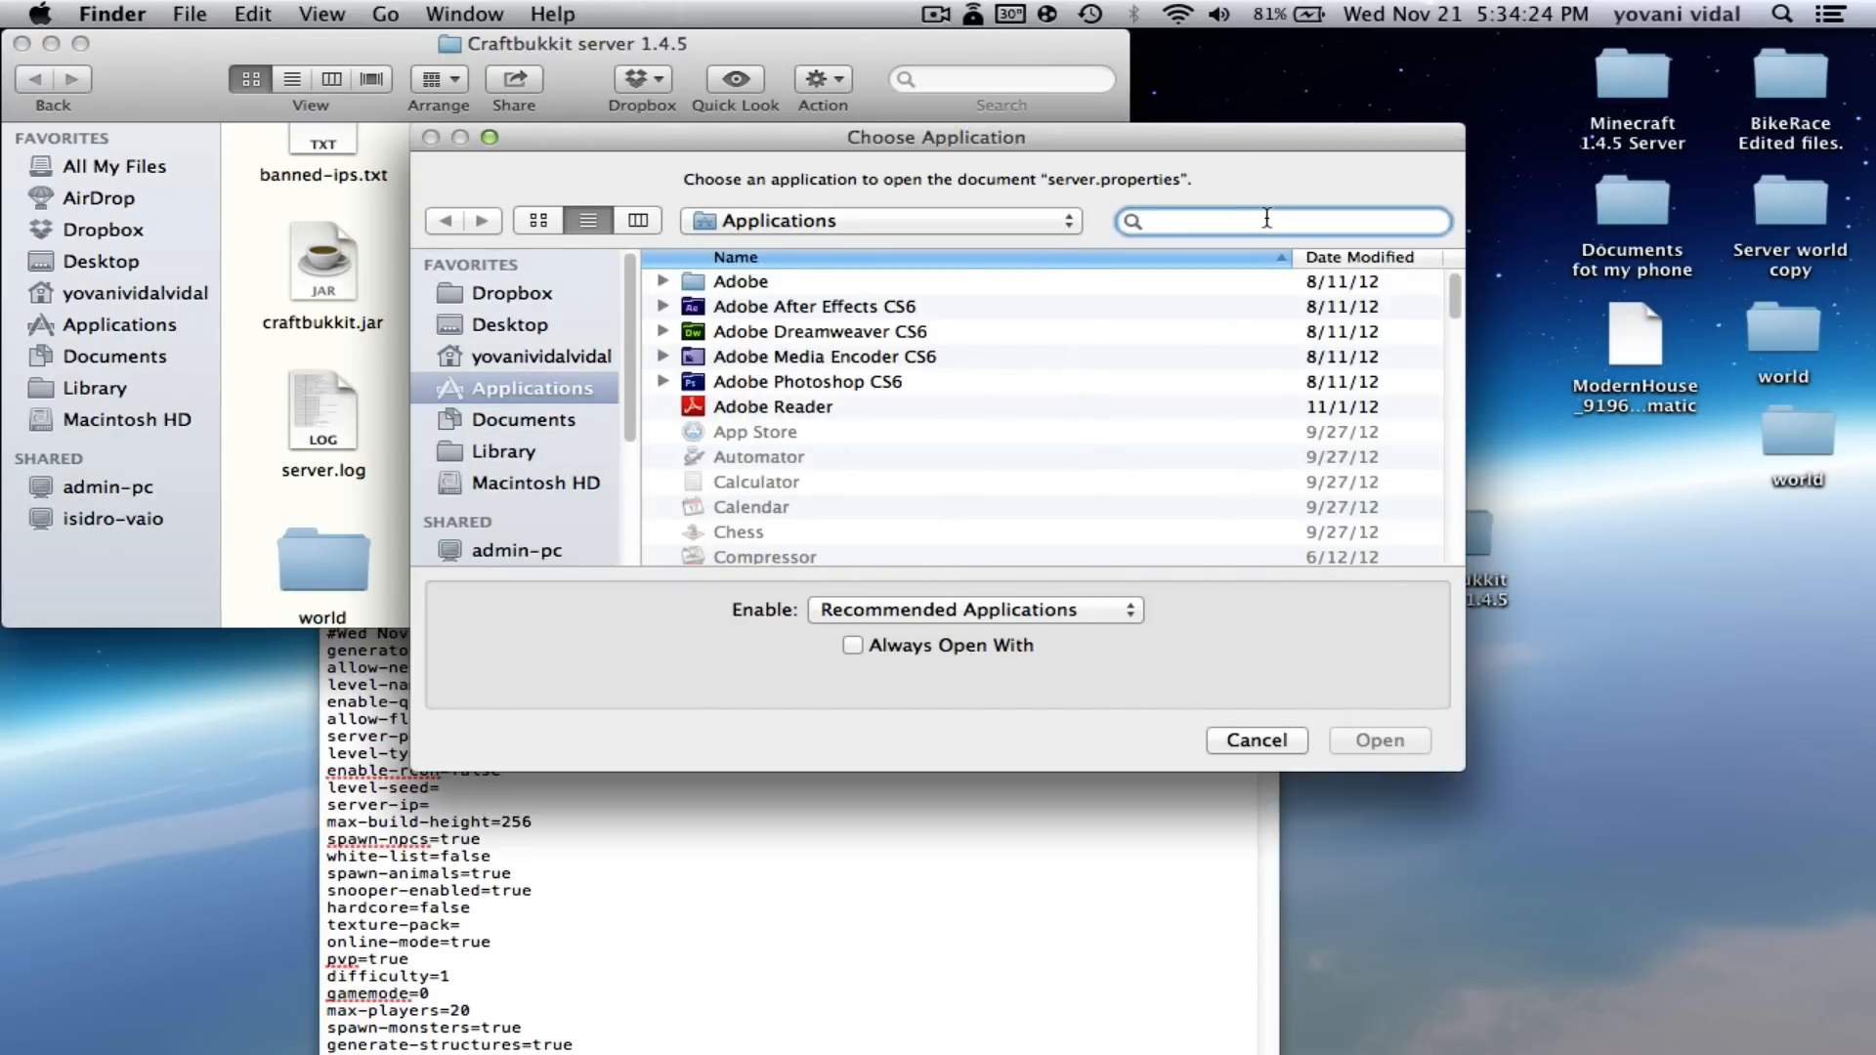
text(textedit)
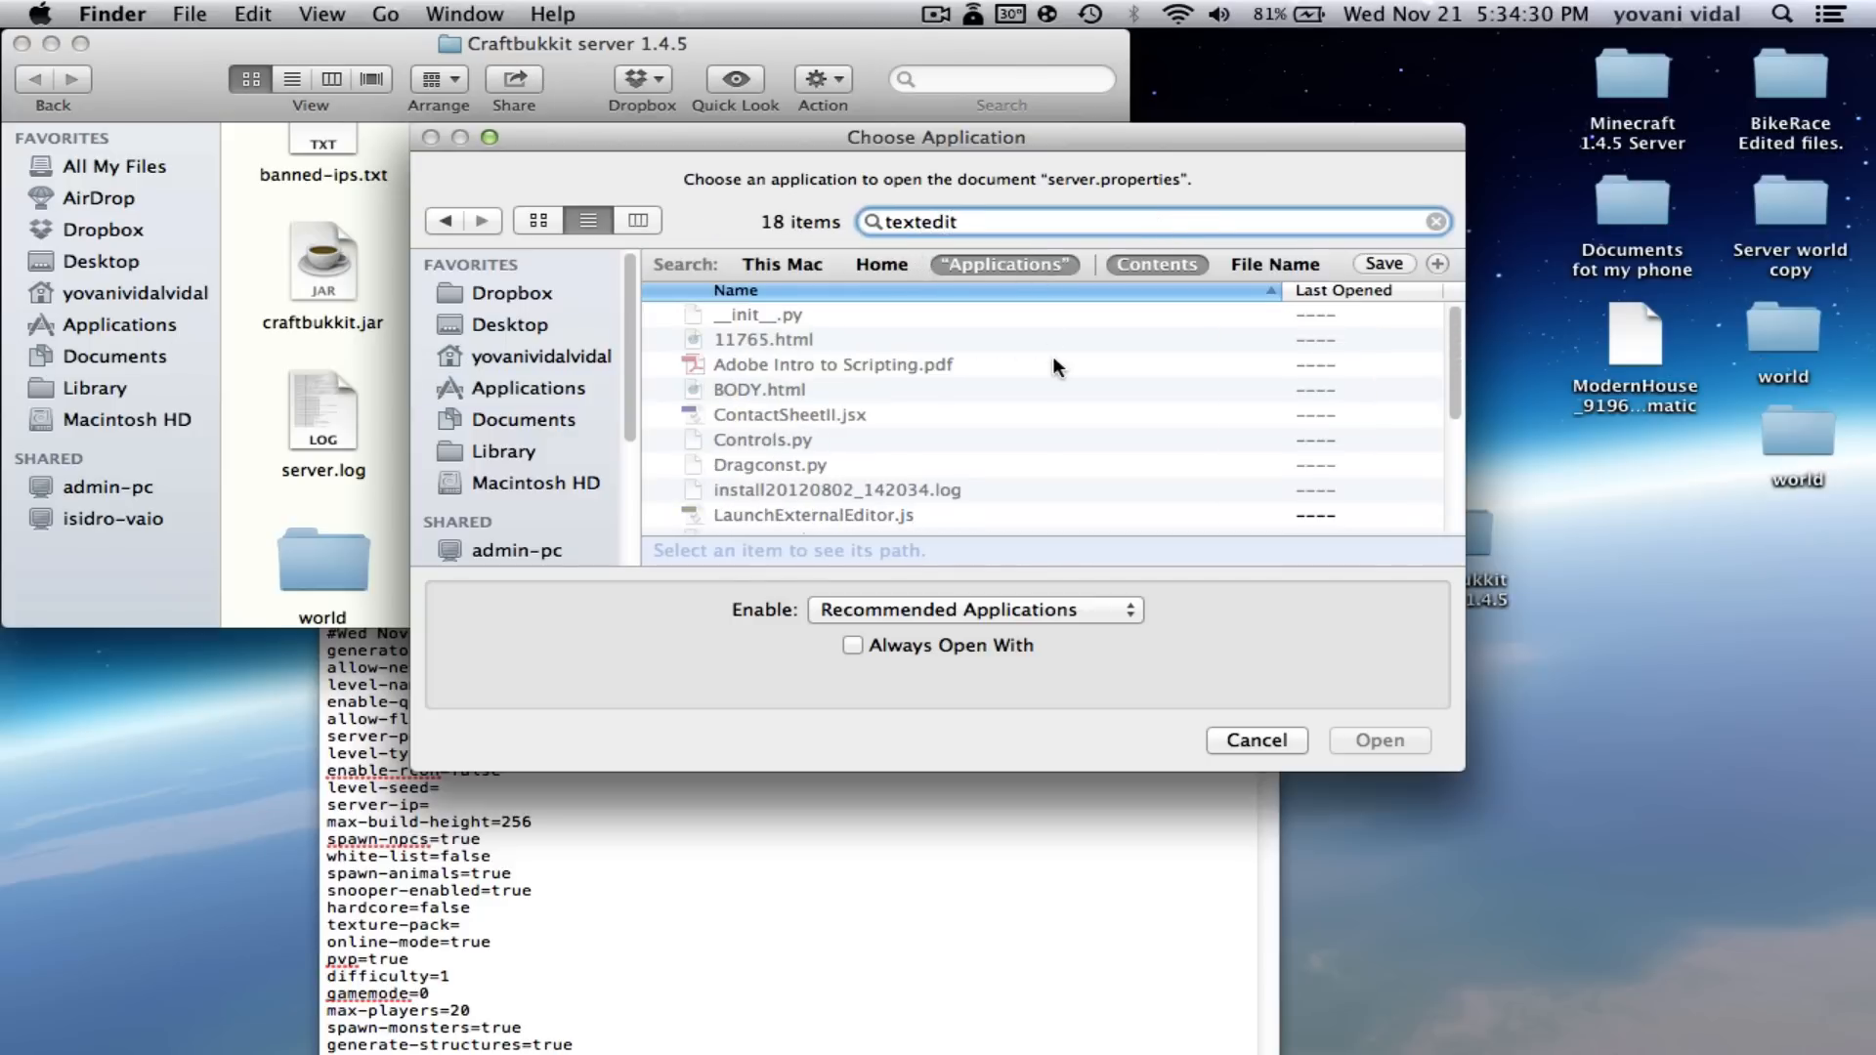
scroll(940, 379, down, 3)
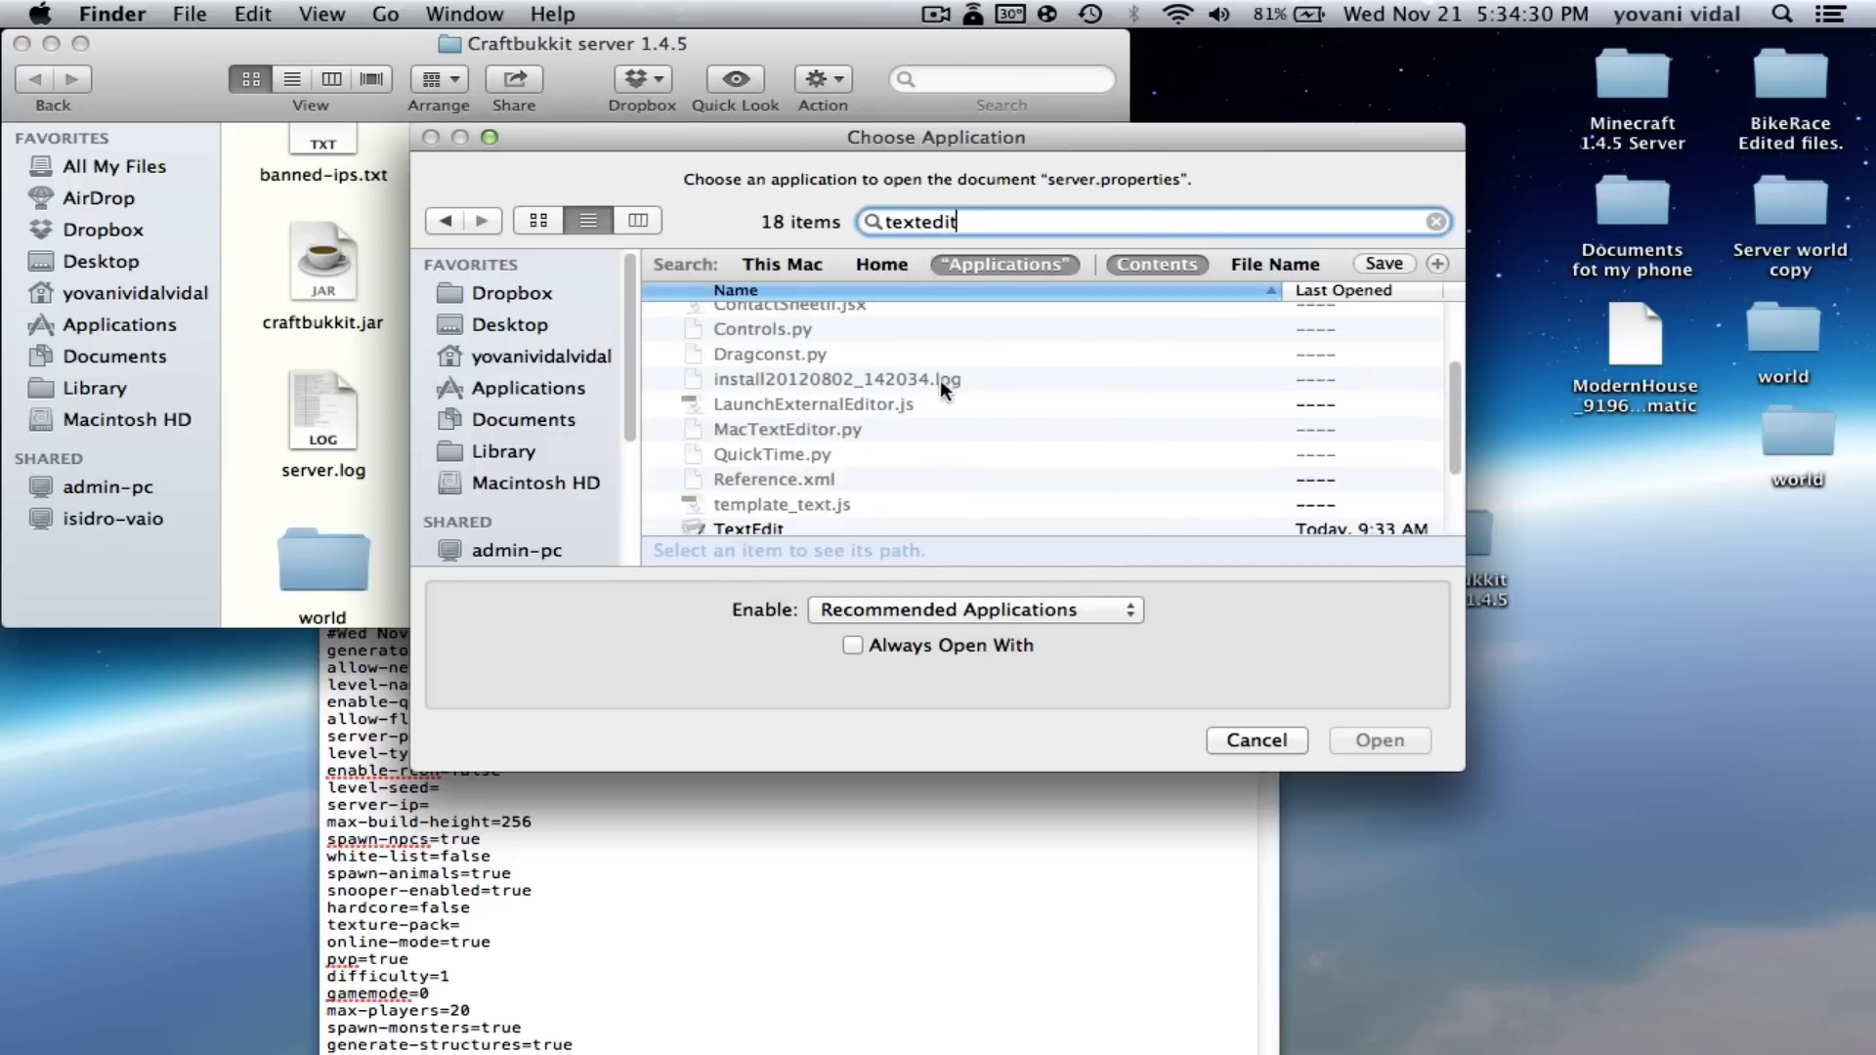
click(766, 473)
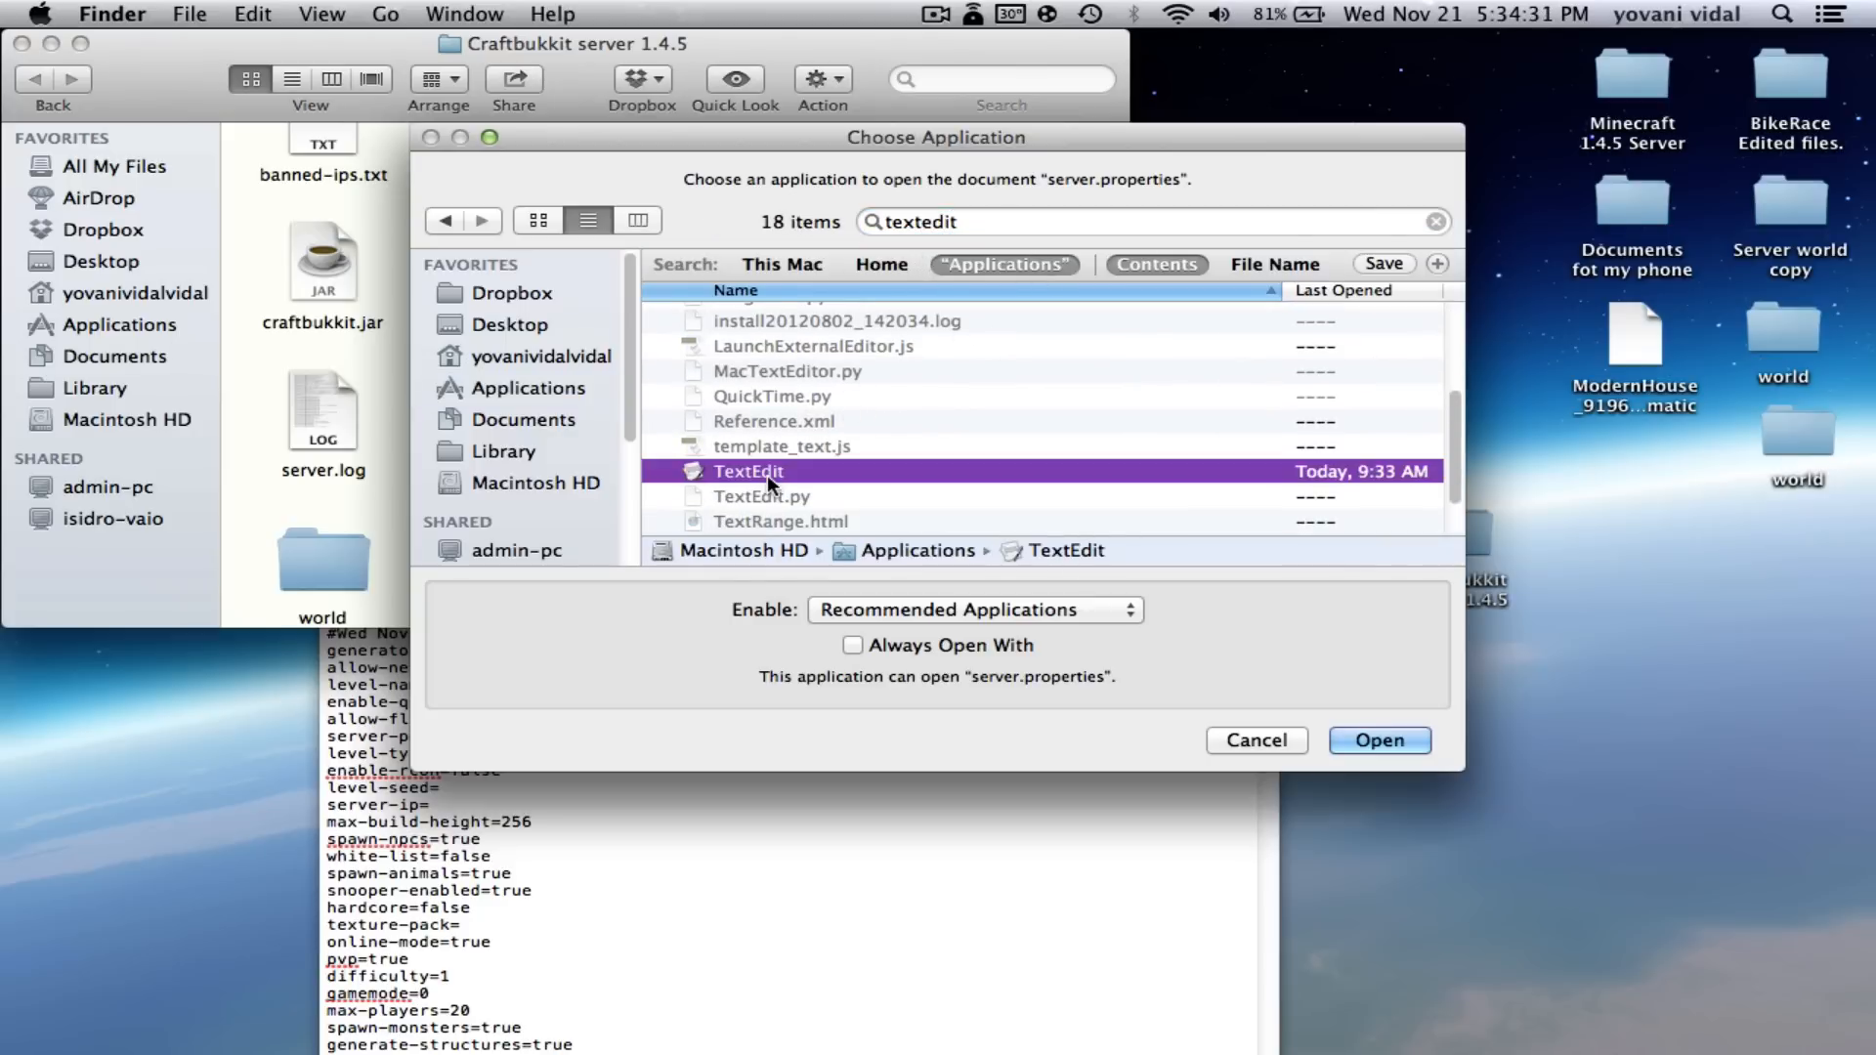
click(863, 647)
click(1366, 741)
- Enter 192.168.1.4 as the server-ip value in server.properties
click(942, 699)
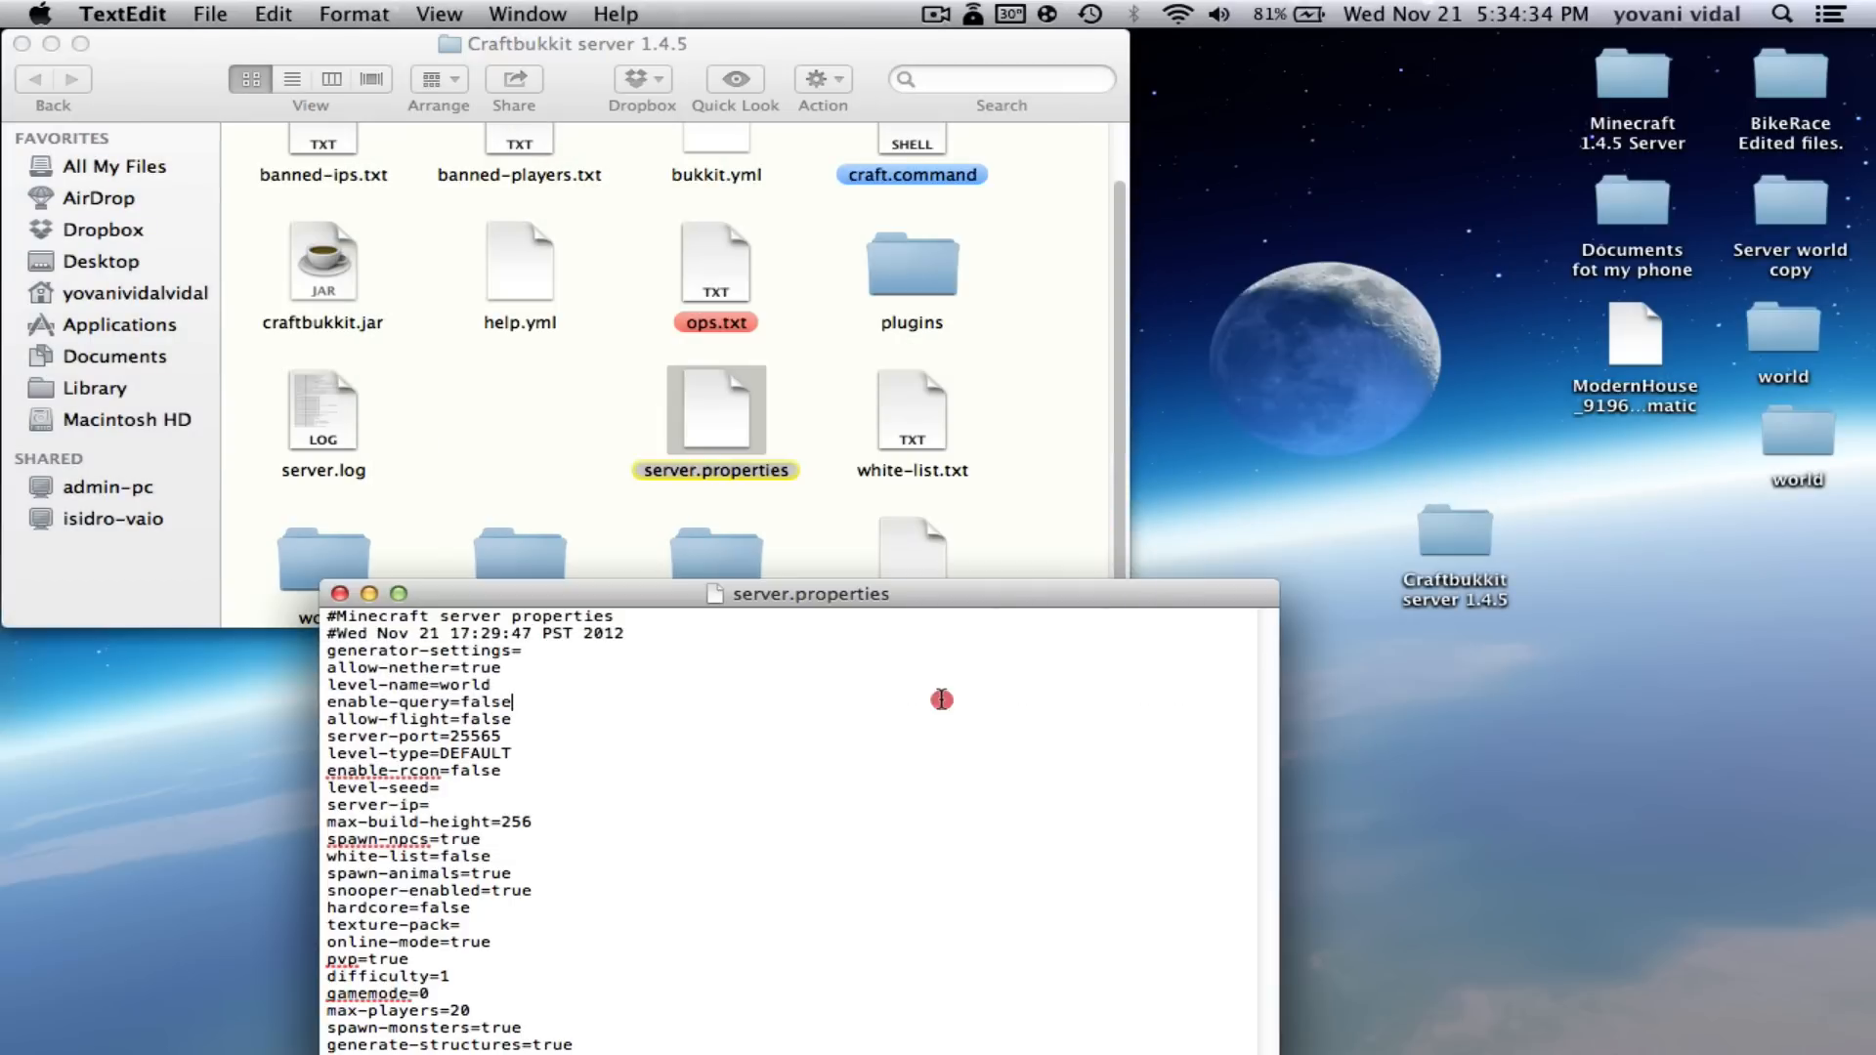
drag(744, 591, 819, 442)
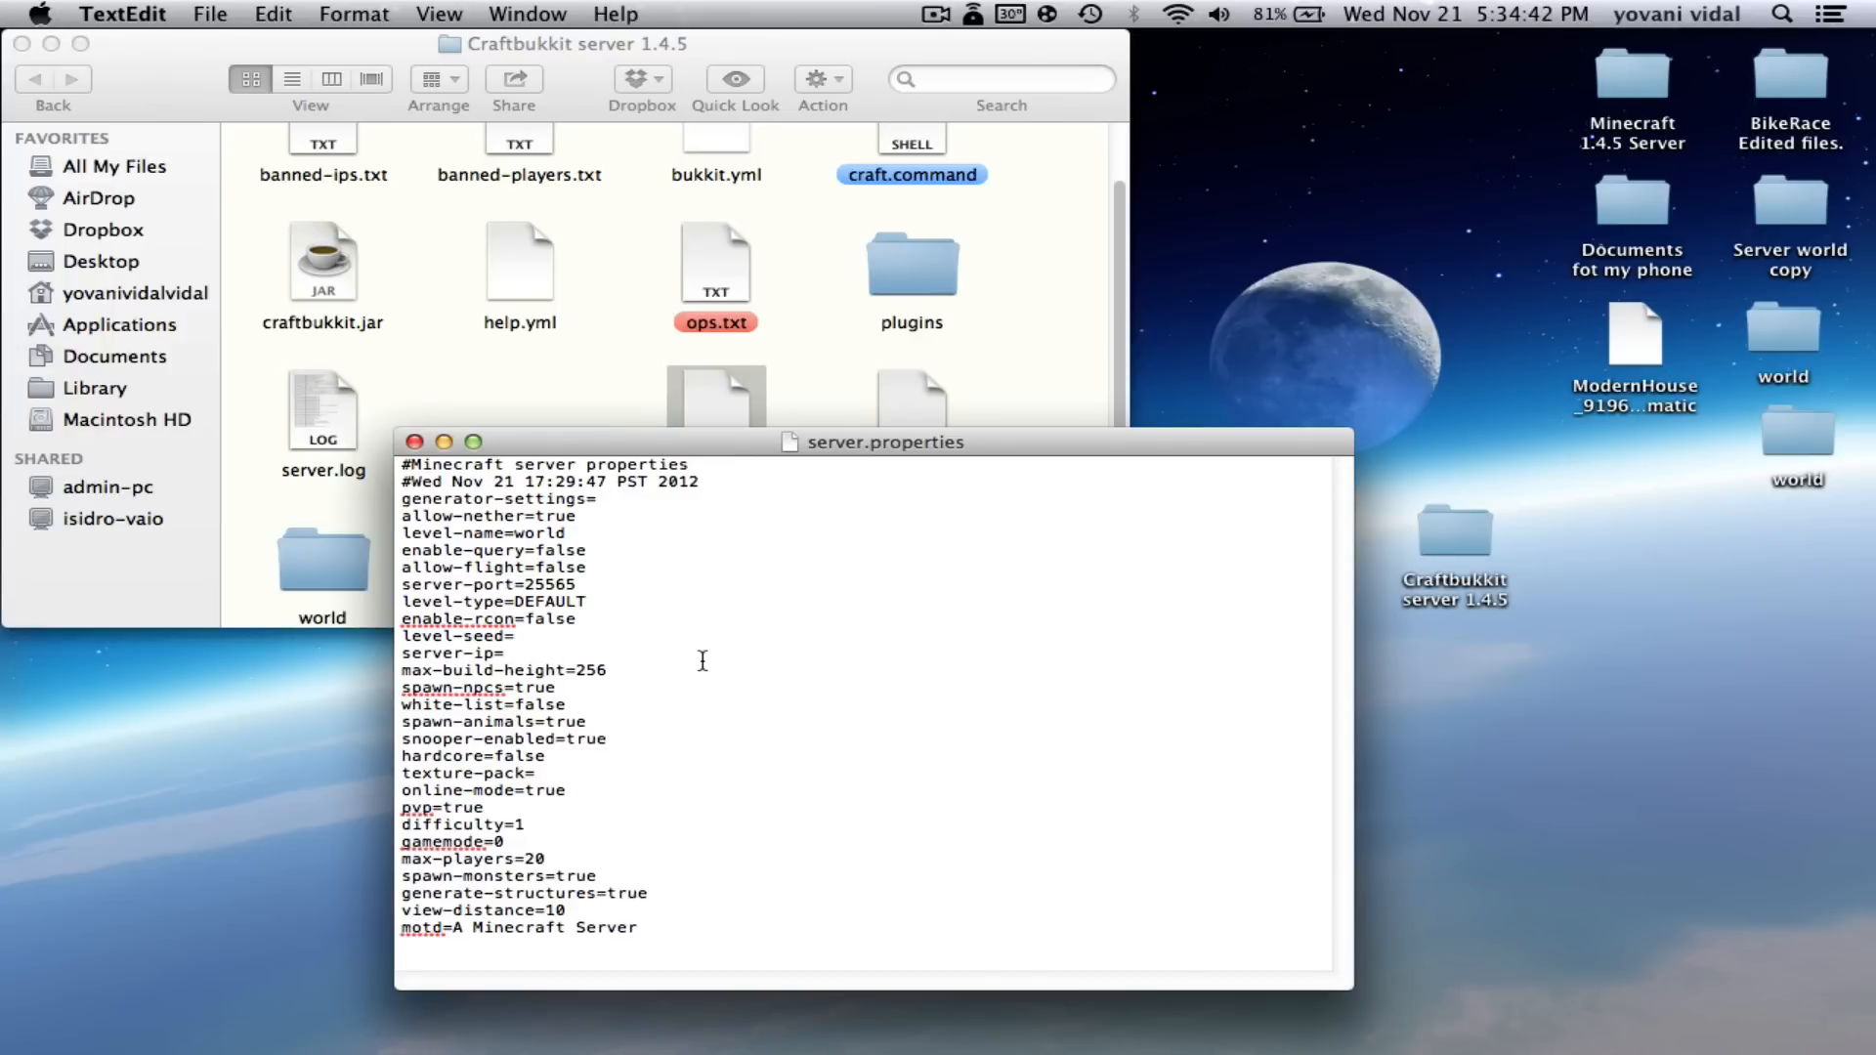
text(192.168.1.4)
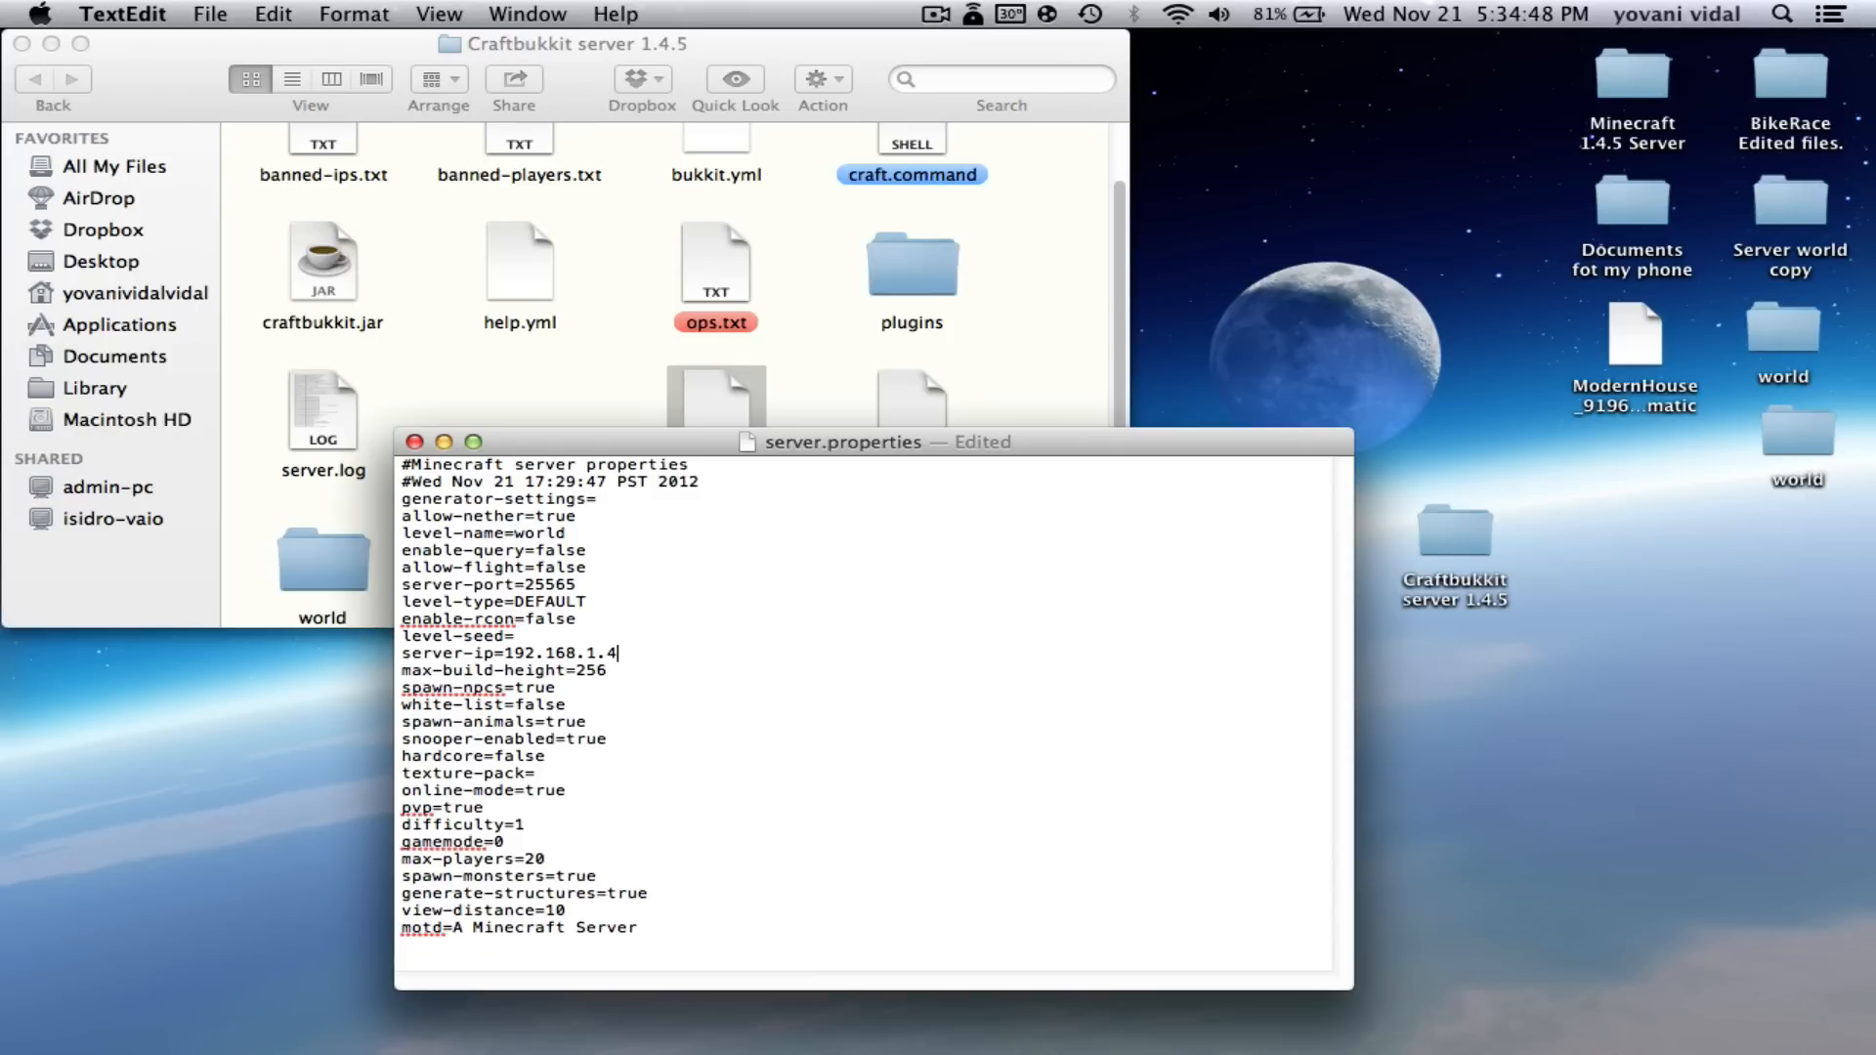
click(810, 743)
drag(676, 447, 811, 515)
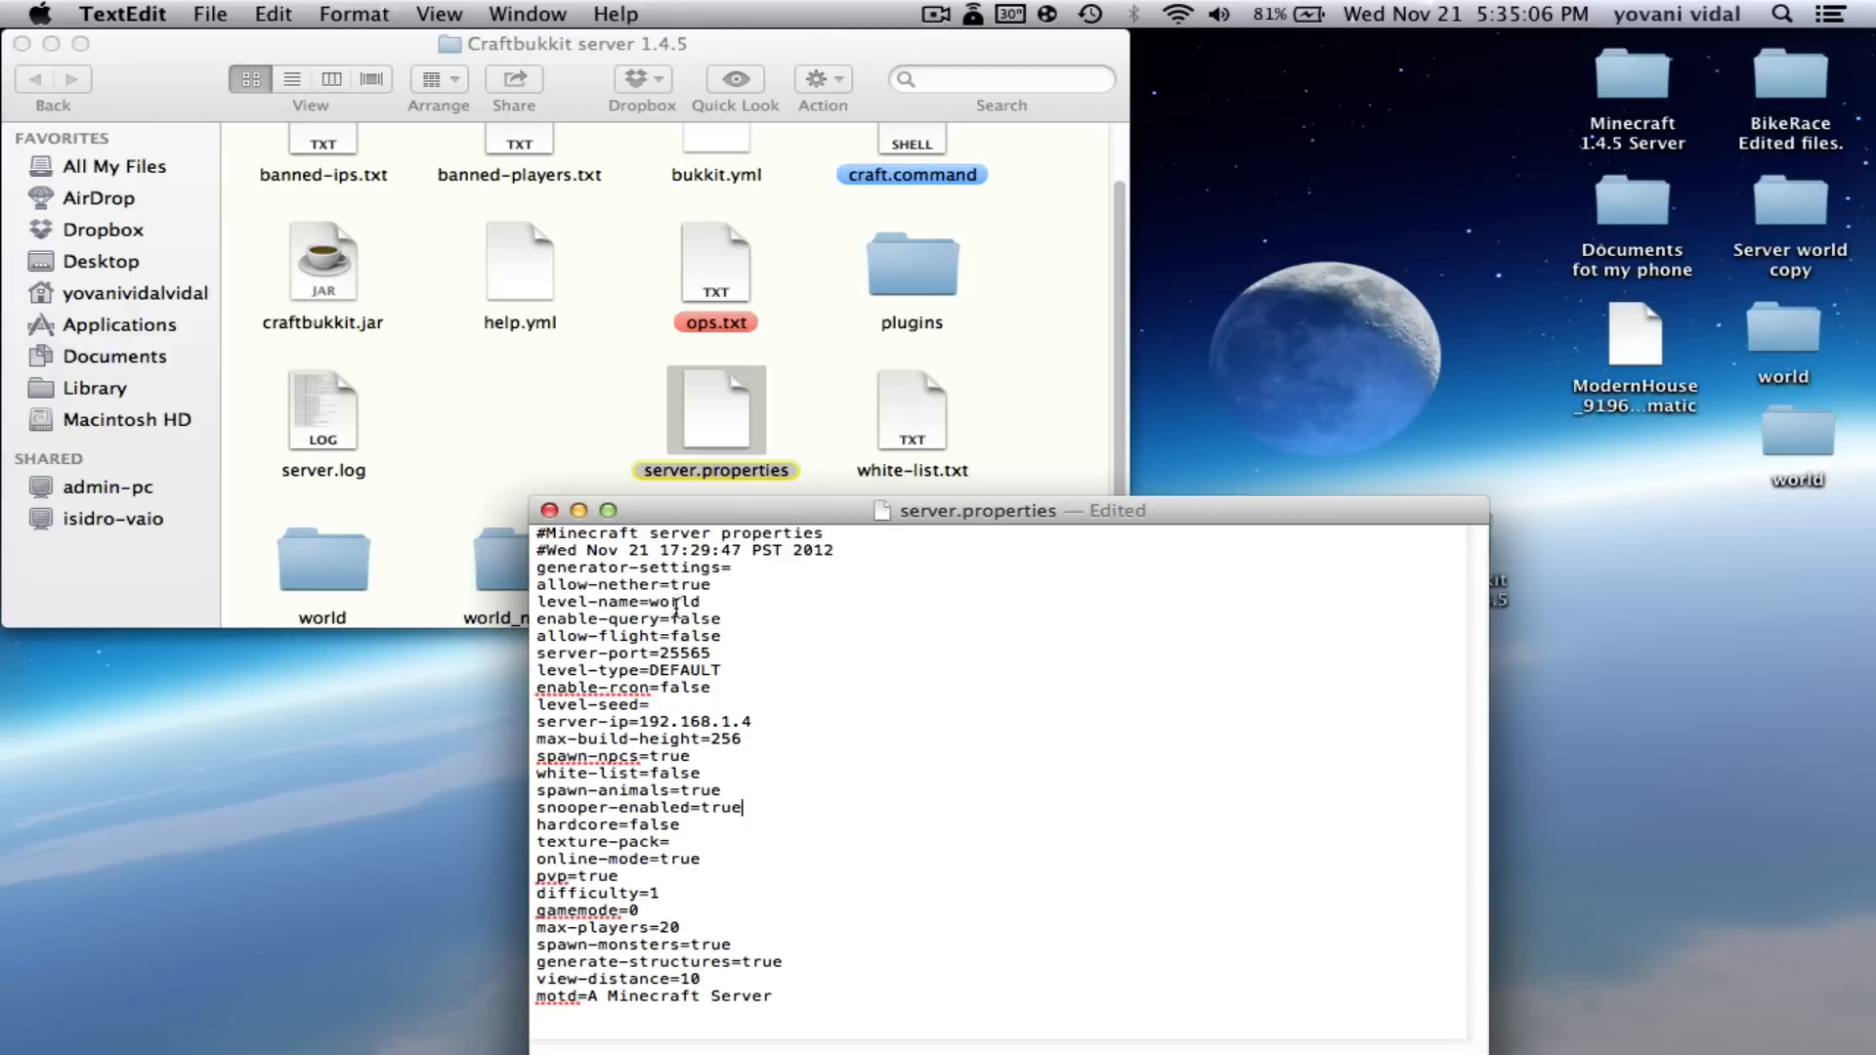
click(737, 621)
click(729, 635)
click(896, 740)
- Save with Cmd+S, choosing Save Anyway over the external-change warning
key(super+s)
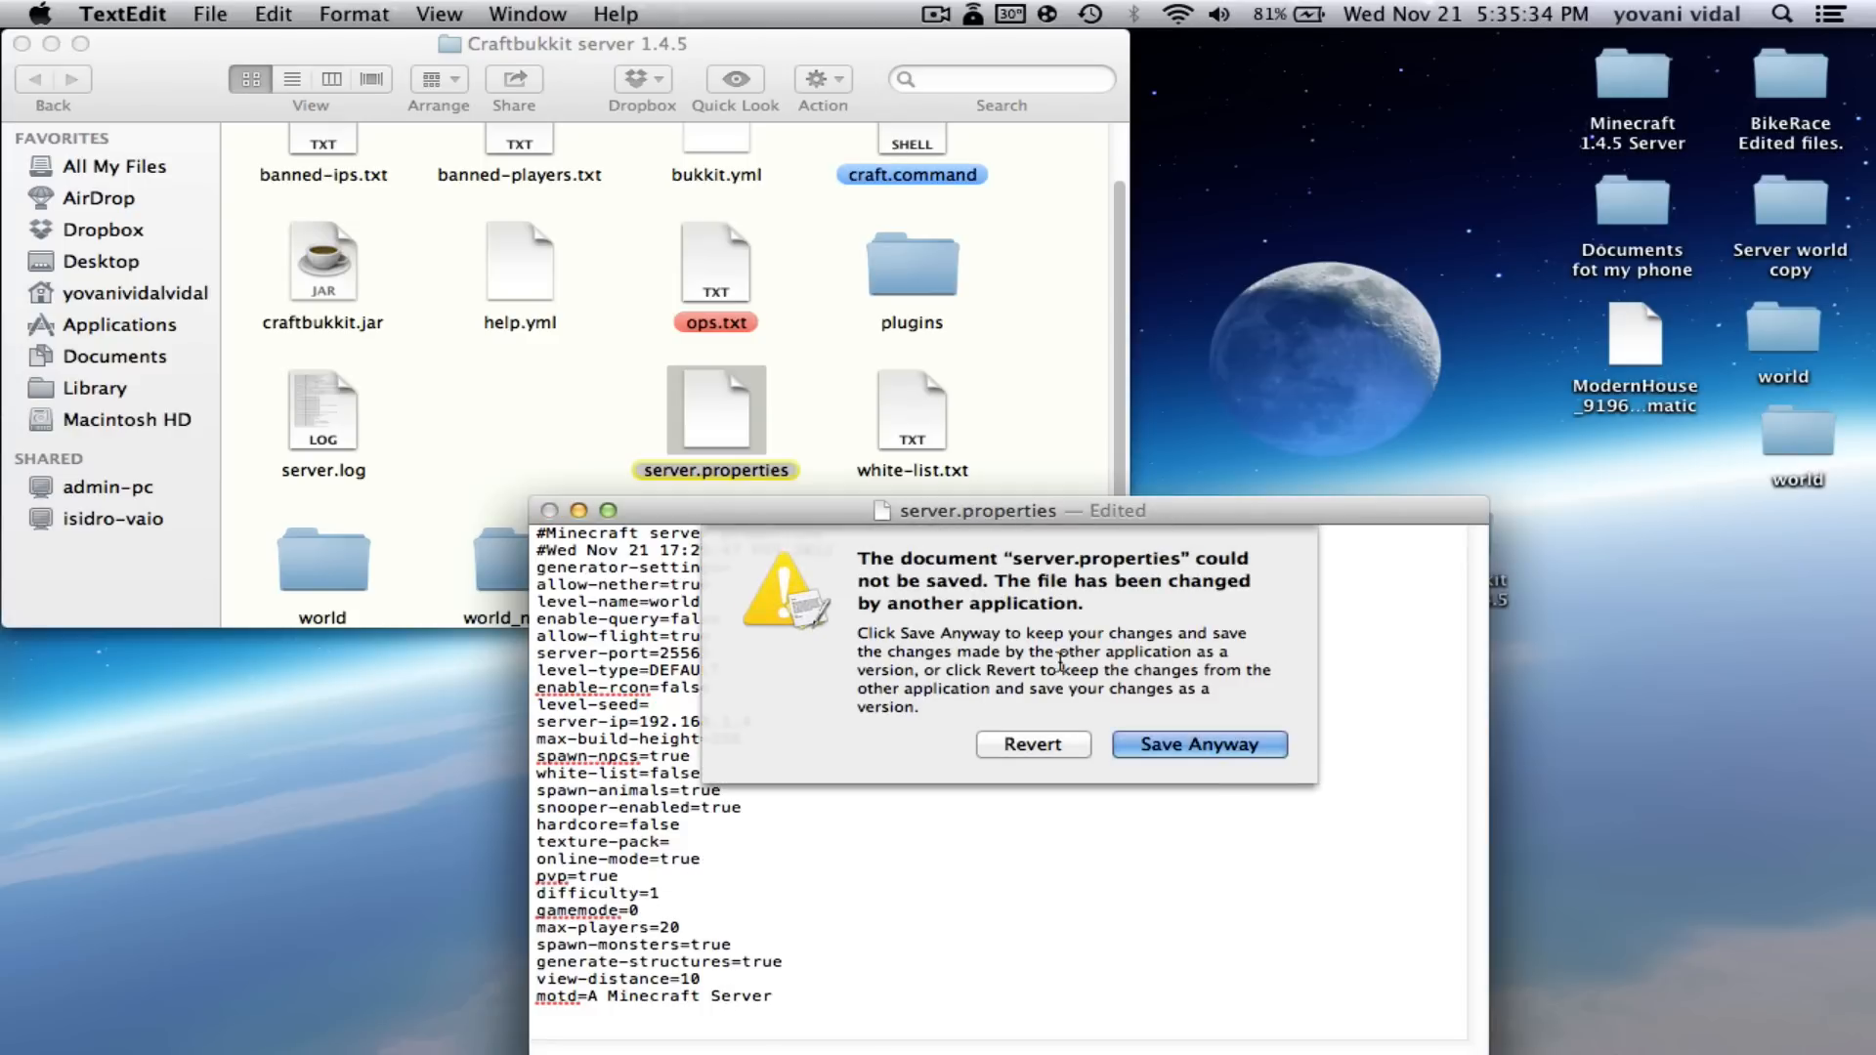
click(1212, 743)
drag(829, 511, 706, 465)
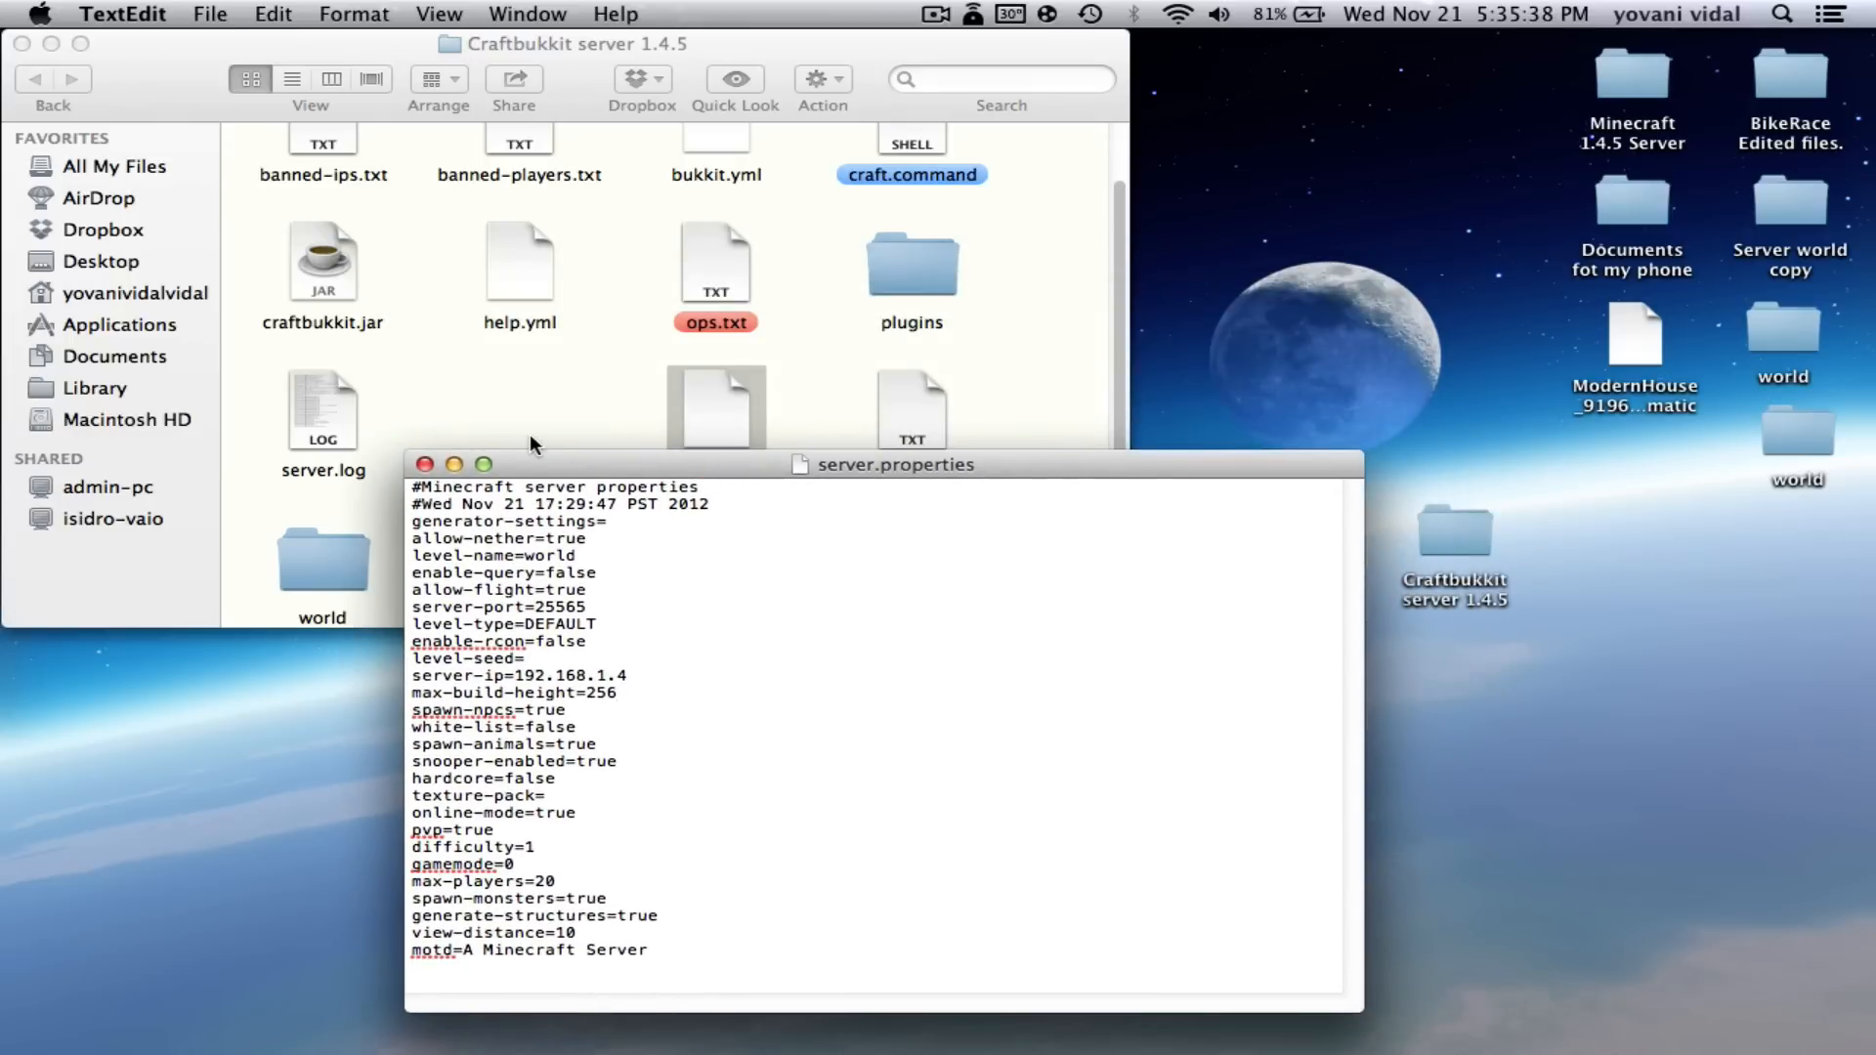
- Close the server.properties document and clear the selection in the server folder
click(424, 464)
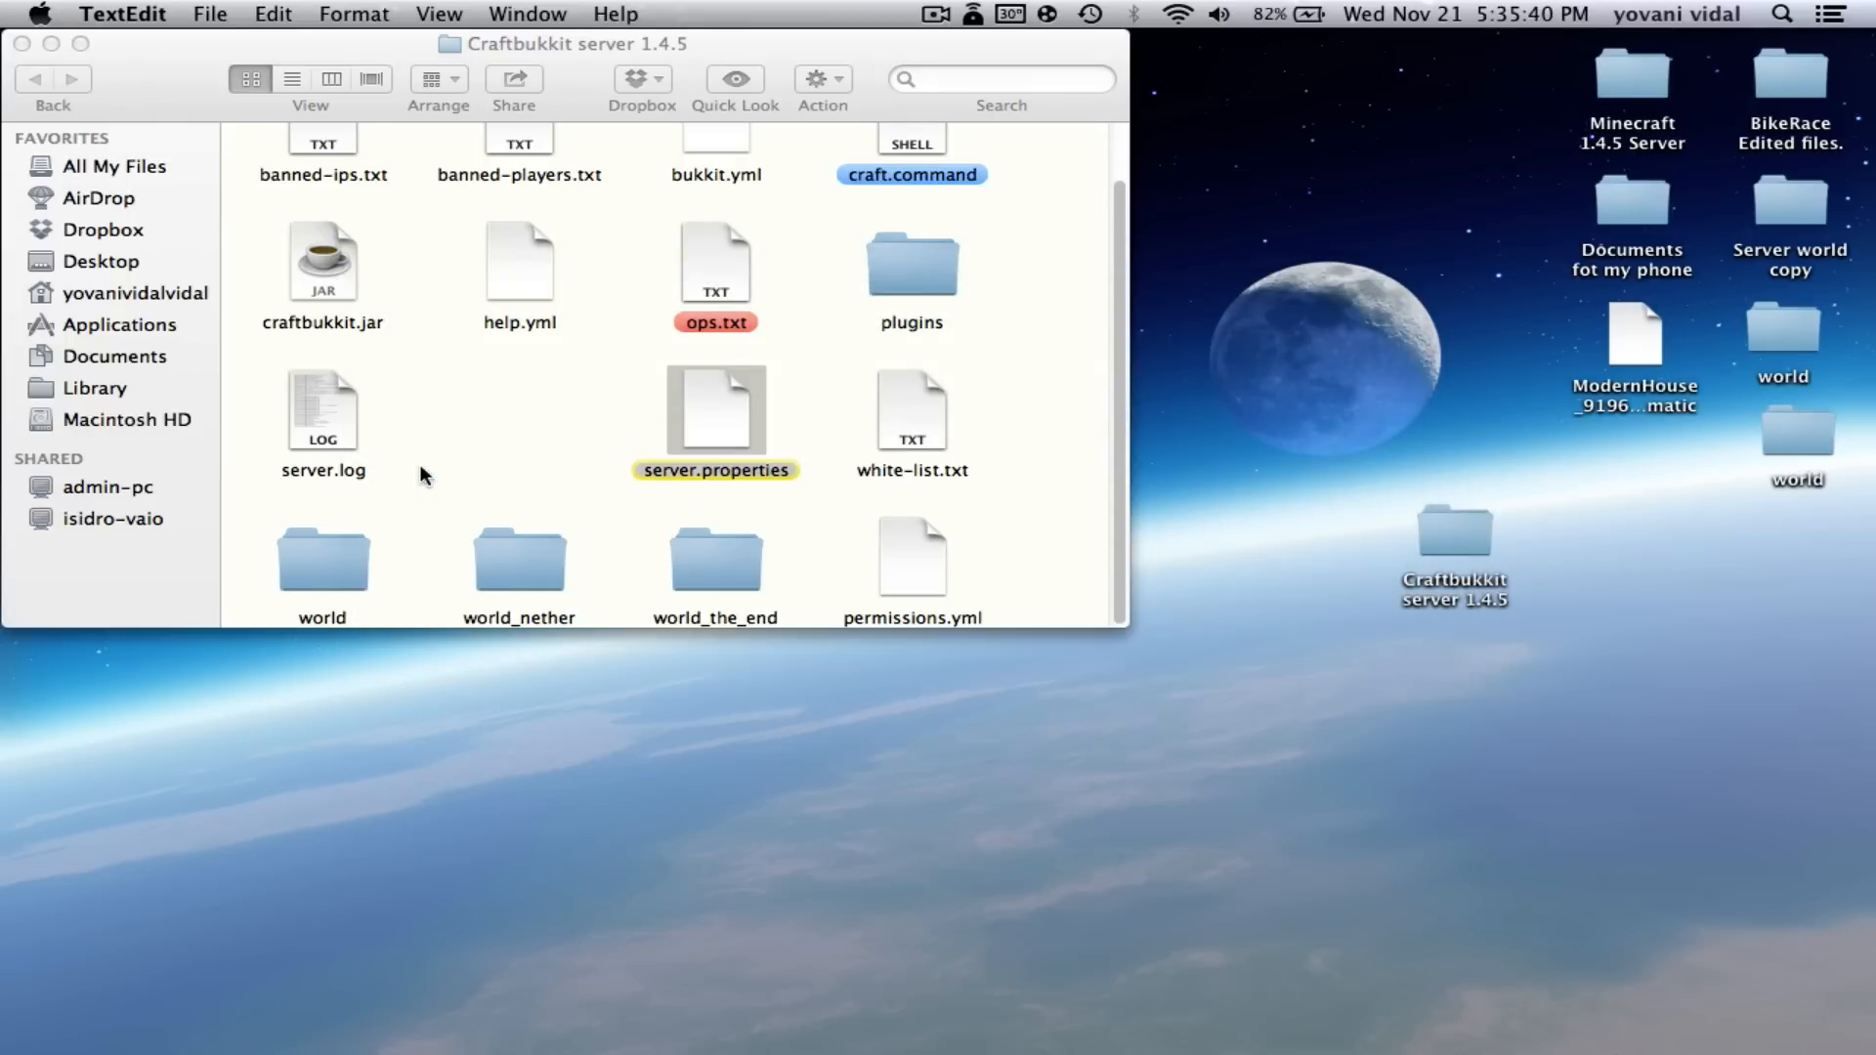
scroll(803, 391, up, 2)
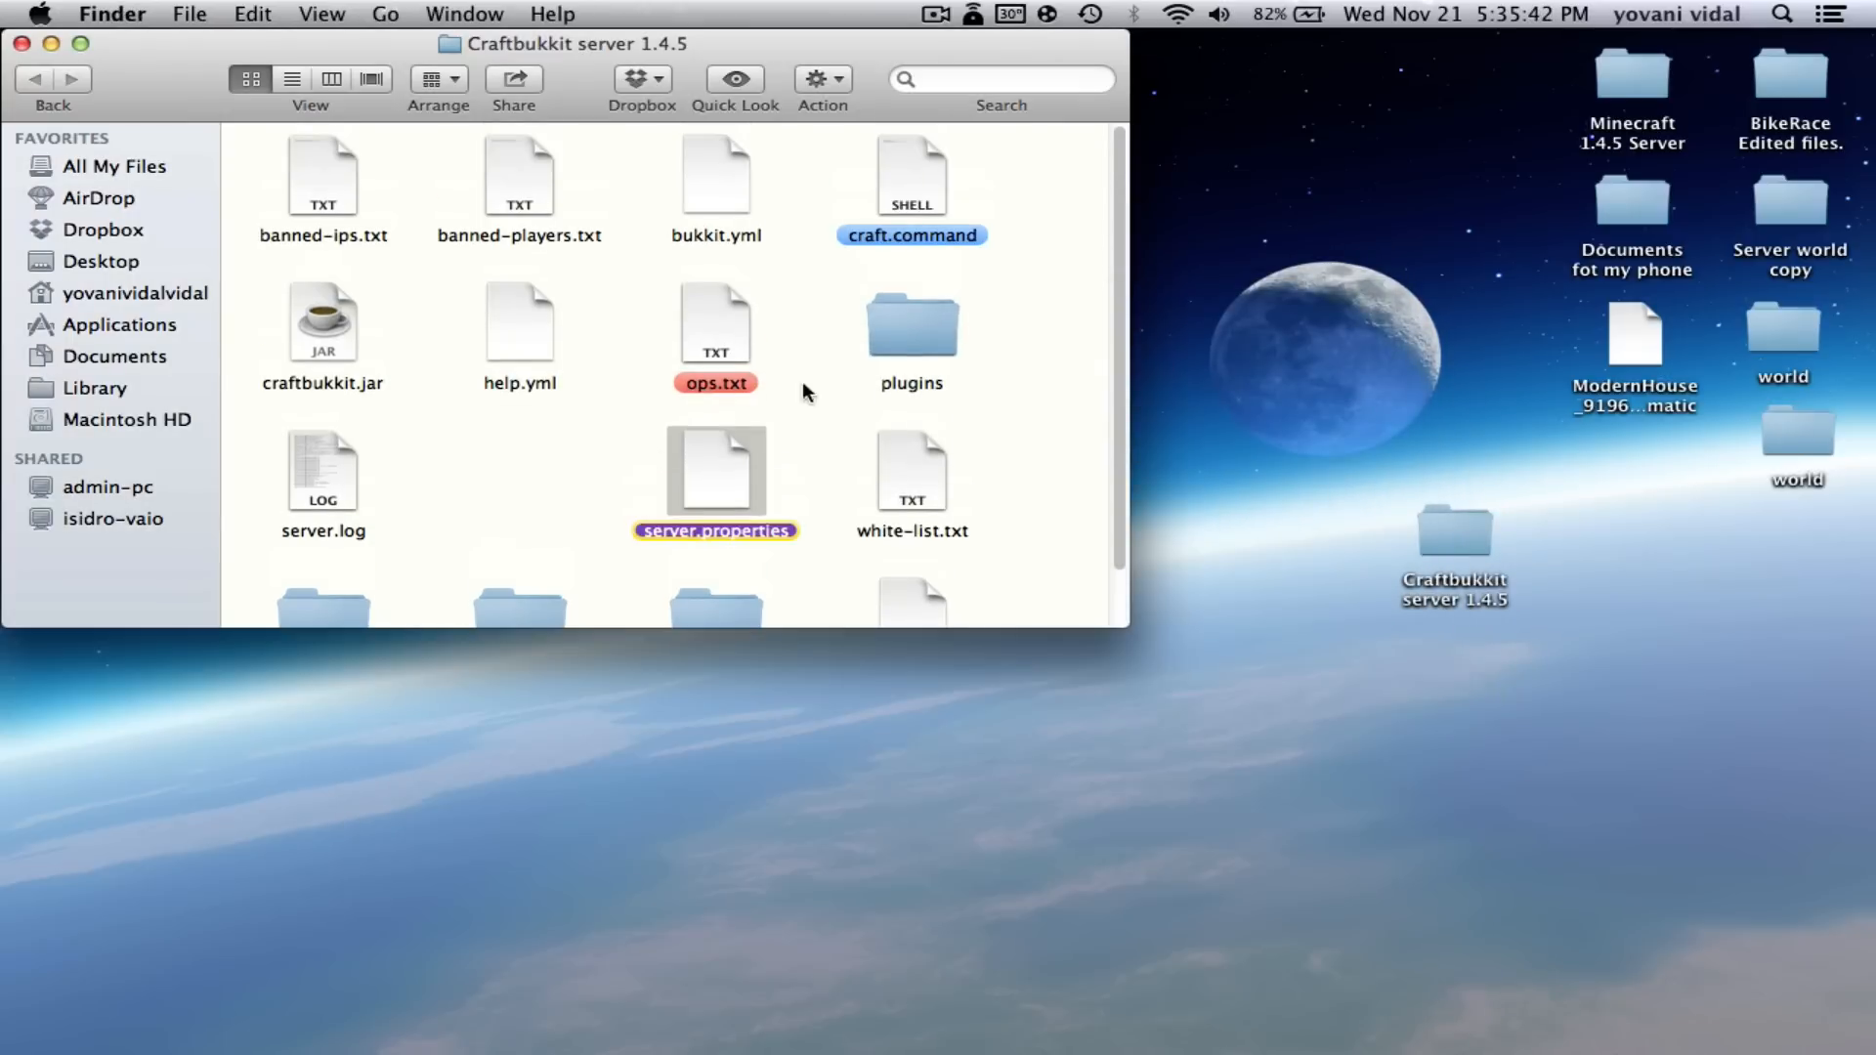
click(1064, 356)
scroll(1011, 388, down, 2)
scroll(947, 446, up, 2)
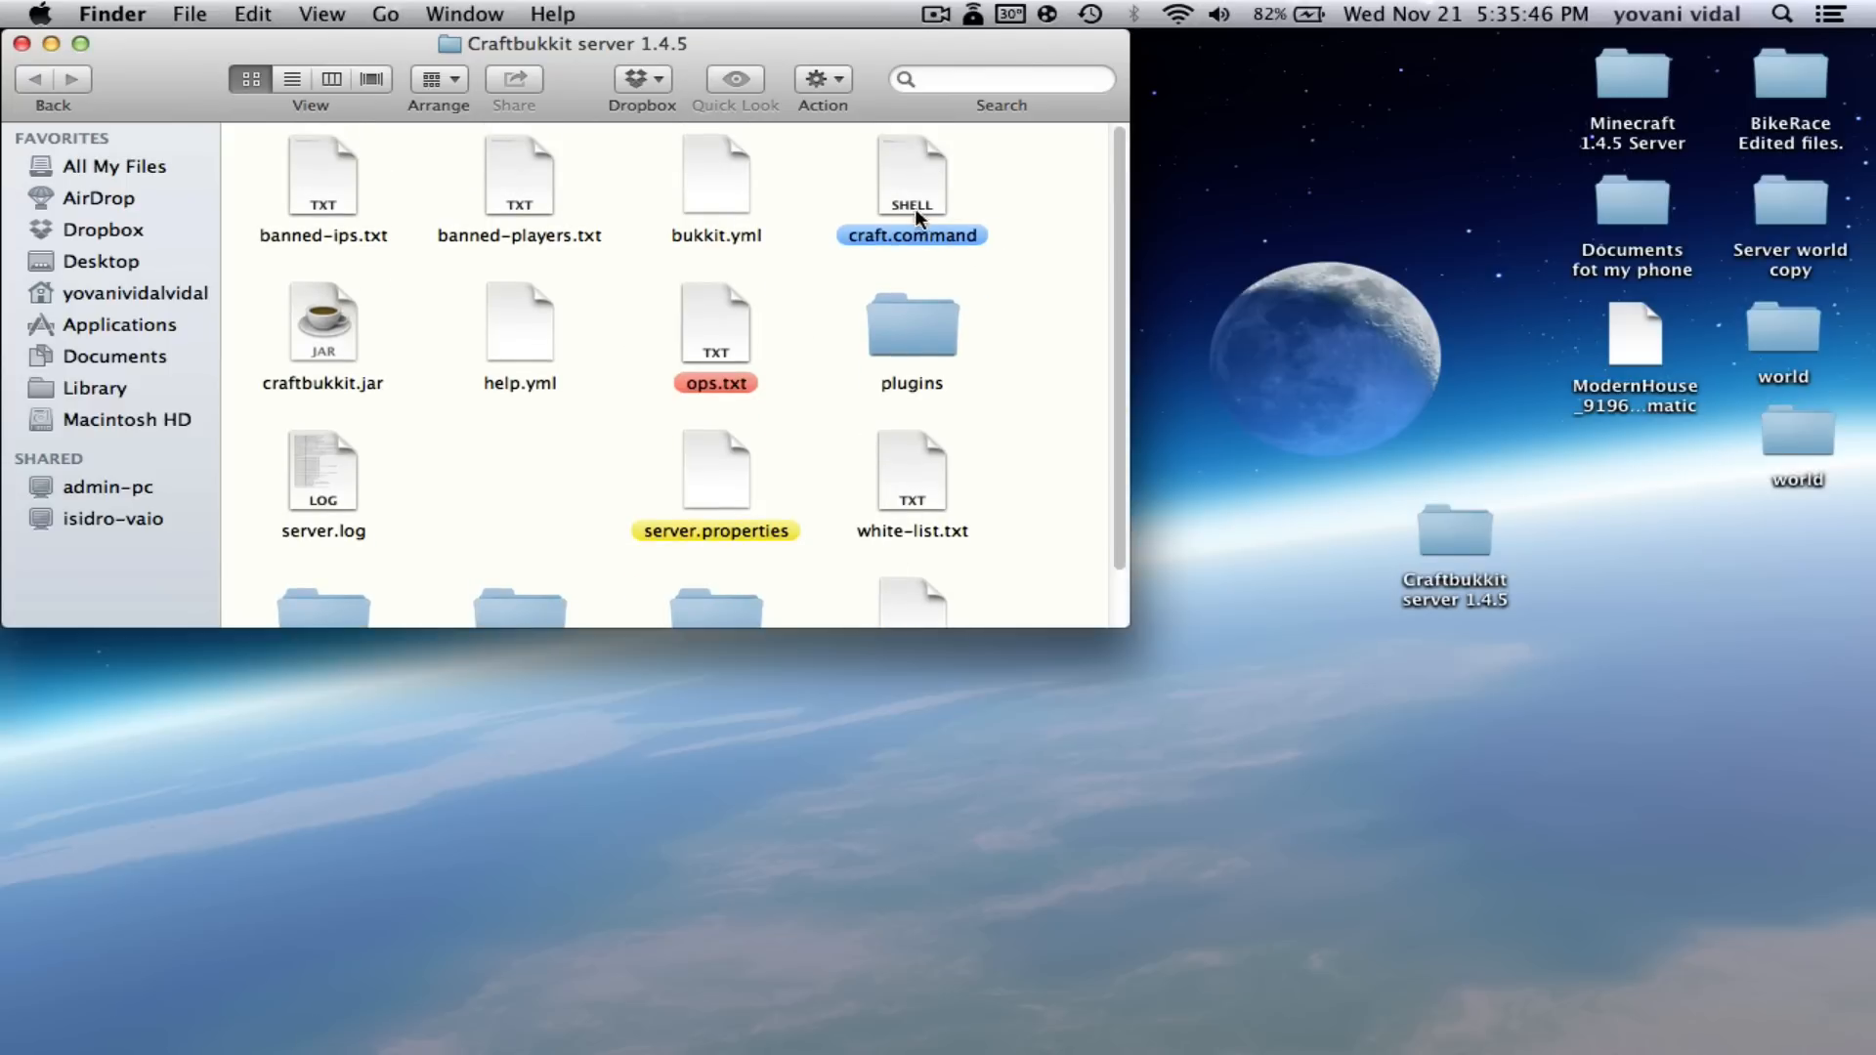
- Open ops.txt, enter the player's username, and save it
double_click(712, 325)
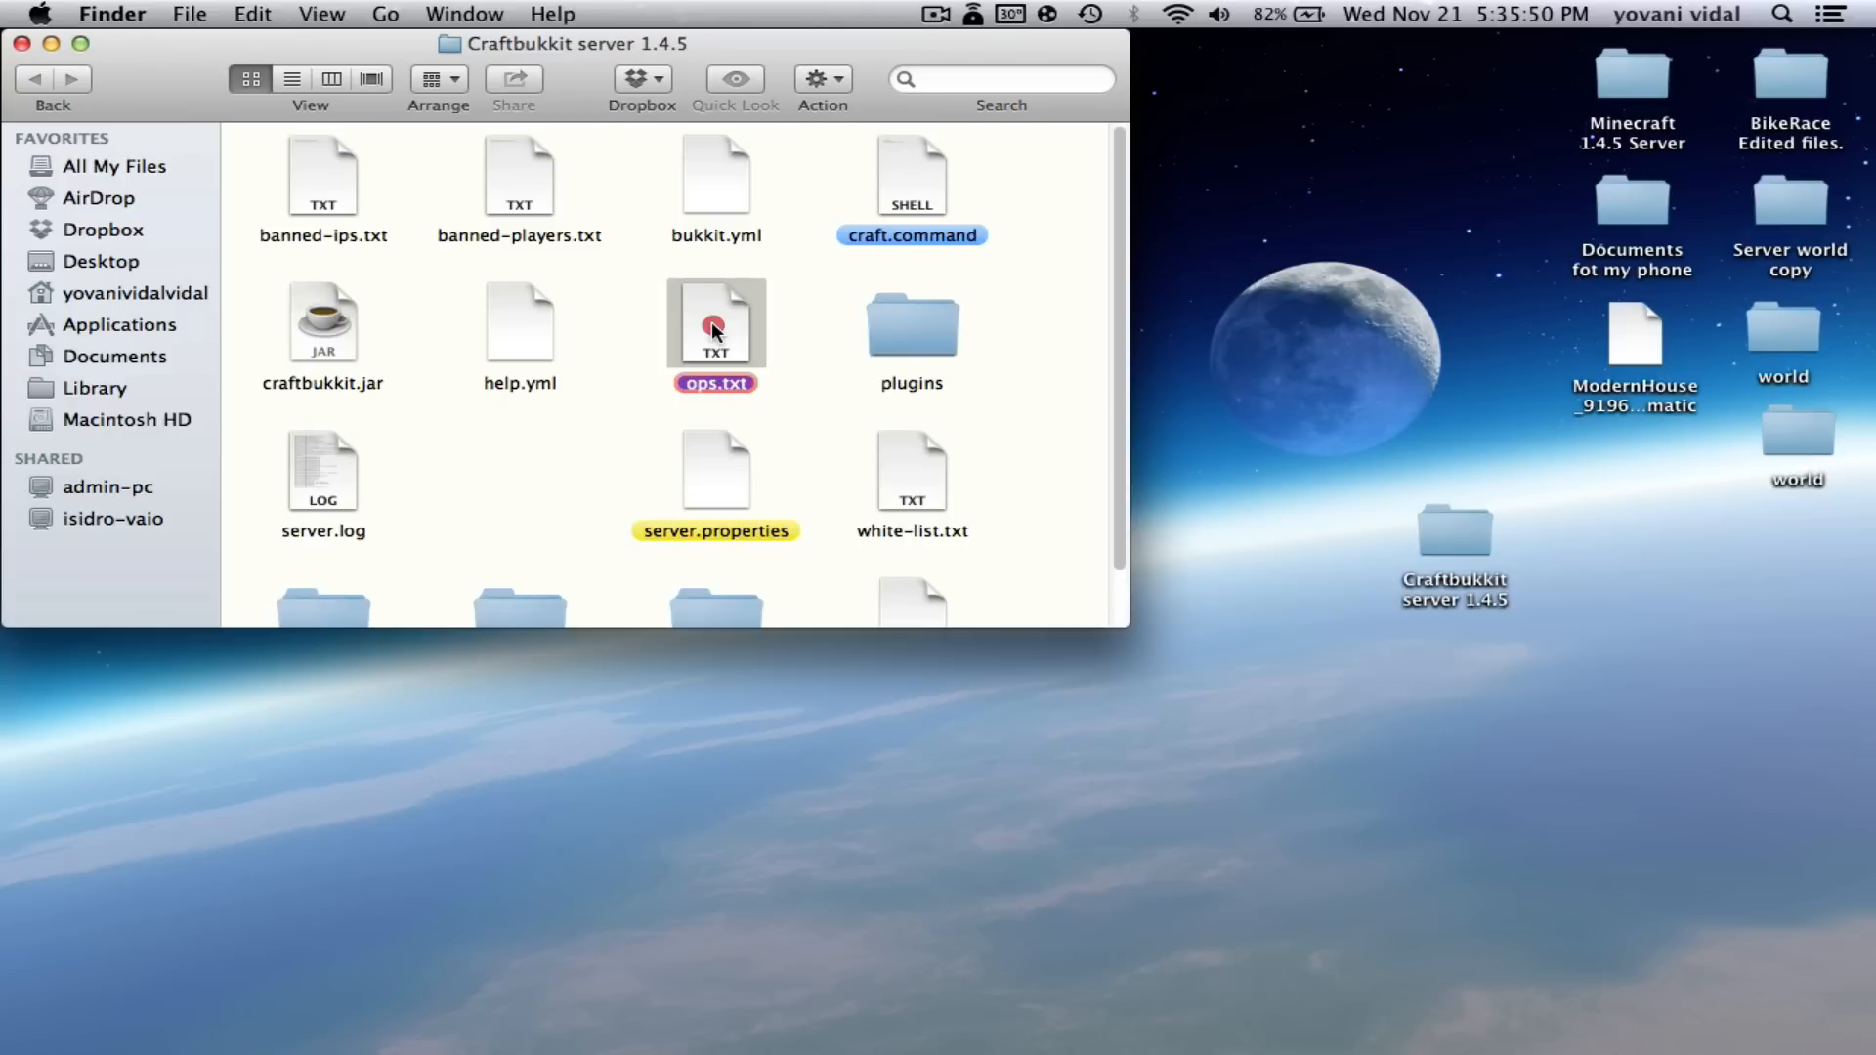
click(663, 314)
text(yoshoty)
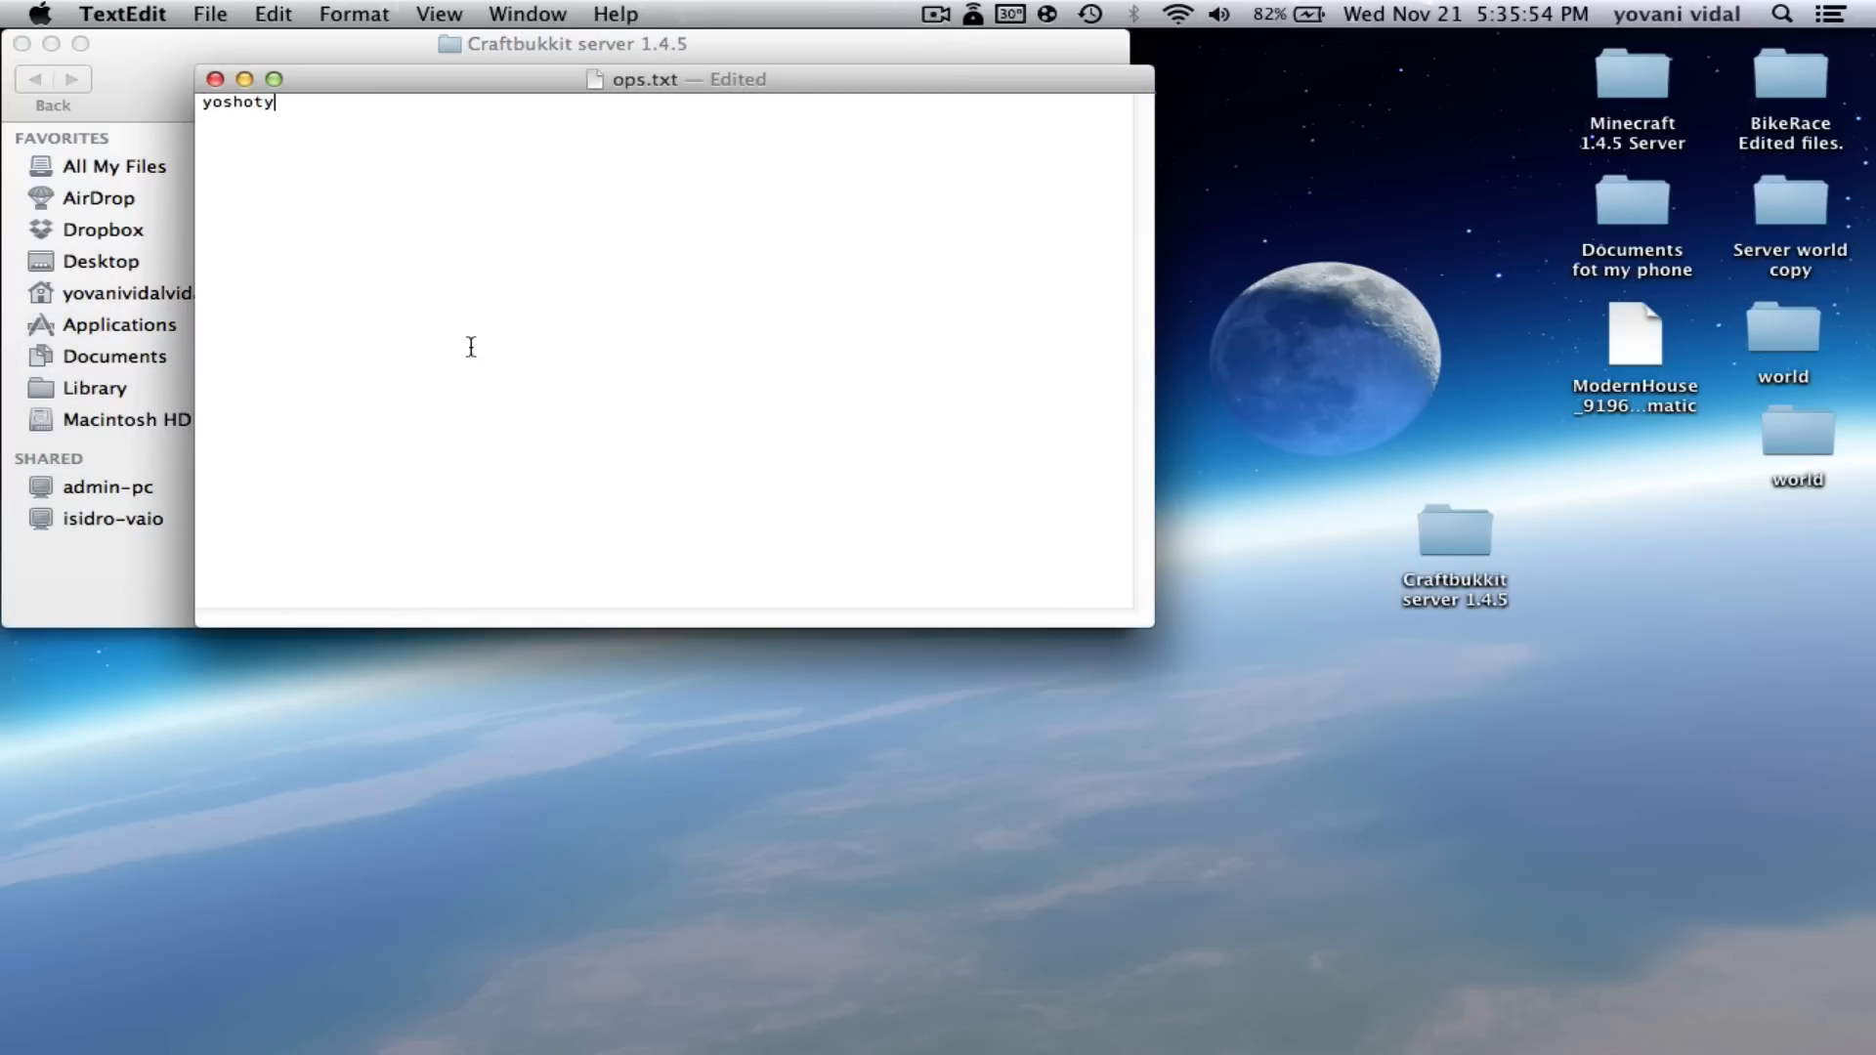
key(super+s)
- Close ops.txt and clear the file selection in the server folder
click(215, 78)
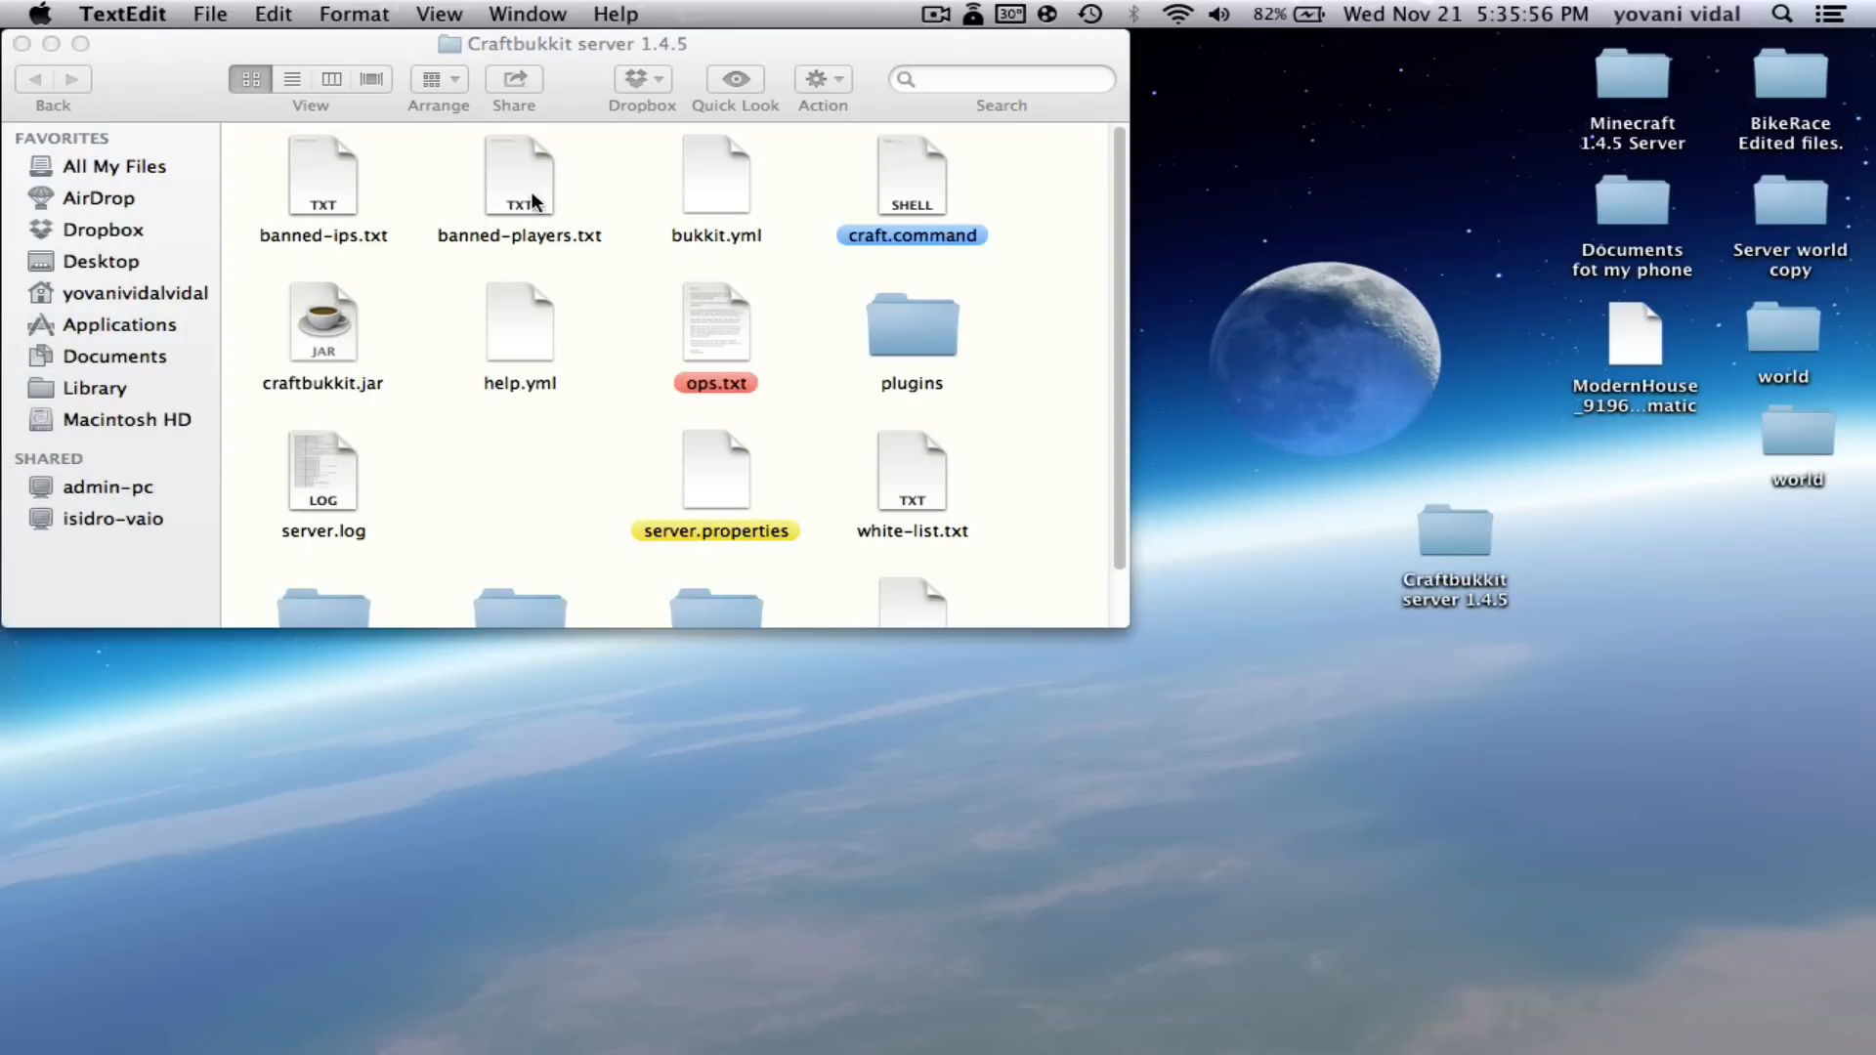
click(522, 381)
click(510, 419)
scroll(510, 419, down, 2)
scroll(512, 411, up, 2)
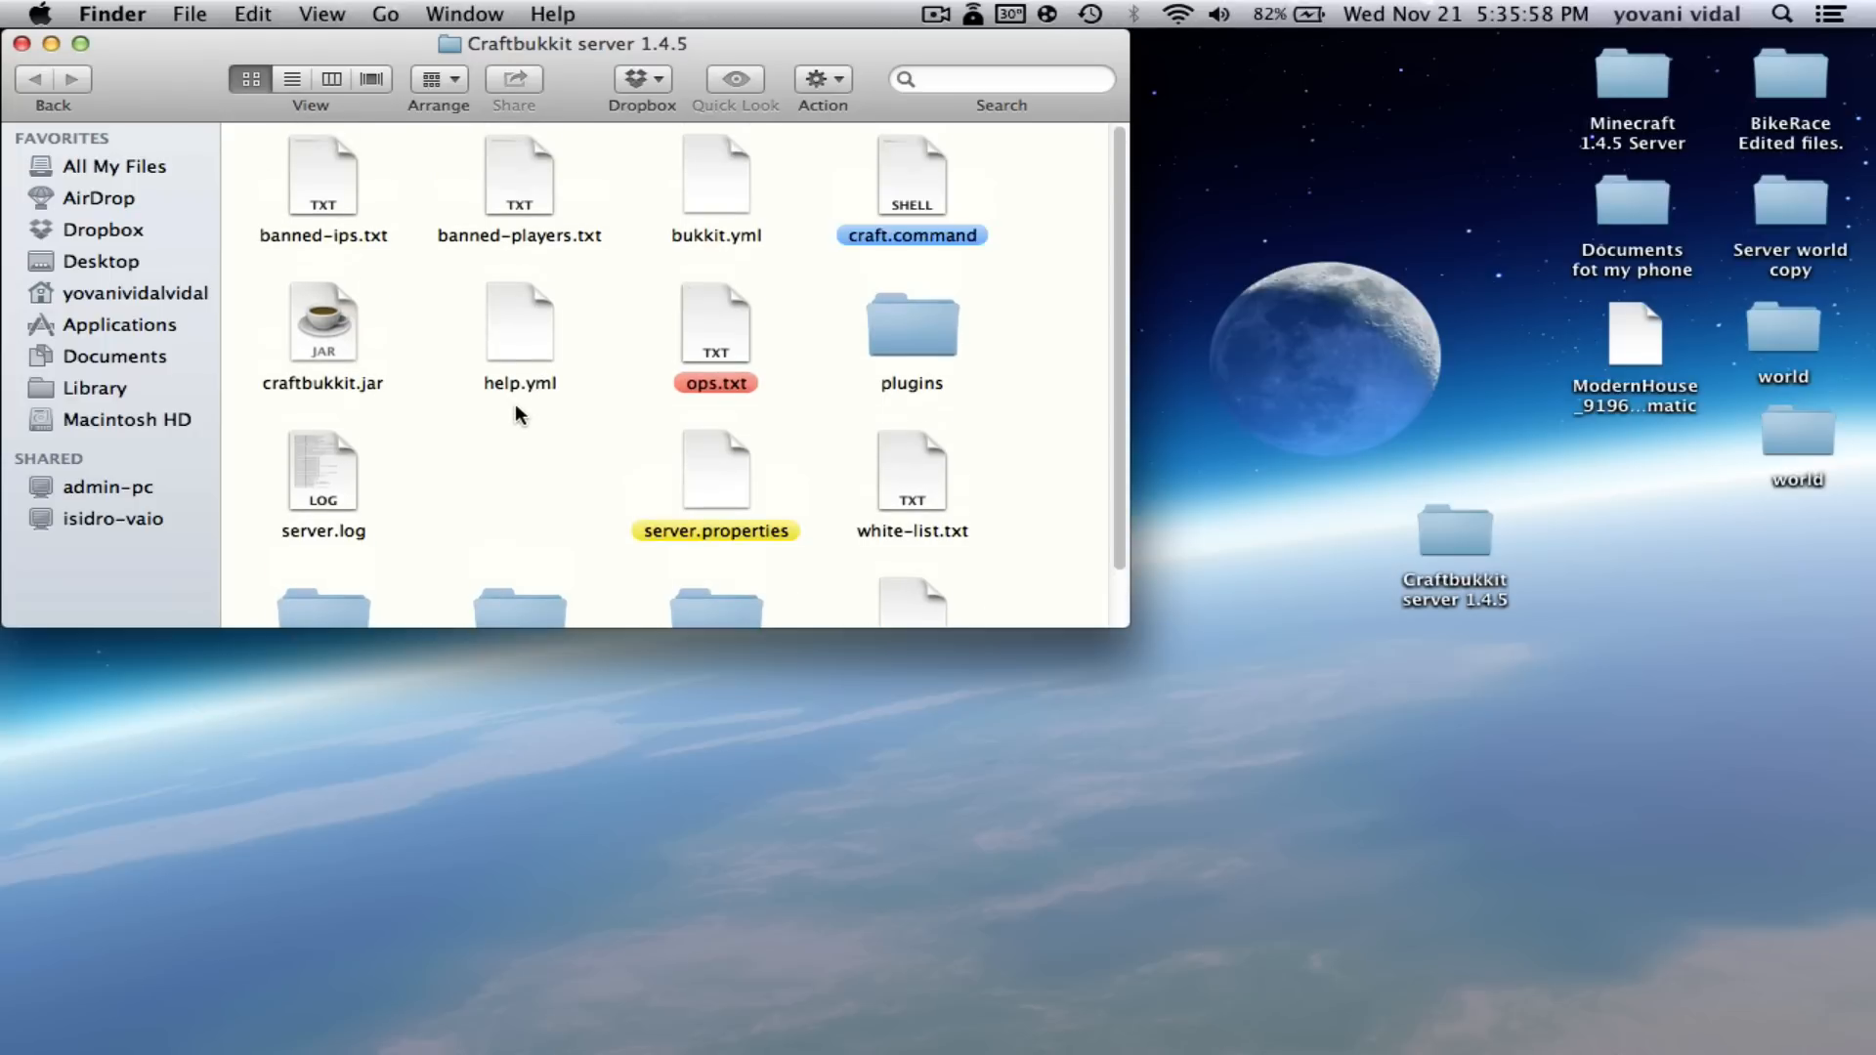
scroll(516, 401, down, 2)
scroll(522, 400, up, 2)
- Run craft.command to start the CraftBukkit server and move its console window
double_click(922, 173)
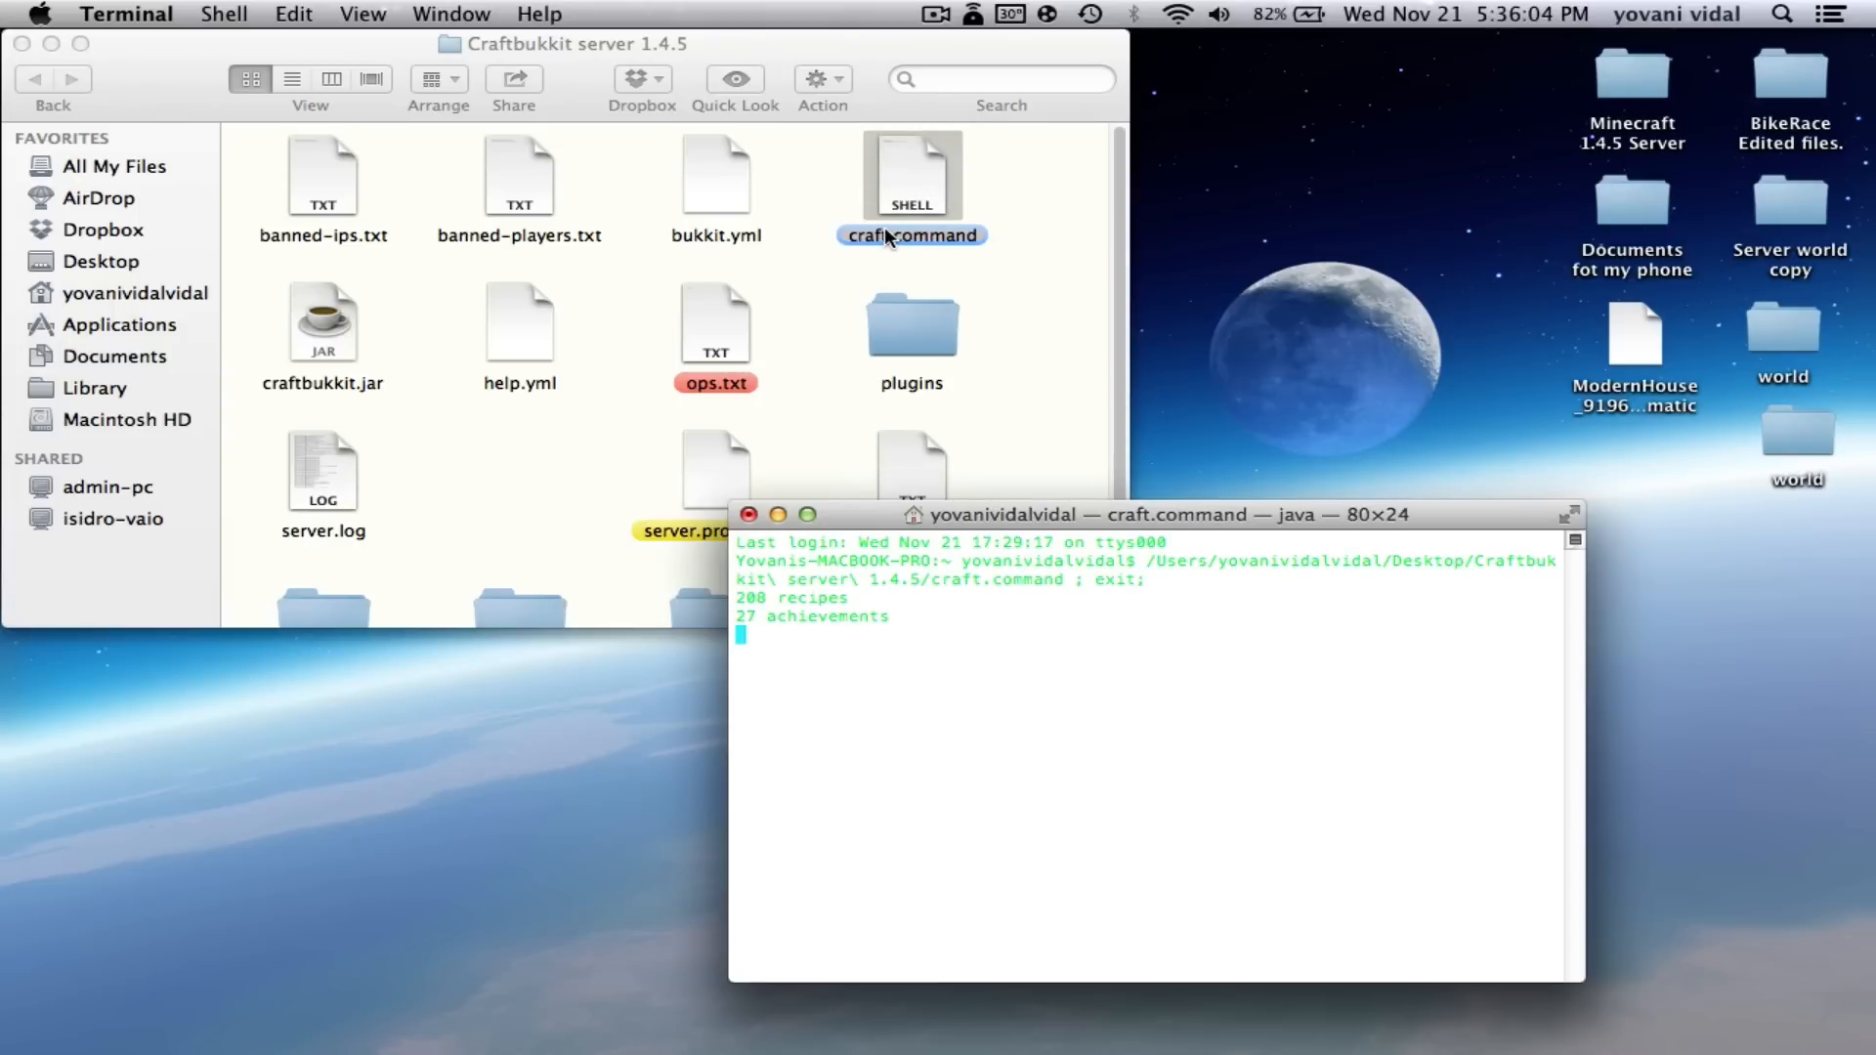
mouse_move(1414, 1047)
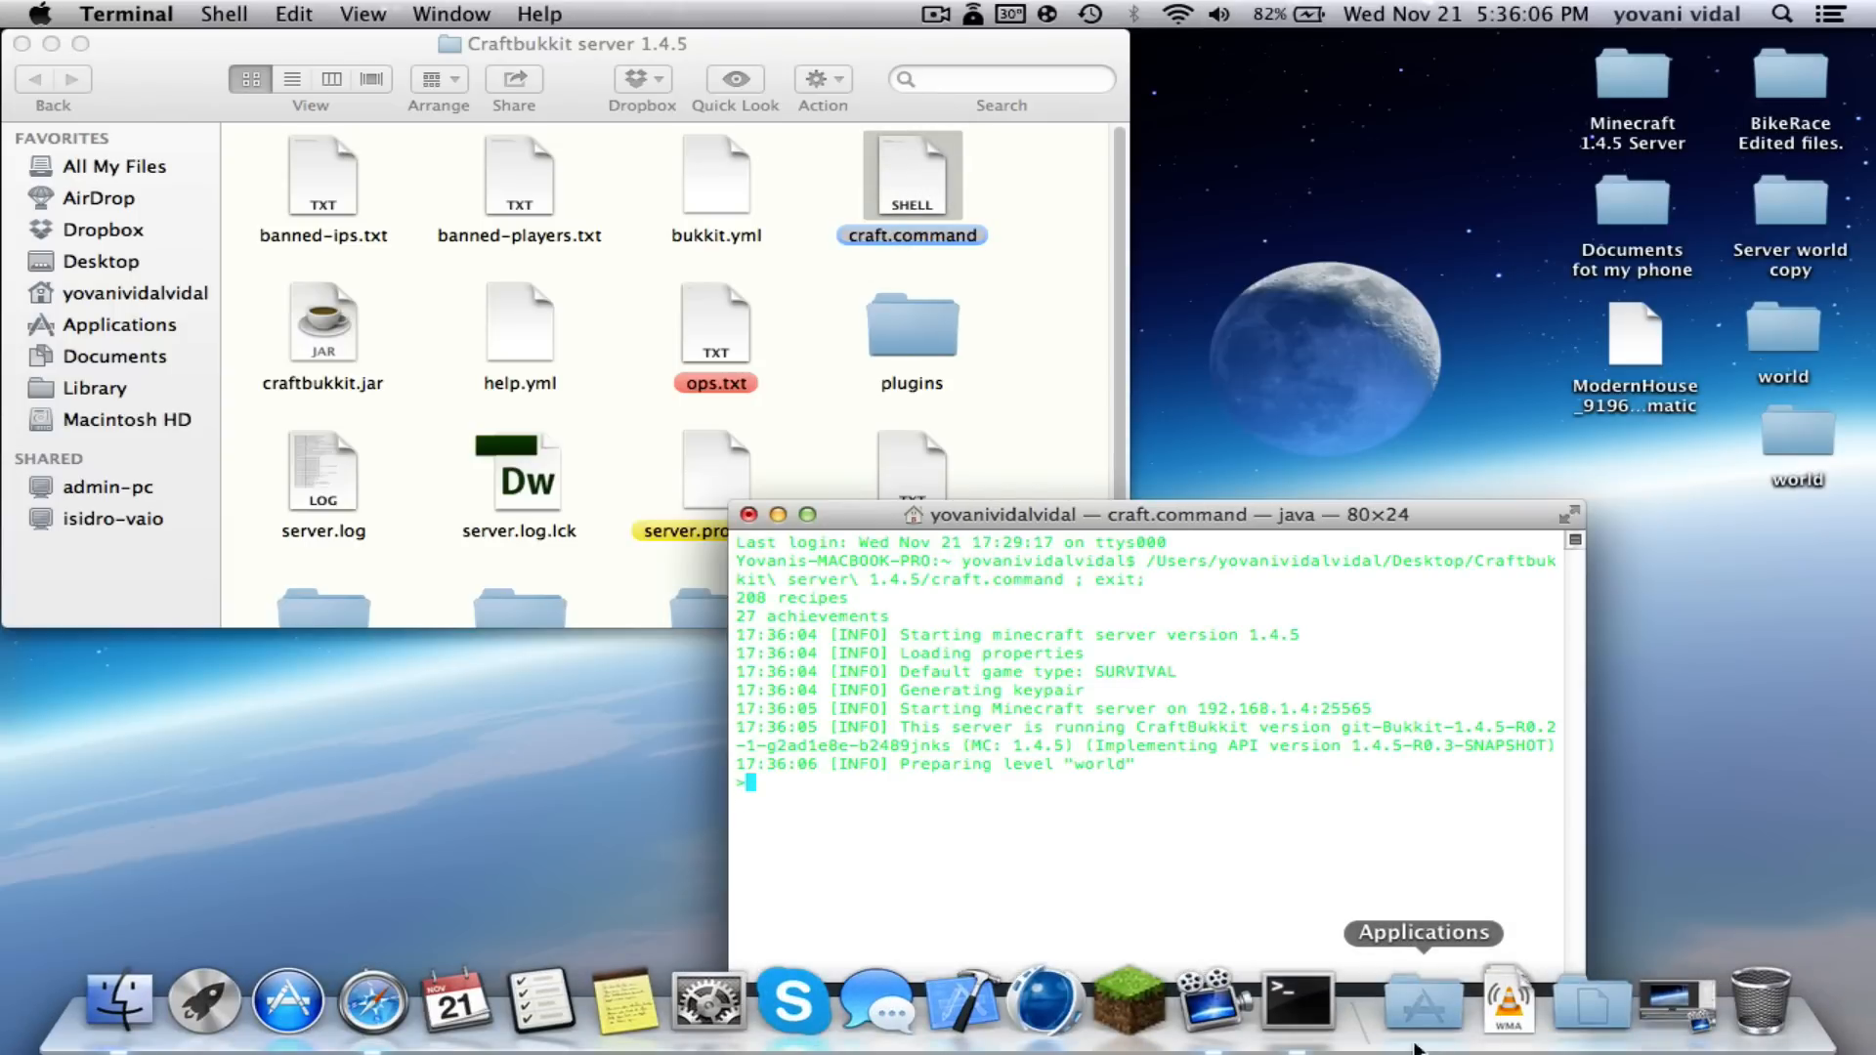
drag(1137, 514, 477, 353)
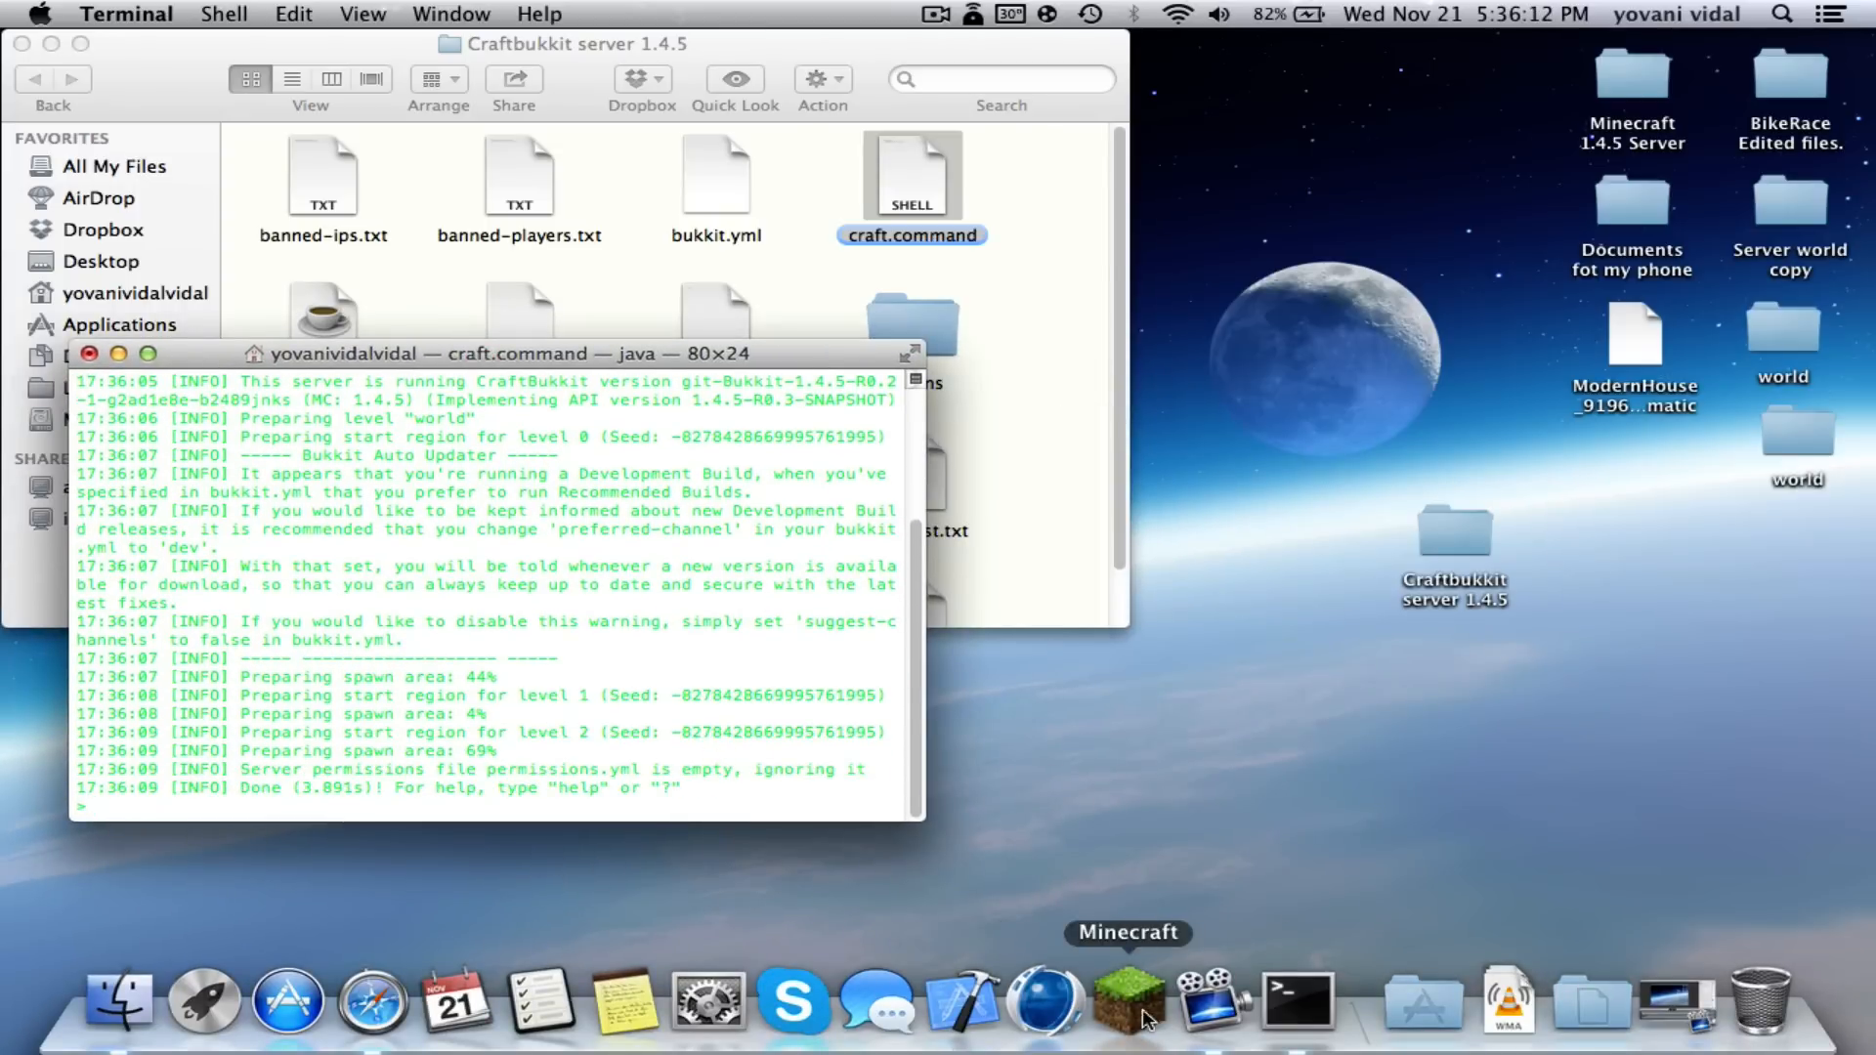
- Launch Minecraft from the Dock and log in from the launcher
click(1123, 997)
drag(645, 353, 576, 43)
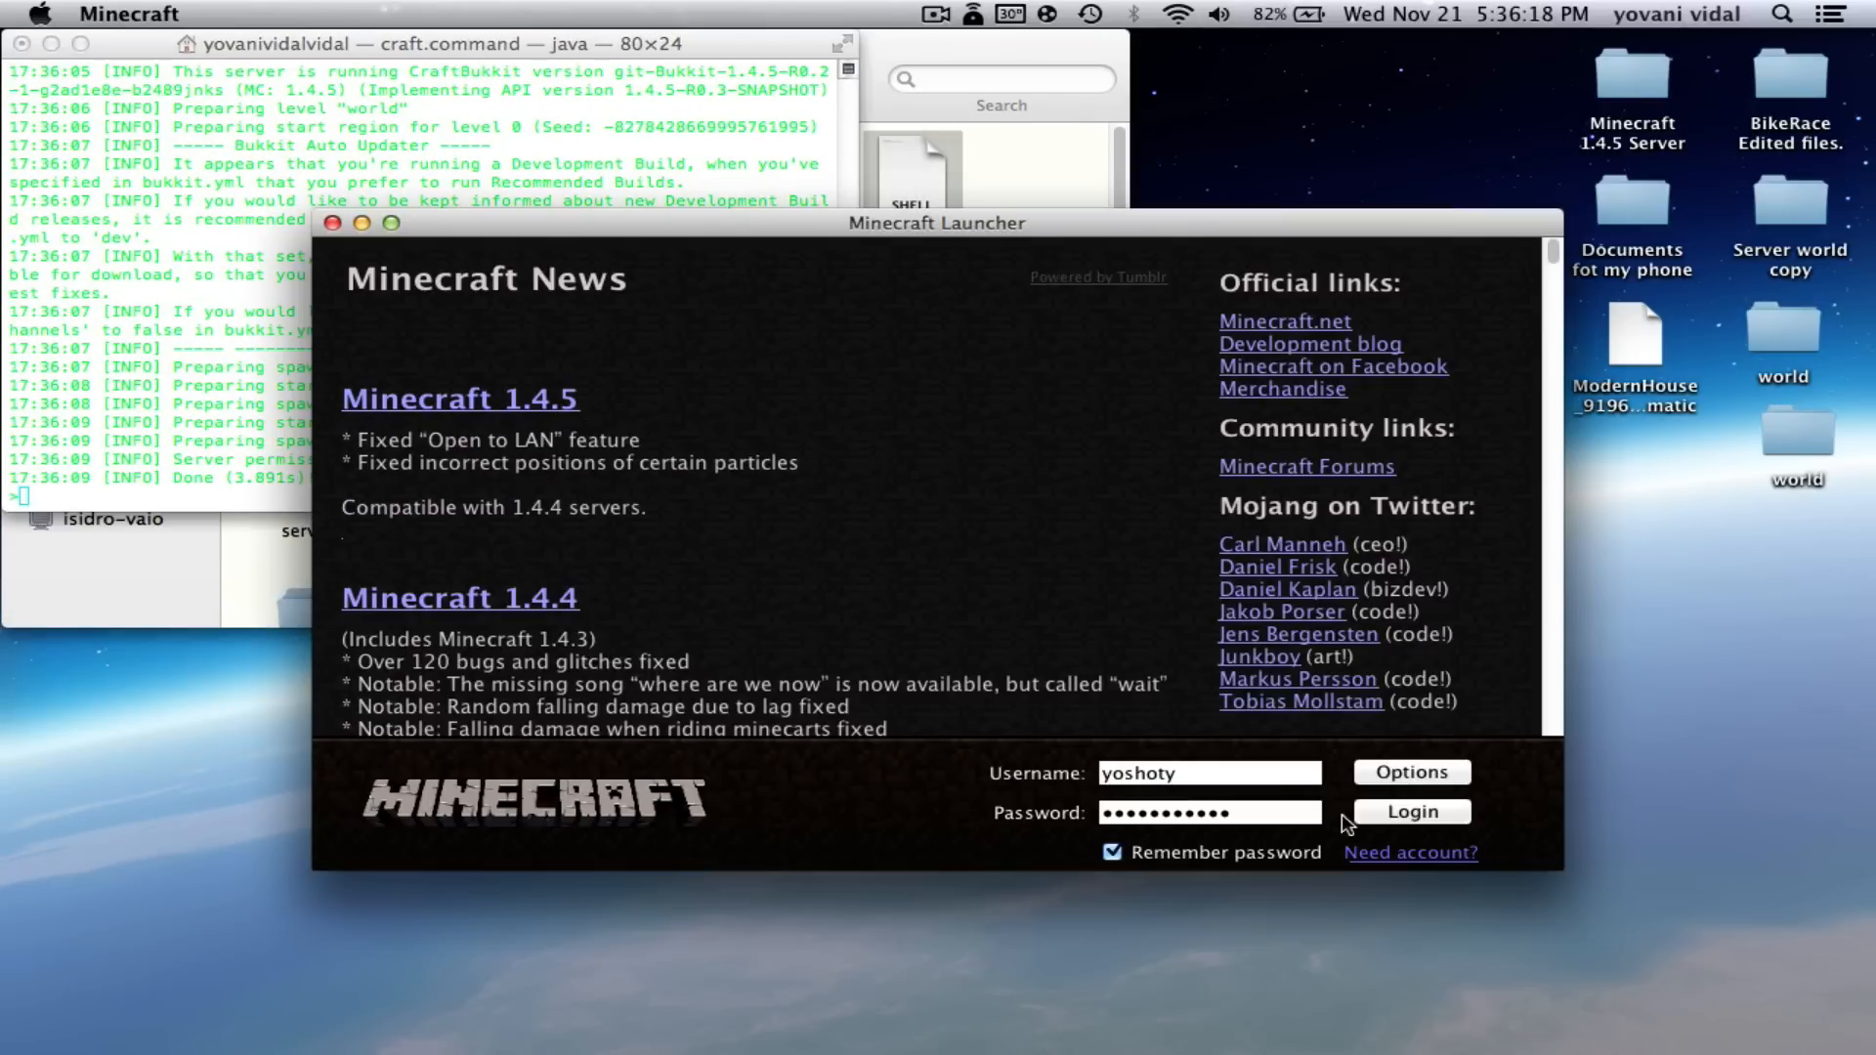
click(1366, 815)
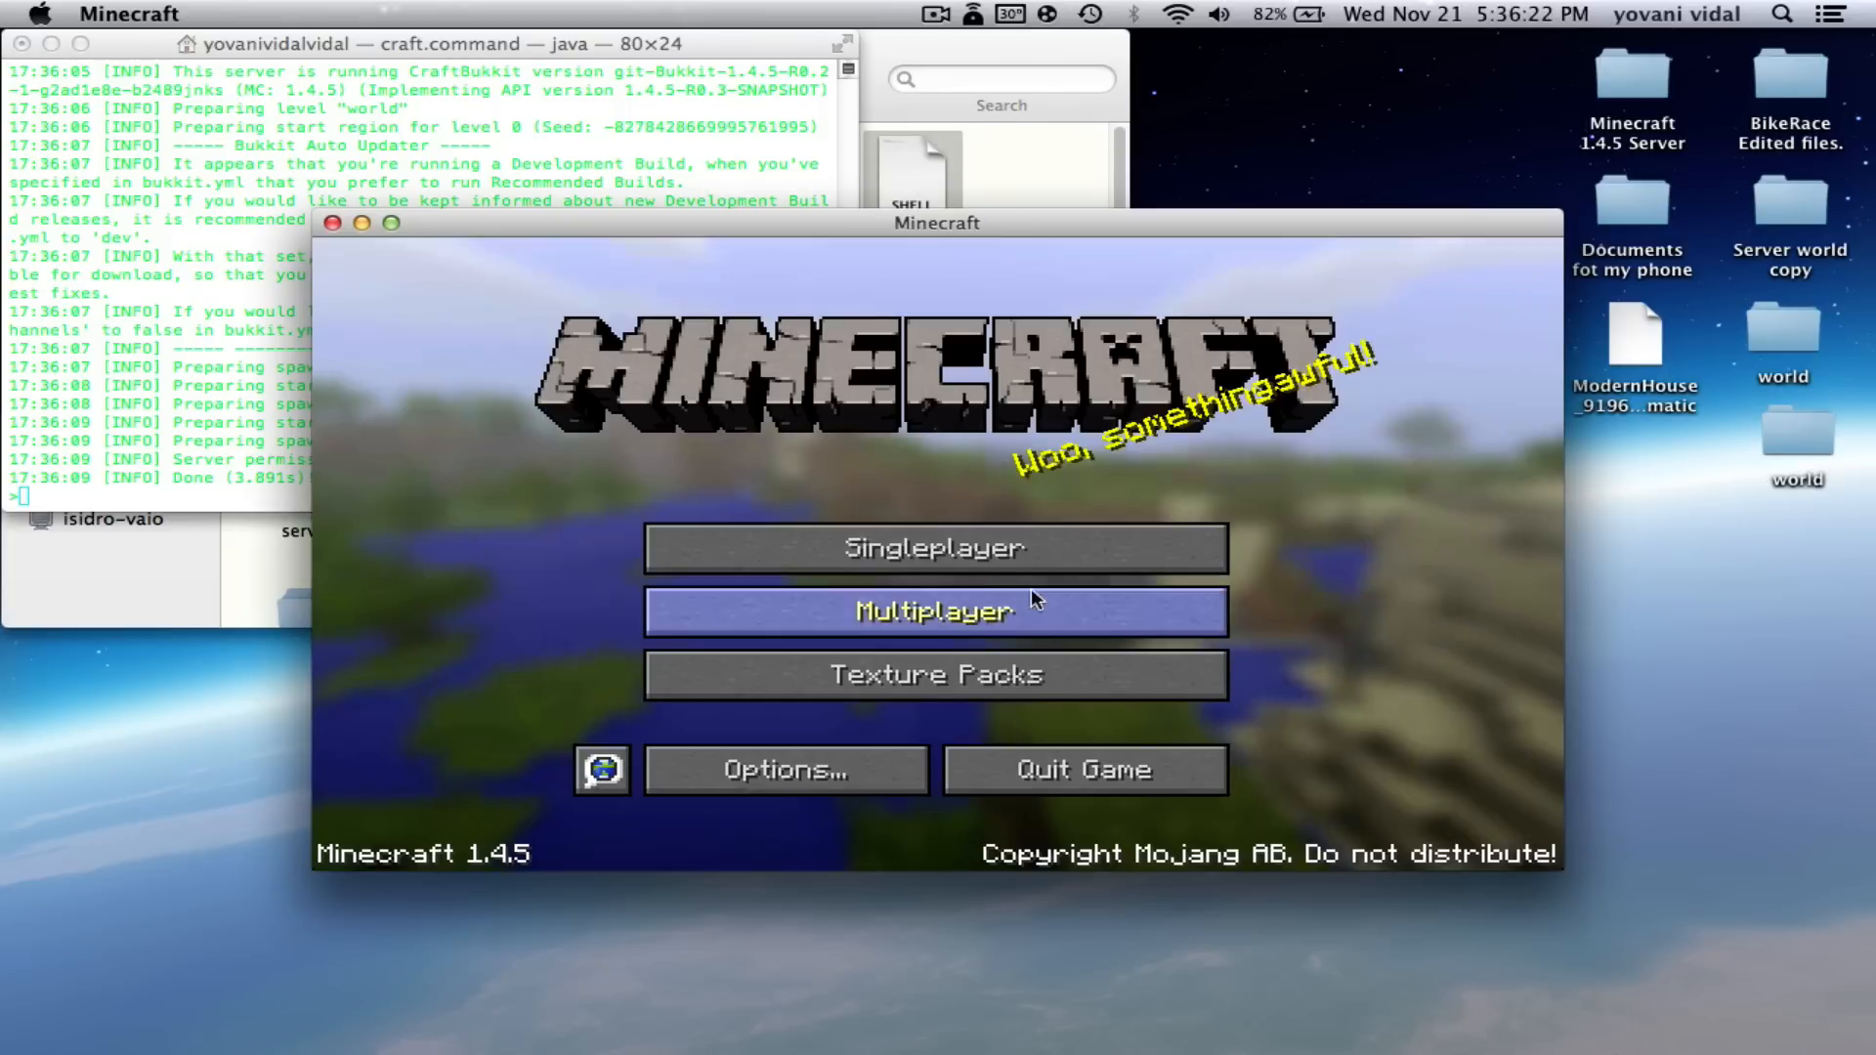
- Join the saved 'Minecraft Server' entry from the Multiplayer list
click(957, 608)
double_click(926, 491)
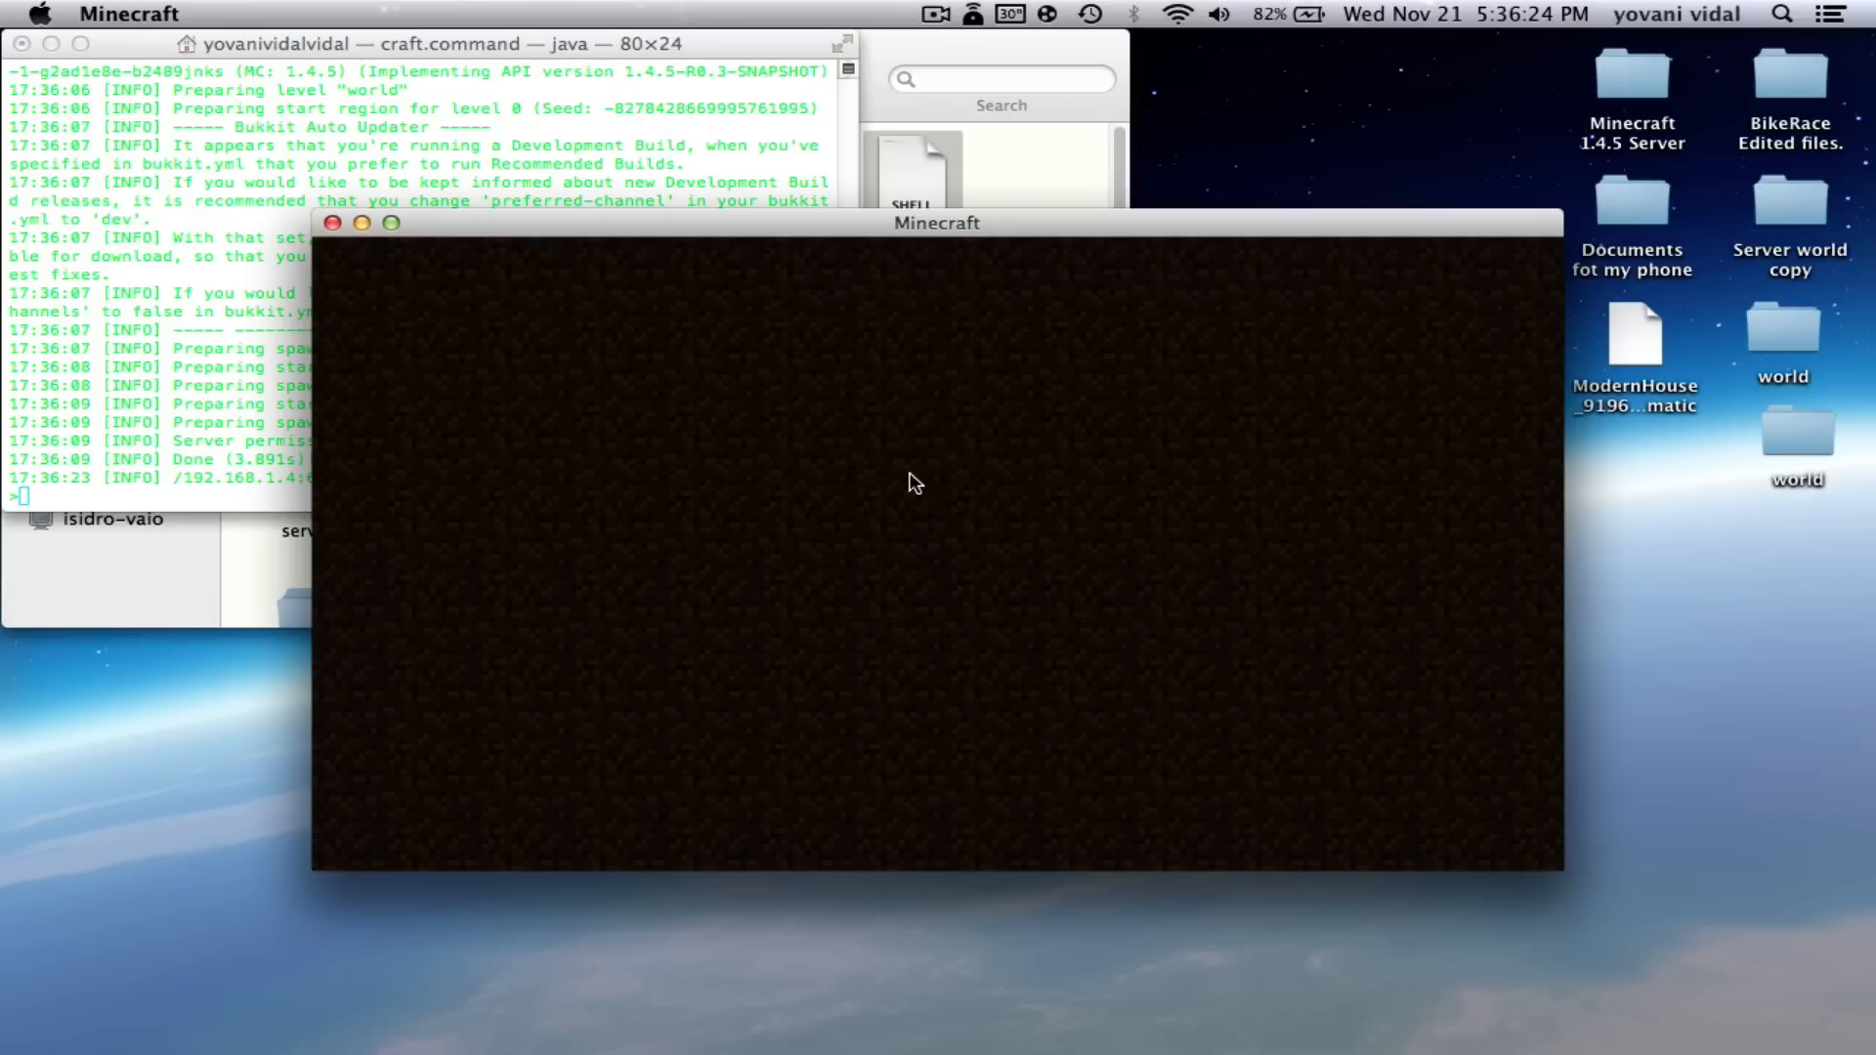
drag(508, 234, 620, 56)
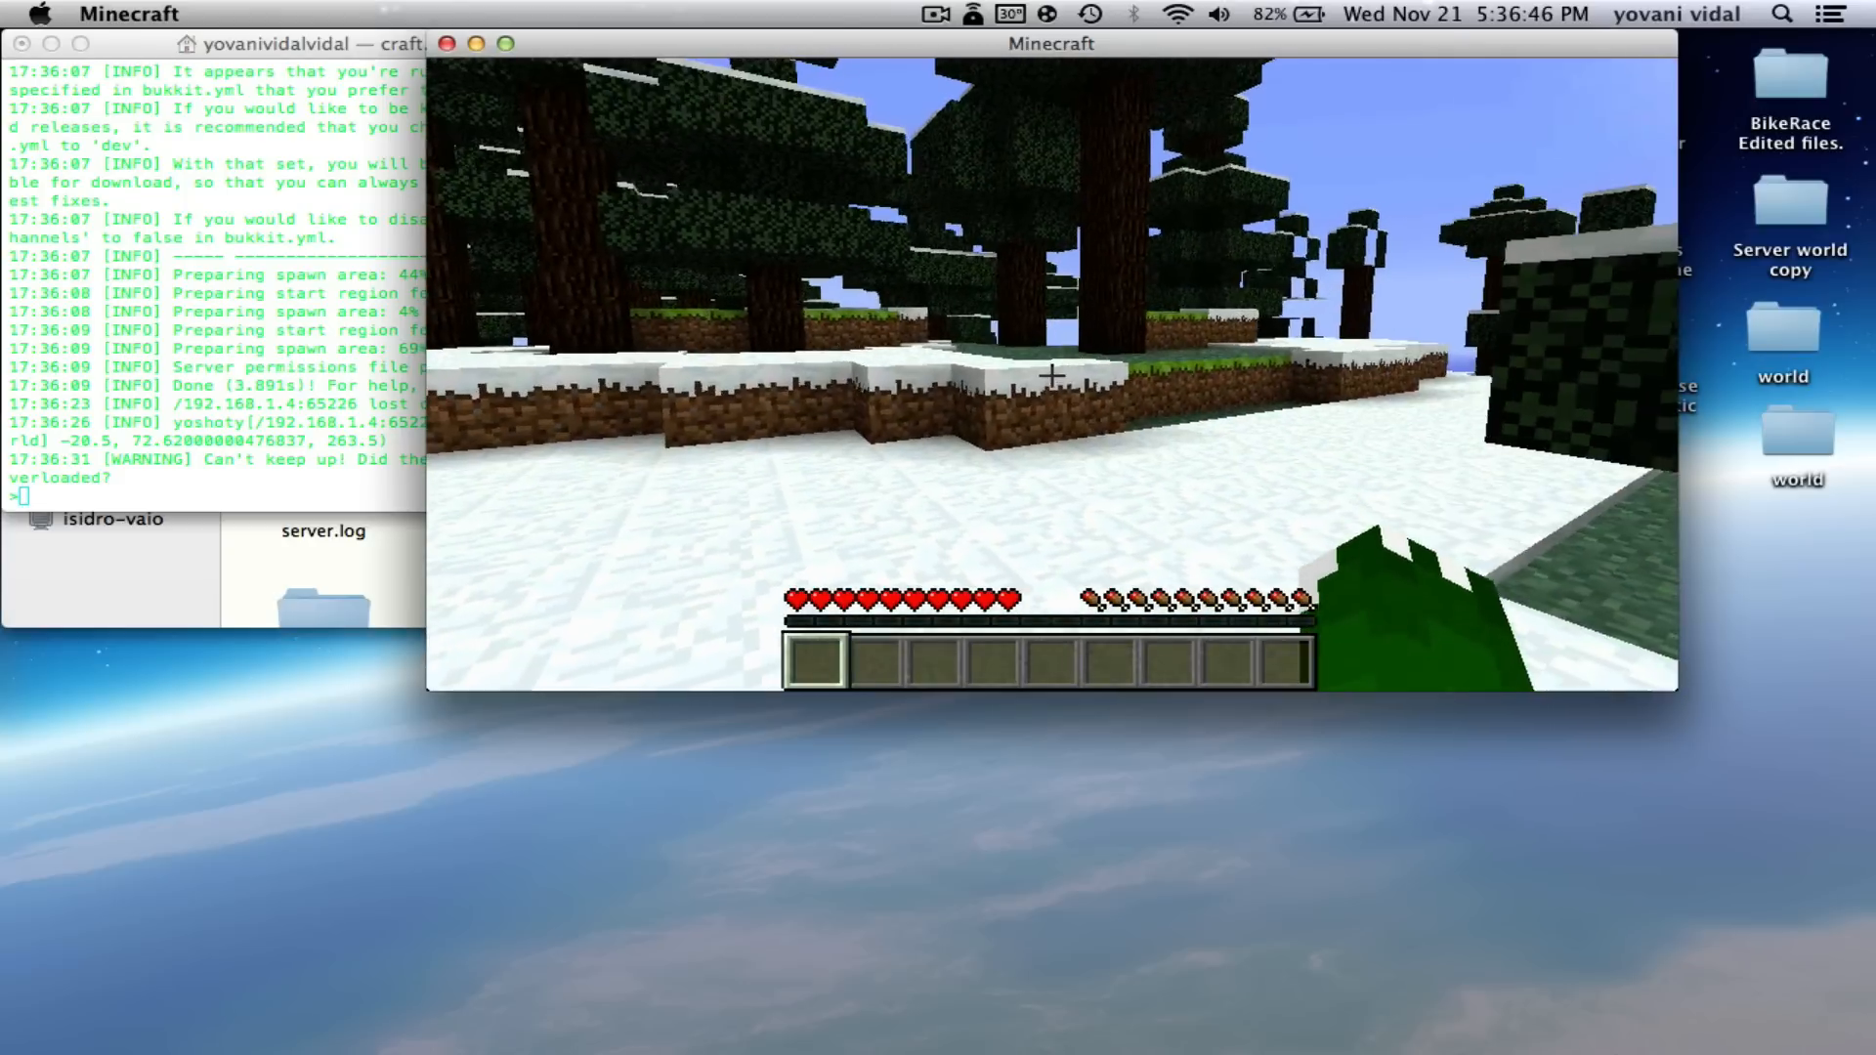
- Leave the game through the pause menu's Disconnect button
key(t)
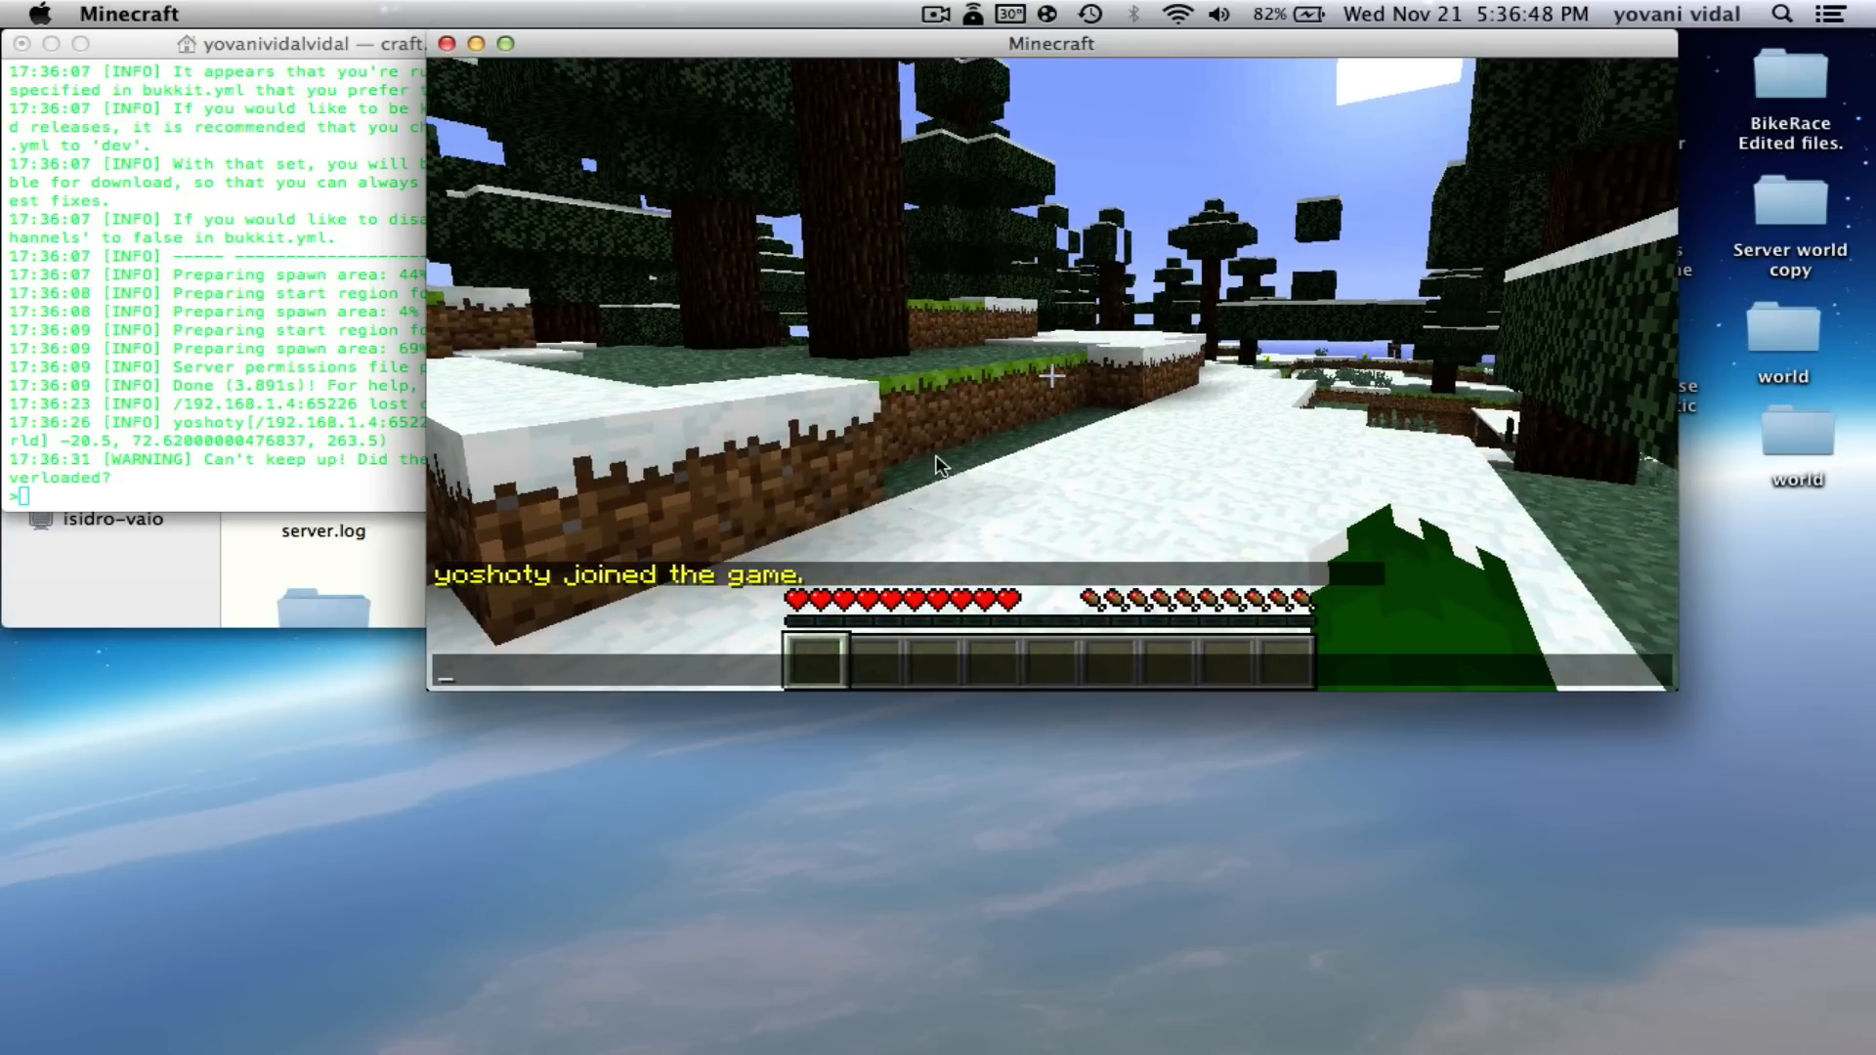
key(Escape)
key(Escape)
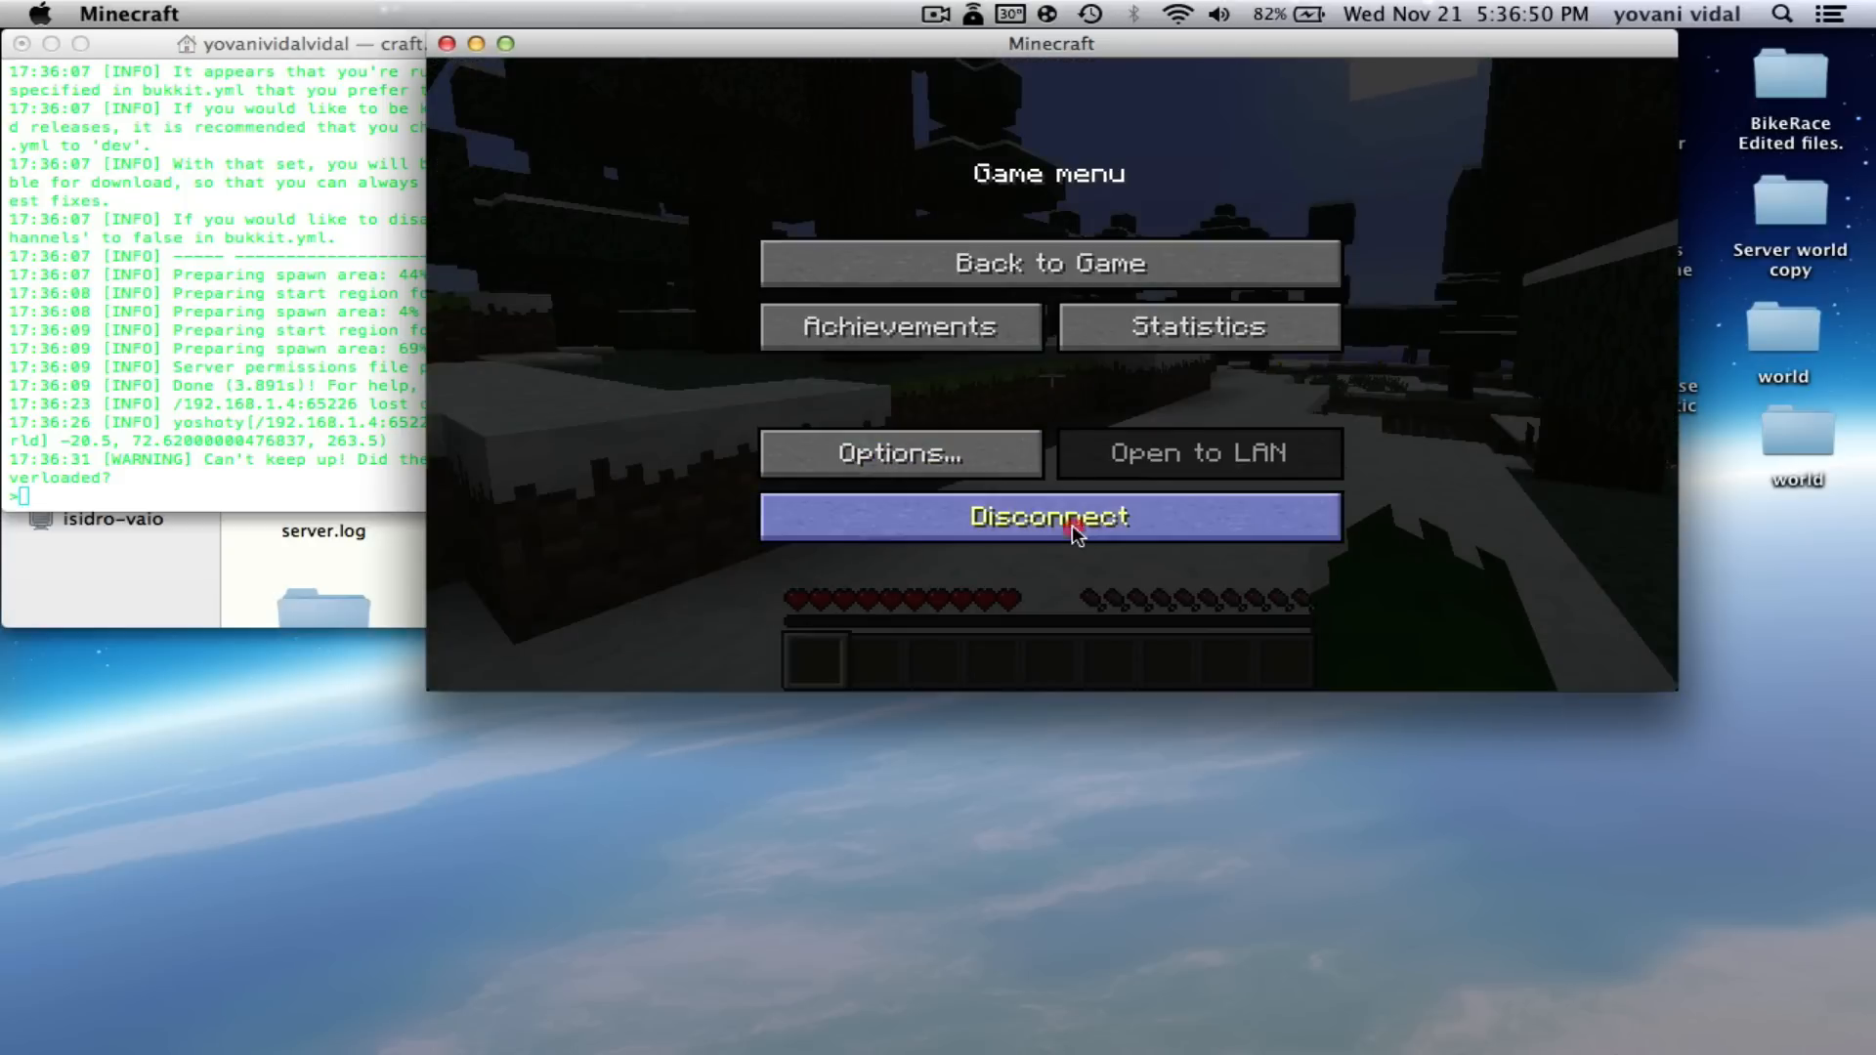
click(1071, 524)
- Stop the CraftBukkit server with the 'stop' command and close its console window
click(458, 91)
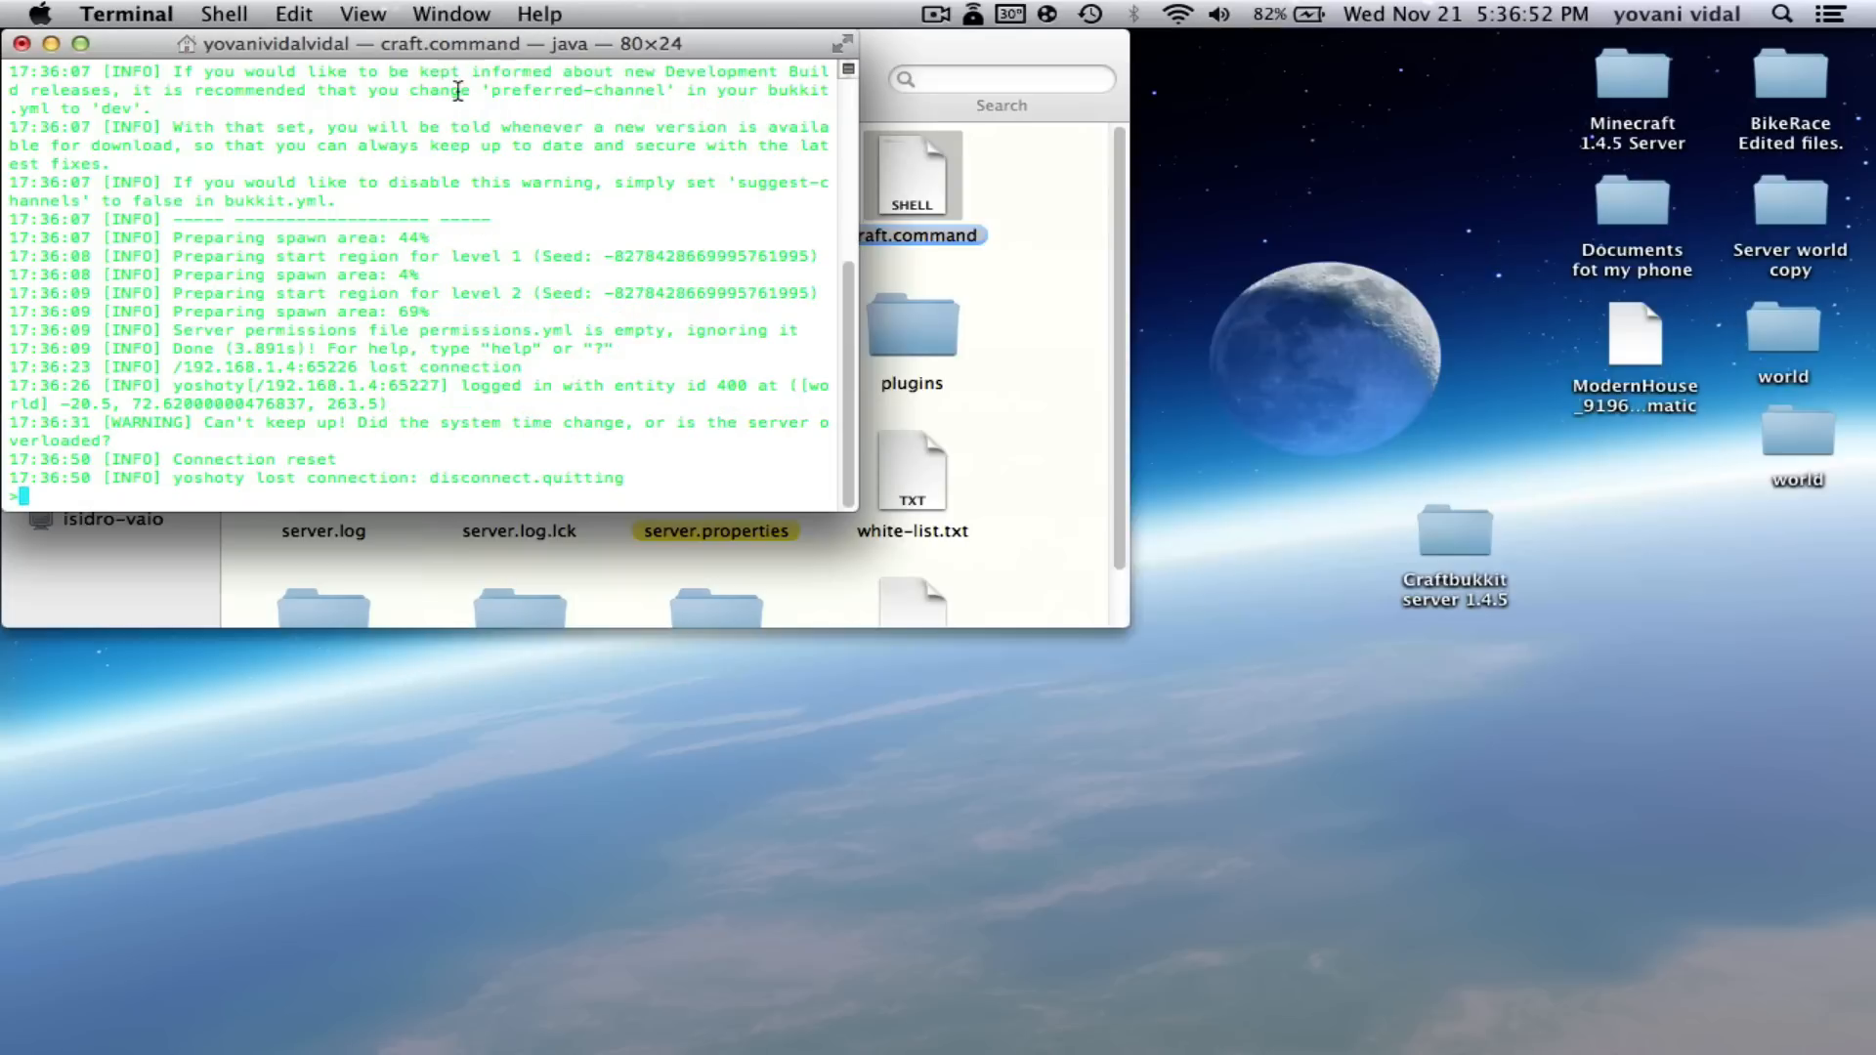
text(stop)
key(Return)
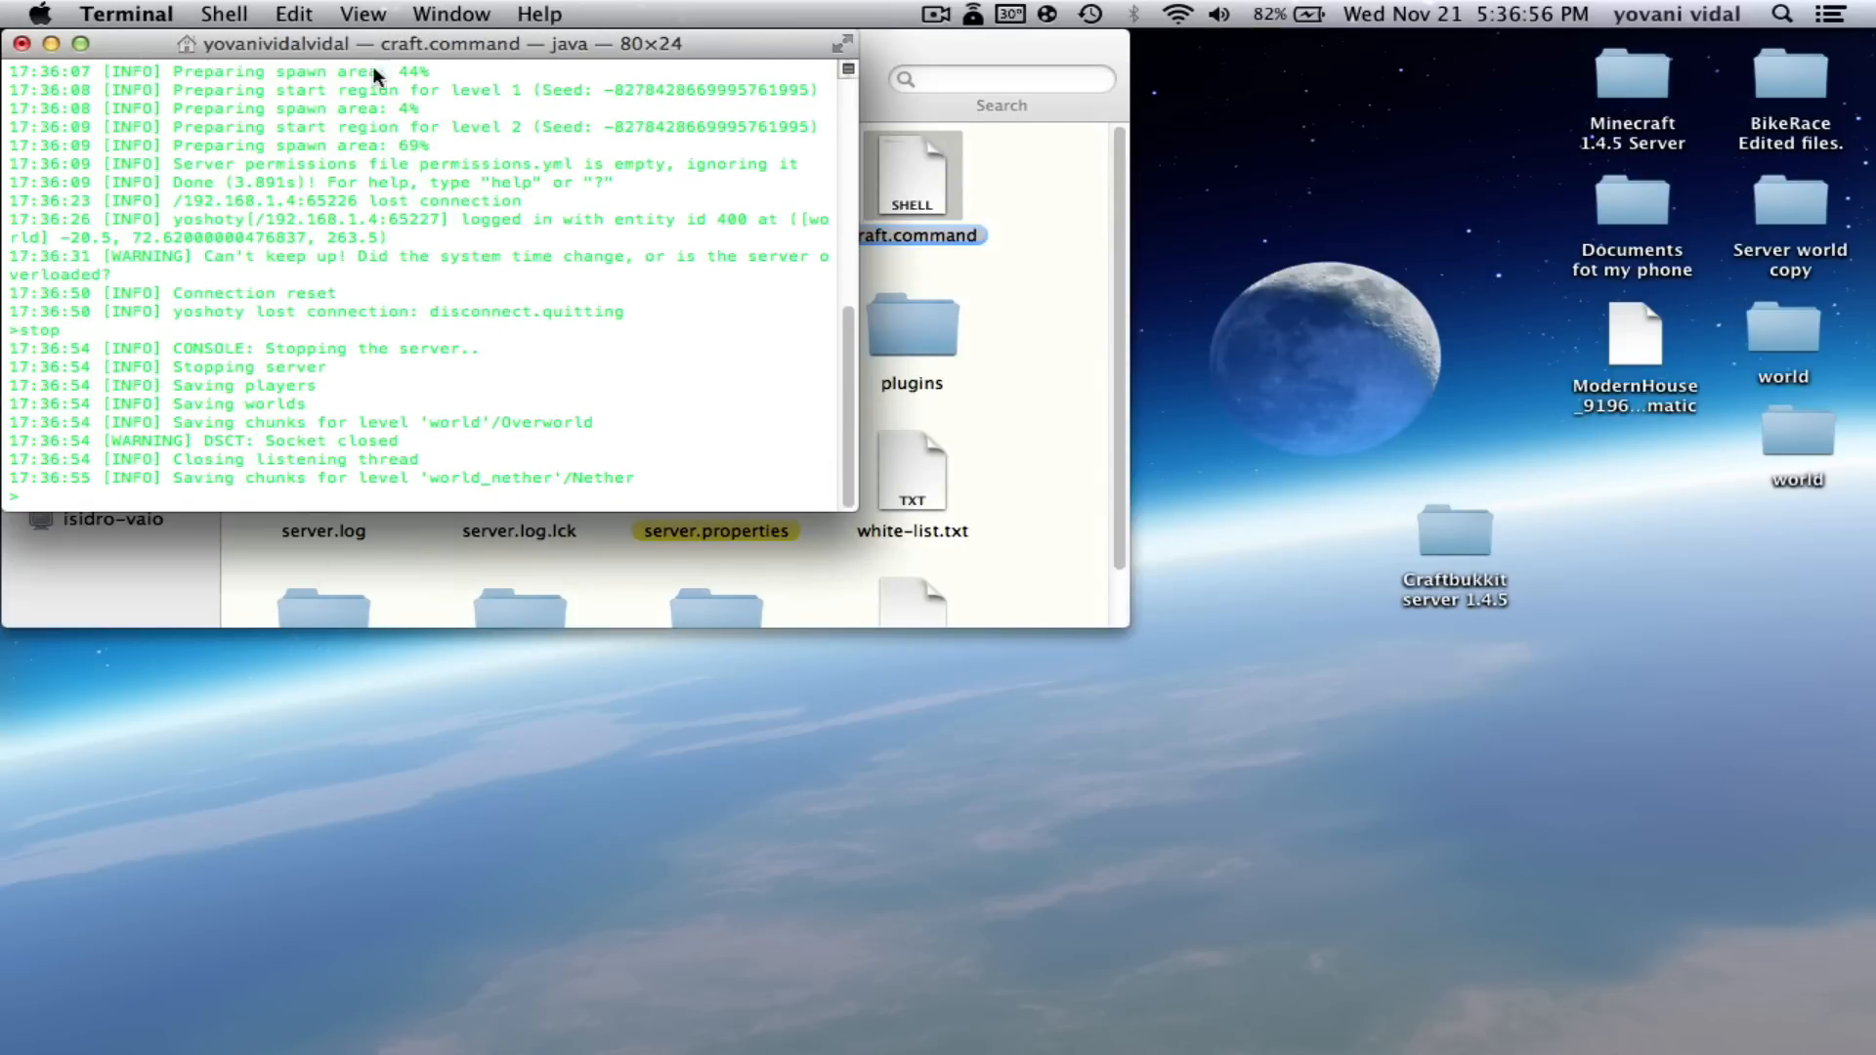
drag(323, 47, 338, 58)
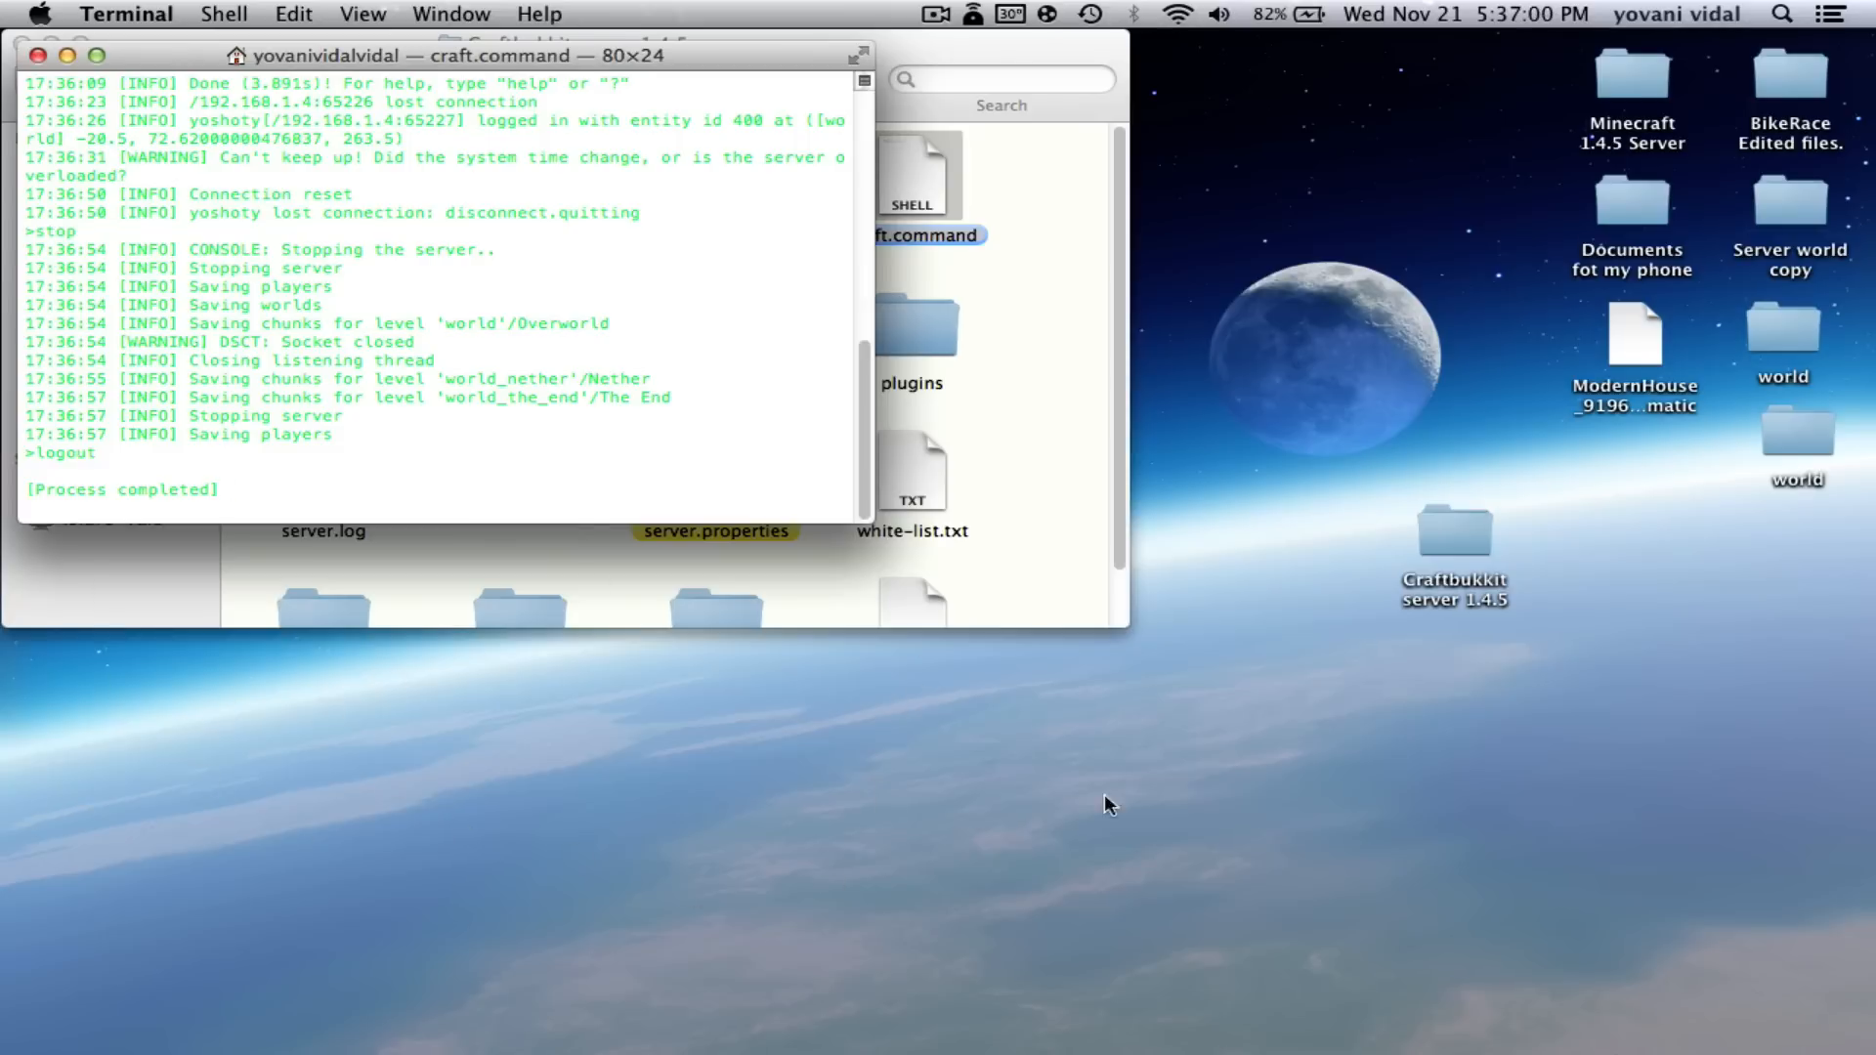
click(37, 56)
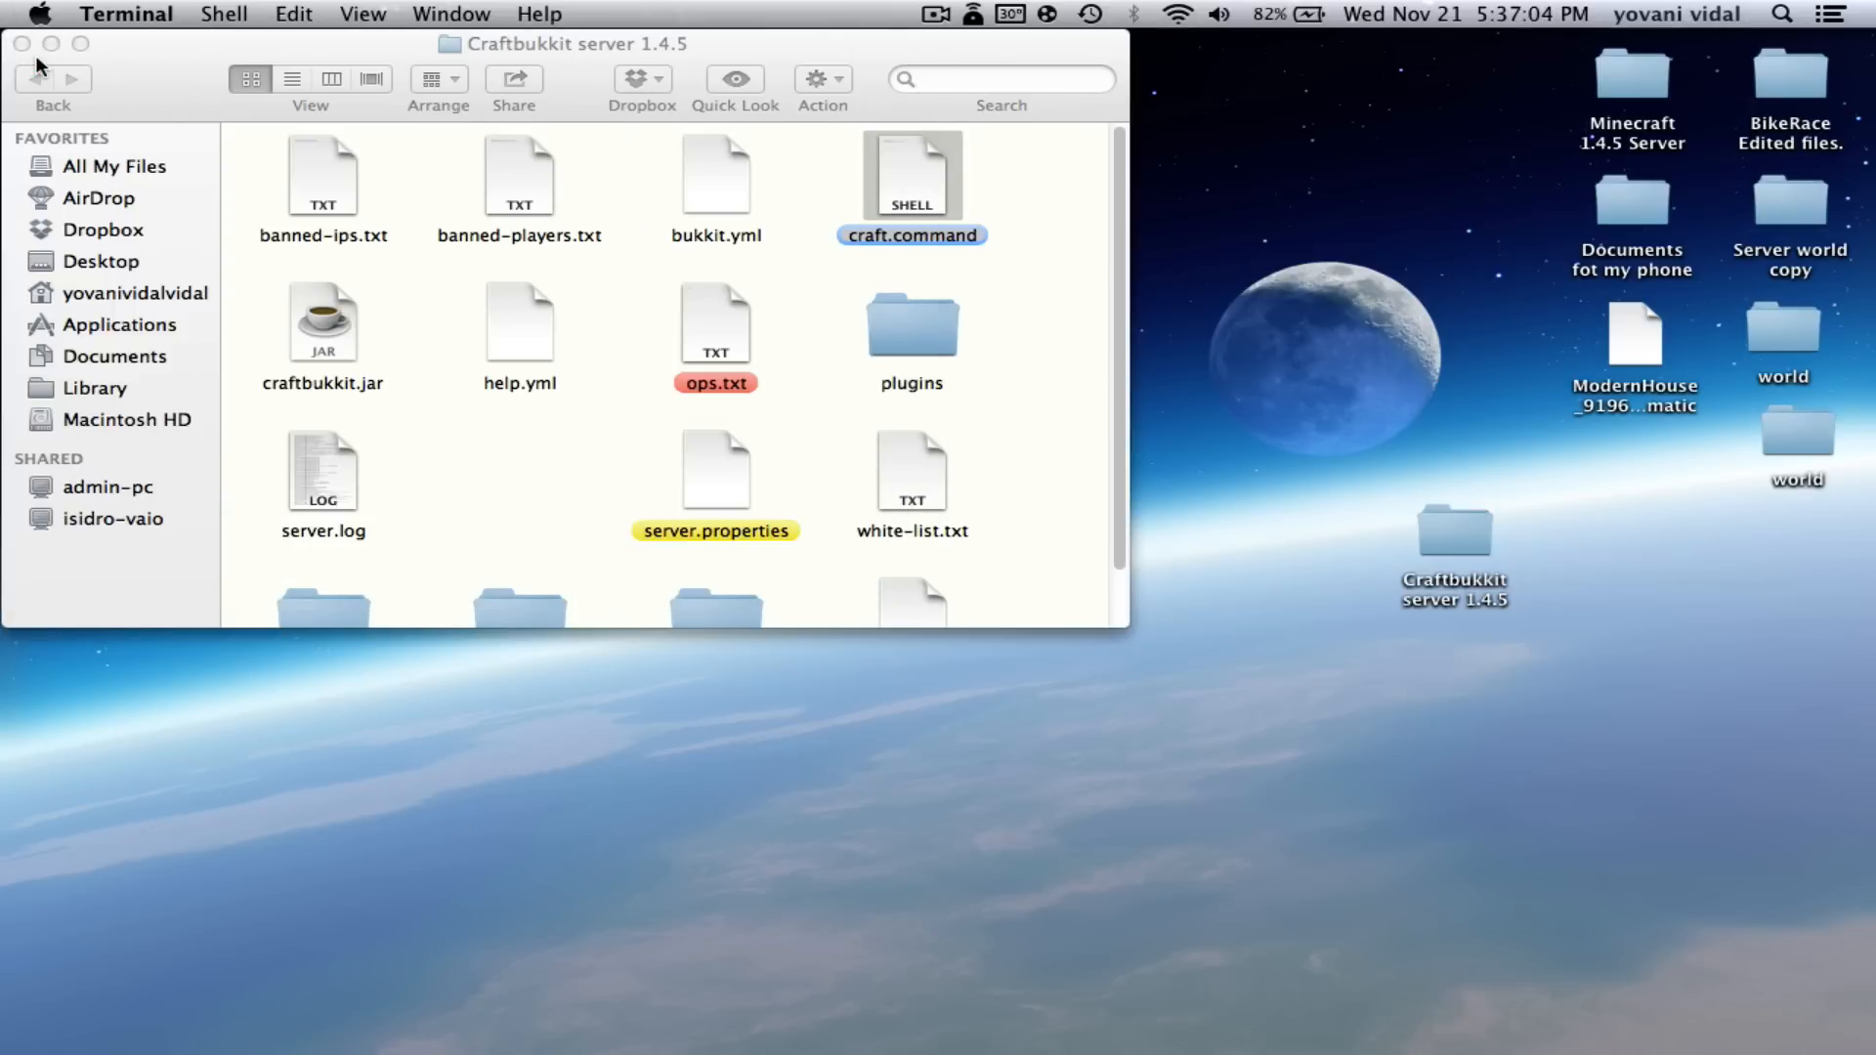
- Close the Craftbukkit server 1.4.5 folder window
click(505, 480)
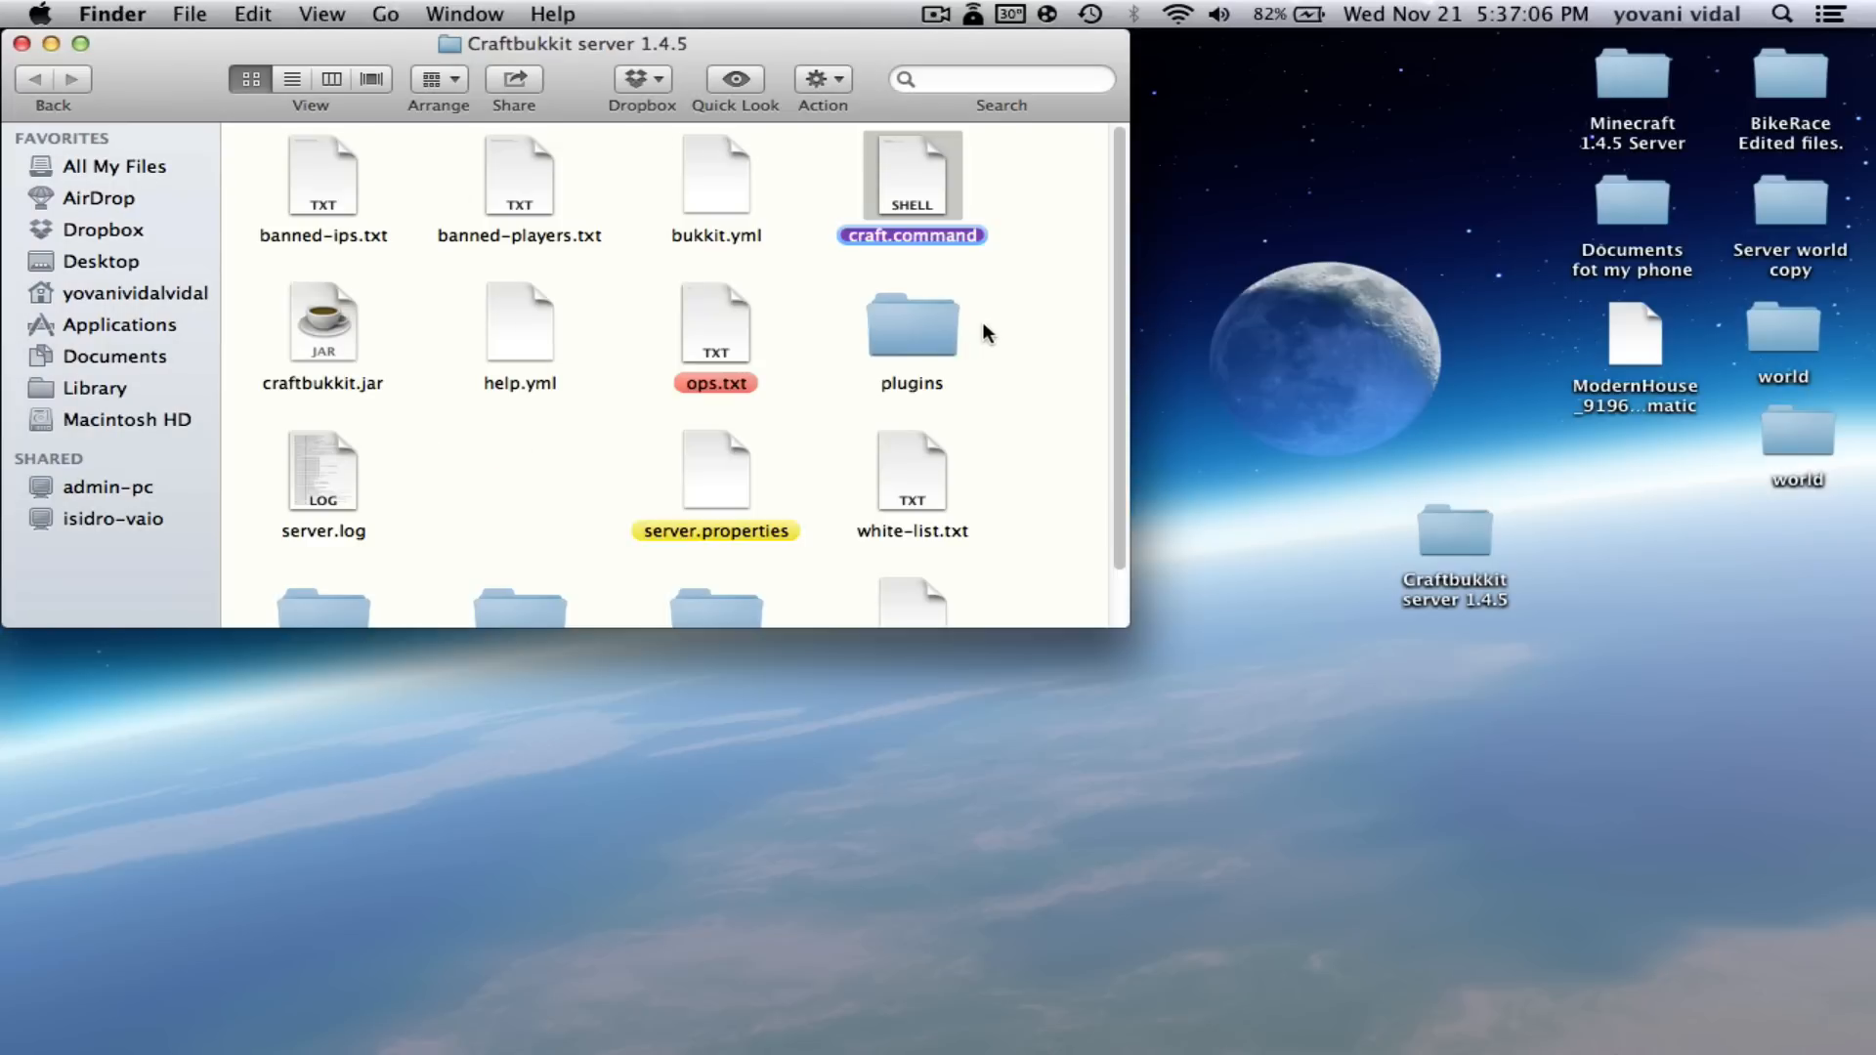
scroll(697, 523, down, 2)
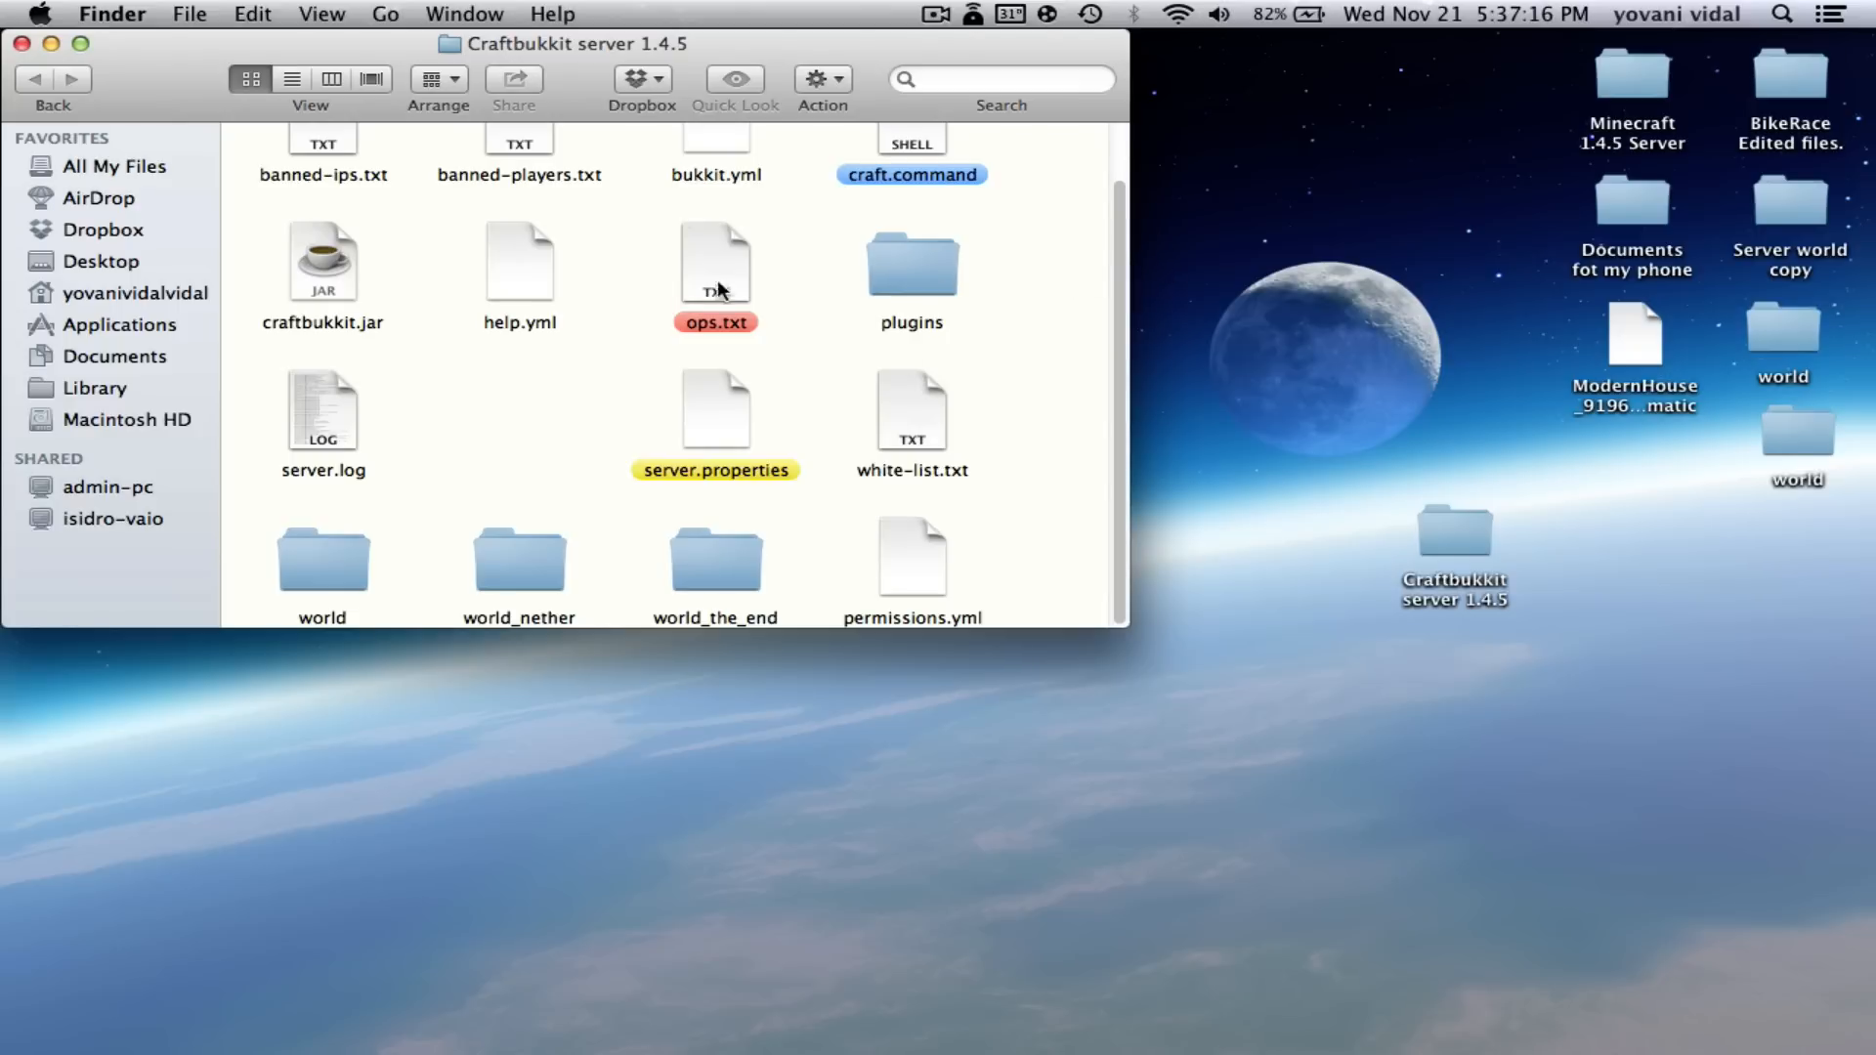
scroll(721, 289, up, 2)
click(1223, 285)
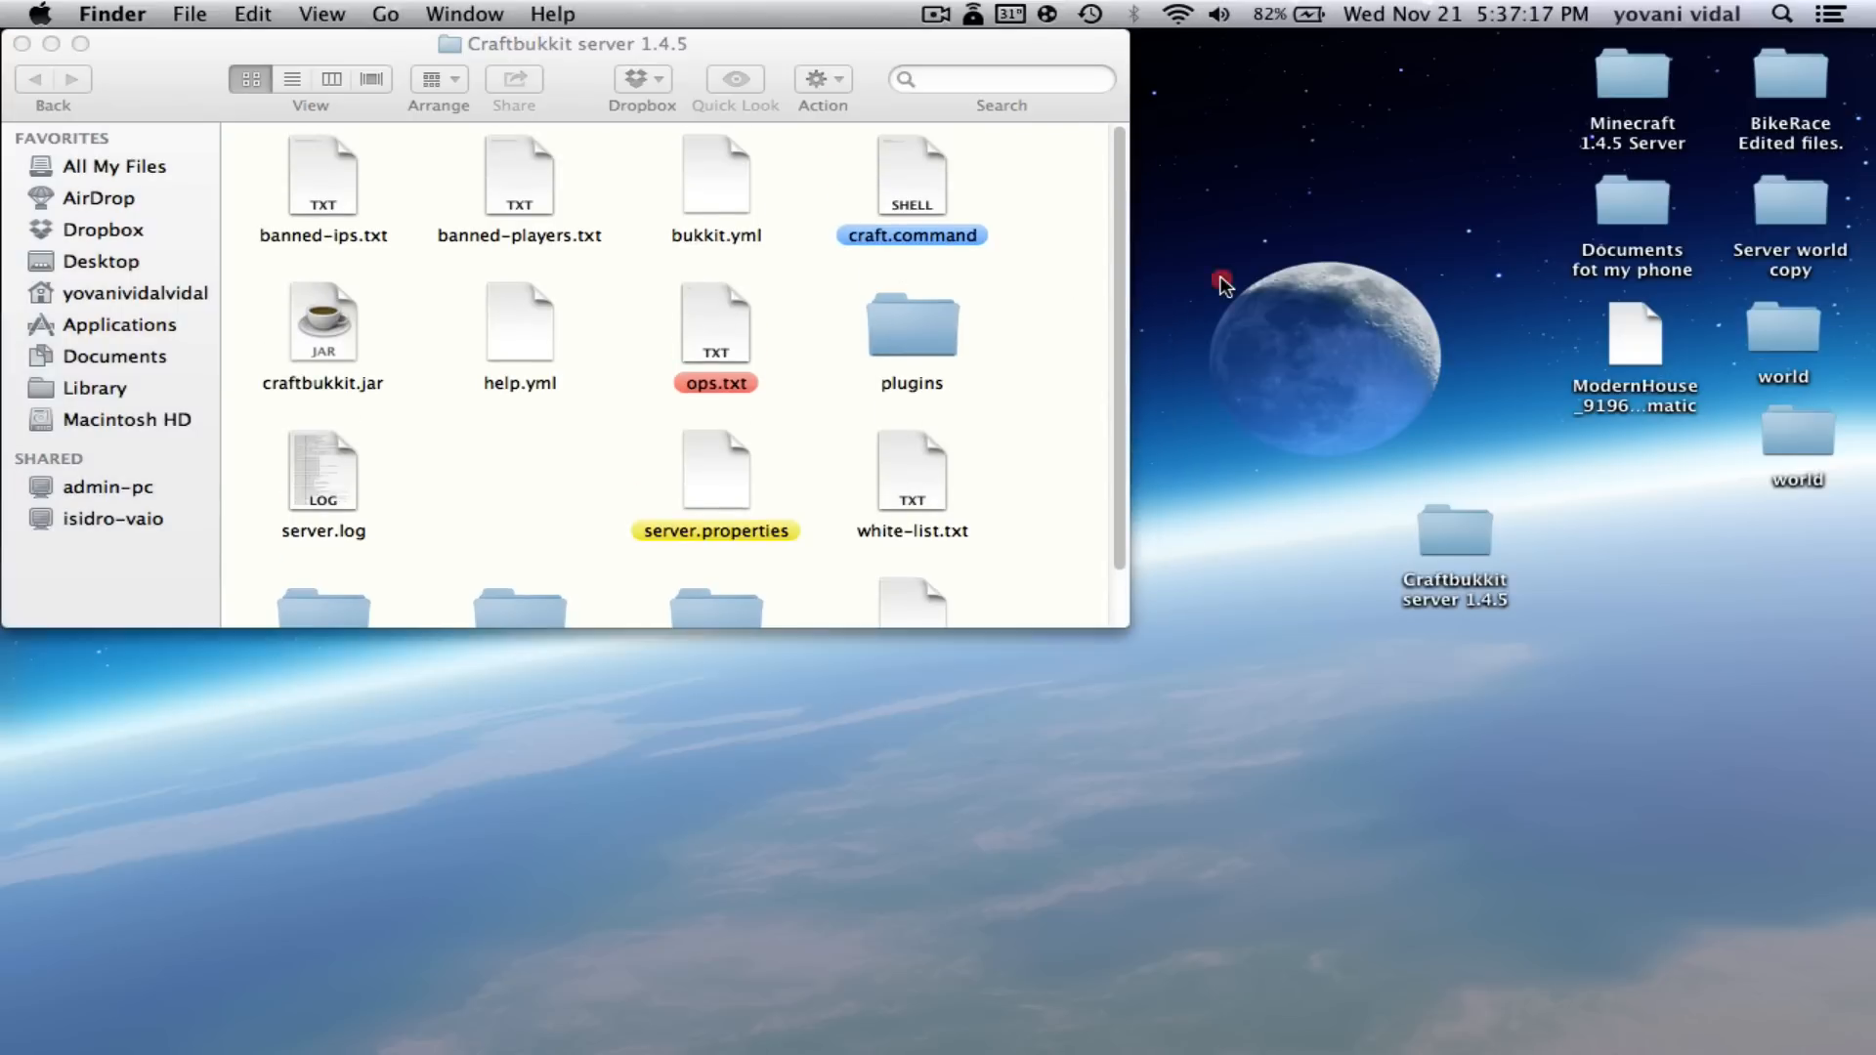
click(20, 44)
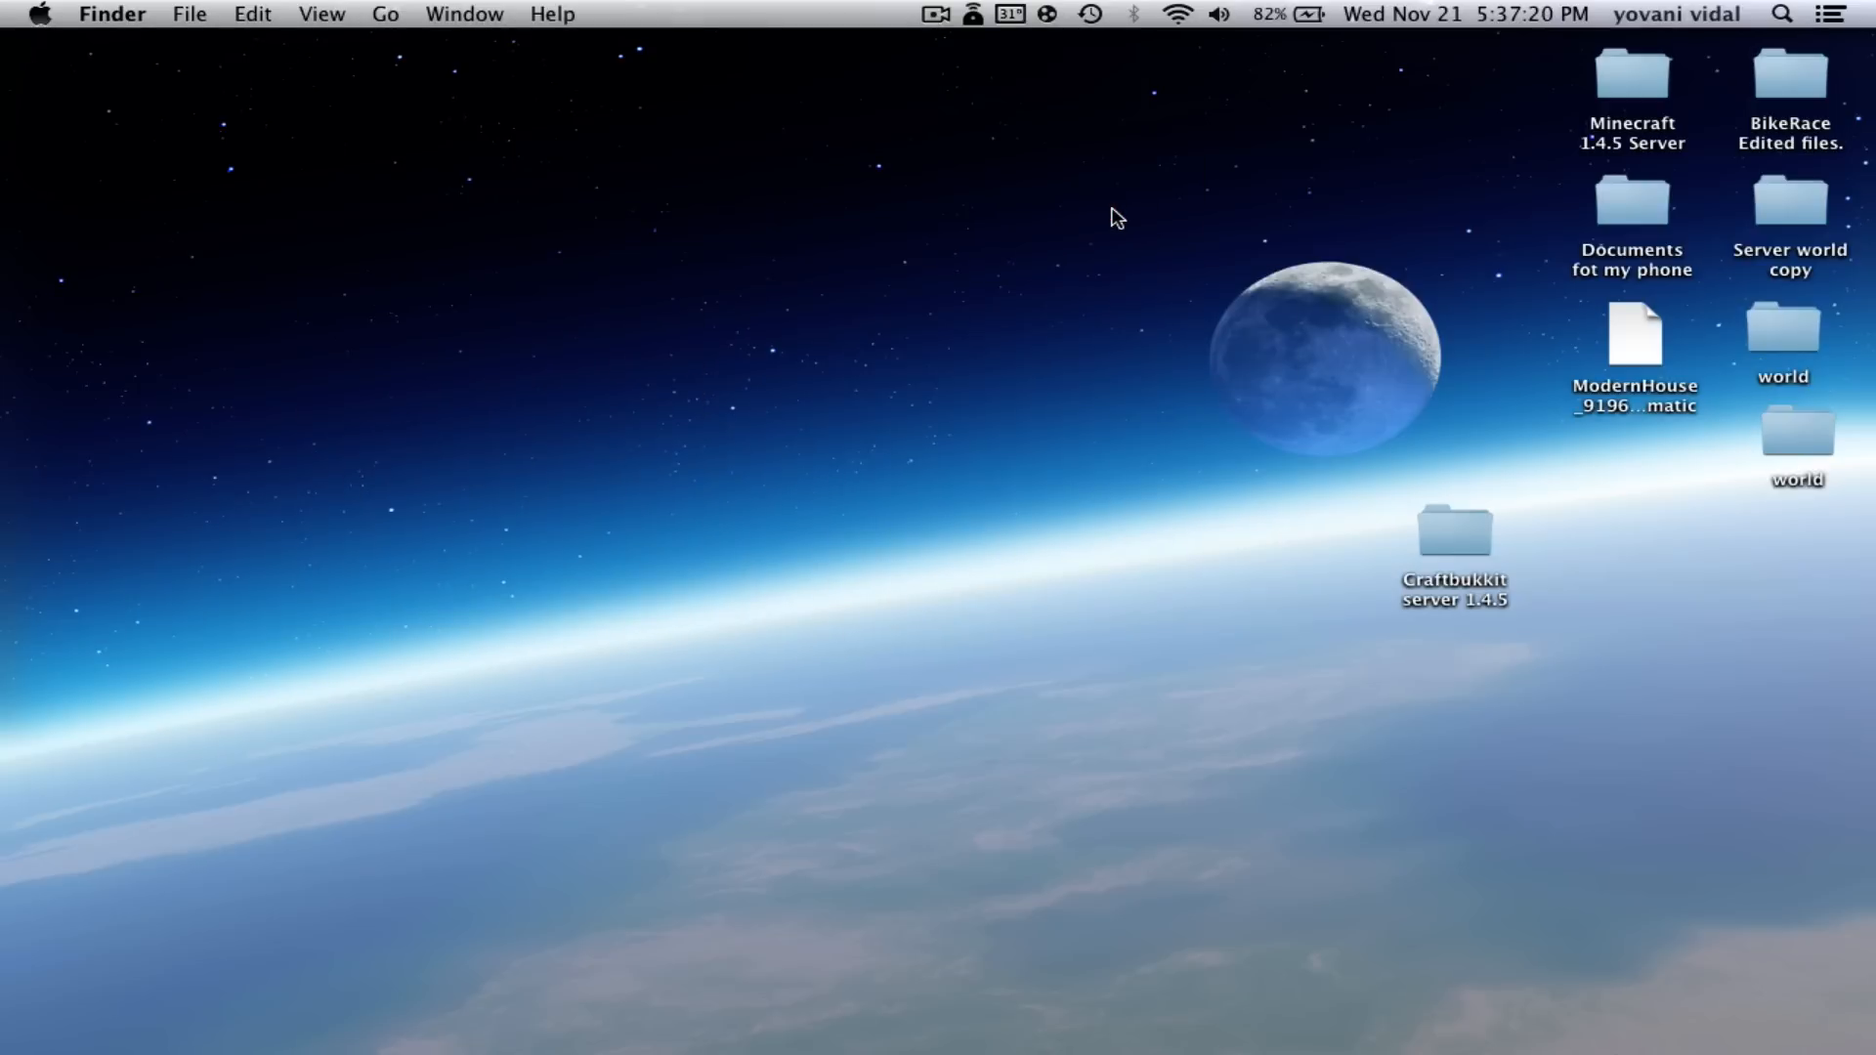